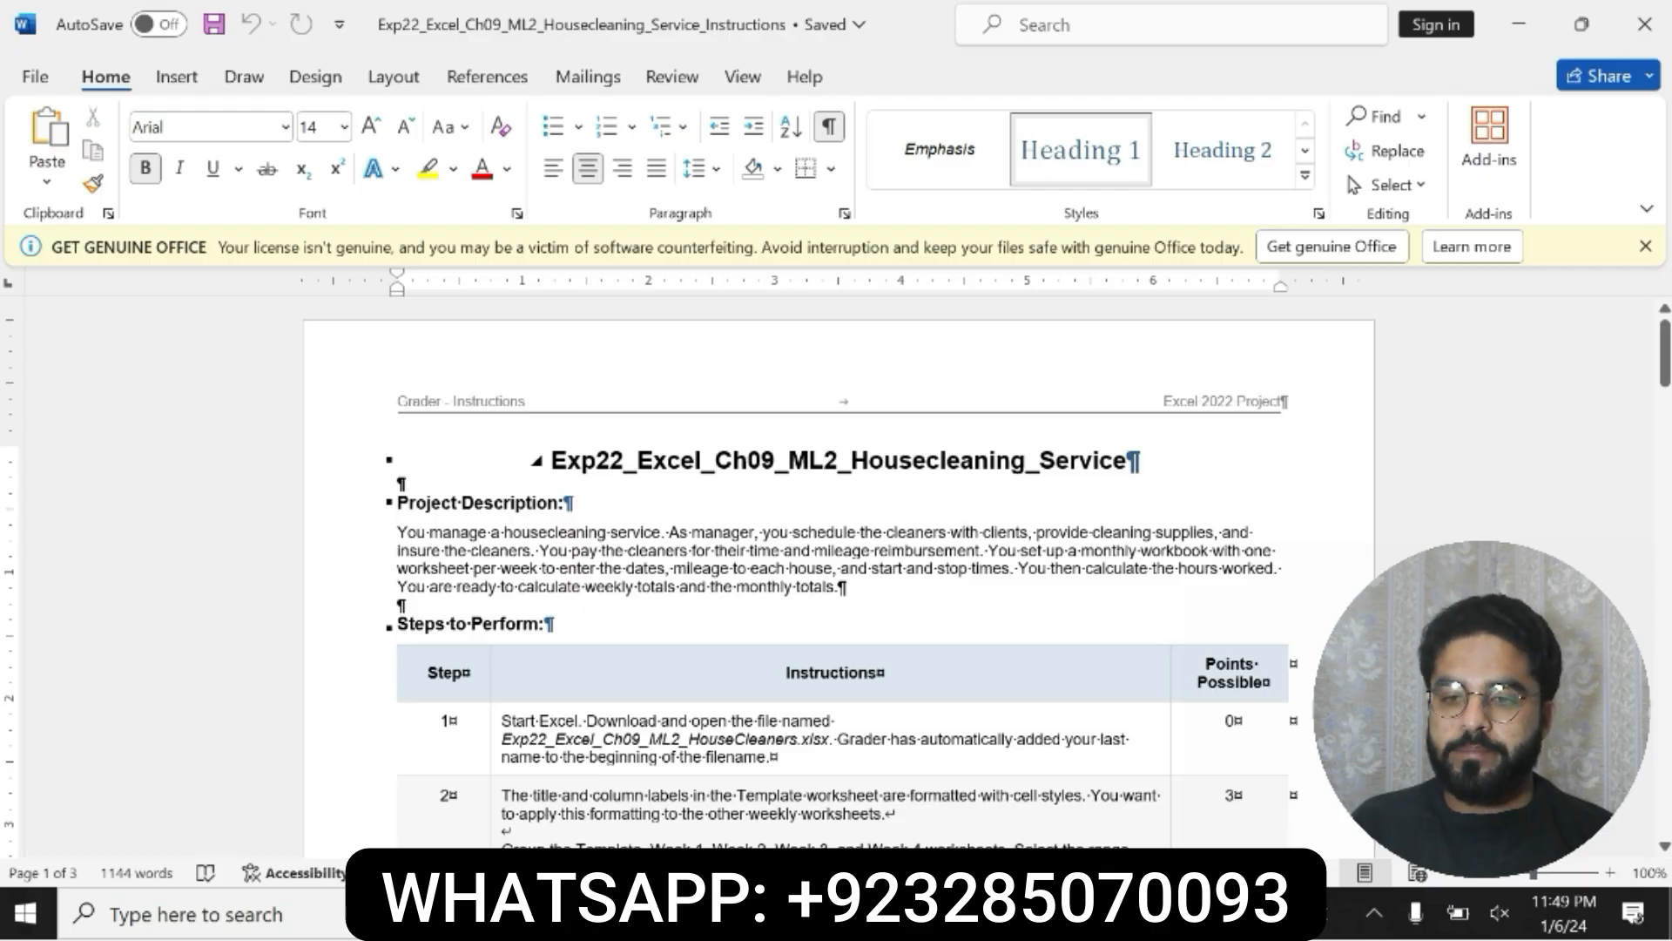
# Step: Highlight the document title and the Project Description section in yellow
pyautogui.moveTo(551, 459); pyautogui.dragTo(1128, 462)
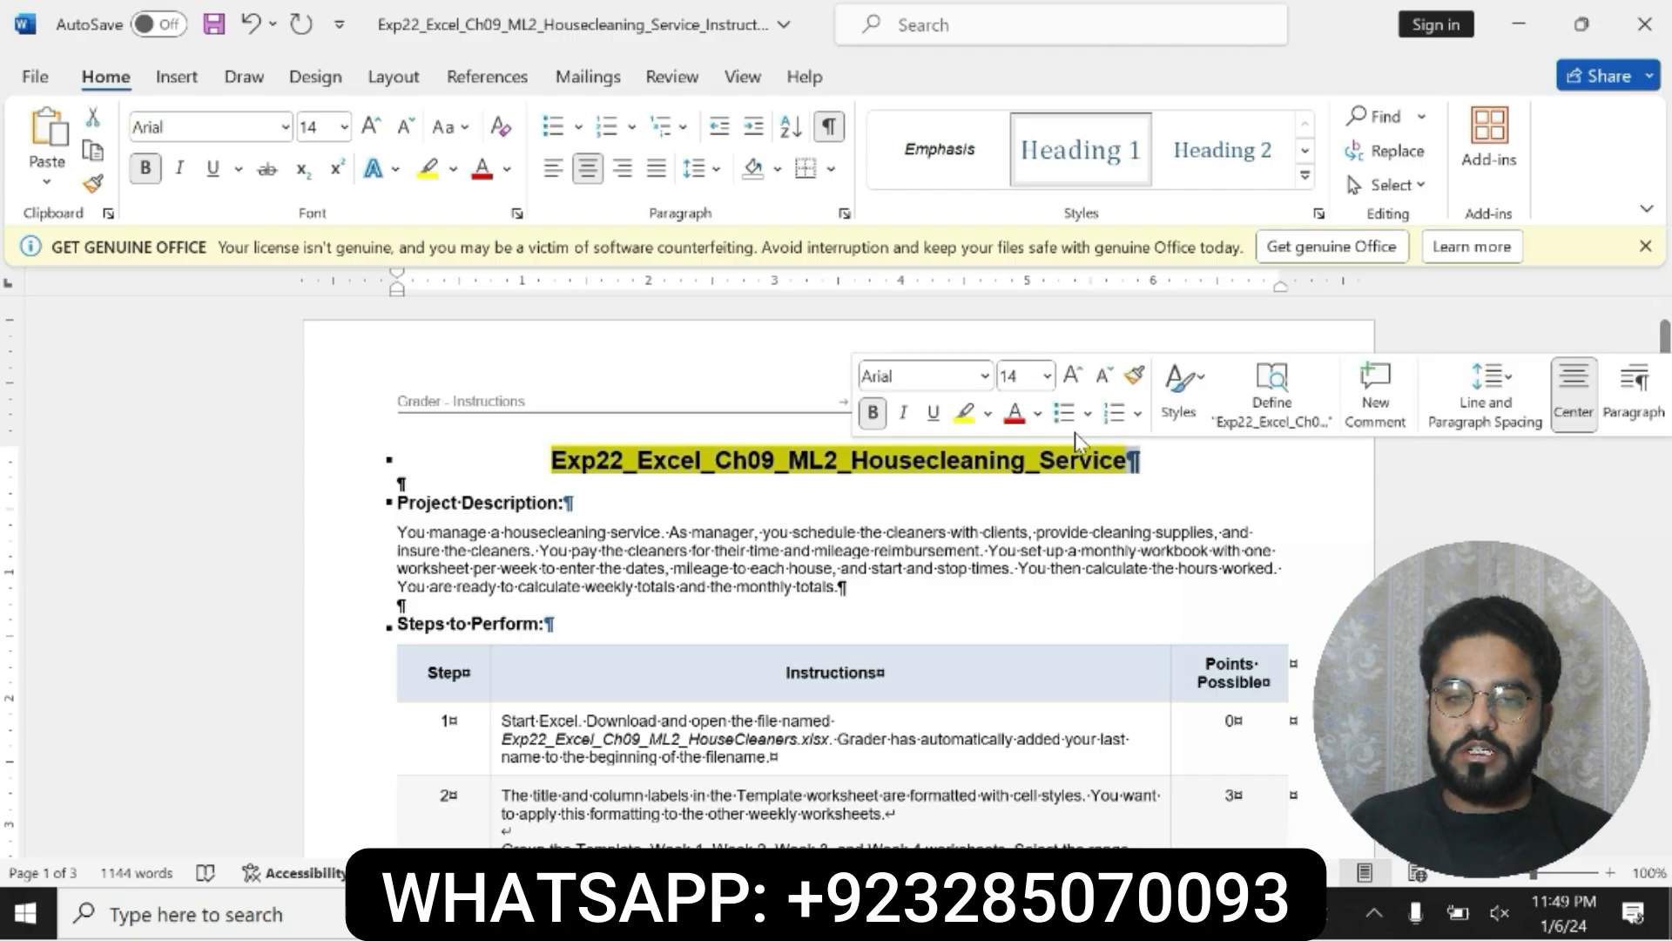
pyautogui.click(871, 412)
pyautogui.click(871, 412)
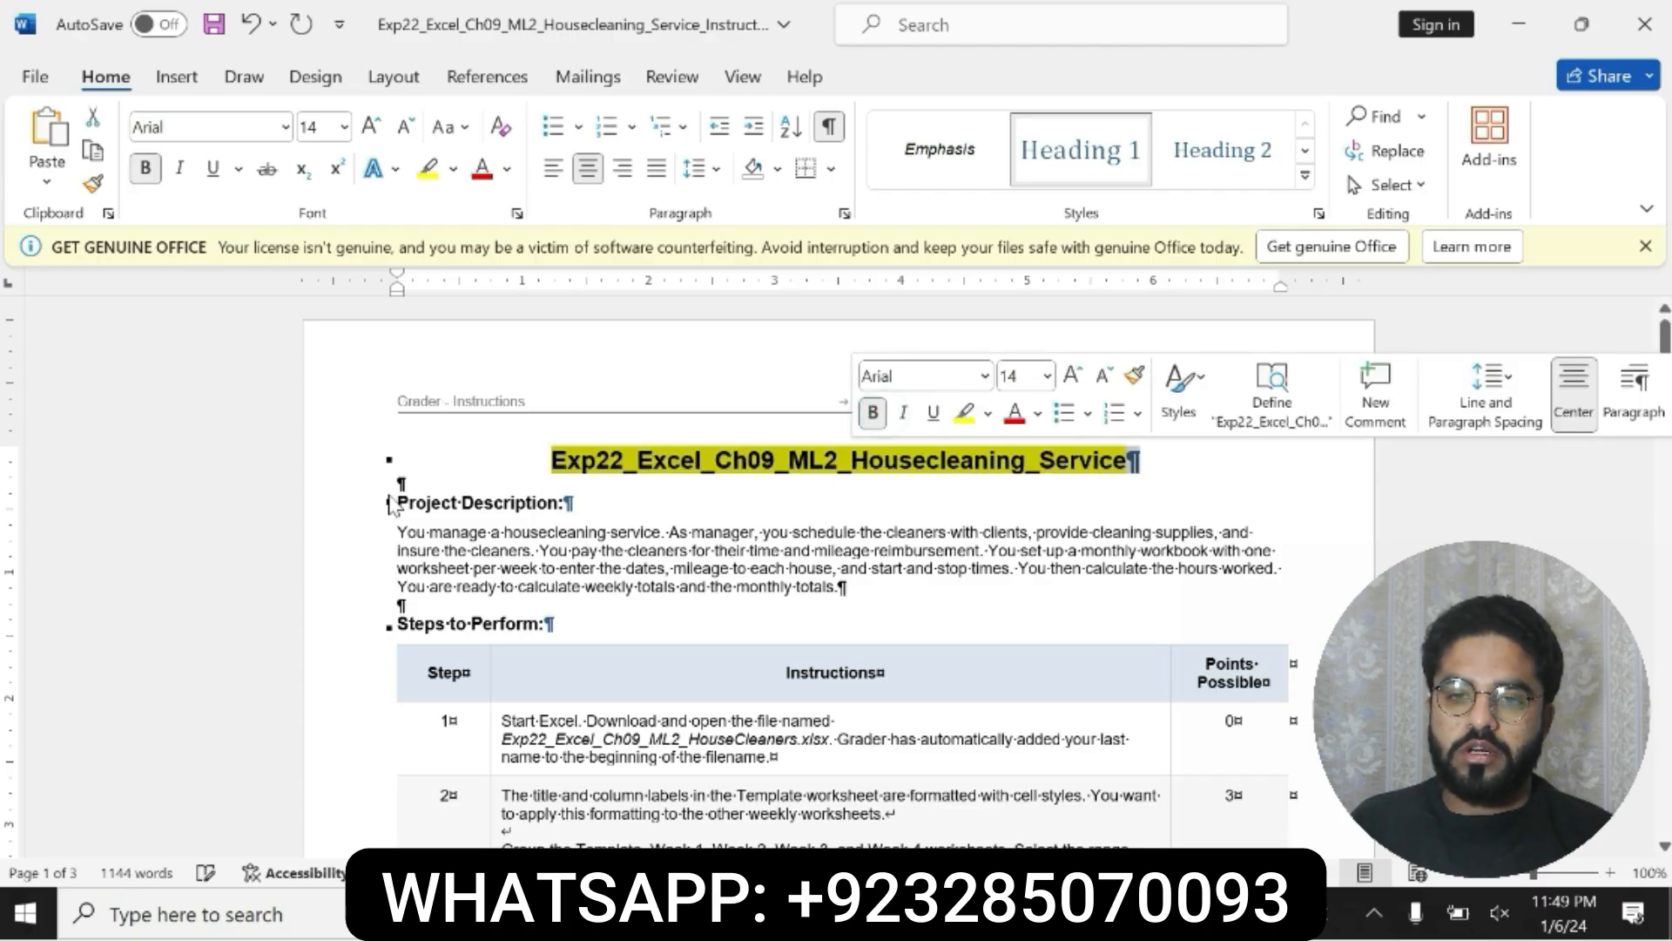
pyautogui.moveTo(392, 506); pyautogui.dragTo(954, 564)
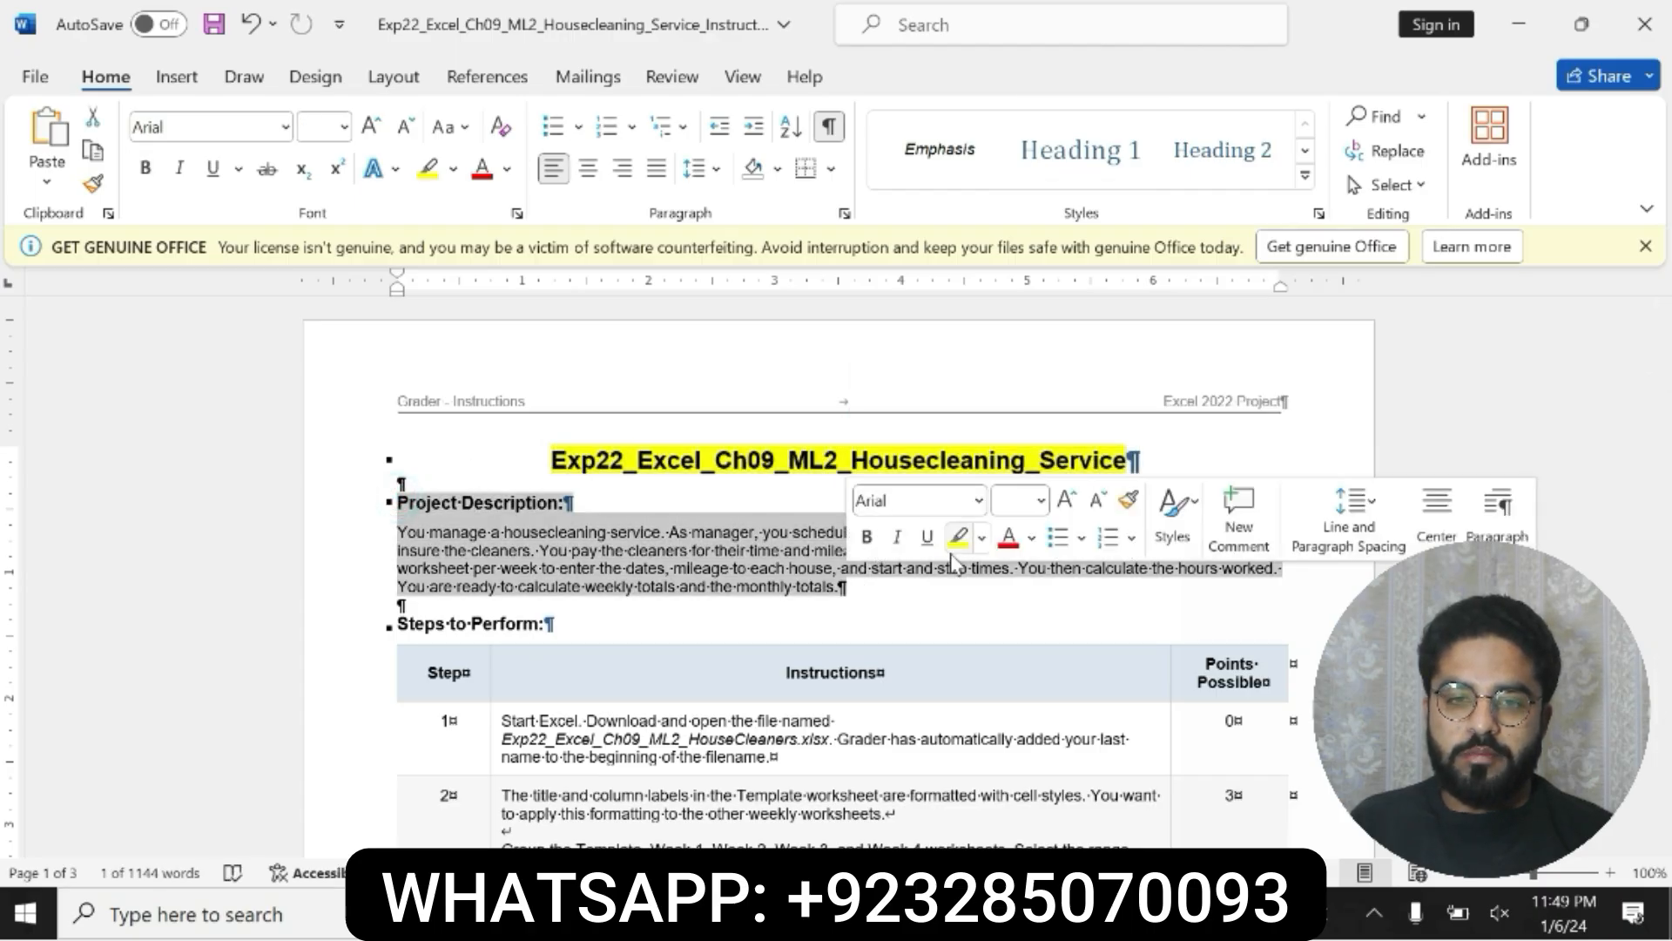
pyautogui.click(957, 537)
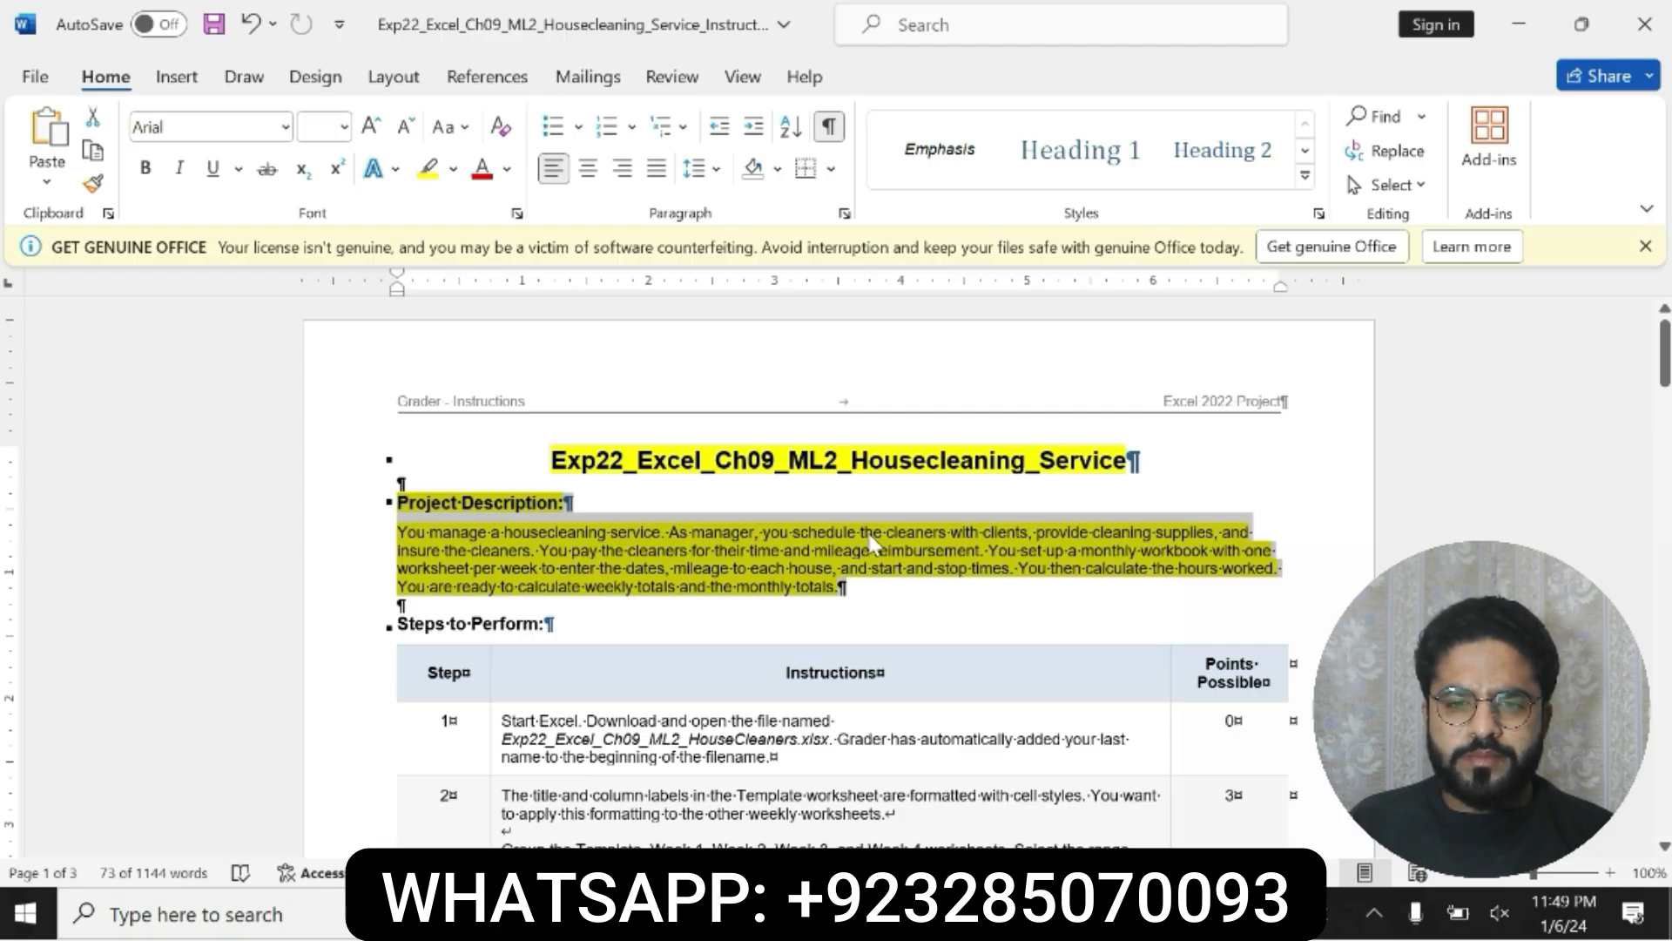
# Step: Undo the yellow highlighting and the bold changes on the title and project description
pyautogui.hotkey('ctrl', 'z')
pyautogui.hotkey('ctrl', 'z')
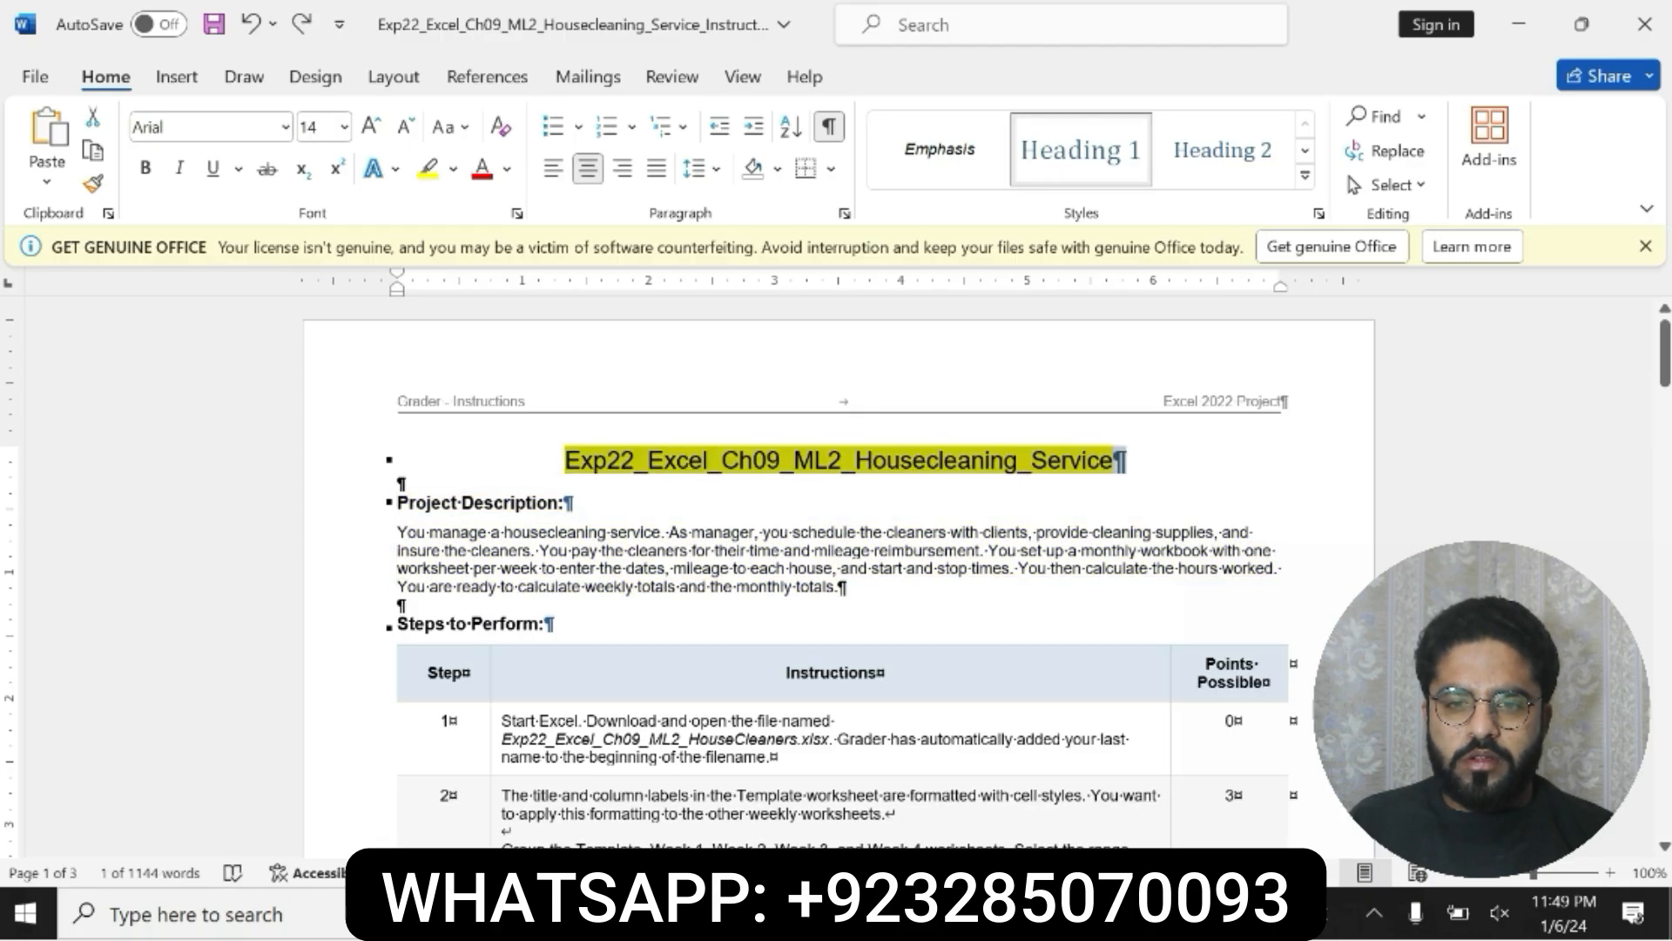
pyautogui.hotkey('ctrl', 'z')
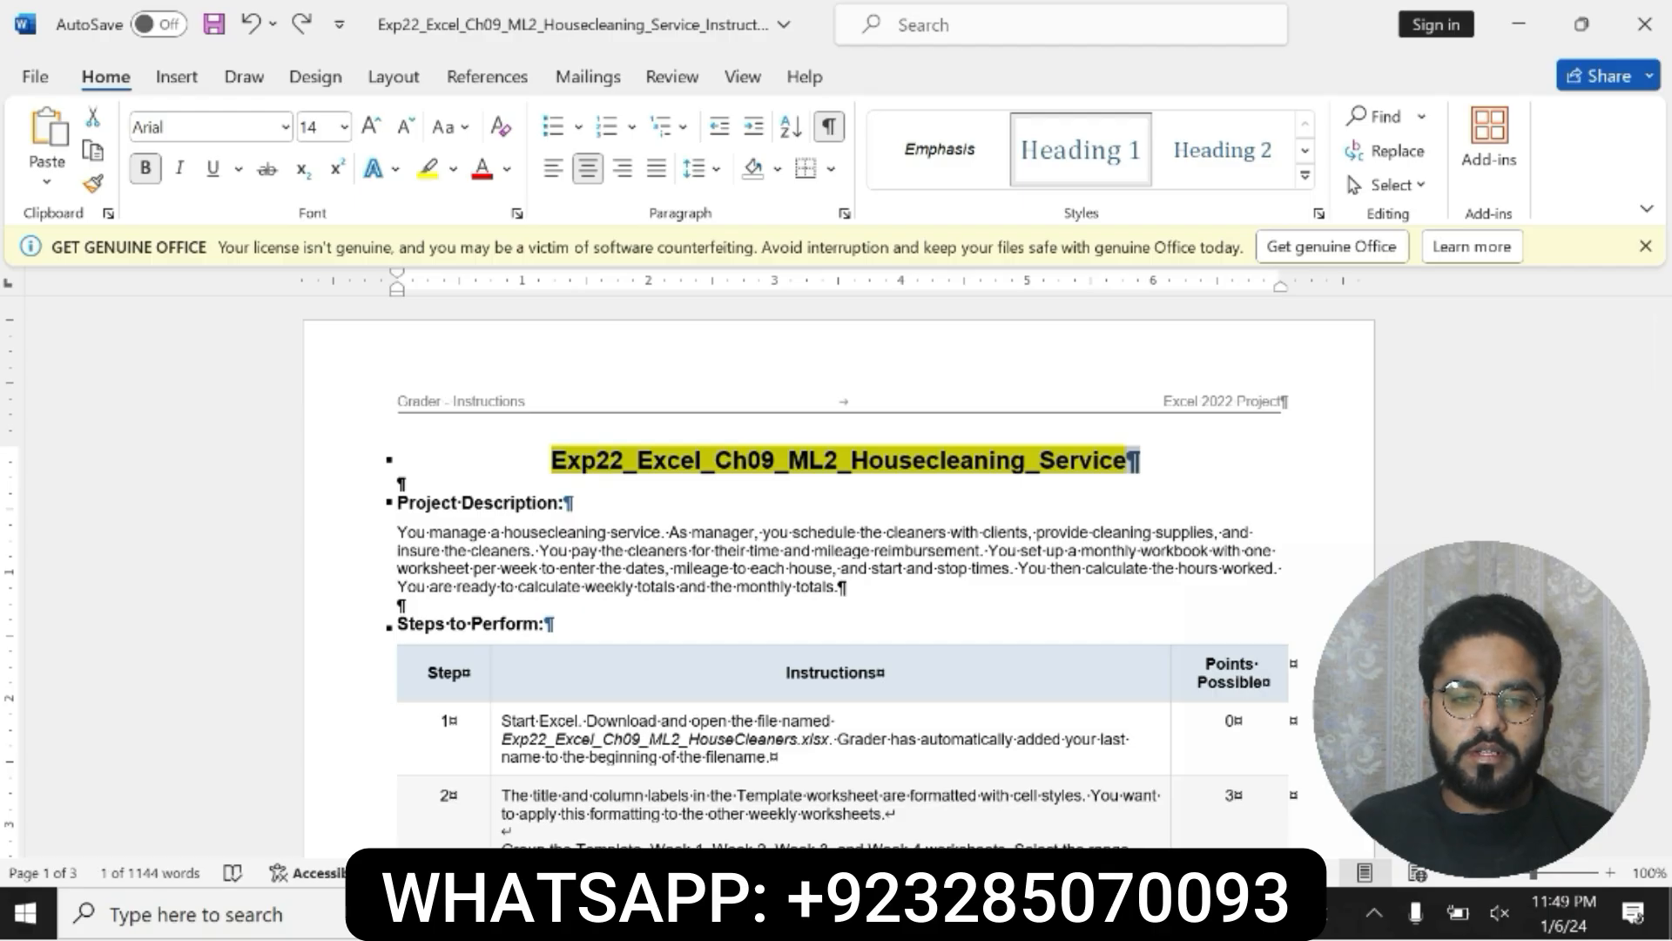
pyautogui.hotkey('ctrl', 'z')
# Step: Switch to the HouseCleaners workbook in Excel and dismiss the Office licence notice
pyautogui.hotkey('alt', 'Tab')
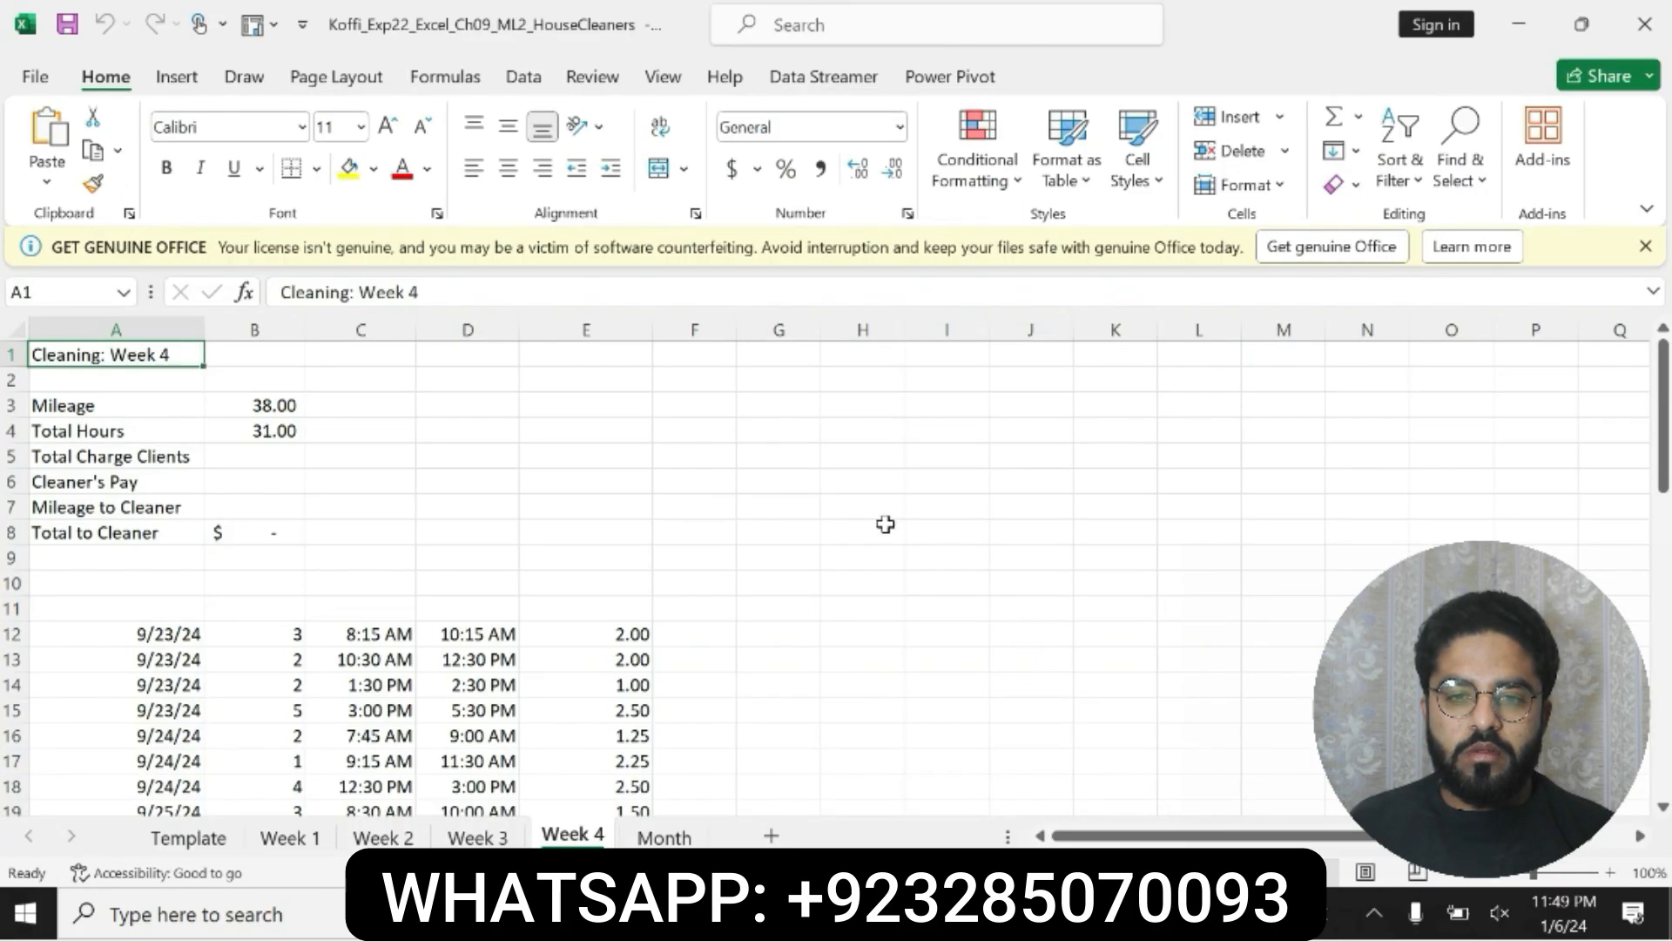
pyautogui.click(1645, 246)
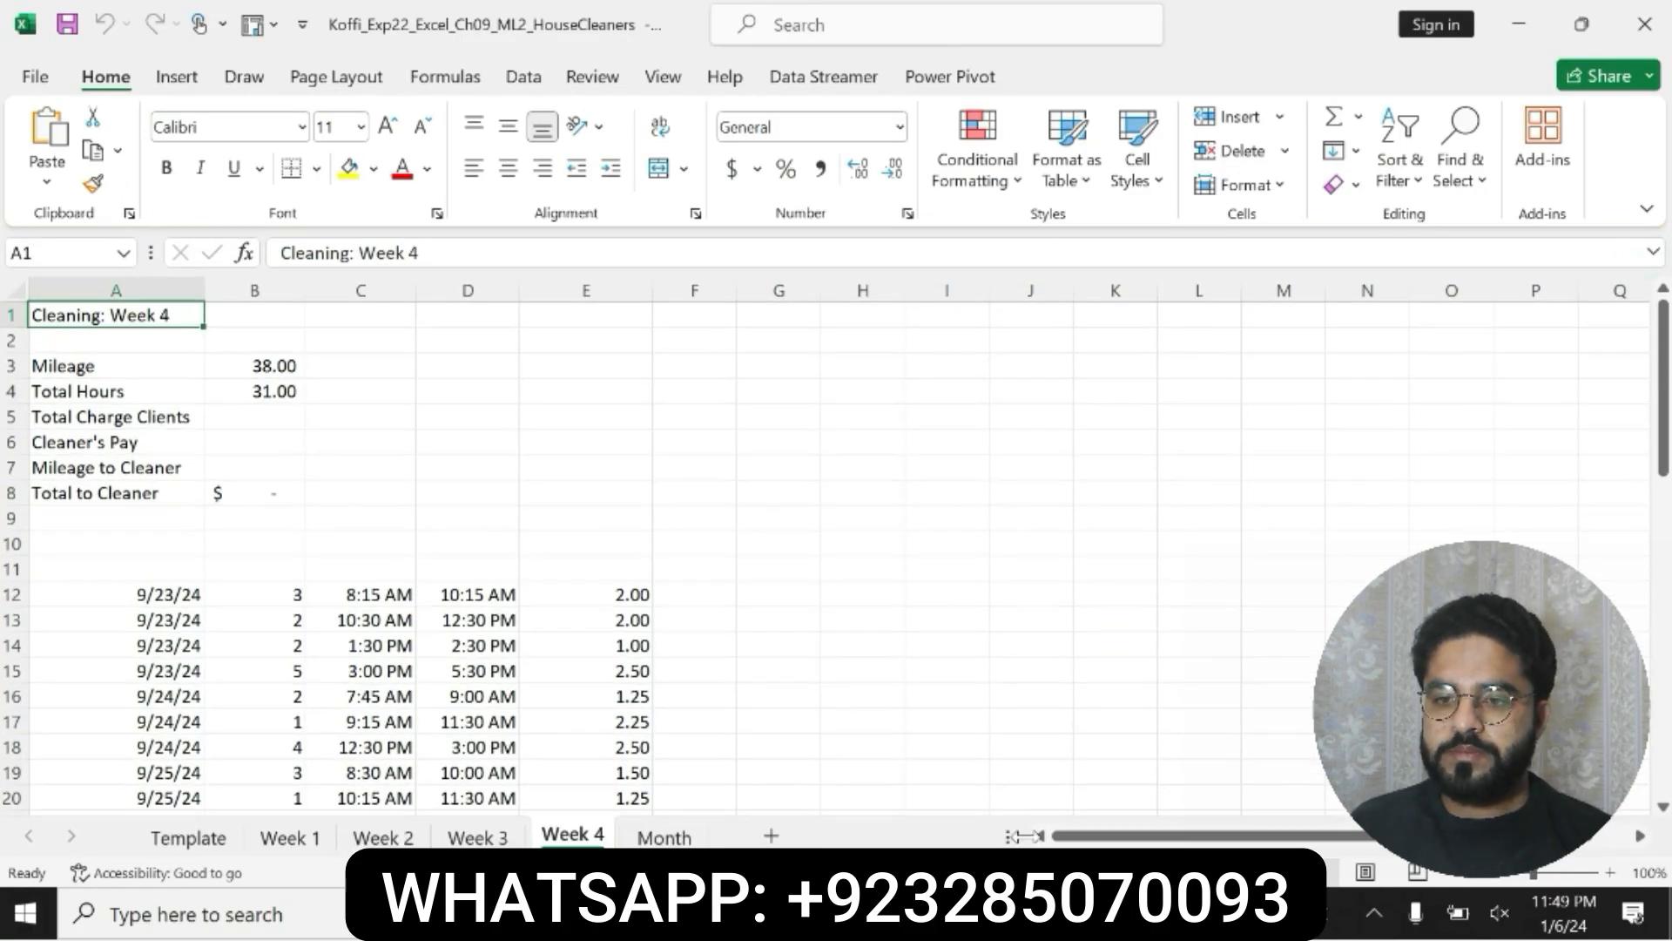
# Step: Return to the instructions document in Word and make the step 1 instruction bold with yellow highlighting
pyautogui.hotkey('alt', 'Tab')
pyautogui.scroll(-5, 541, 488)
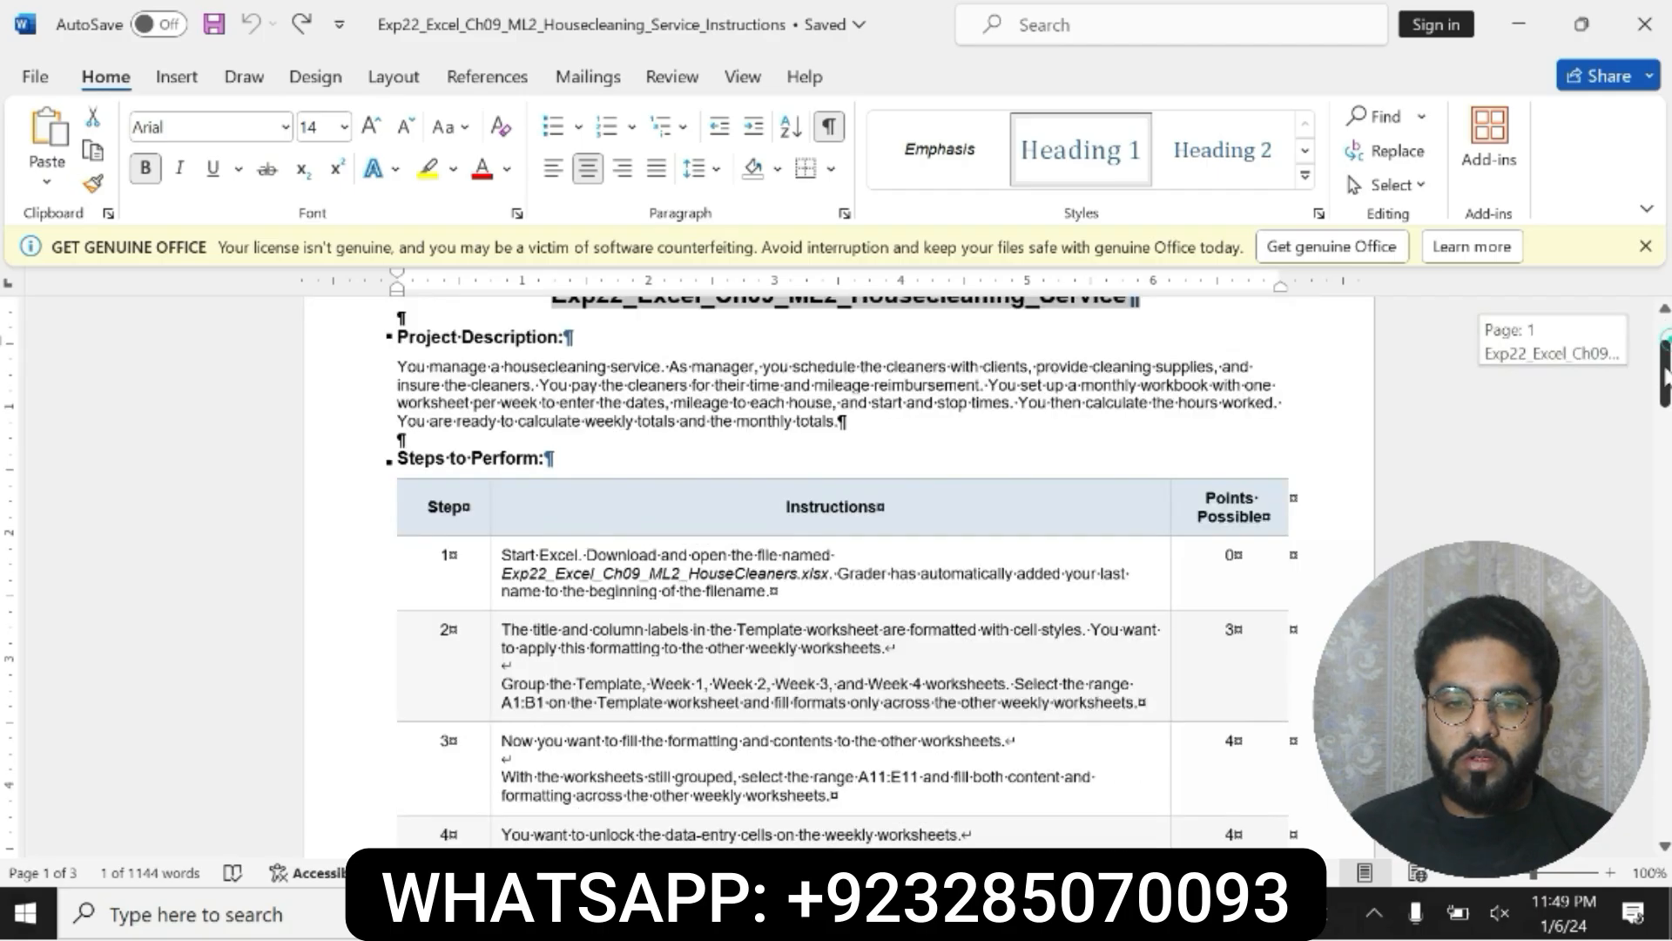
pyautogui.moveTo(502, 439); pyautogui.dragTo(826, 475)
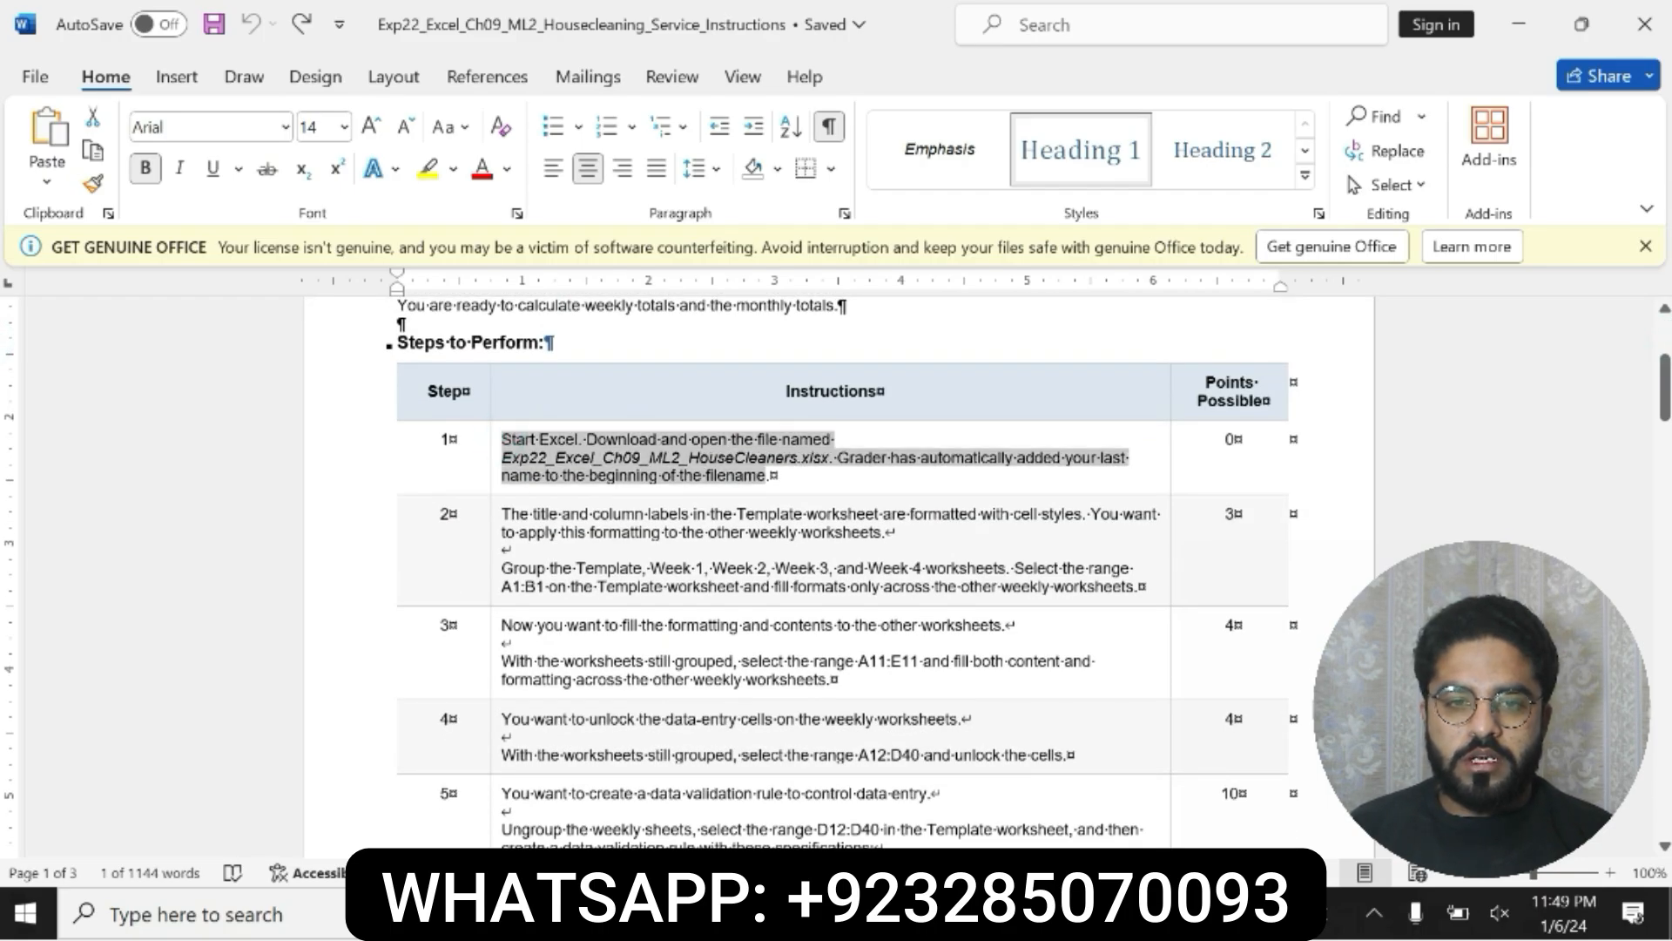
pyautogui.click(788, 432)
pyautogui.click(881, 434)
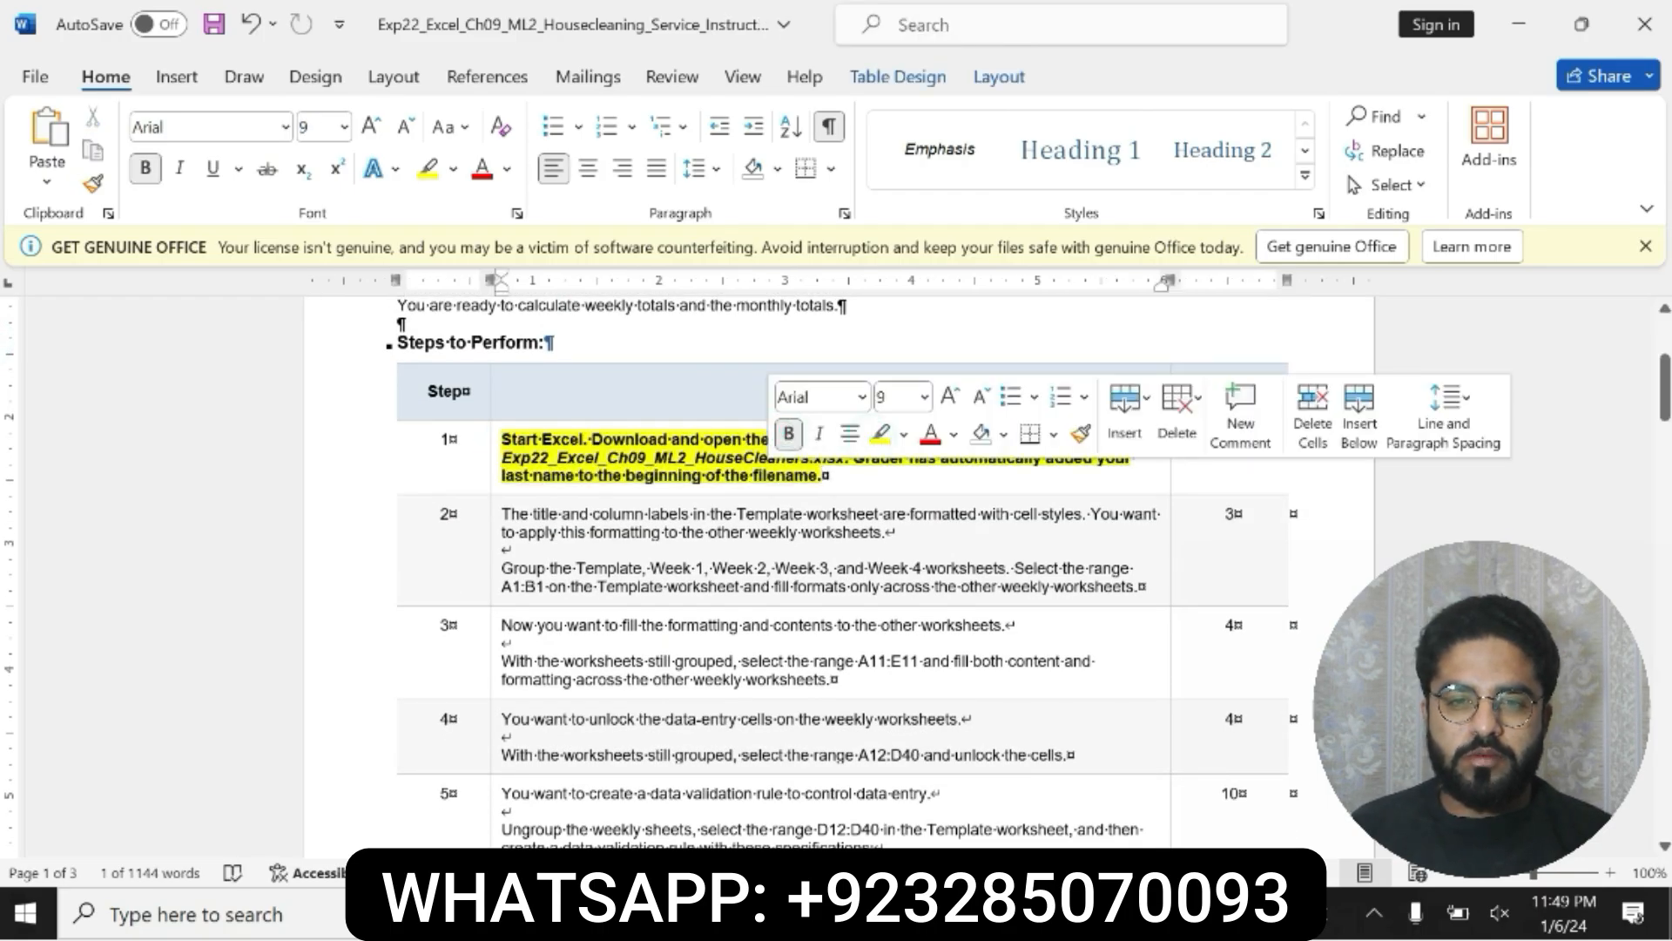
# Step: Read the step 1 instruction with its workbook file name and check it against the open workbook in Excel
pyautogui.moveTo(502, 440); pyautogui.dragTo(831, 476)
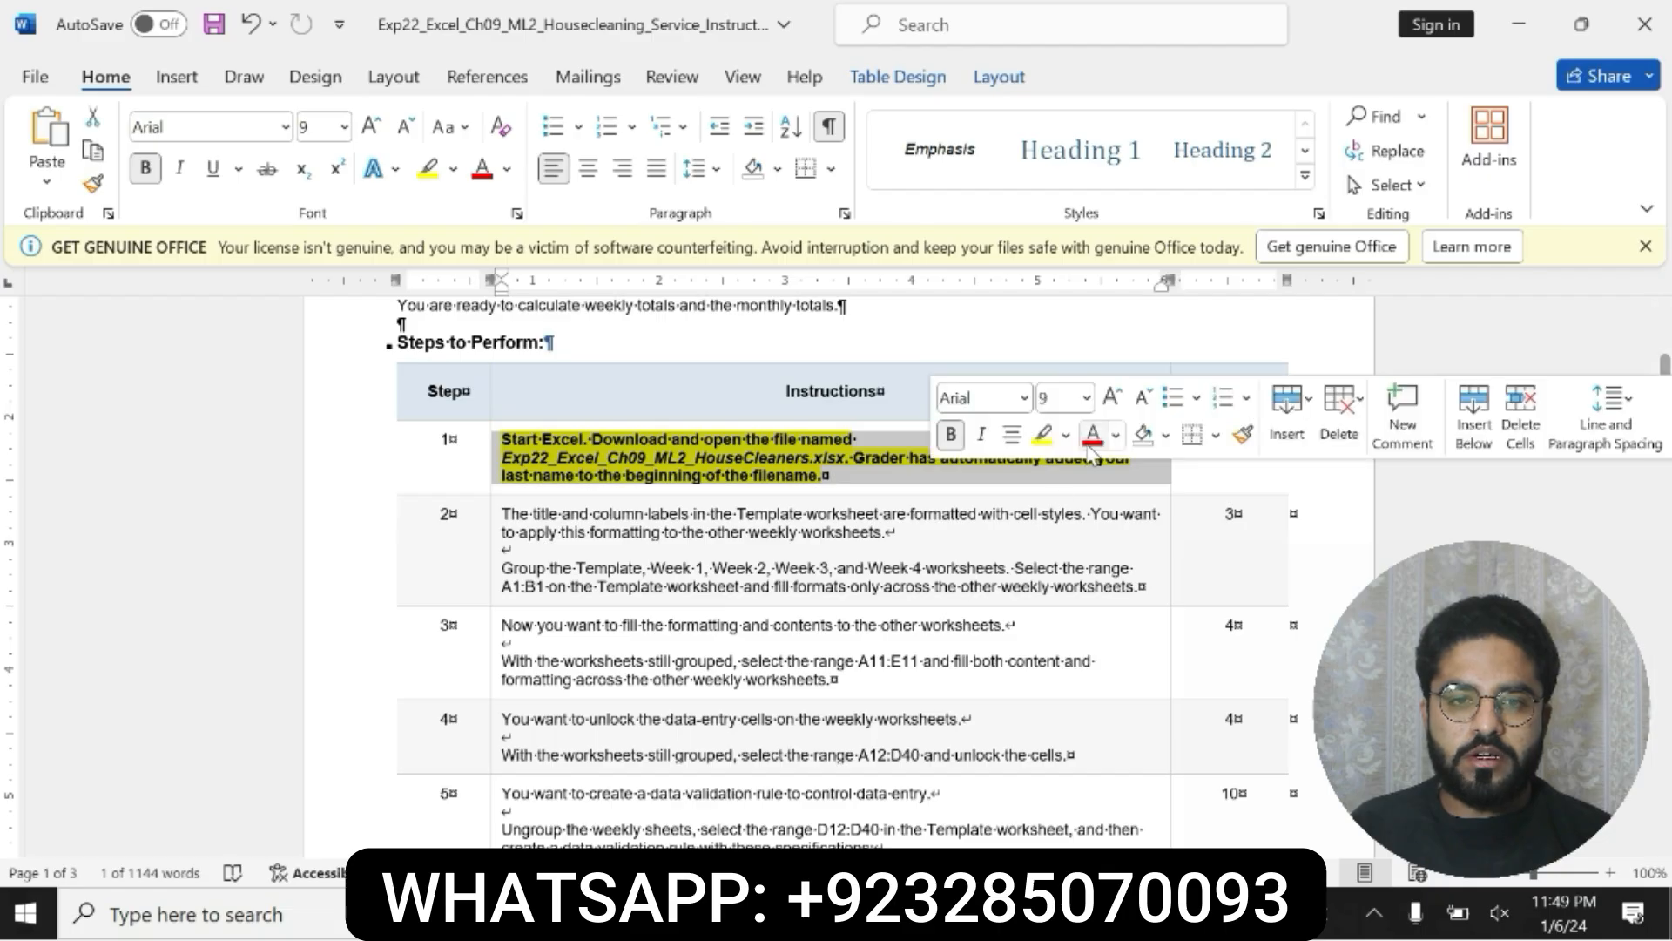
pyautogui.moveTo(503, 439); pyautogui.dragTo(607, 478)
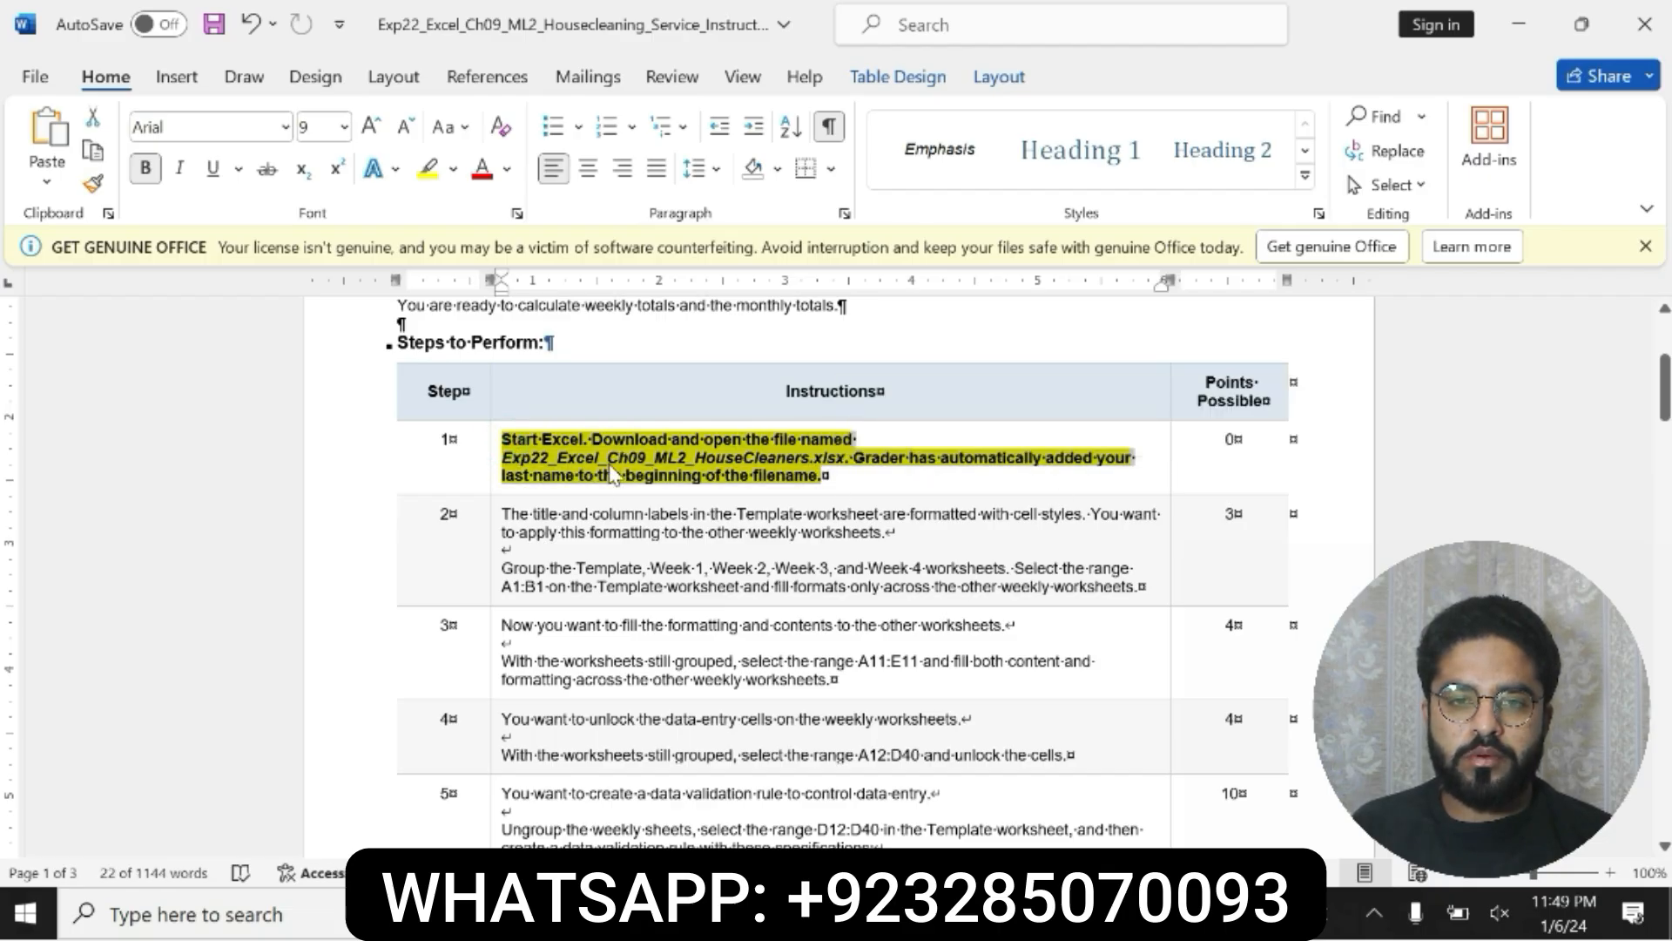
pyautogui.moveTo(503, 439); pyautogui.dragTo(715, 474)
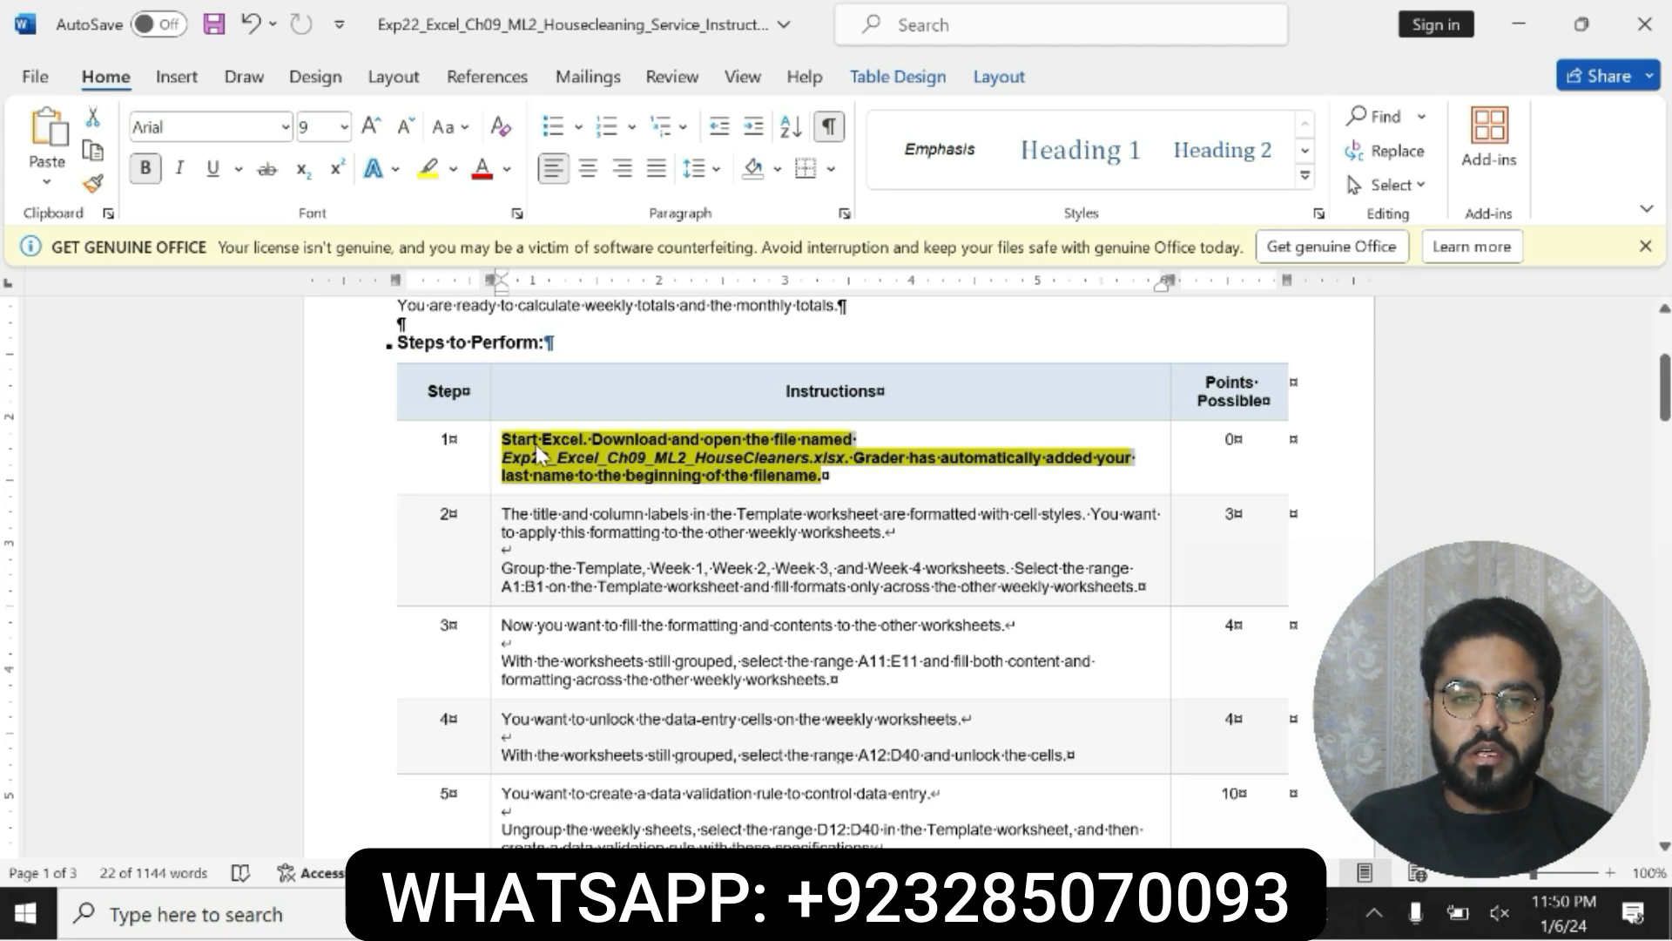
pyautogui.click(508, 450)
pyautogui.moveTo(508, 450); pyautogui.dragTo(824, 475)
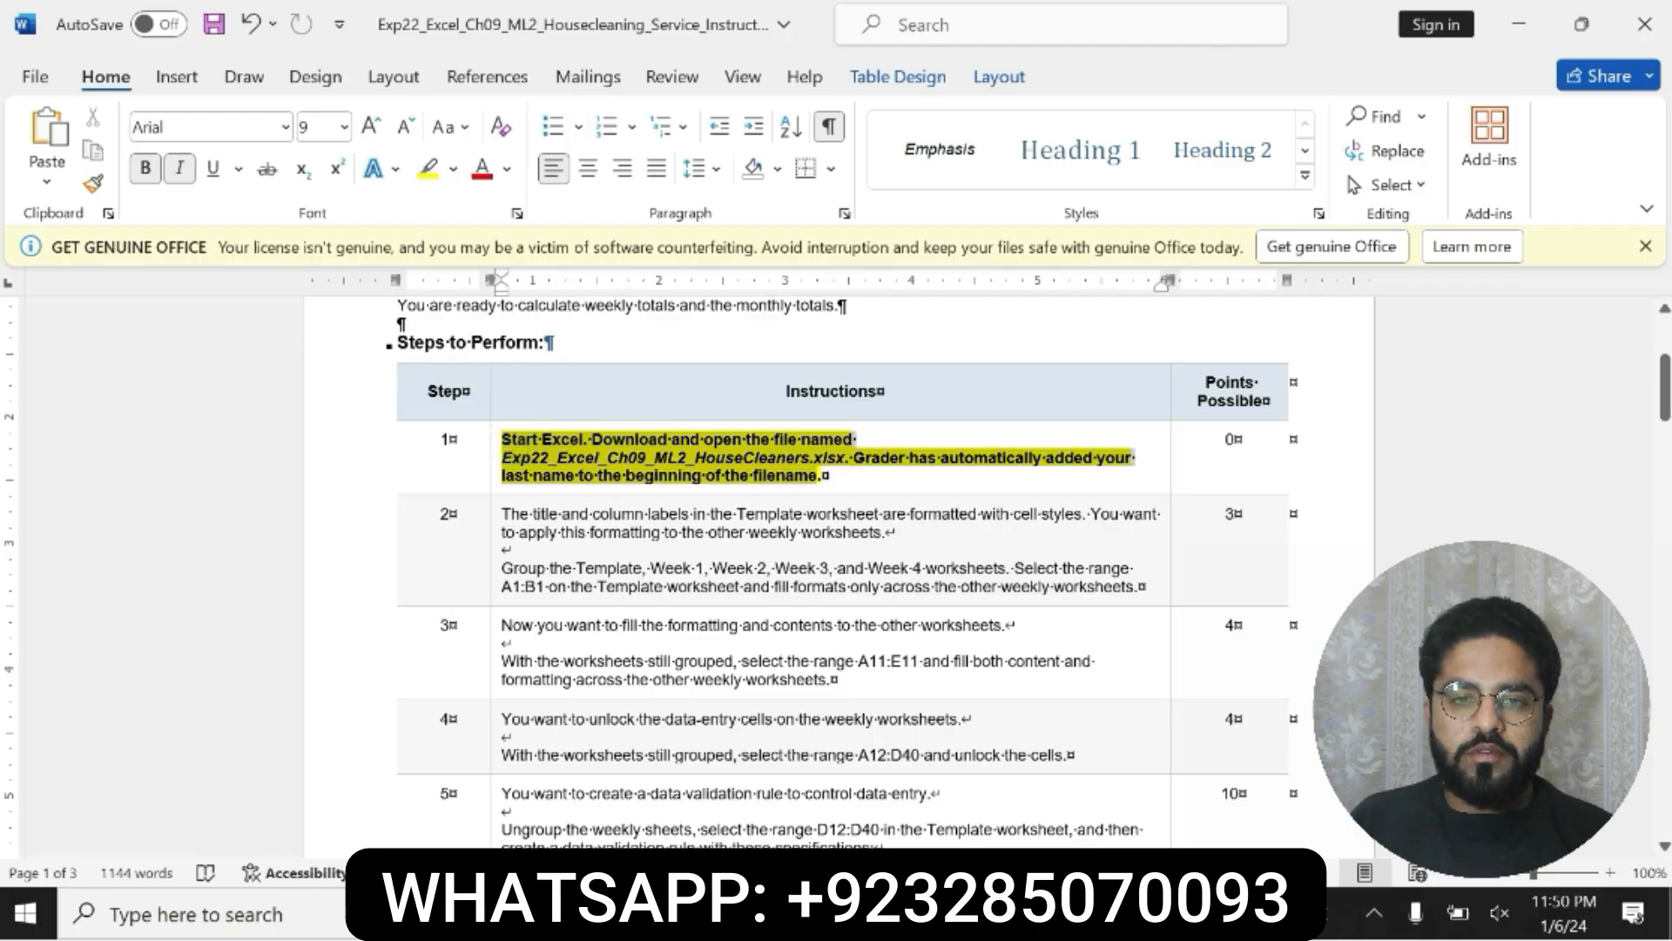
pyautogui.click(508, 455)
pyautogui.moveTo(506, 456); pyautogui.dragTo(732, 453)
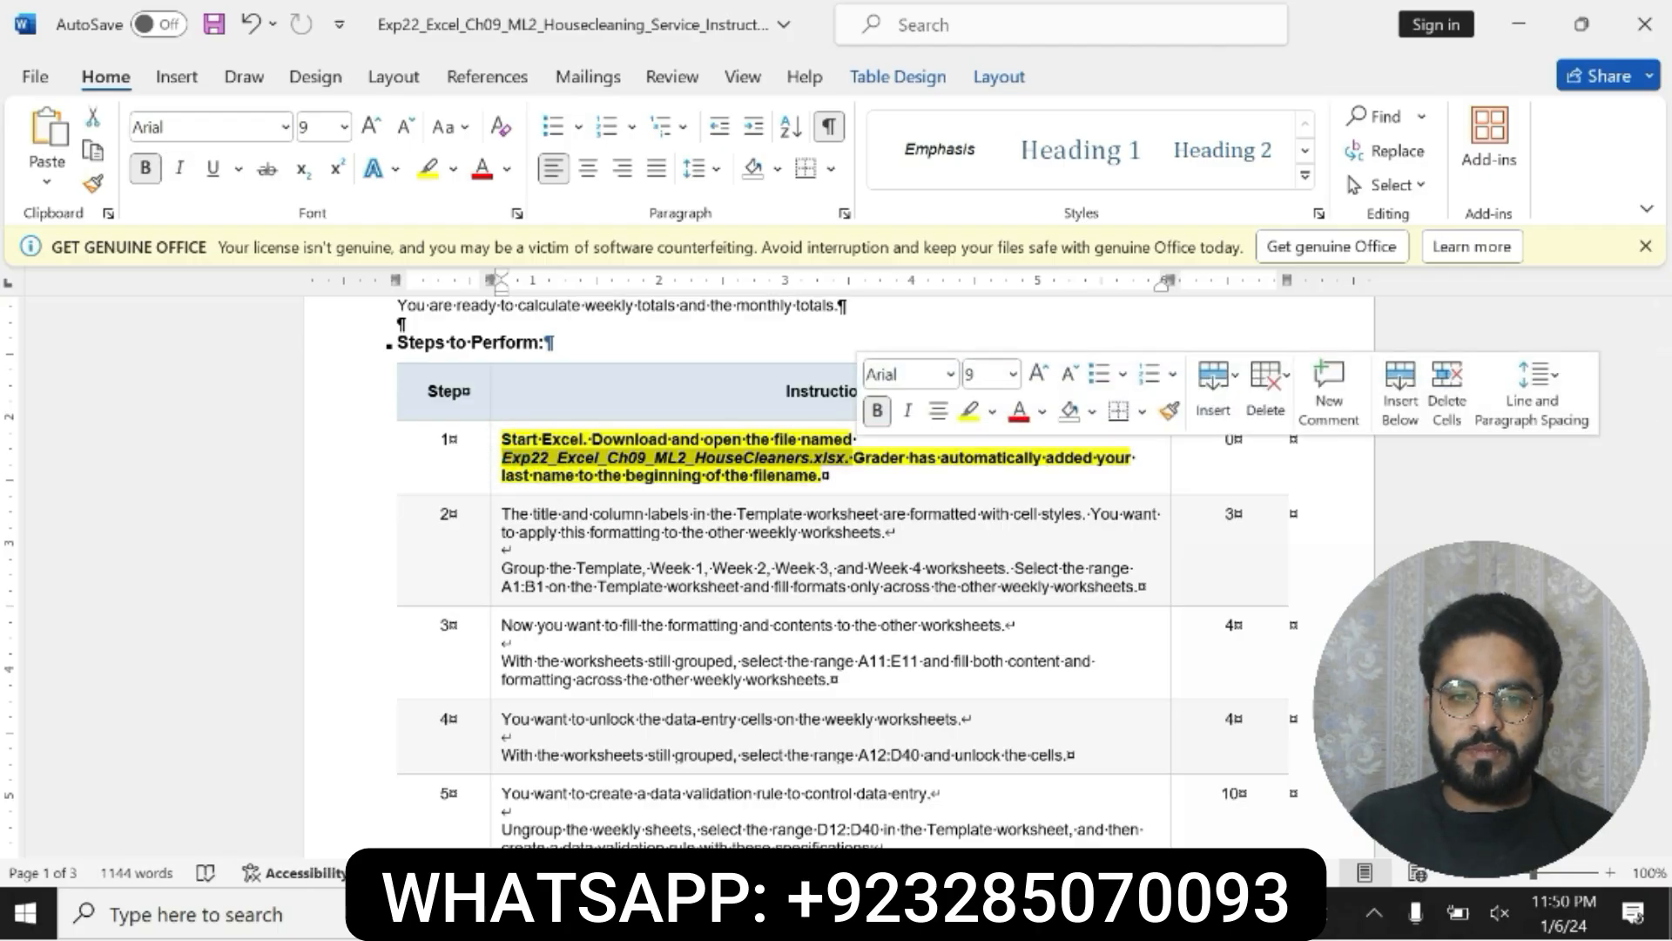
pyautogui.hotkey('alt', 'Tab')
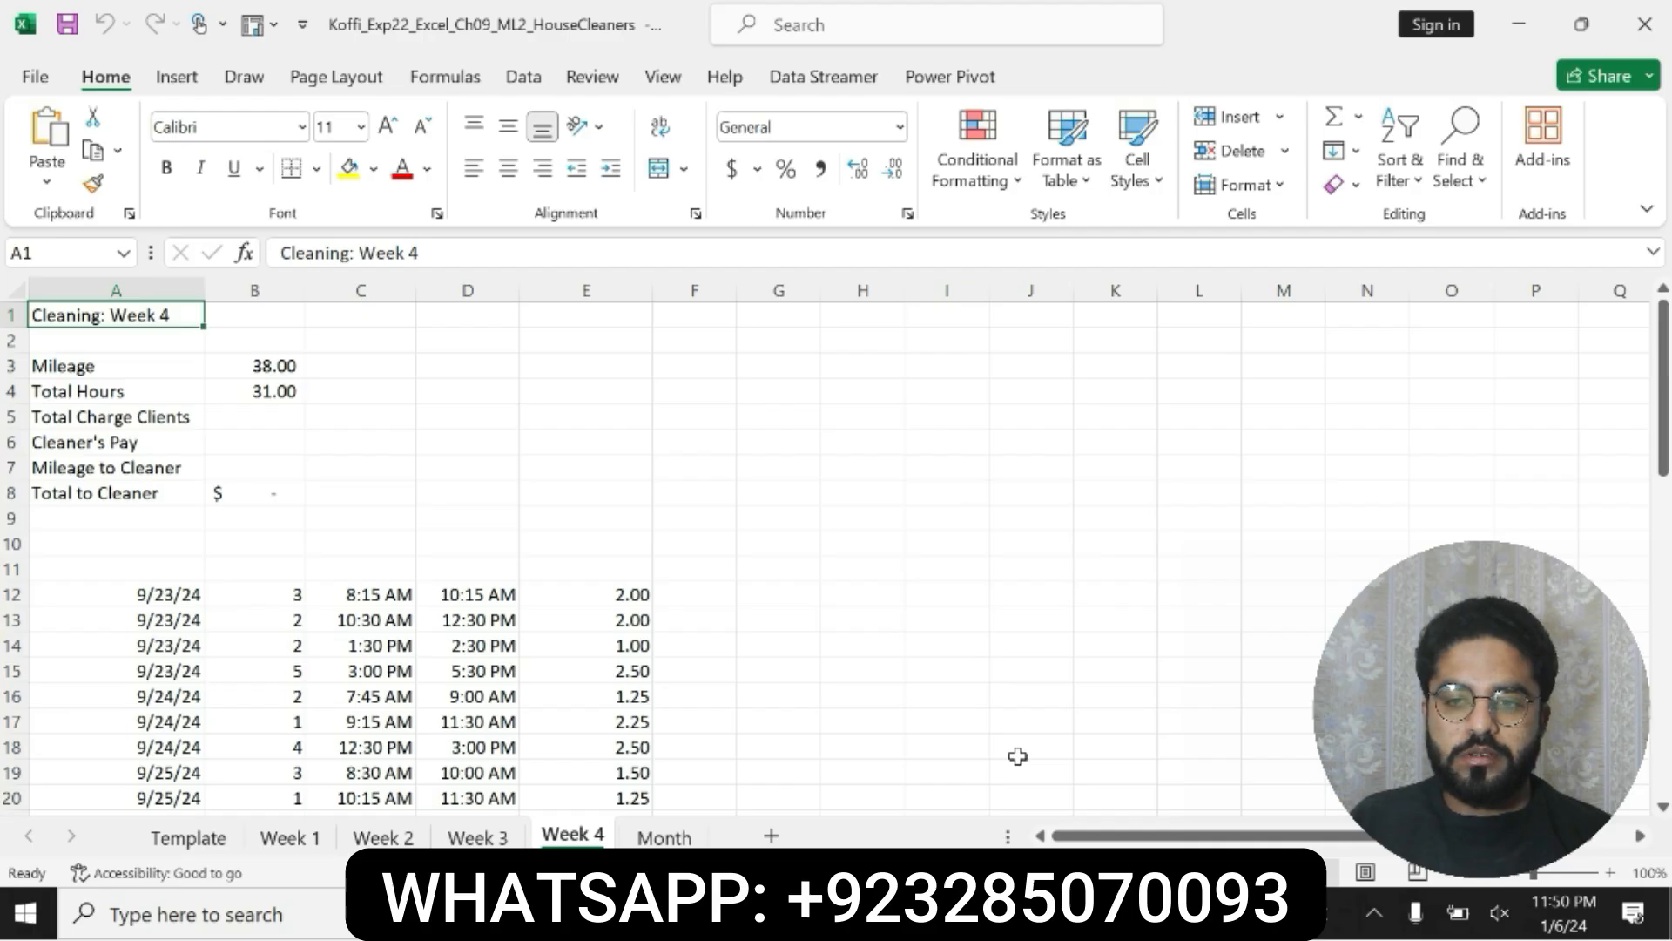
pyautogui.hotkey('alt', 'Tab')
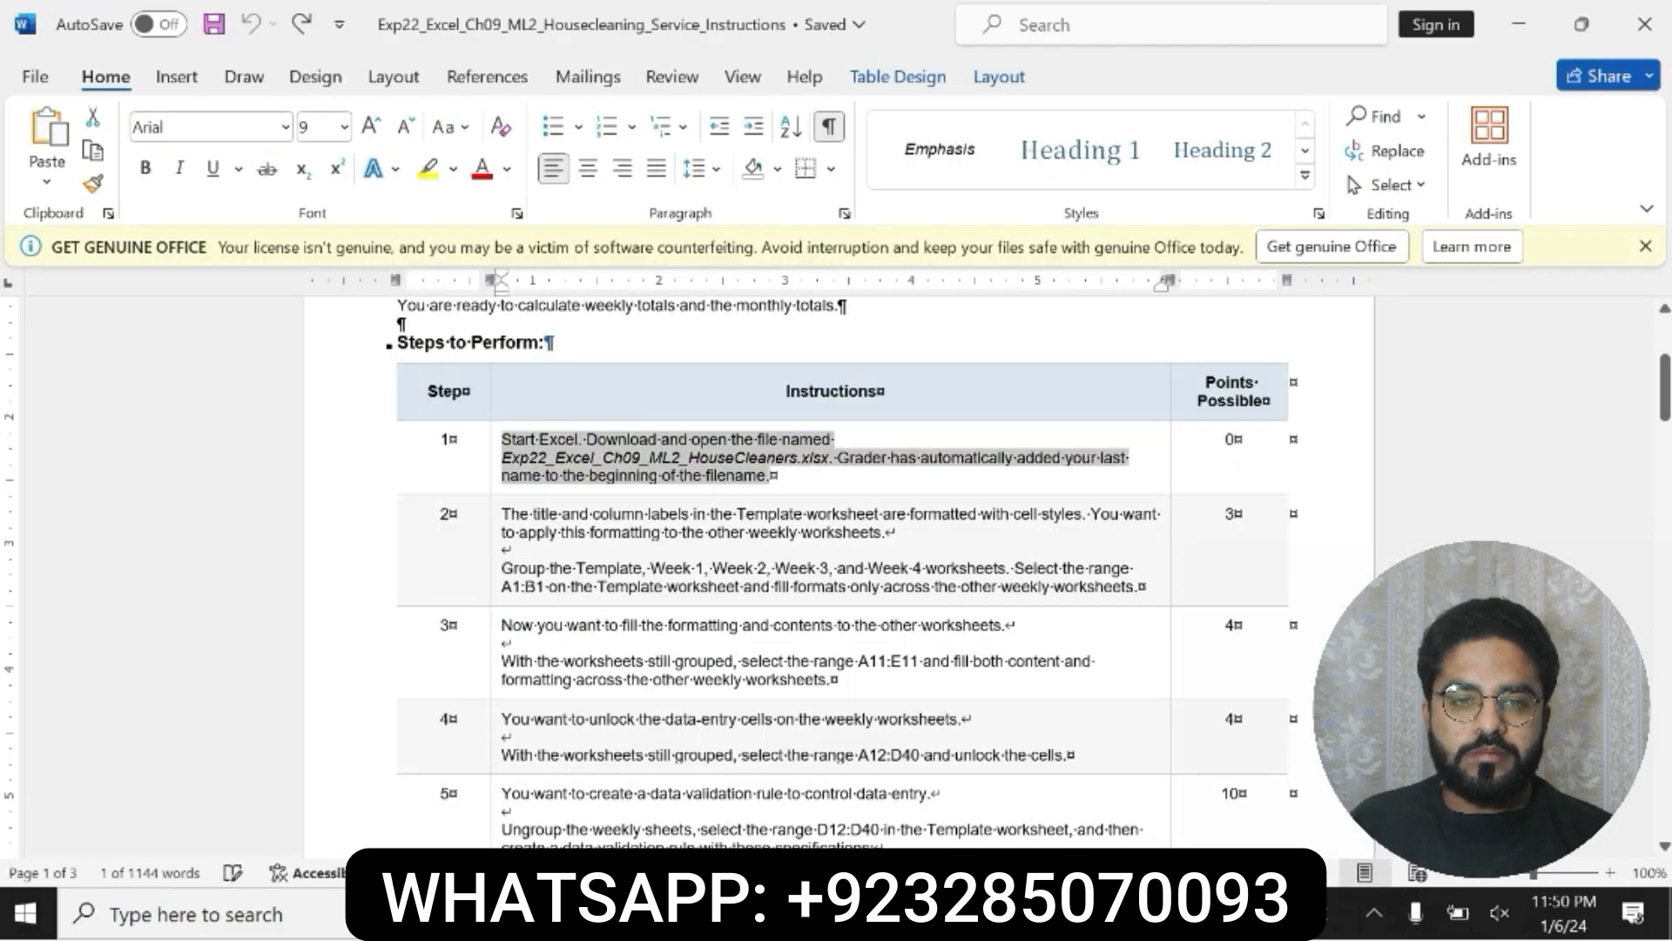
# Step: Make the step 2 instruction text bold and highlight it in yellow
pyautogui.moveTo(503, 514); pyautogui.dragTo(1134, 587)
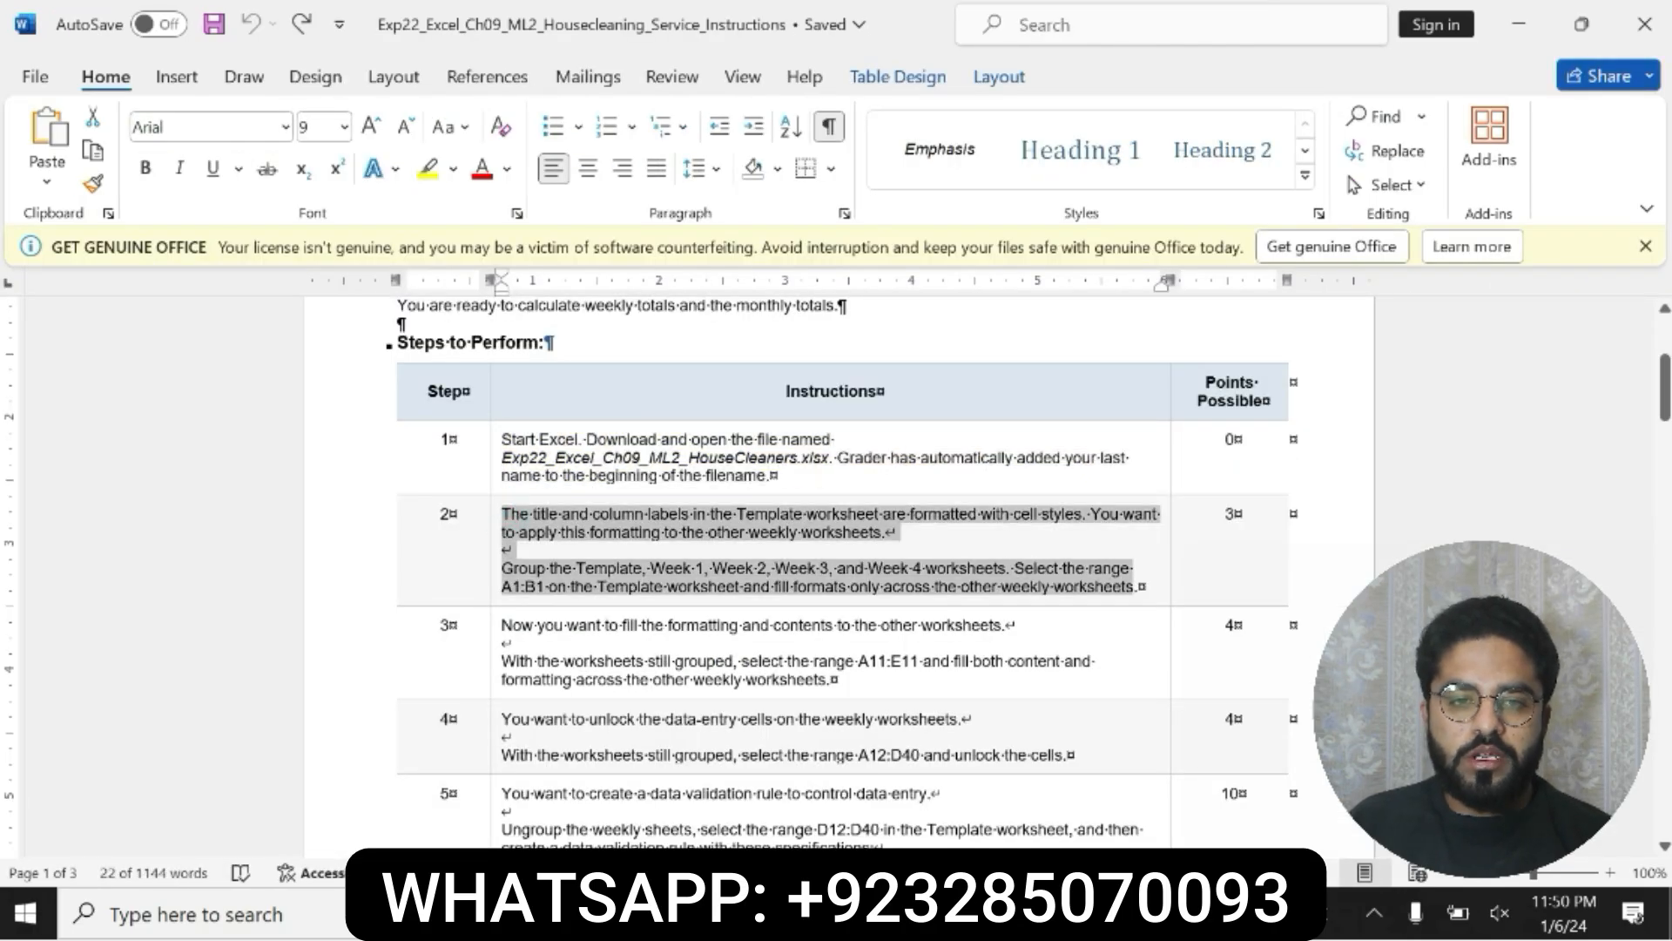
pyautogui.click(950, 542)
pyautogui.click(1043, 543)
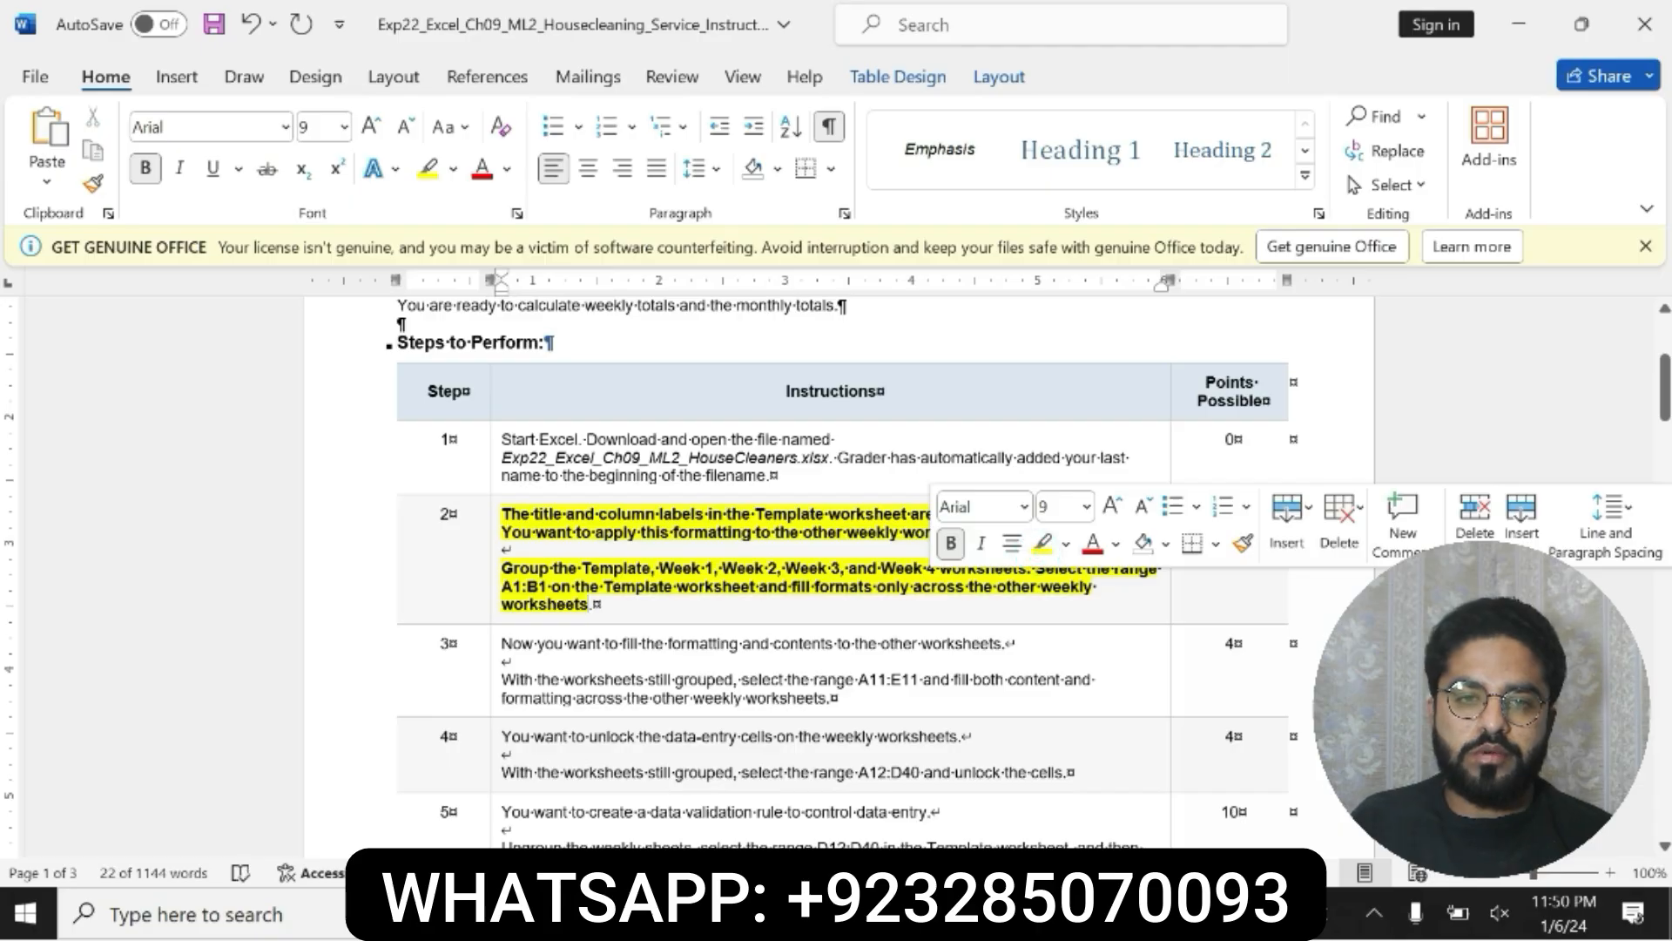
# Step: Examine which worksheets the step 2 instruction says to group and which range it says to fill
pyautogui.moveTo(512, 568)
pyautogui.mouseDown()
pyautogui.moveTo(588, 587)
pyautogui.moveTo(827, 570)
pyautogui.moveTo(505, 551)
pyautogui.mouseUp()
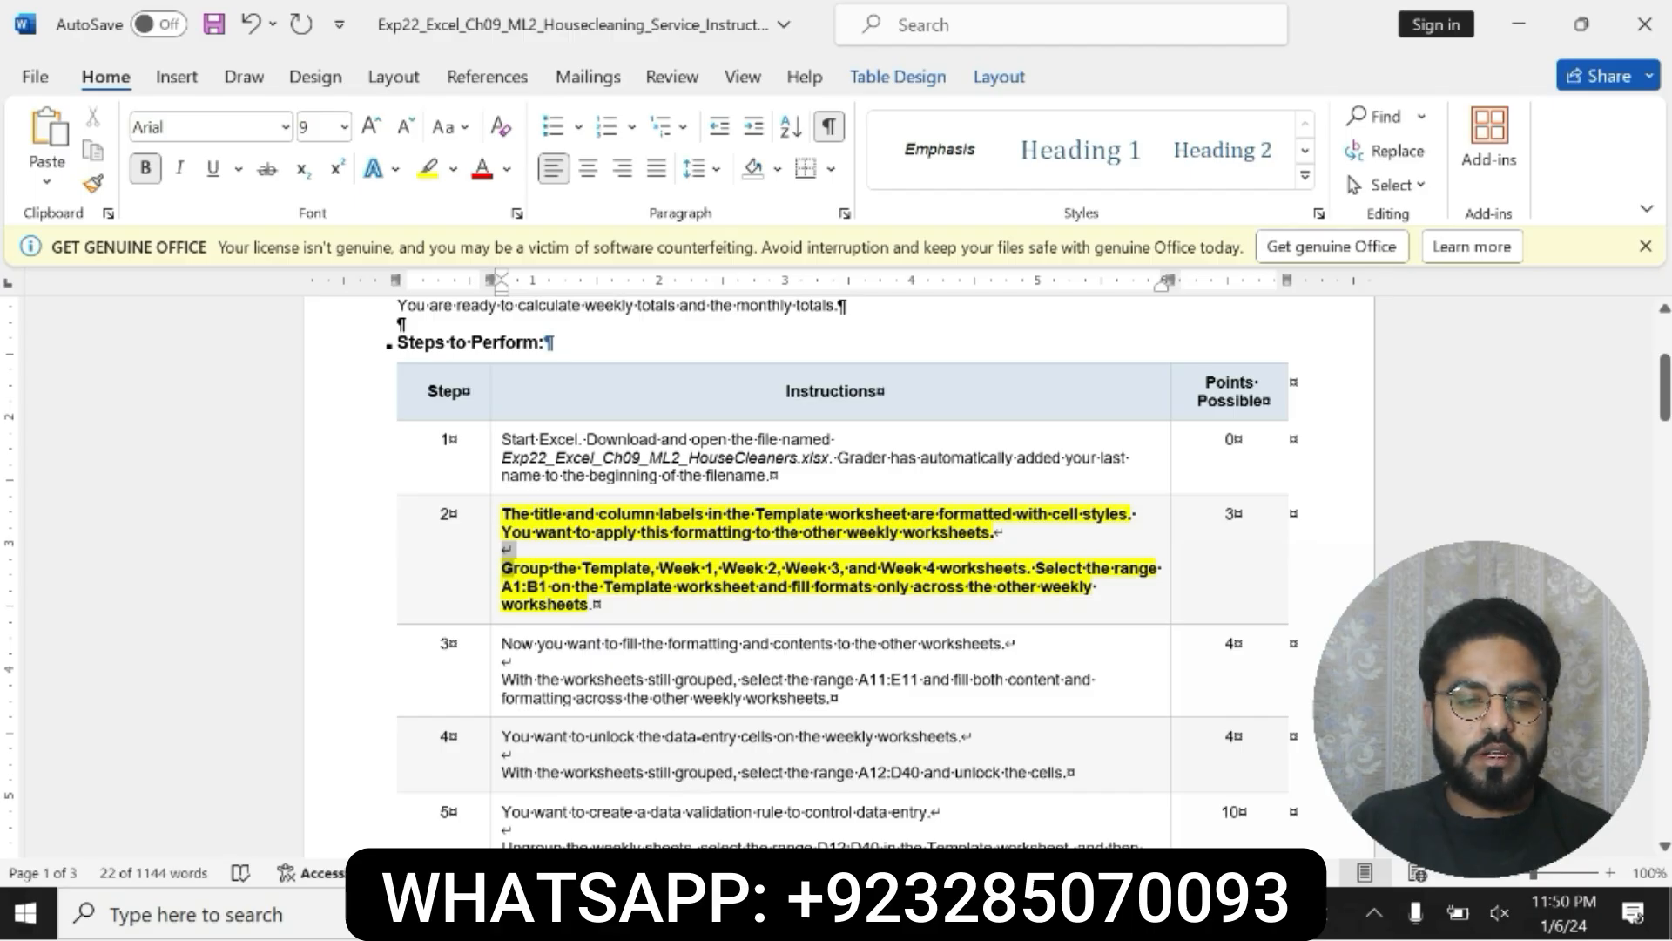
pyautogui.moveTo(503, 569); pyautogui.dragTo(600, 605)
pyautogui.click(508, 574)
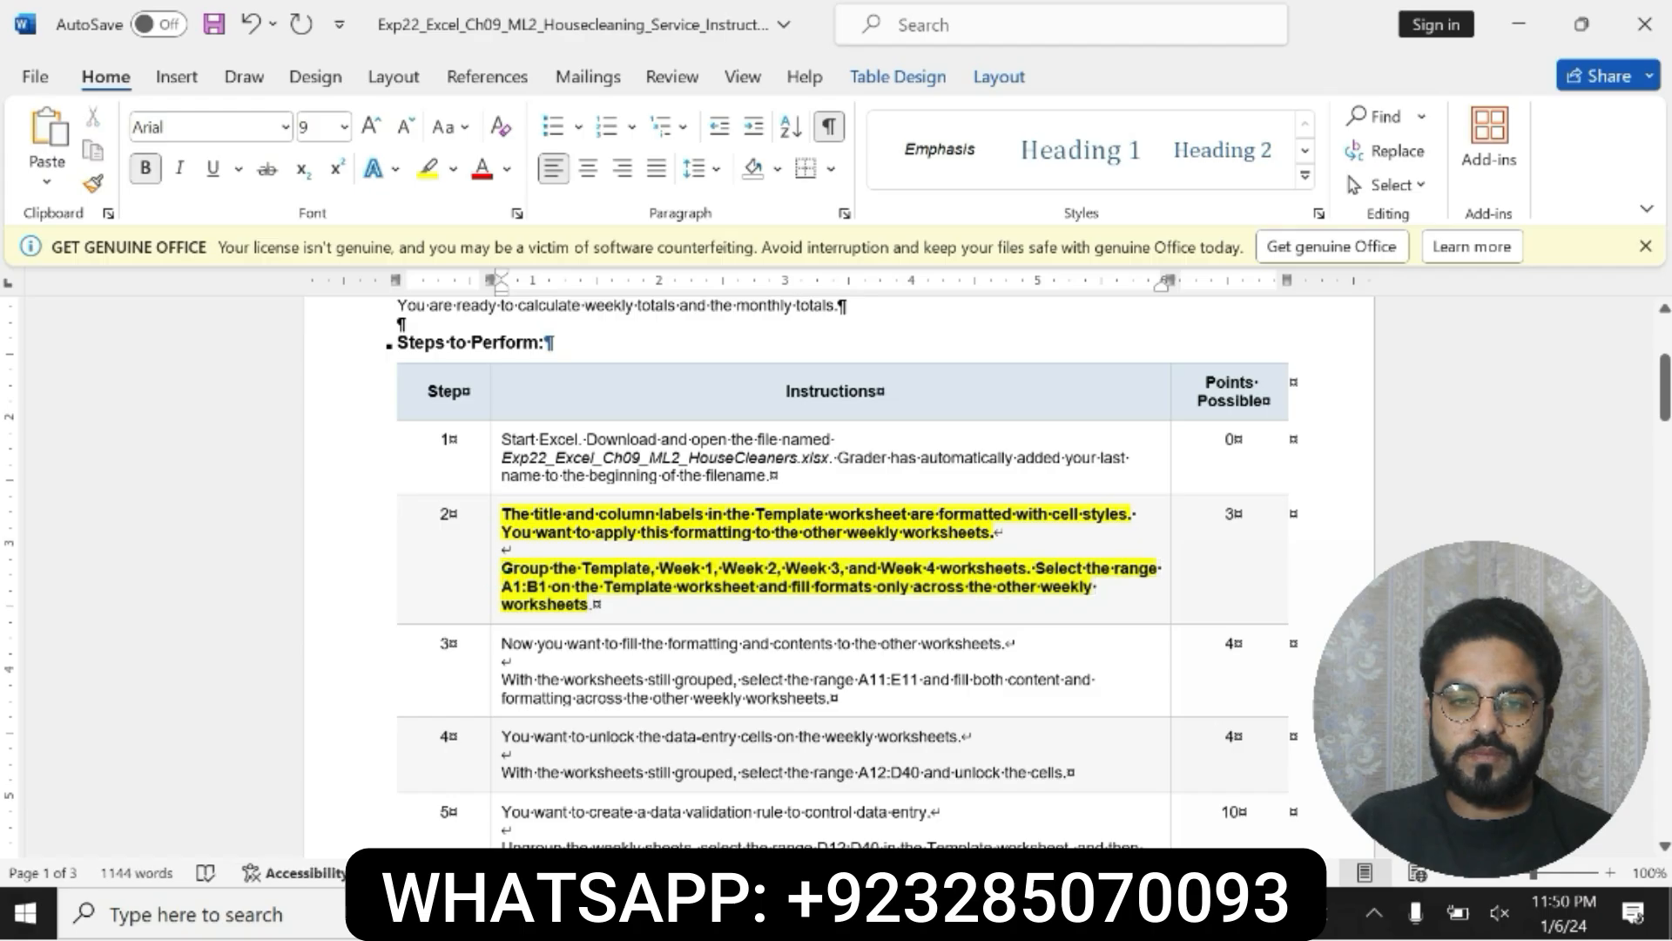
pyautogui.moveTo(501, 571); pyautogui.dragTo(601, 642)
pyautogui.click(503, 569)
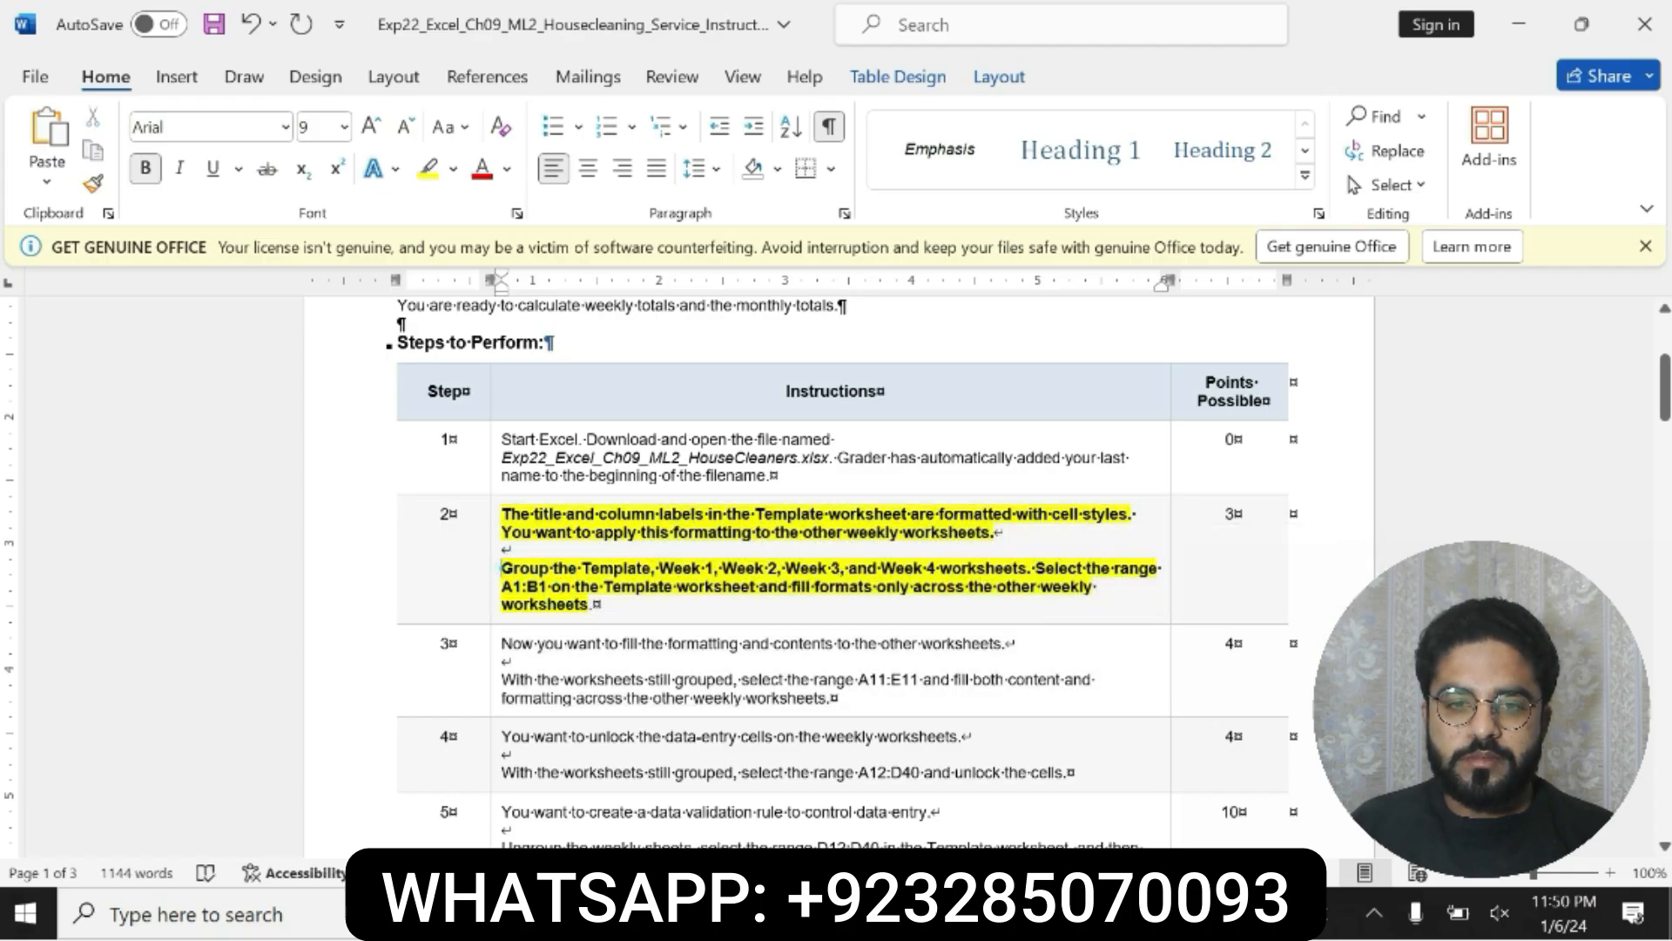
pyautogui.moveTo(503, 569); pyautogui.dragTo(594, 604)
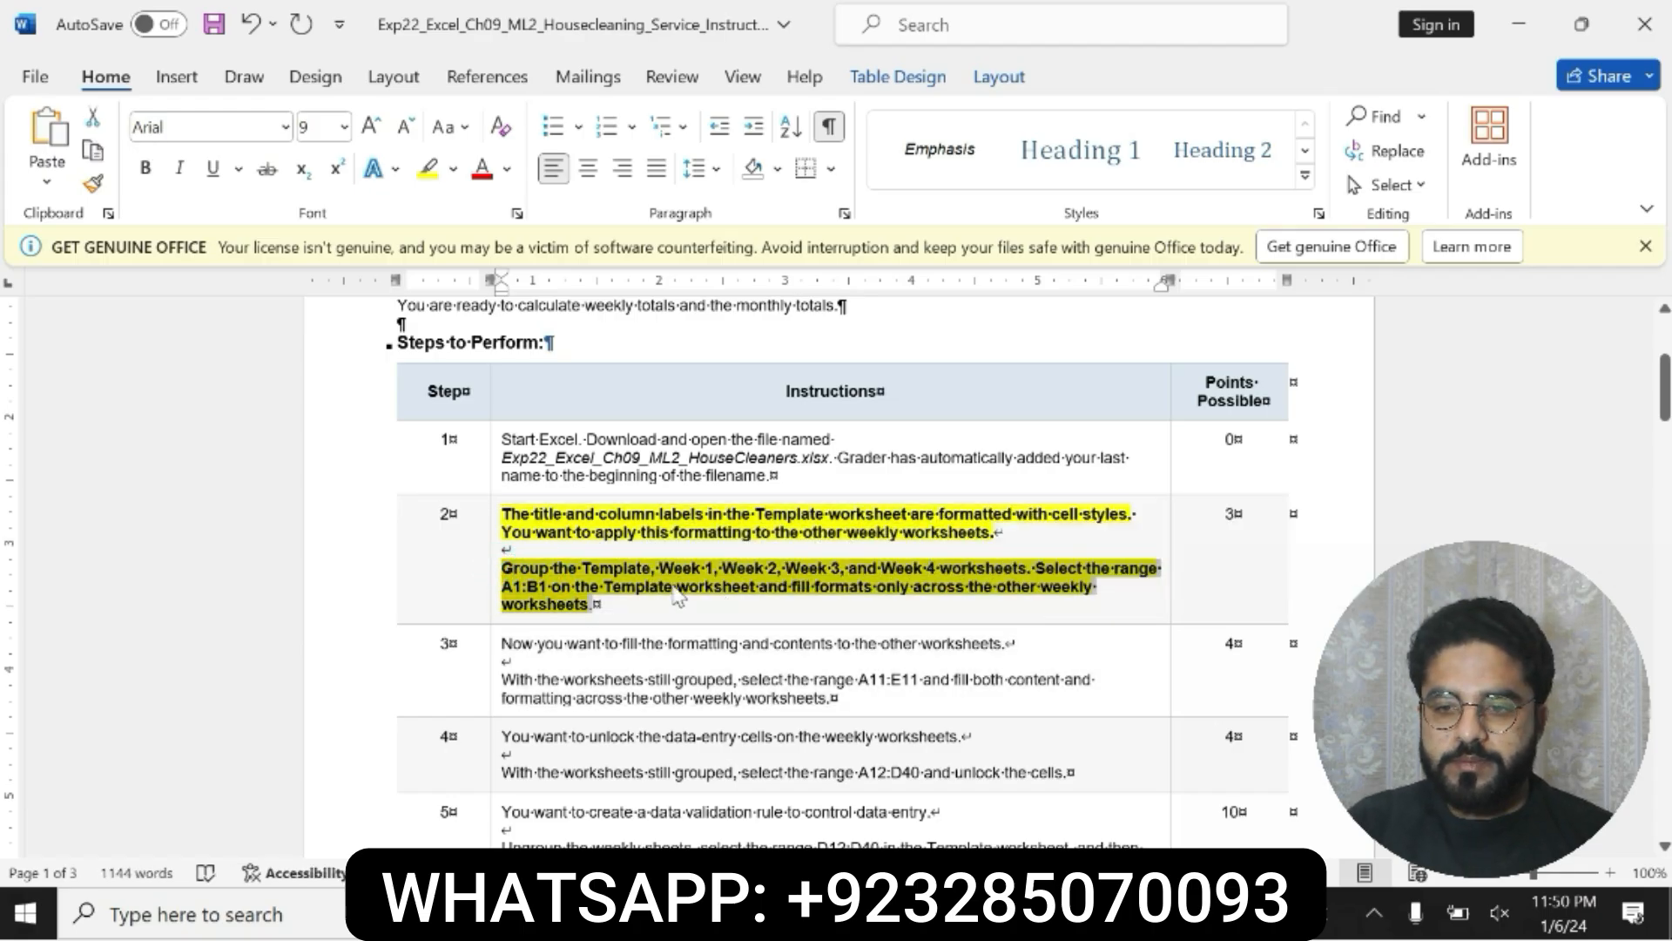
pyautogui.click(629, 575)
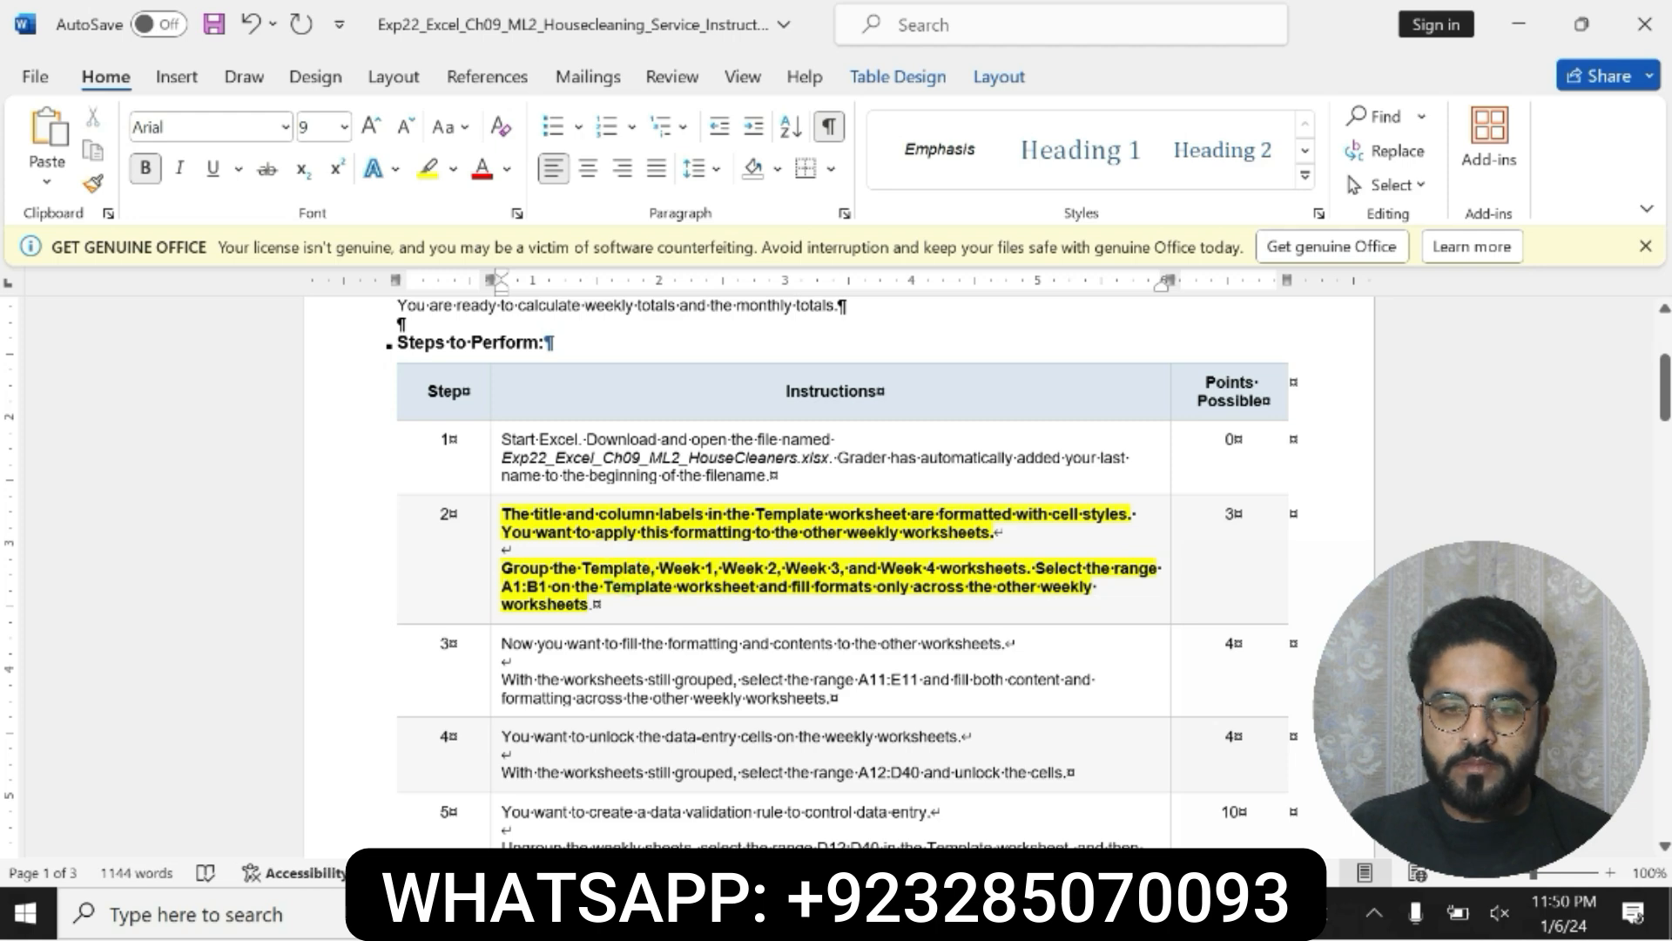
pyautogui.moveTo(659, 568); pyautogui.dragTo(923, 570)
pyautogui.moveTo(928, 570); pyautogui.dragTo(976, 571)
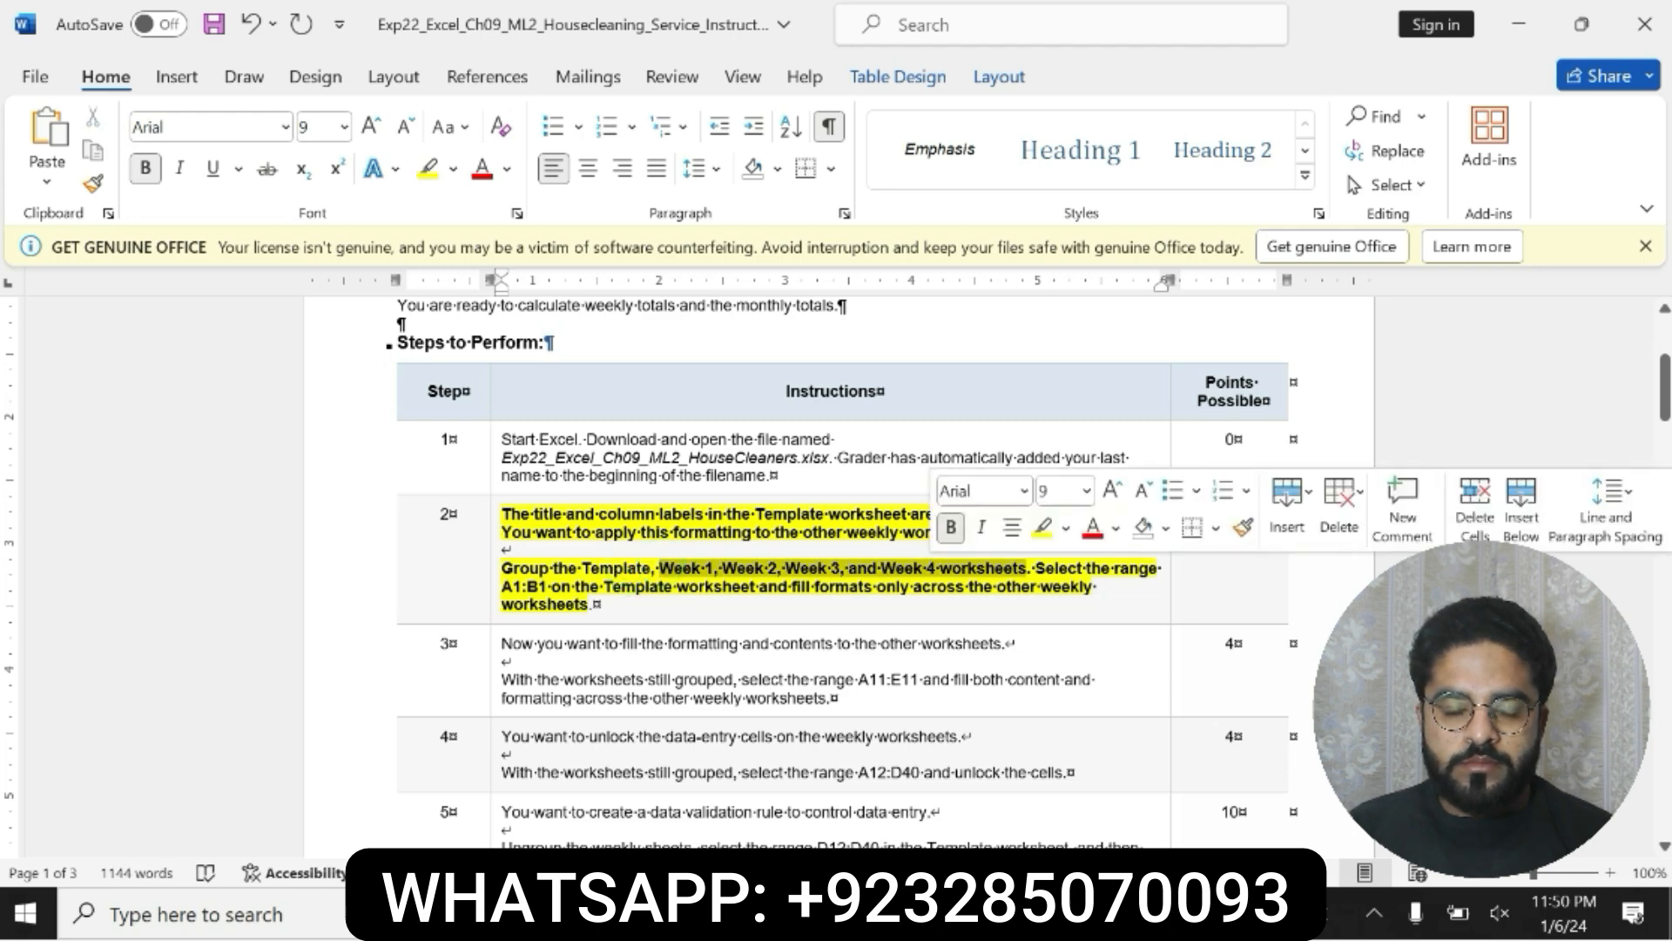
# Step: Switch to the HouseCleaners workbook in Excel and group the Template, Week 1, Week 2, Week 3 and Week 4 worksheets
pyautogui.click(610, 913)
pyautogui.click(188, 837)
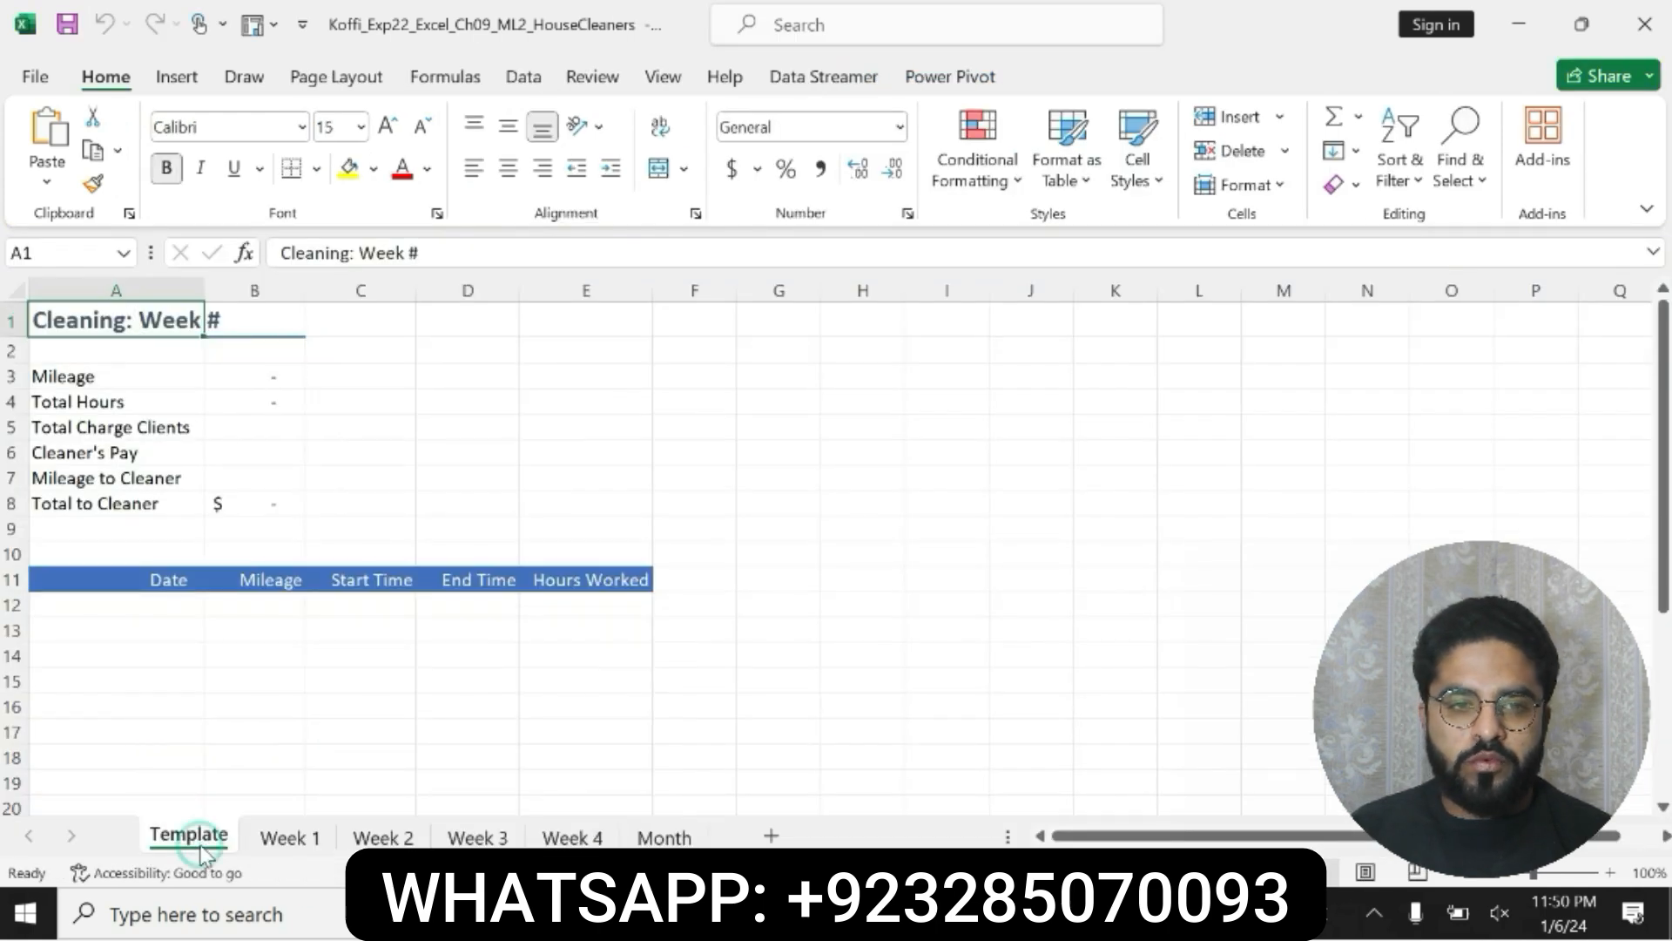
pyautogui.keyDown('ctrl'); pyautogui.click(288, 837); pyautogui.keyUp('ctrl')
pyautogui.keyDown('ctrl'); pyautogui.click(348, 836); pyautogui.keyUp('ctrl')
pyautogui.keyDown('ctrl'); pyautogui.click(470, 838); pyautogui.keyUp('ctrl')
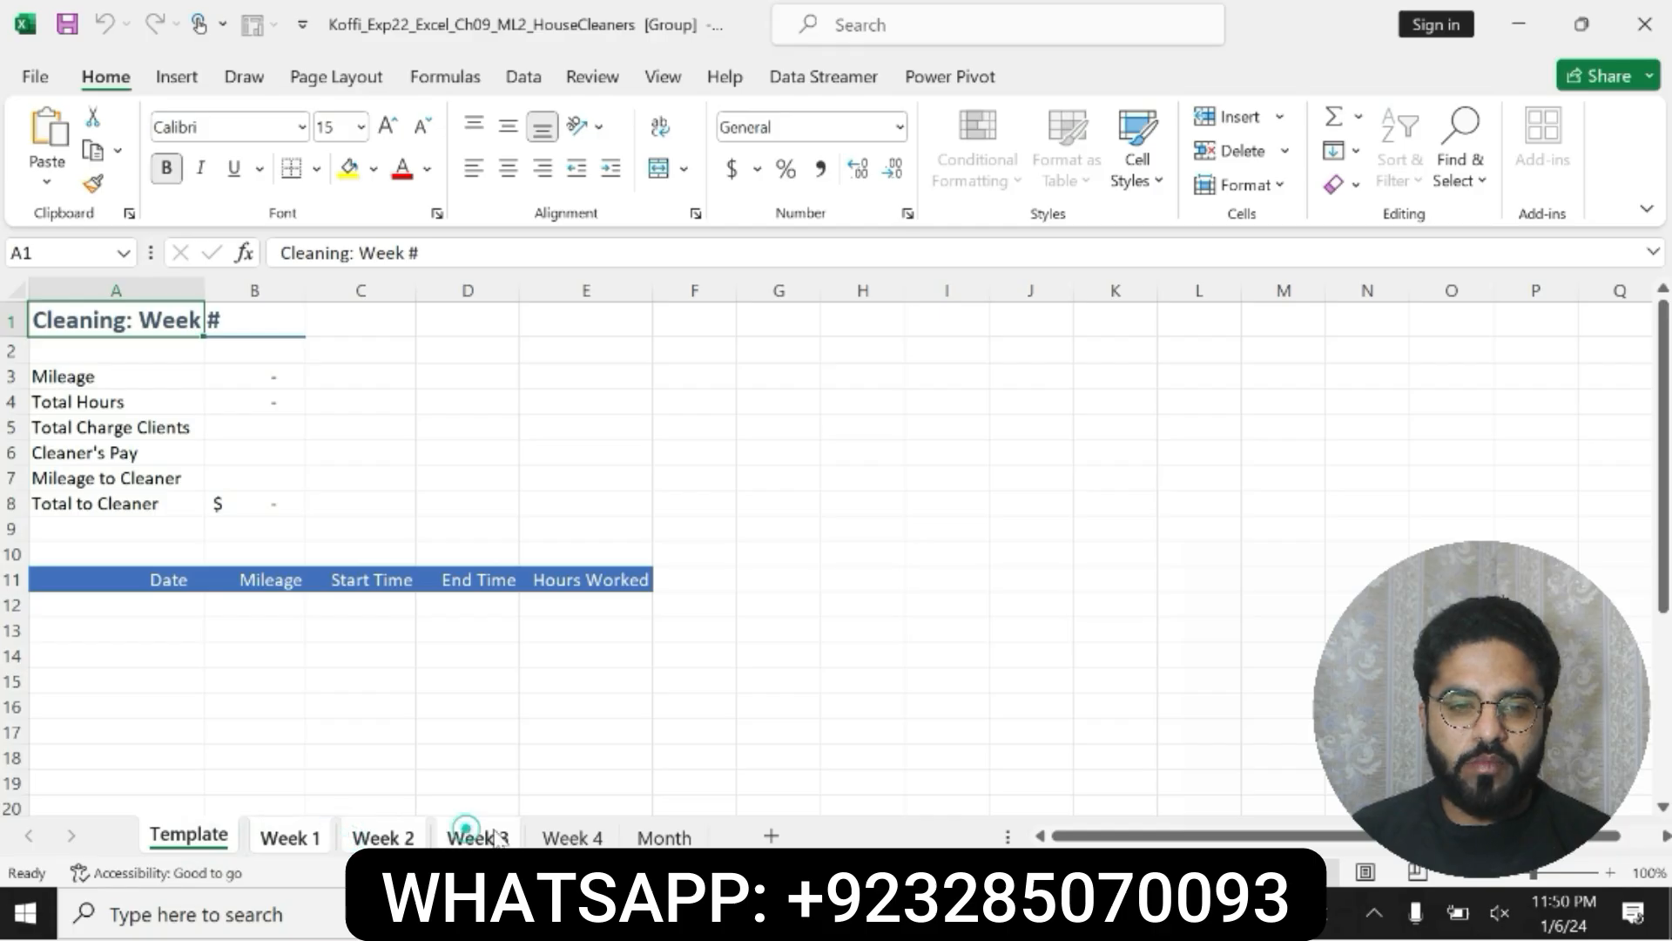
pyautogui.keyDown('ctrl'); pyautogui.click(570, 838); pyautogui.keyUp('ctrl')
# Step: Consult the rest of step 2 in Word, and in Excel fill only the formats of Template A1:B1 across the grouped worksheets
pyautogui.hotkey('alt', 'Tab')
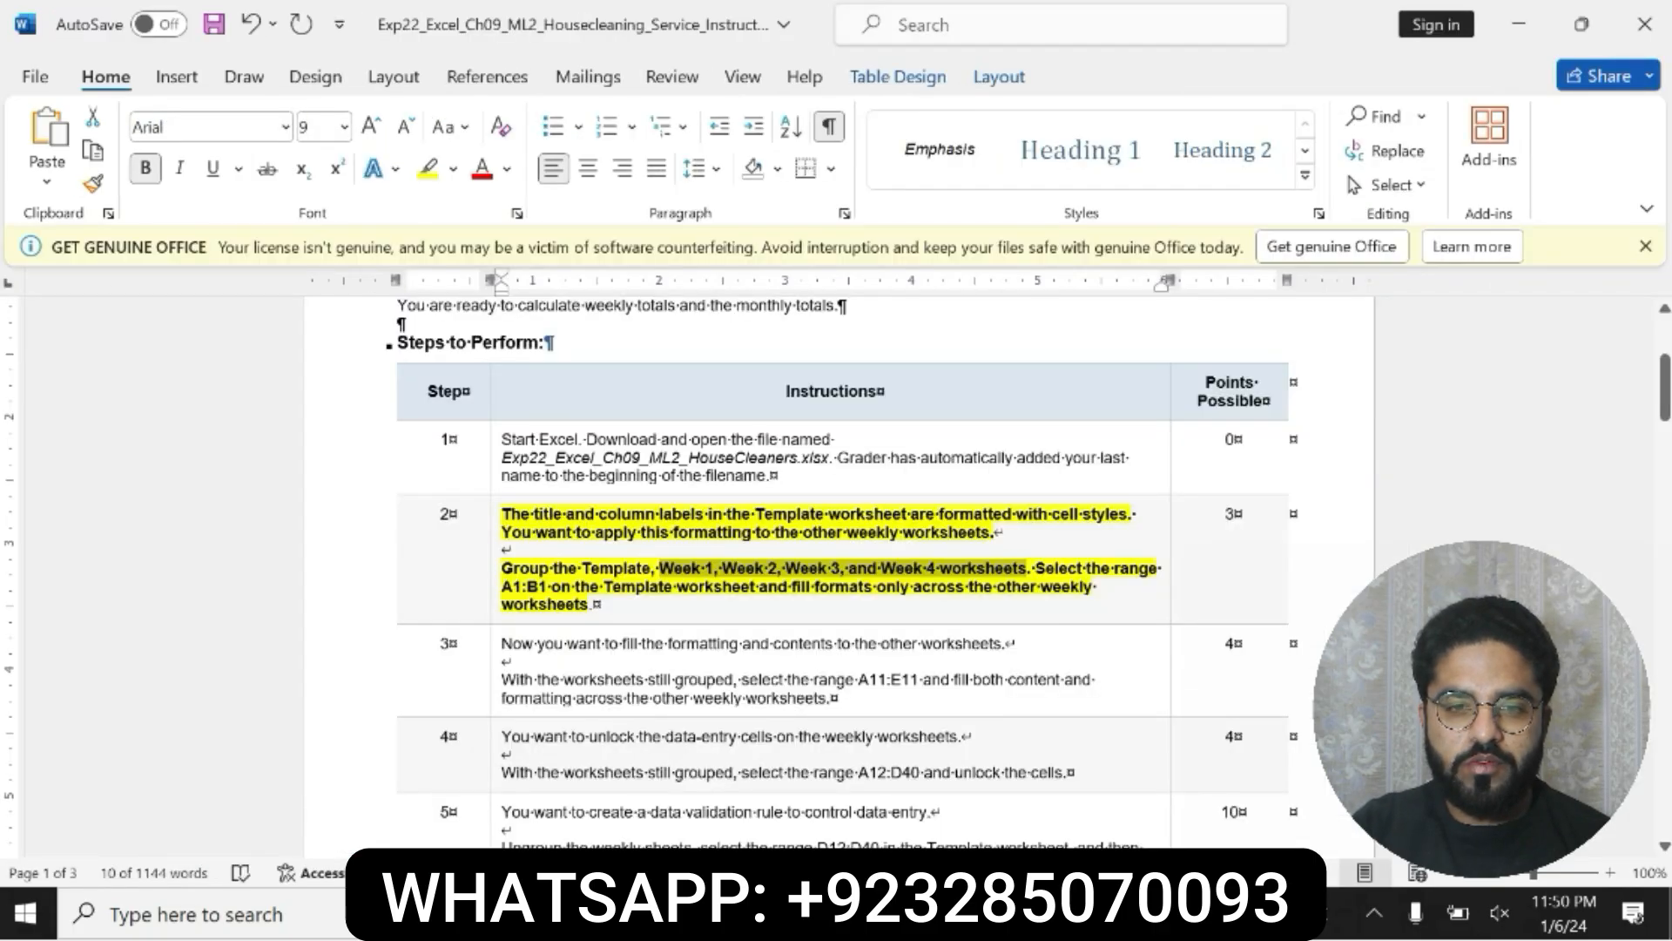
pyautogui.moveTo(1035, 568); pyautogui.dragTo(1097, 587)
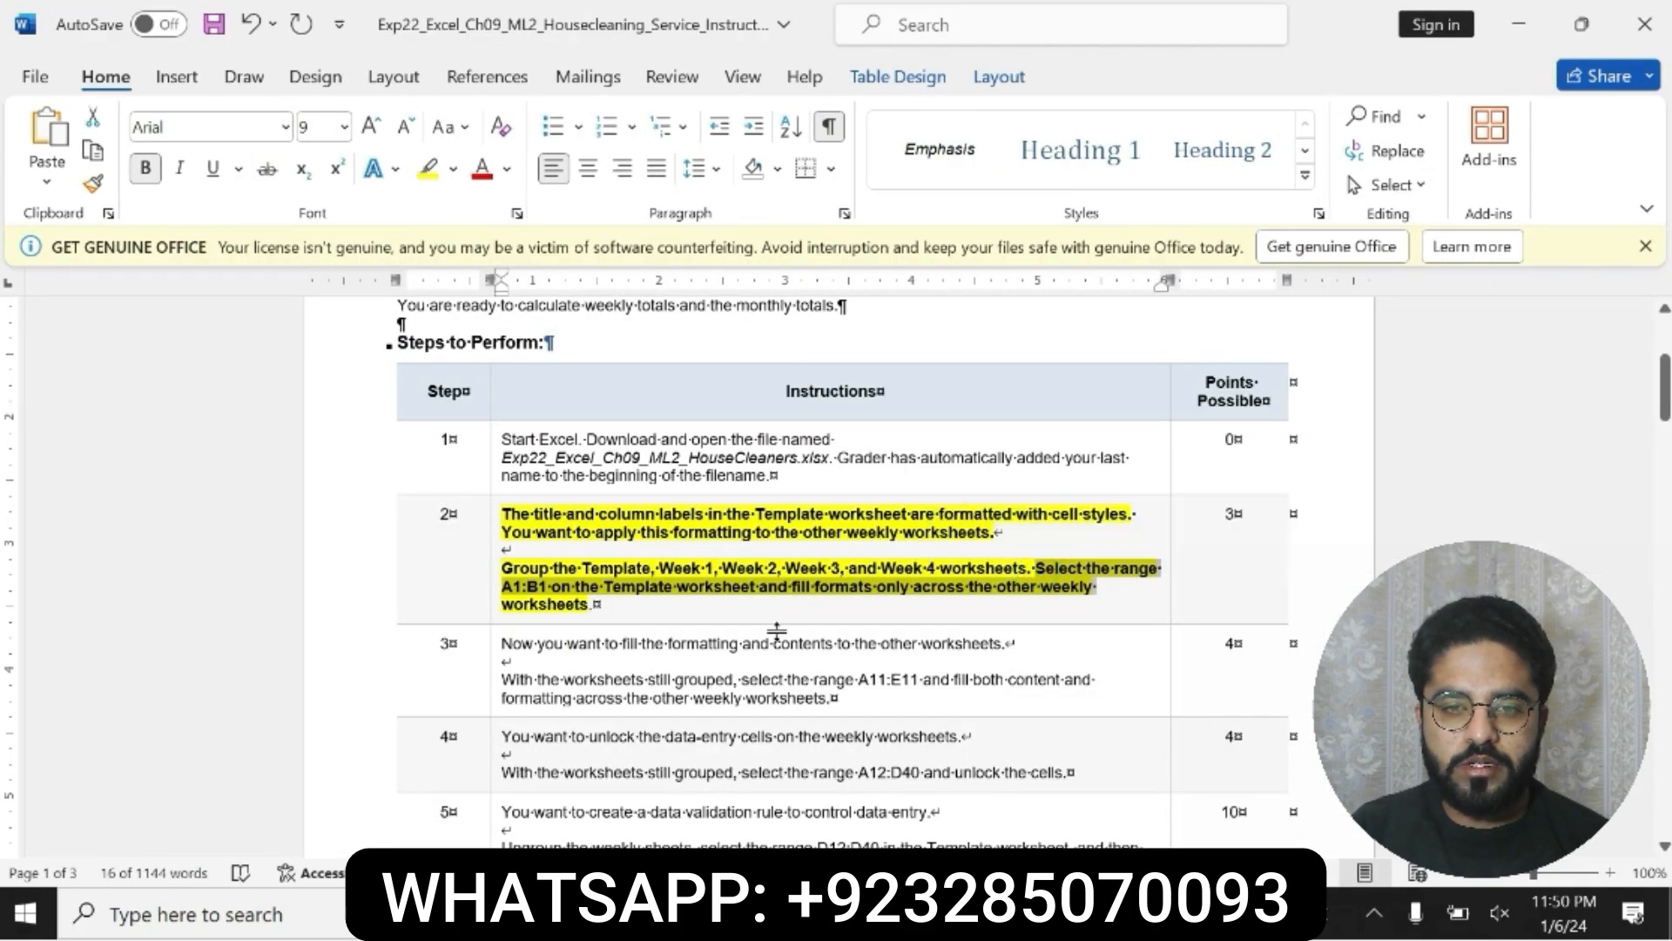
pyautogui.moveTo(792, 586); pyautogui.dragTo(594, 604)
pyautogui.hotkey('alt', 'Tab')
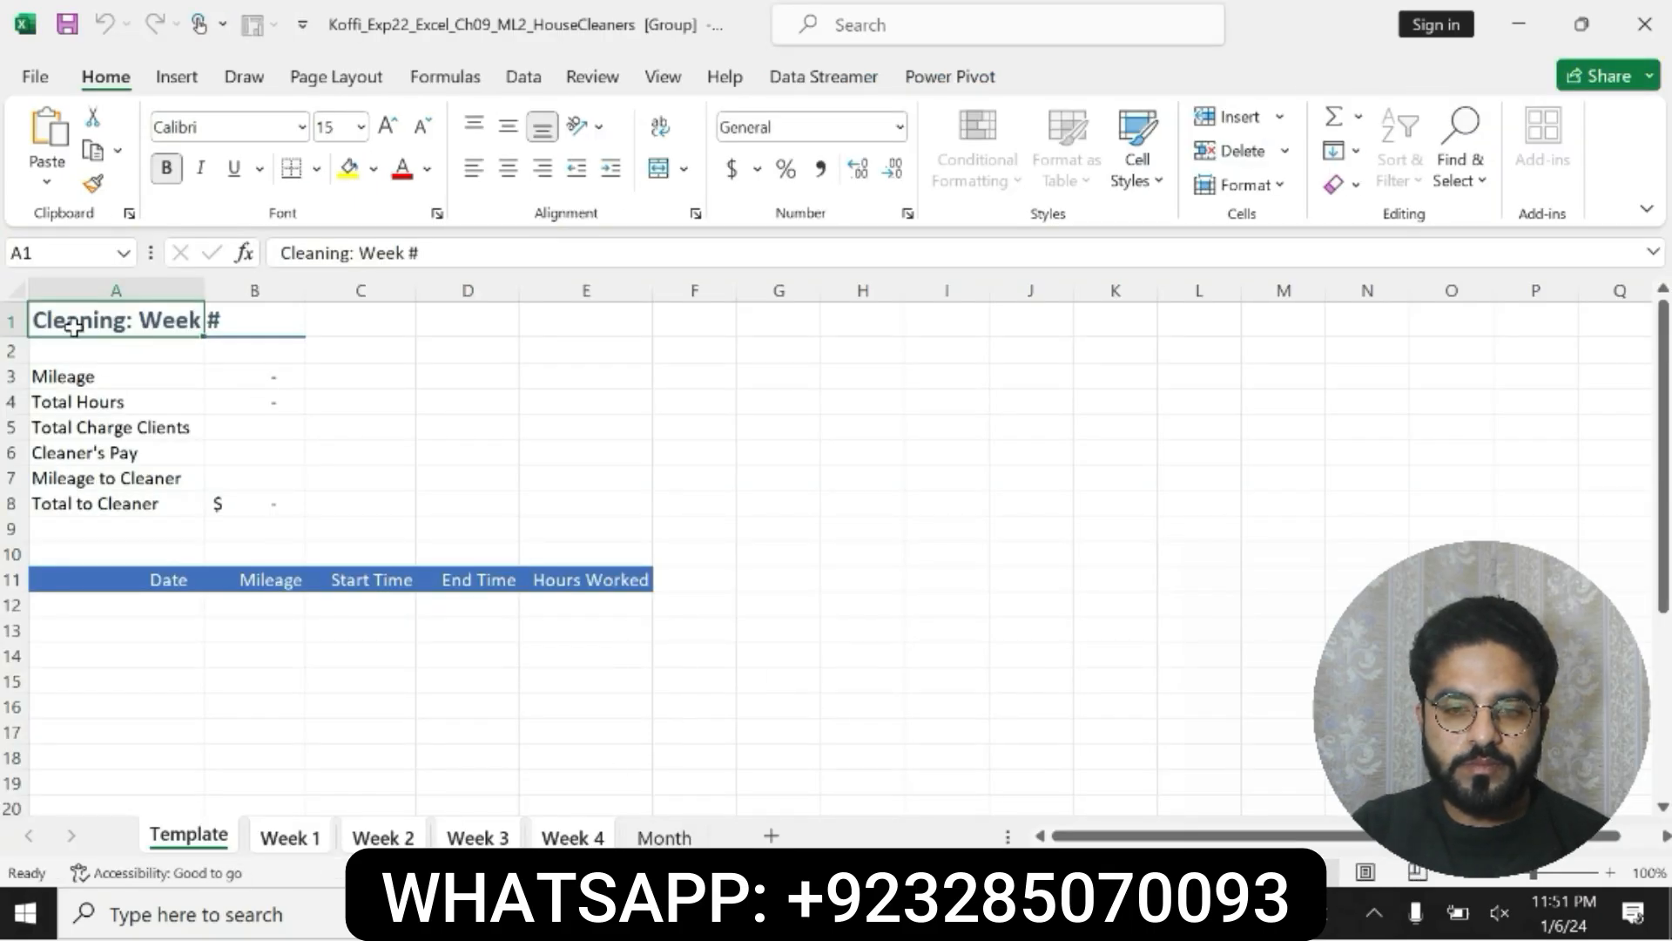
pyautogui.moveTo(74, 328); pyautogui.dragTo(263, 319)
pyautogui.hotkey('alt', 'Tab')
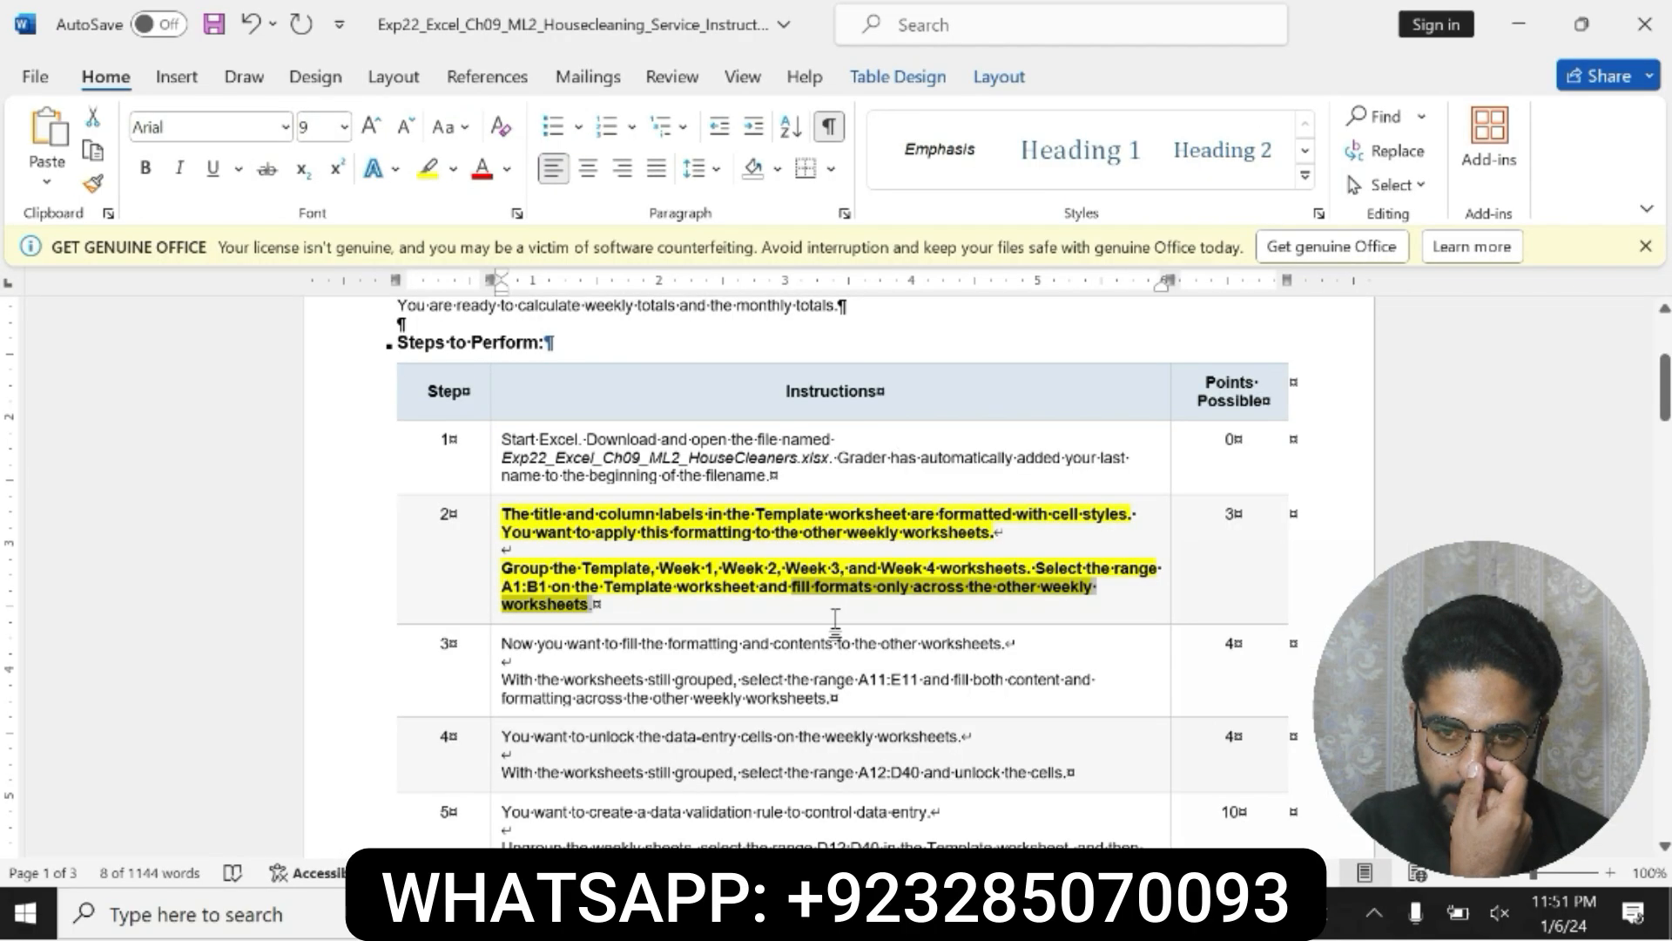
pyautogui.hotkey('alt', 'Tab')
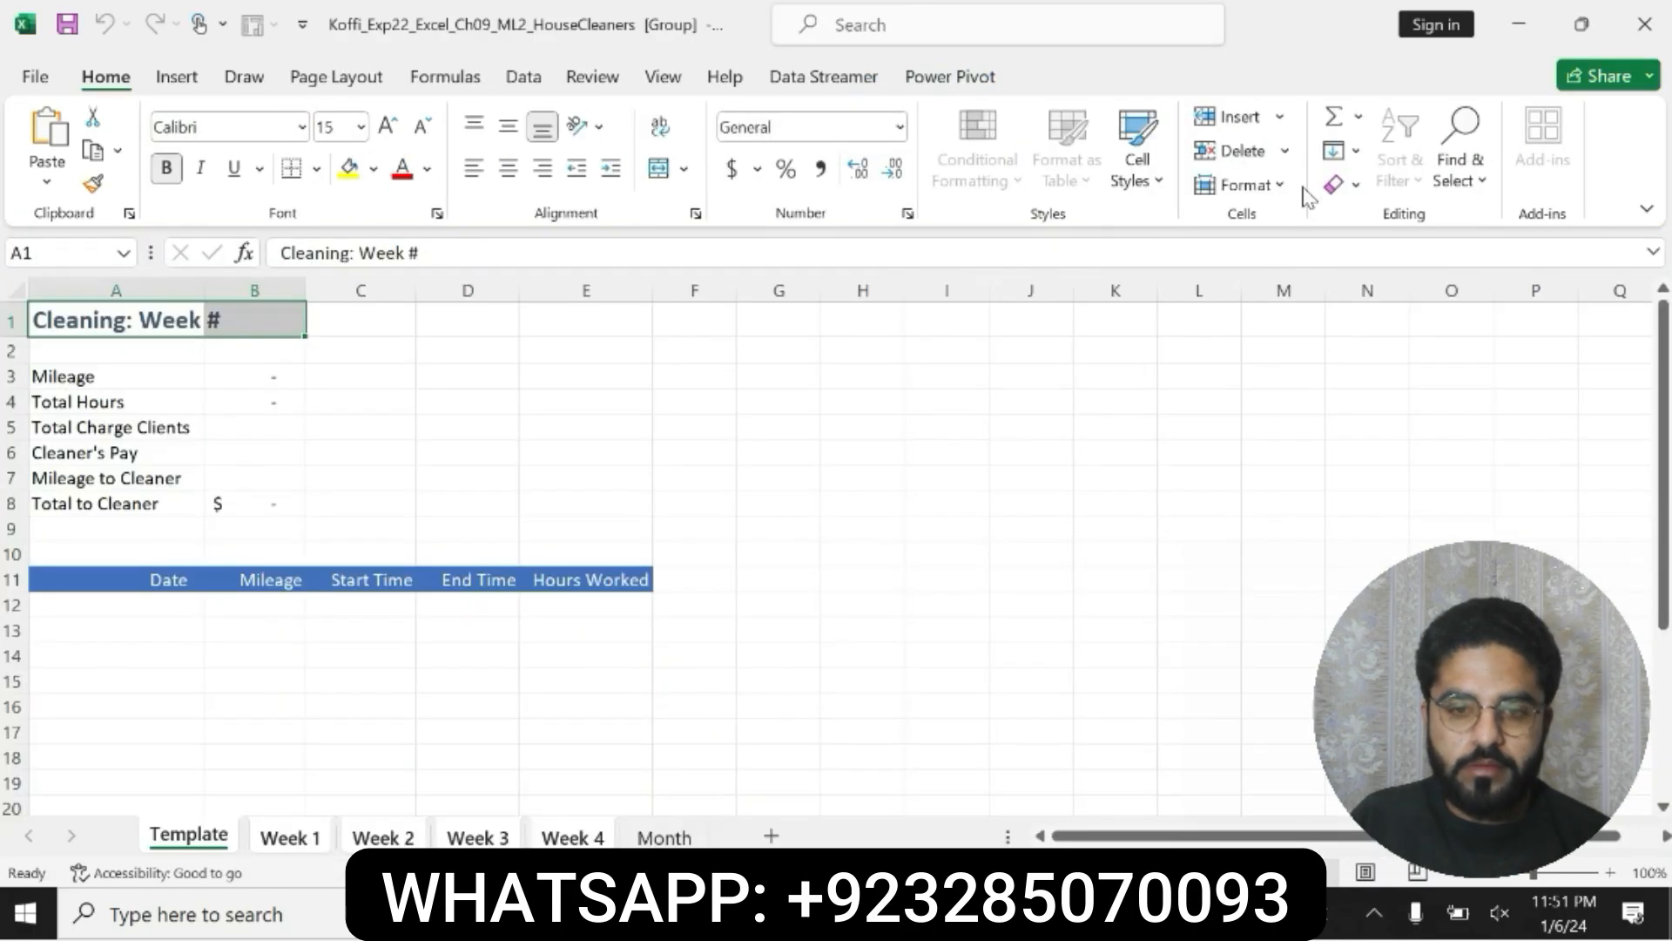
pyautogui.click(1341, 150)
pyautogui.click(1374, 349)
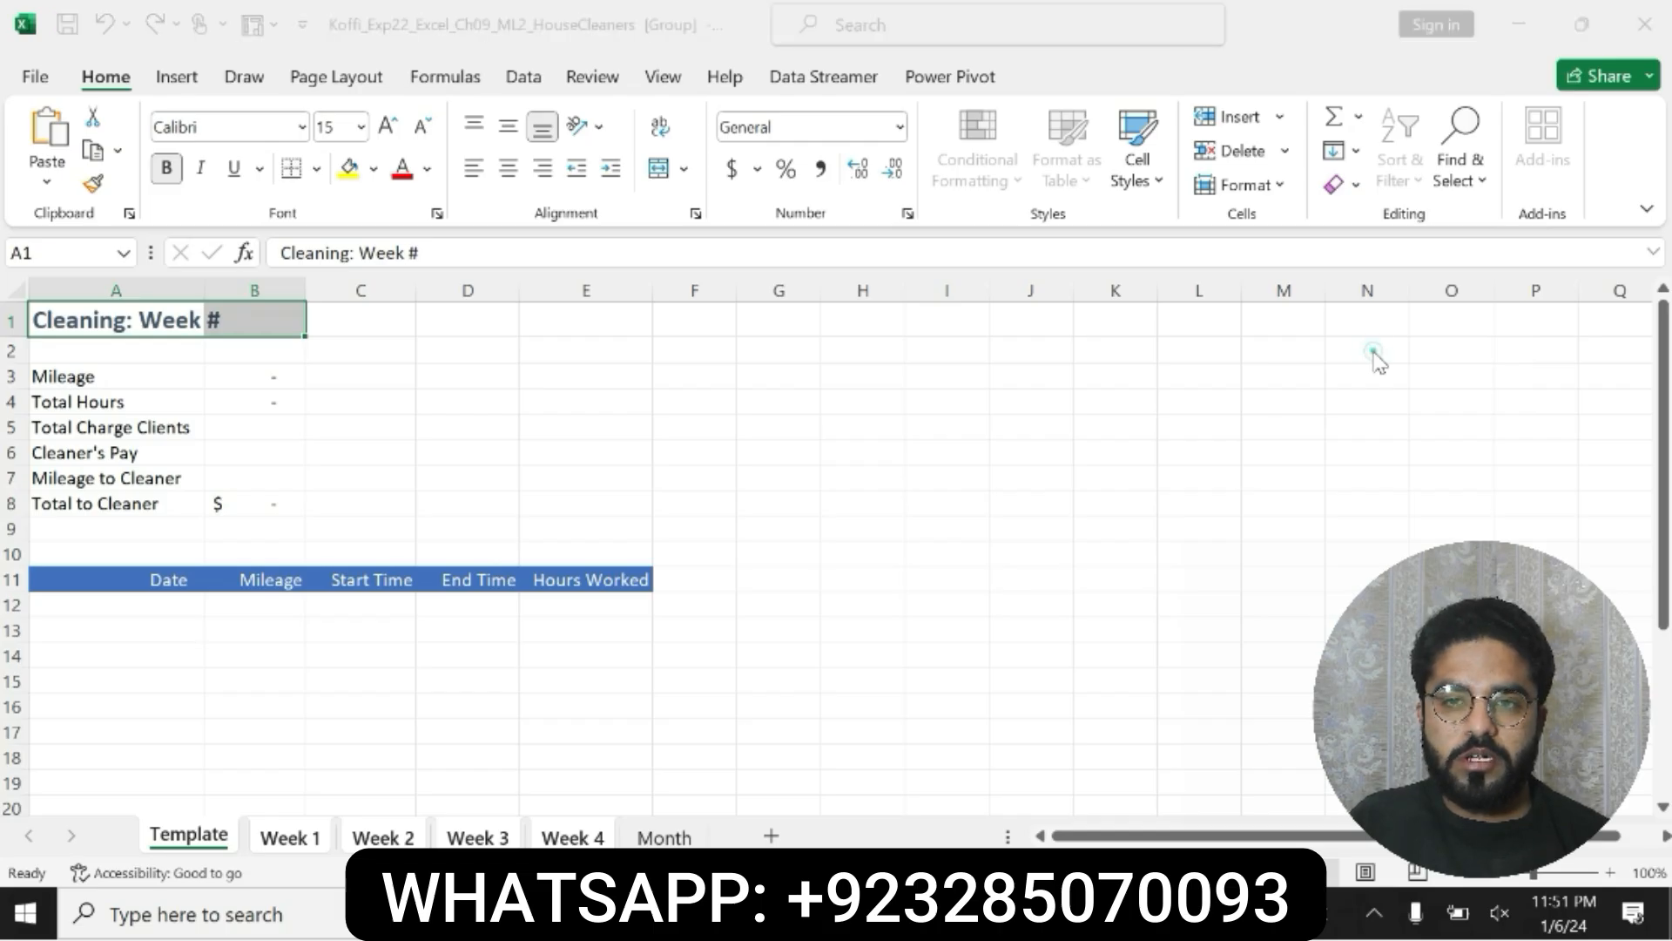
pyautogui.click(1235, 571)
pyautogui.click(1241, 620)
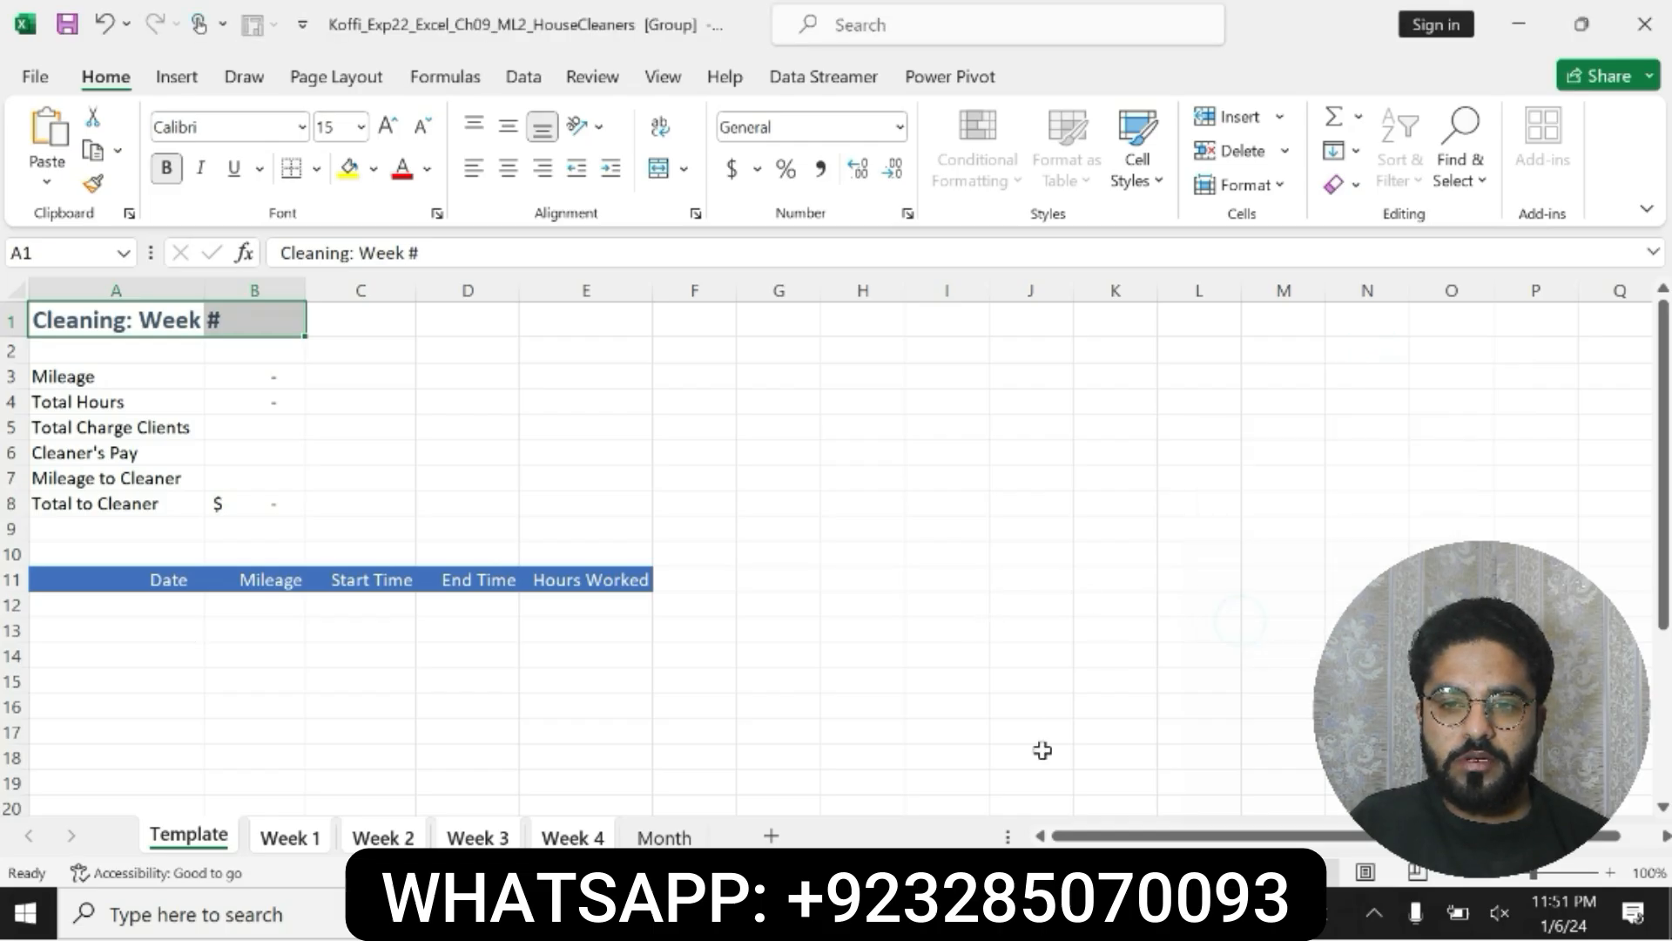
# Step: Switch to the Word instructions, undo the bold and highlight on step 2, and make the step 3 text bold with yellow highlighting
pyautogui.hotkey('alt', 'Tab')
pyautogui.hotkey('ctrl', 'z')
pyautogui.hotkey('ctrl', 'z')
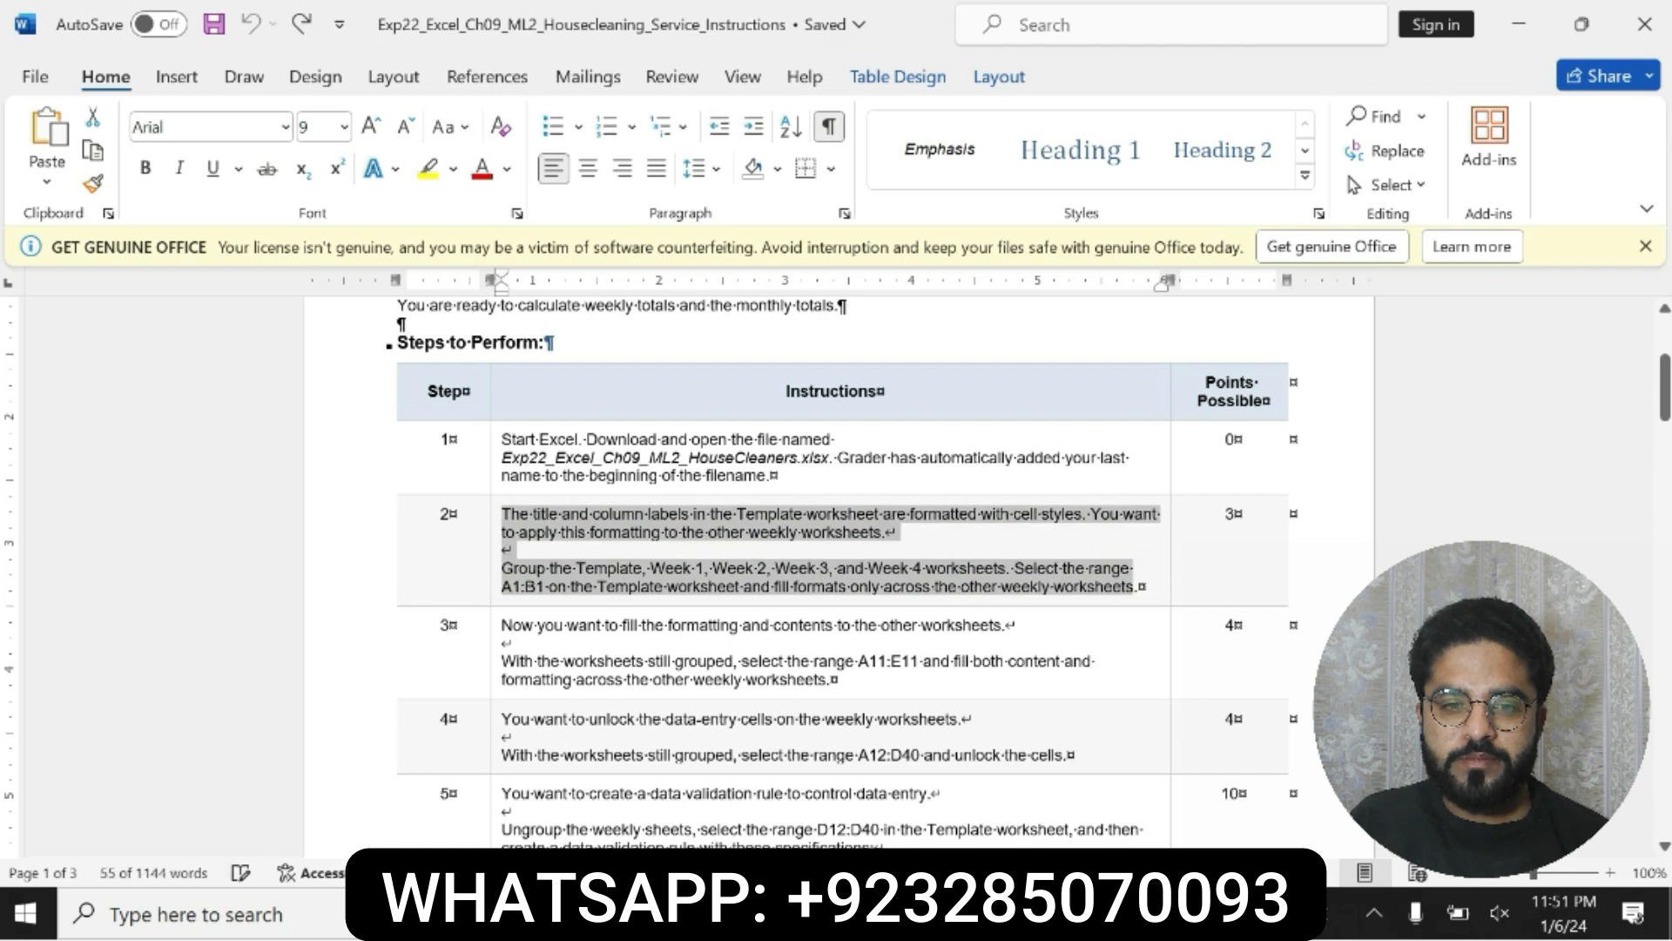
pyautogui.moveTo(501, 625); pyautogui.dragTo(862, 680)
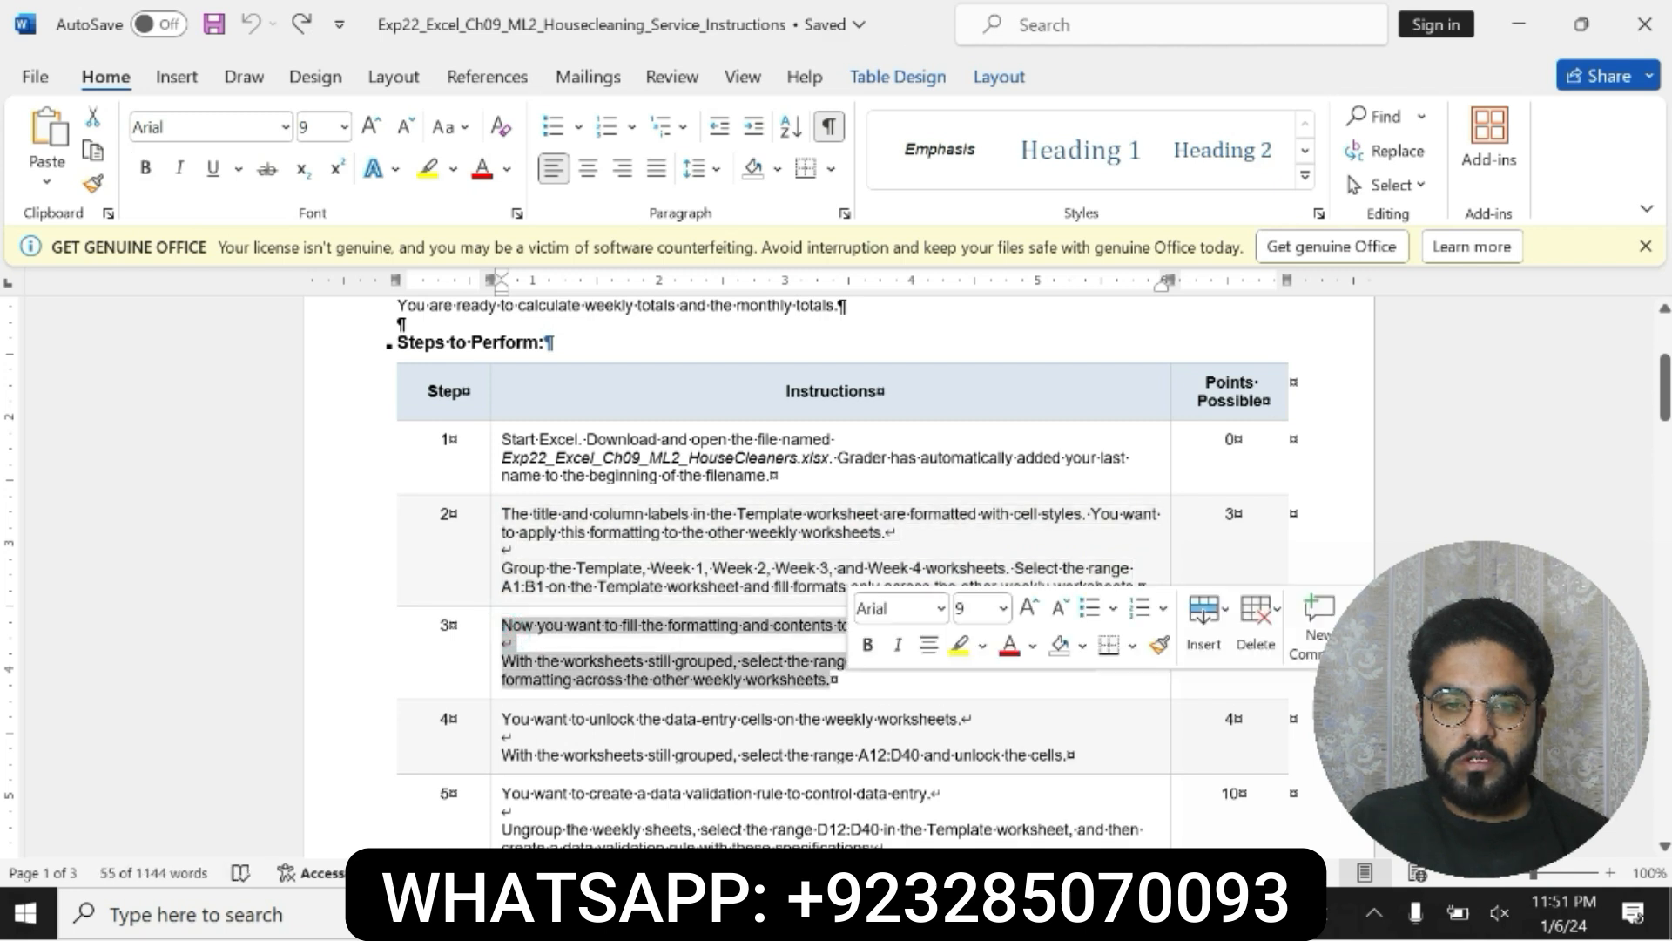
pyautogui.click(868, 645)
pyautogui.click(959, 644)
# Step: Examine which range the step 3 instruction says to select and what it says to fill across the weekly worksheets
pyautogui.moveTo(502, 662); pyautogui.dragTo(862, 680)
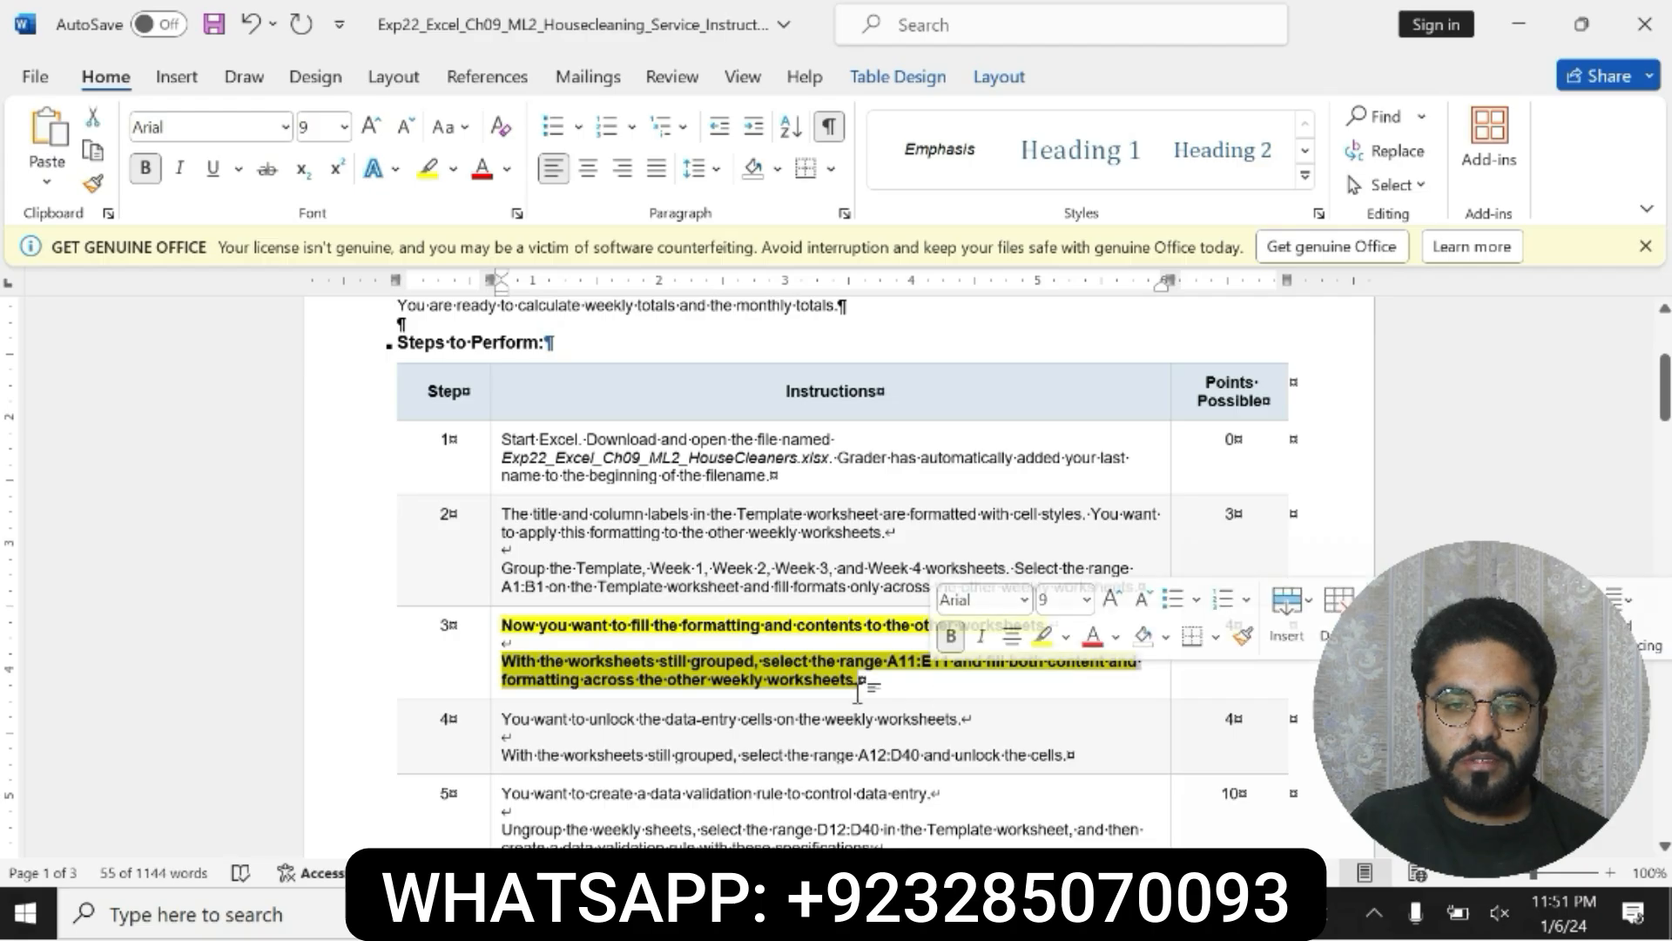
pyautogui.click(899, 666)
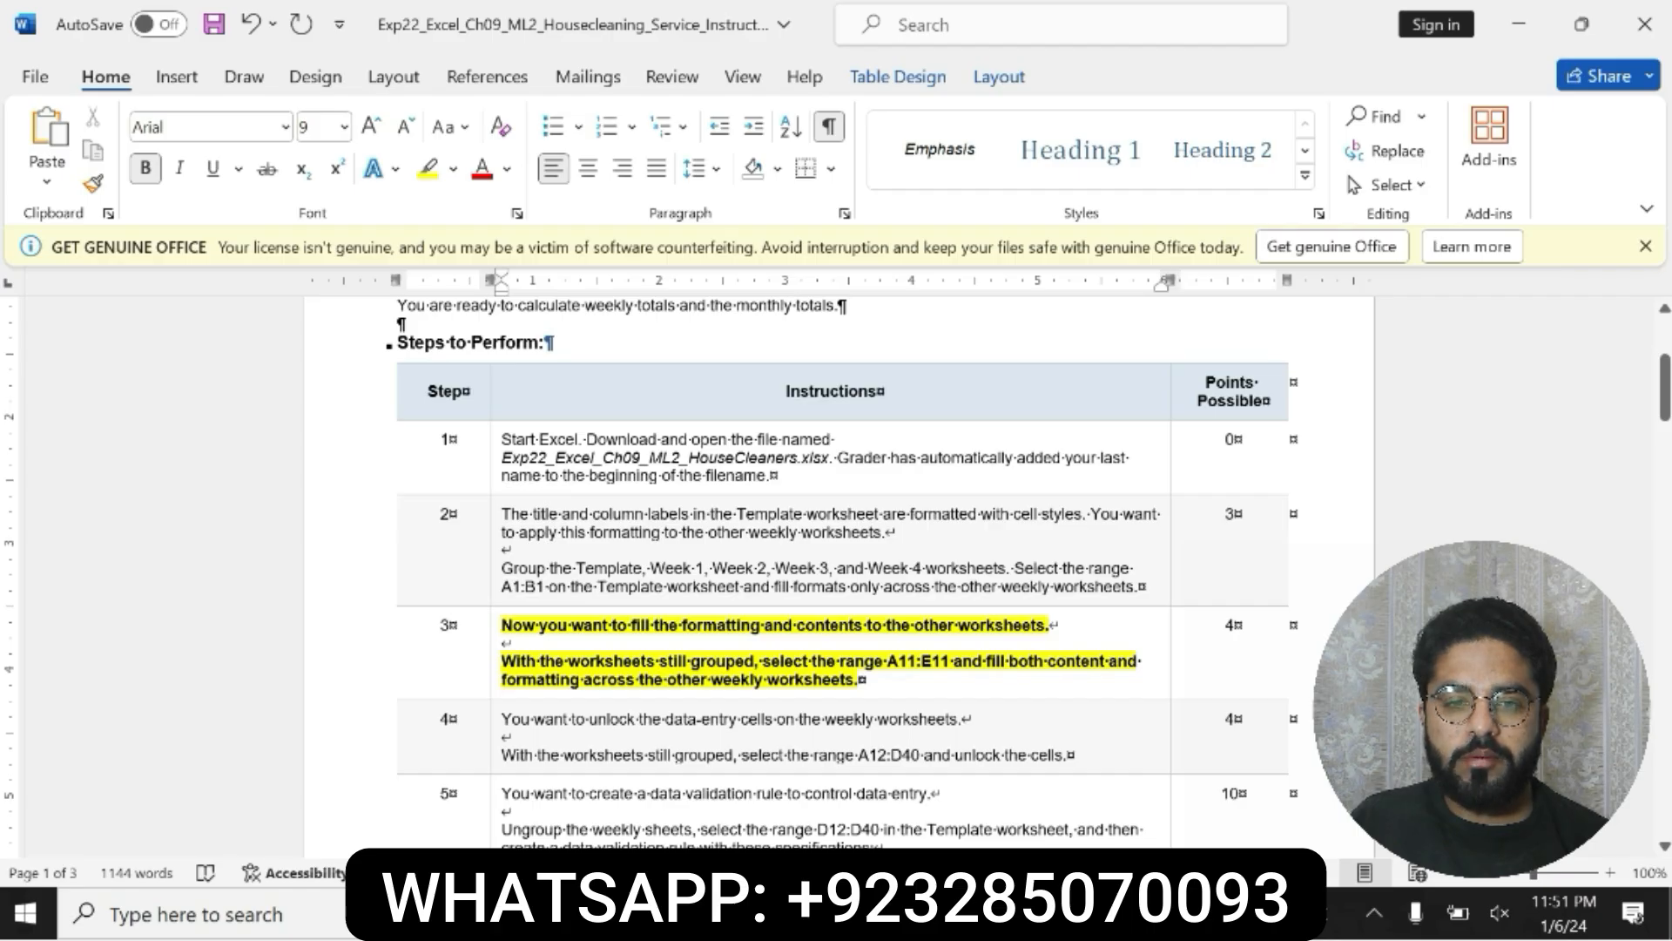
pyautogui.moveTo(888, 662); pyautogui.dragTo(946, 668)
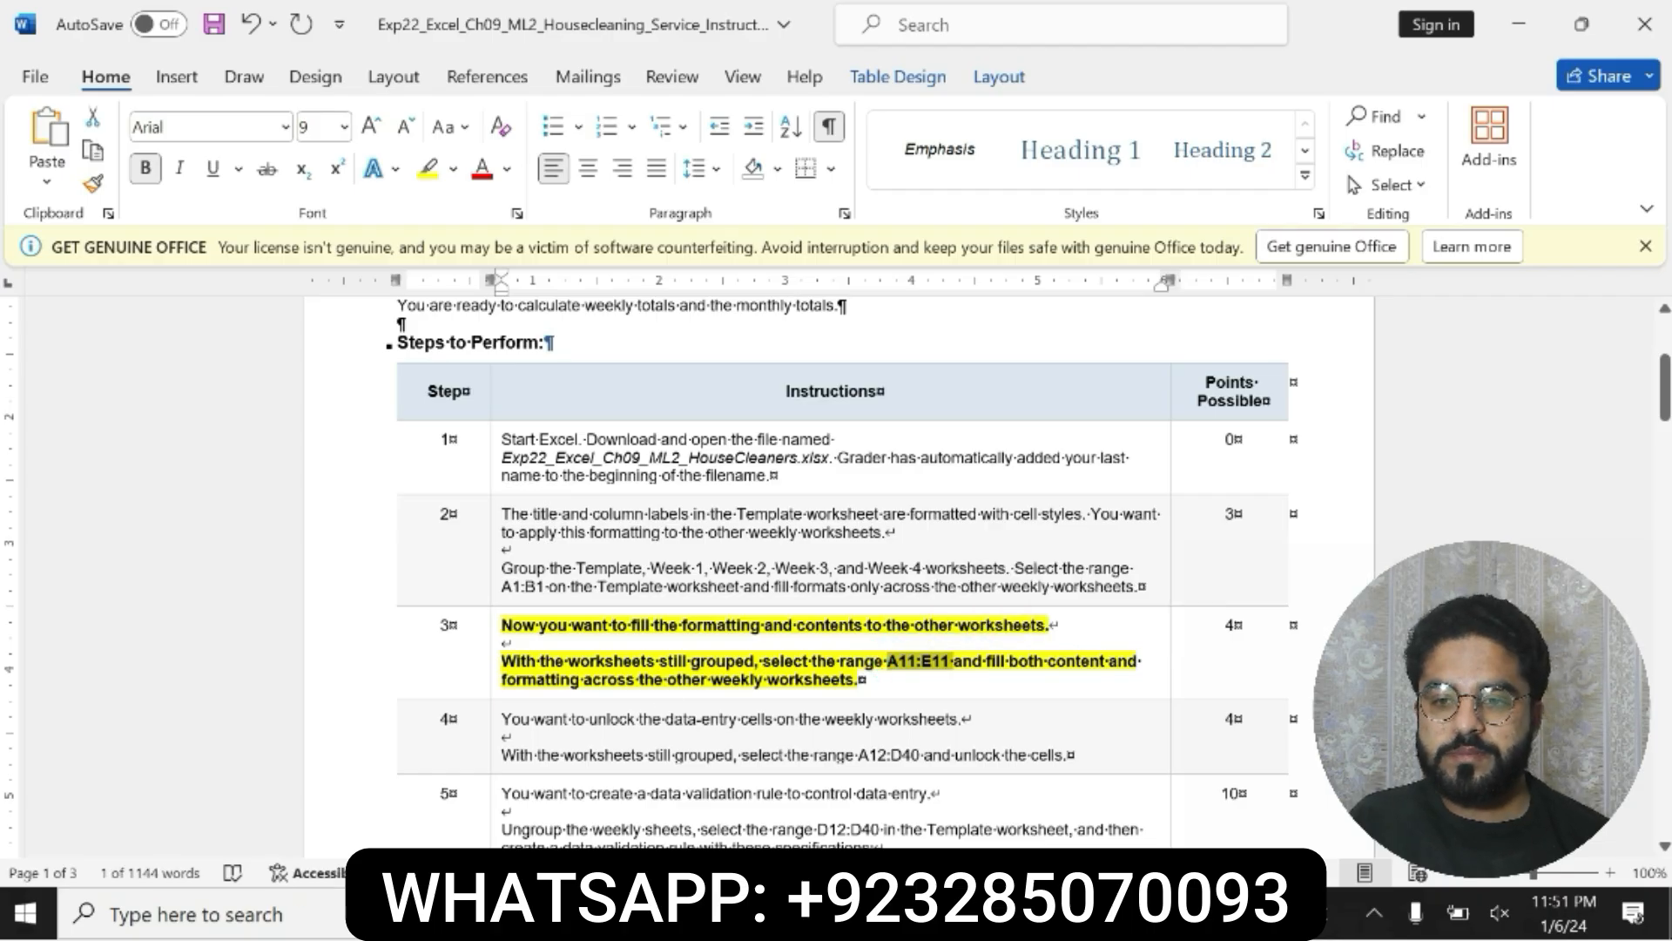
pyautogui.moveTo(863, 679); pyautogui.dragTo(992, 664)
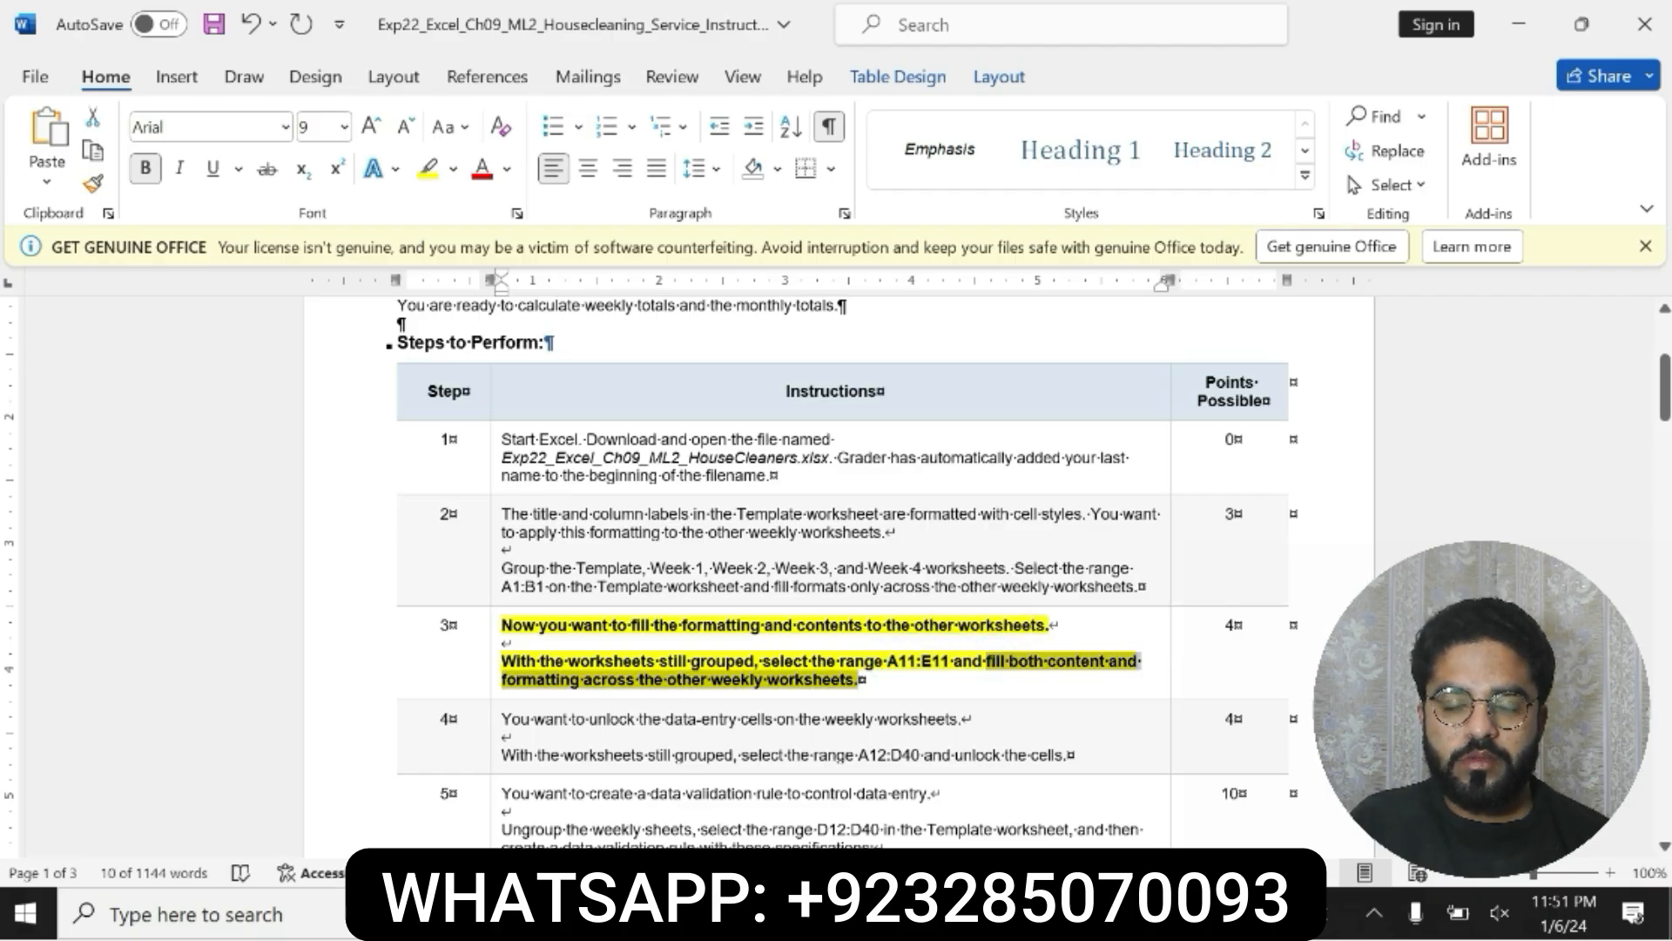
pyautogui.click(993, 666)
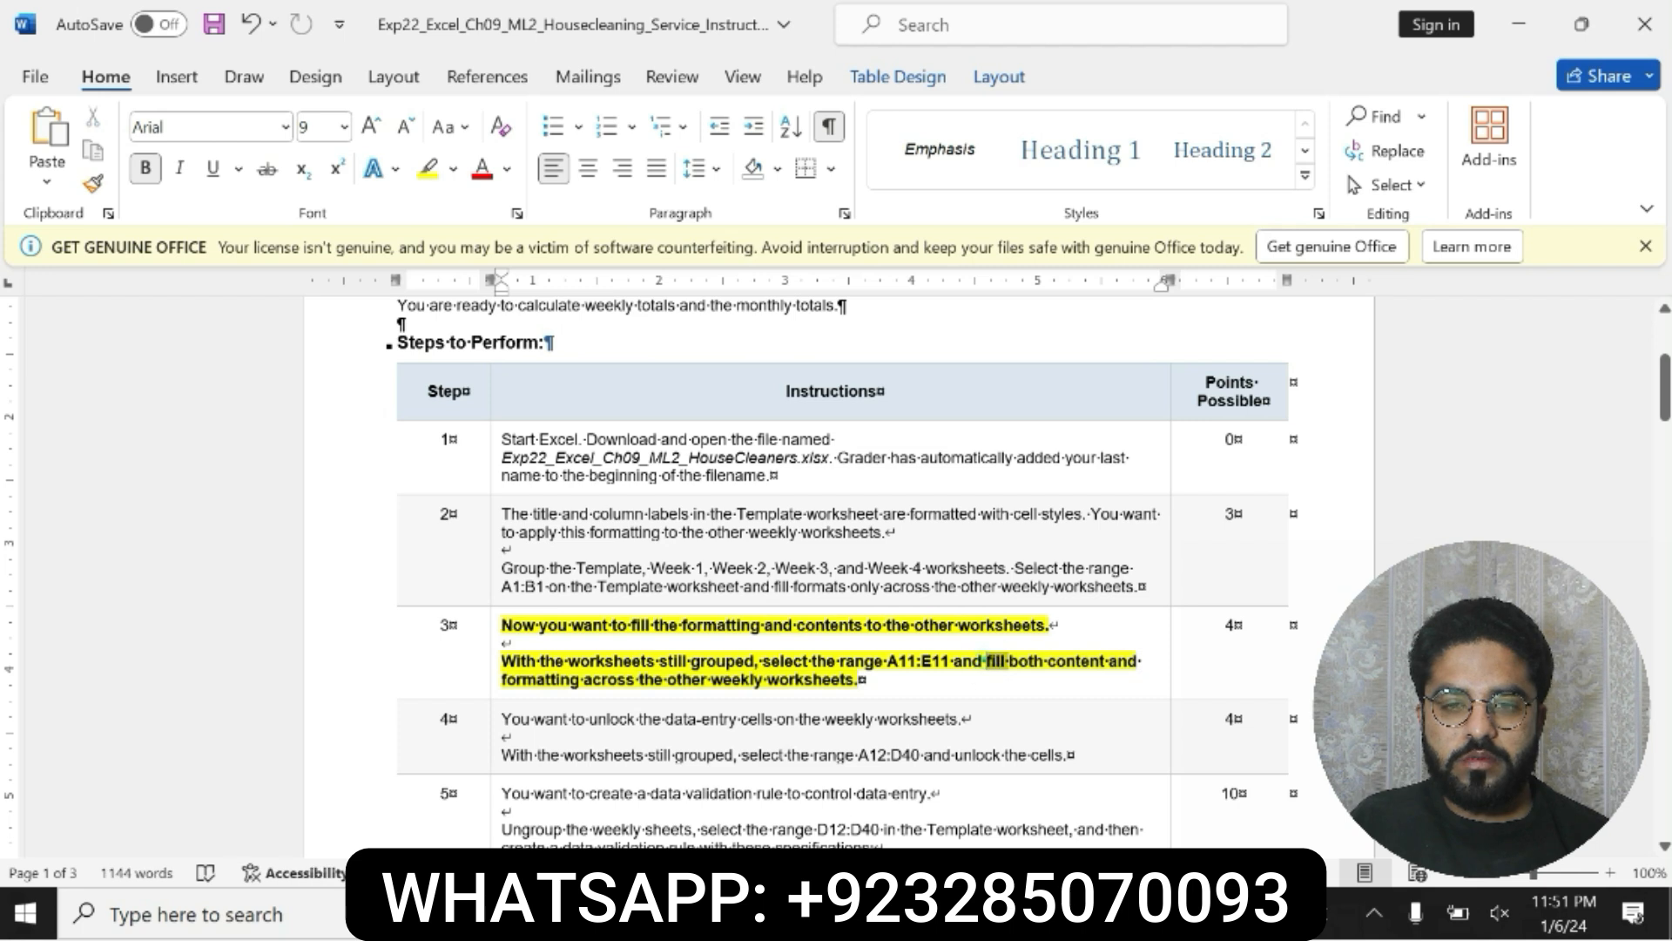
pyautogui.moveTo(993, 664); pyautogui.dragTo(862, 681)
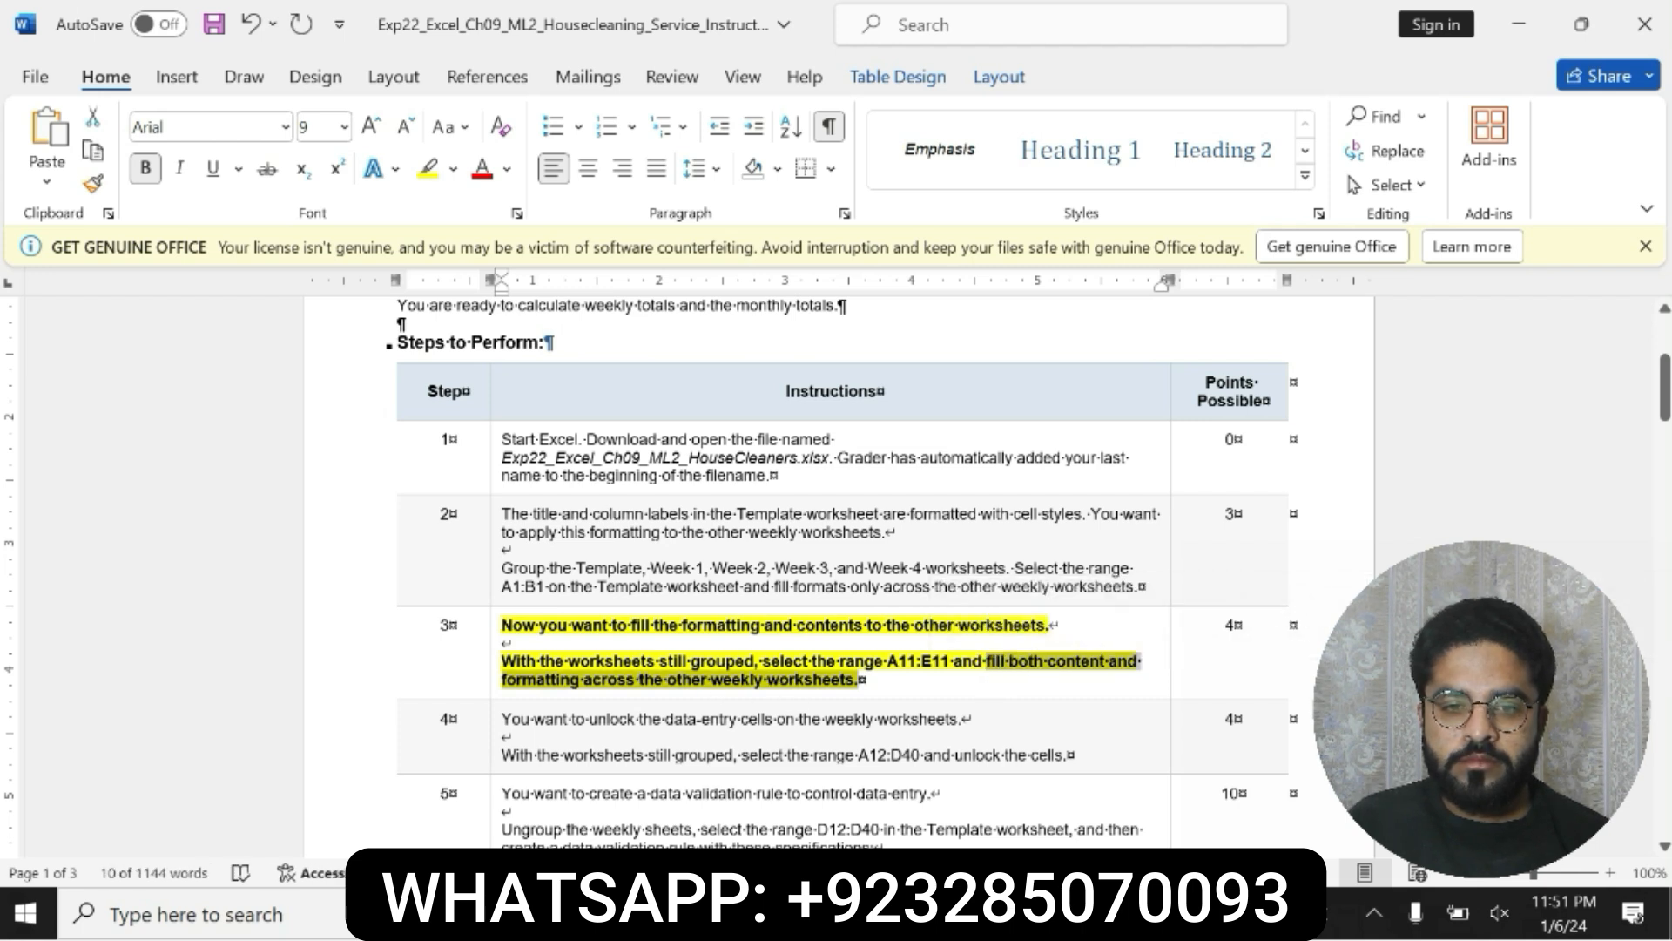
pyautogui.click(993, 666)
pyautogui.moveTo(993, 663); pyautogui.dragTo(861, 681)
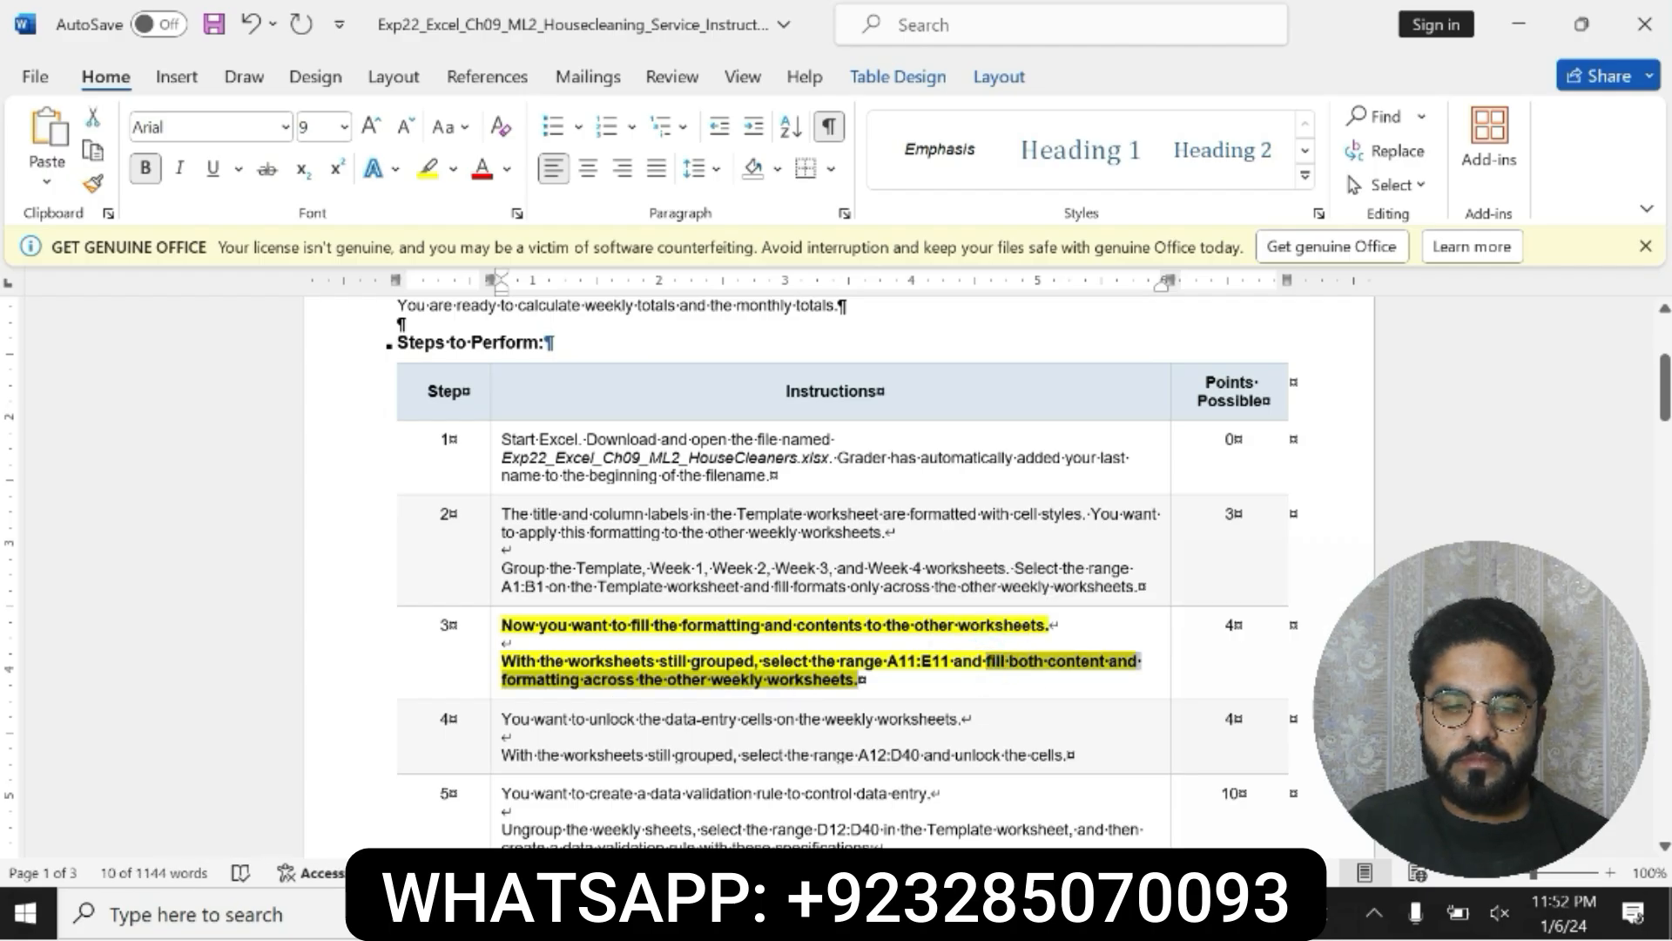
# Step: Switch to Excel and fill both the contents and formats of Template A11:E11 across the grouped worksheets
pyautogui.hotkey('alt', 'Tab')
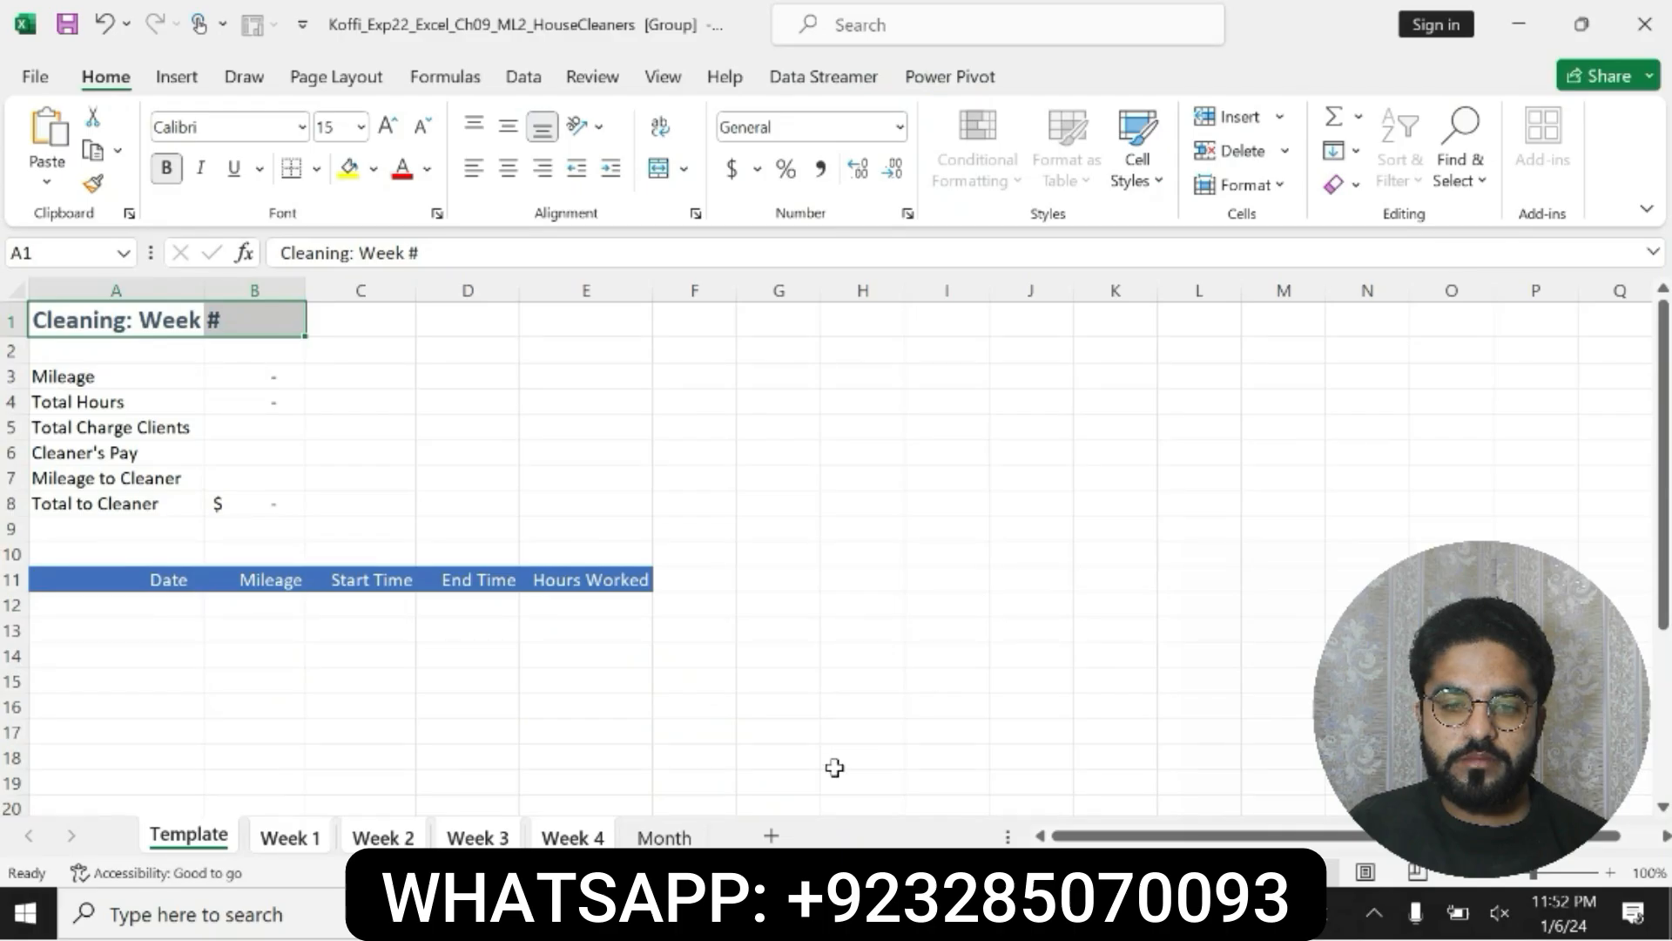
pyautogui.click(56, 253)
pyautogui.write('A11:E11')
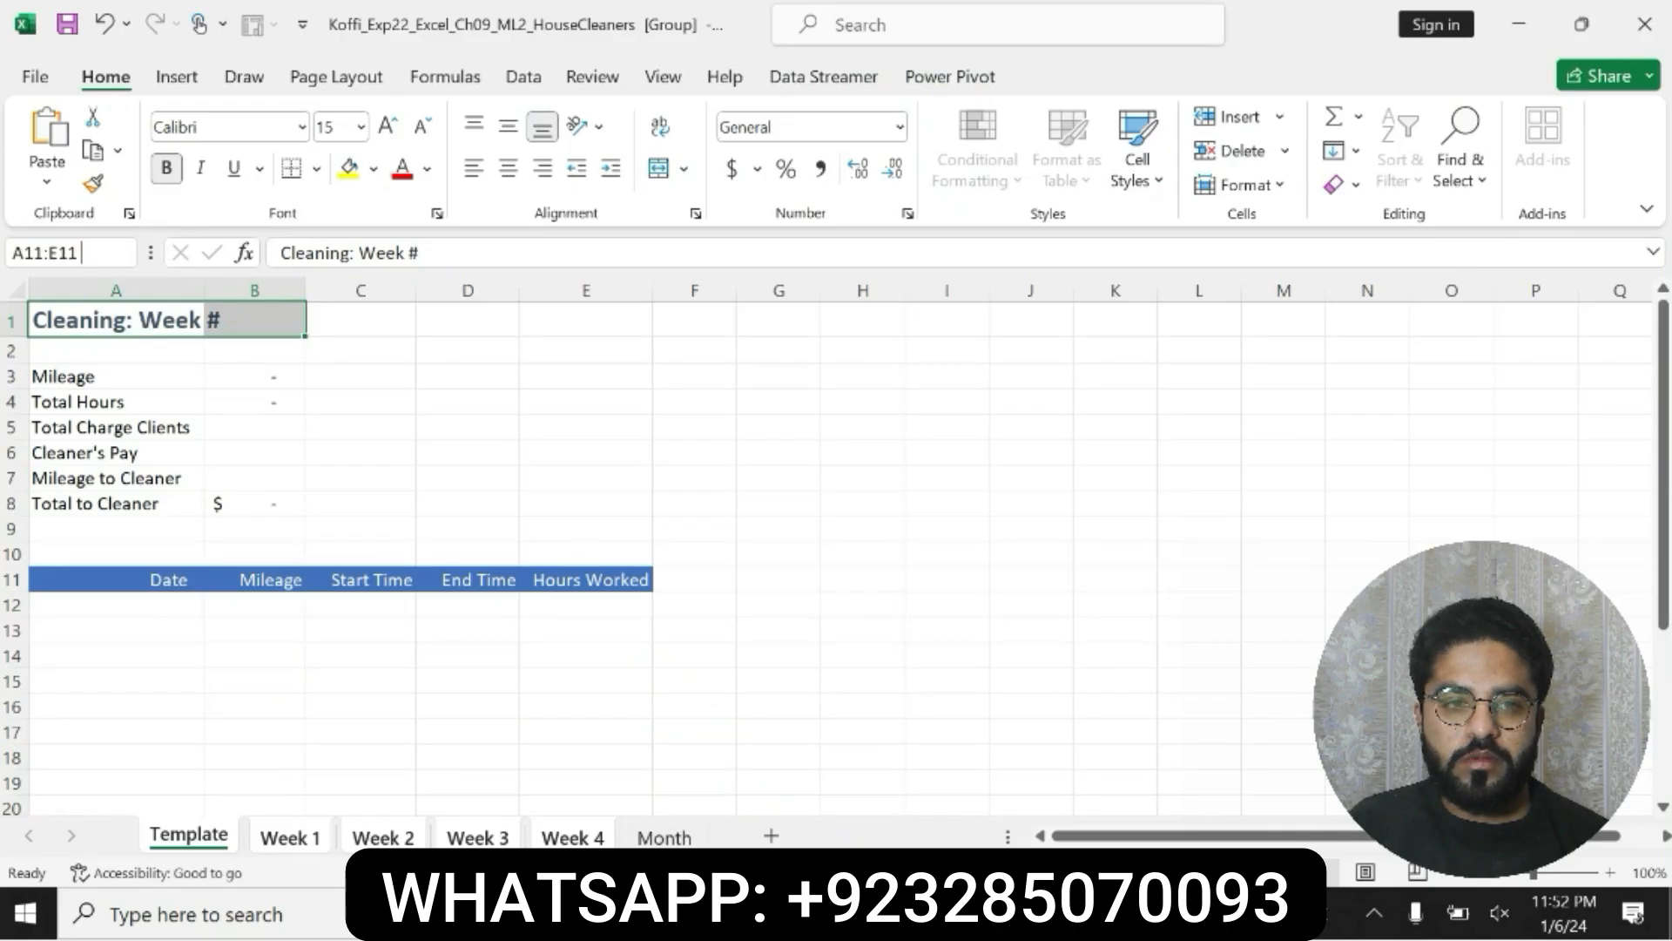
pyautogui.press('Return')
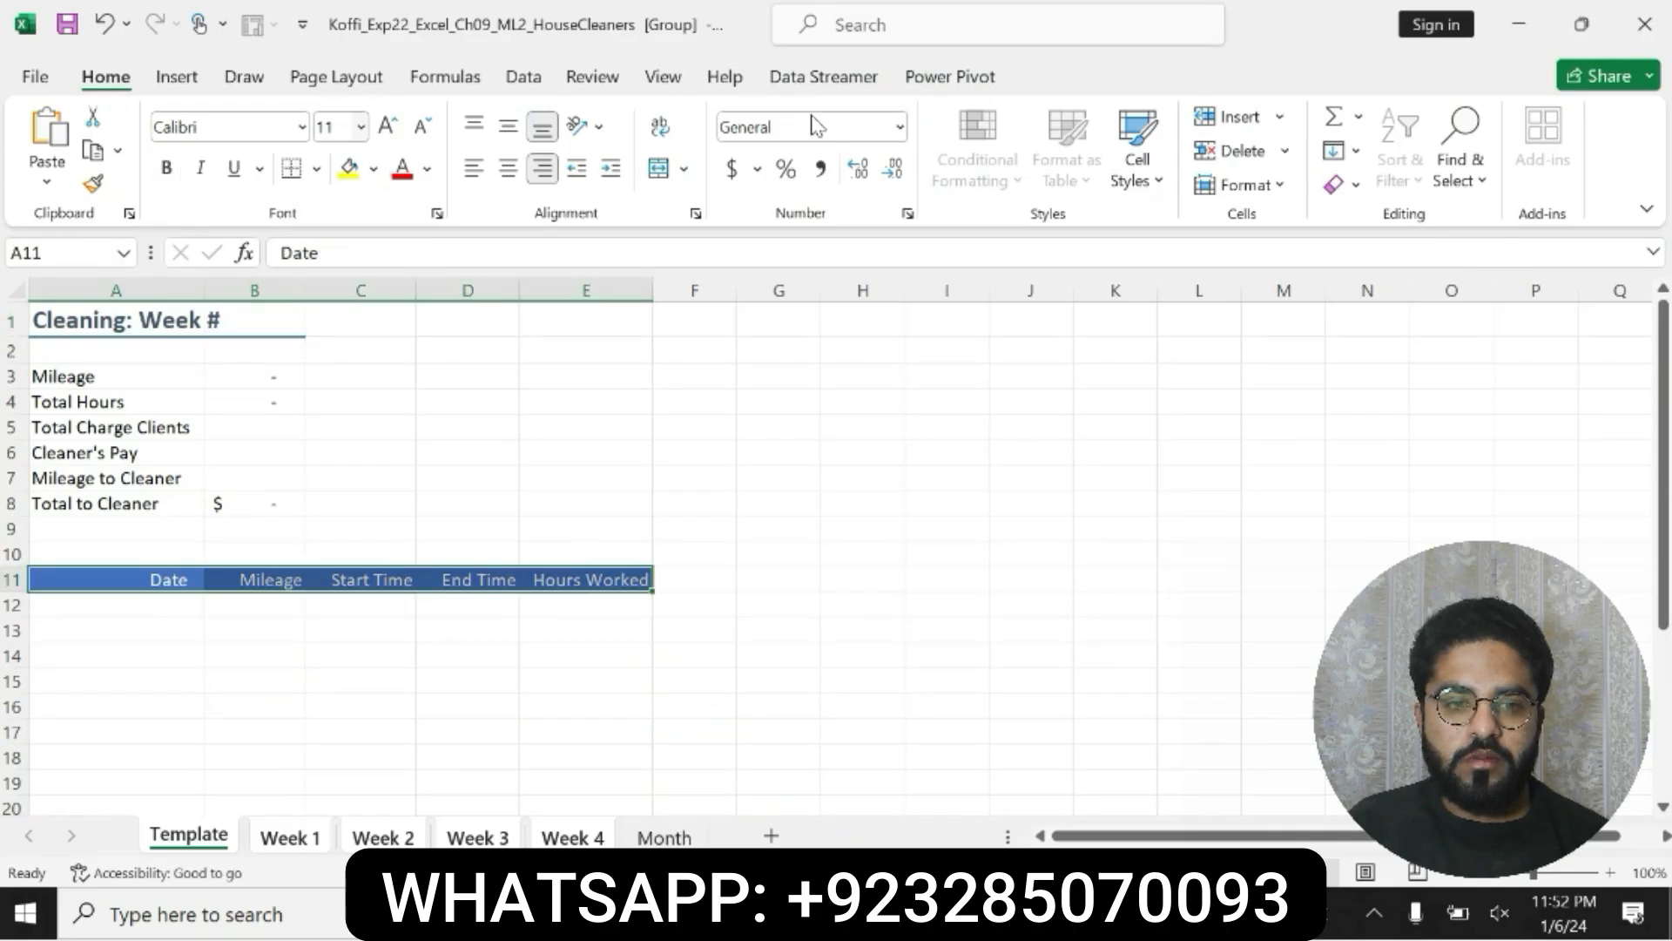
pyautogui.click(1337, 151)
pyautogui.click(1402, 348)
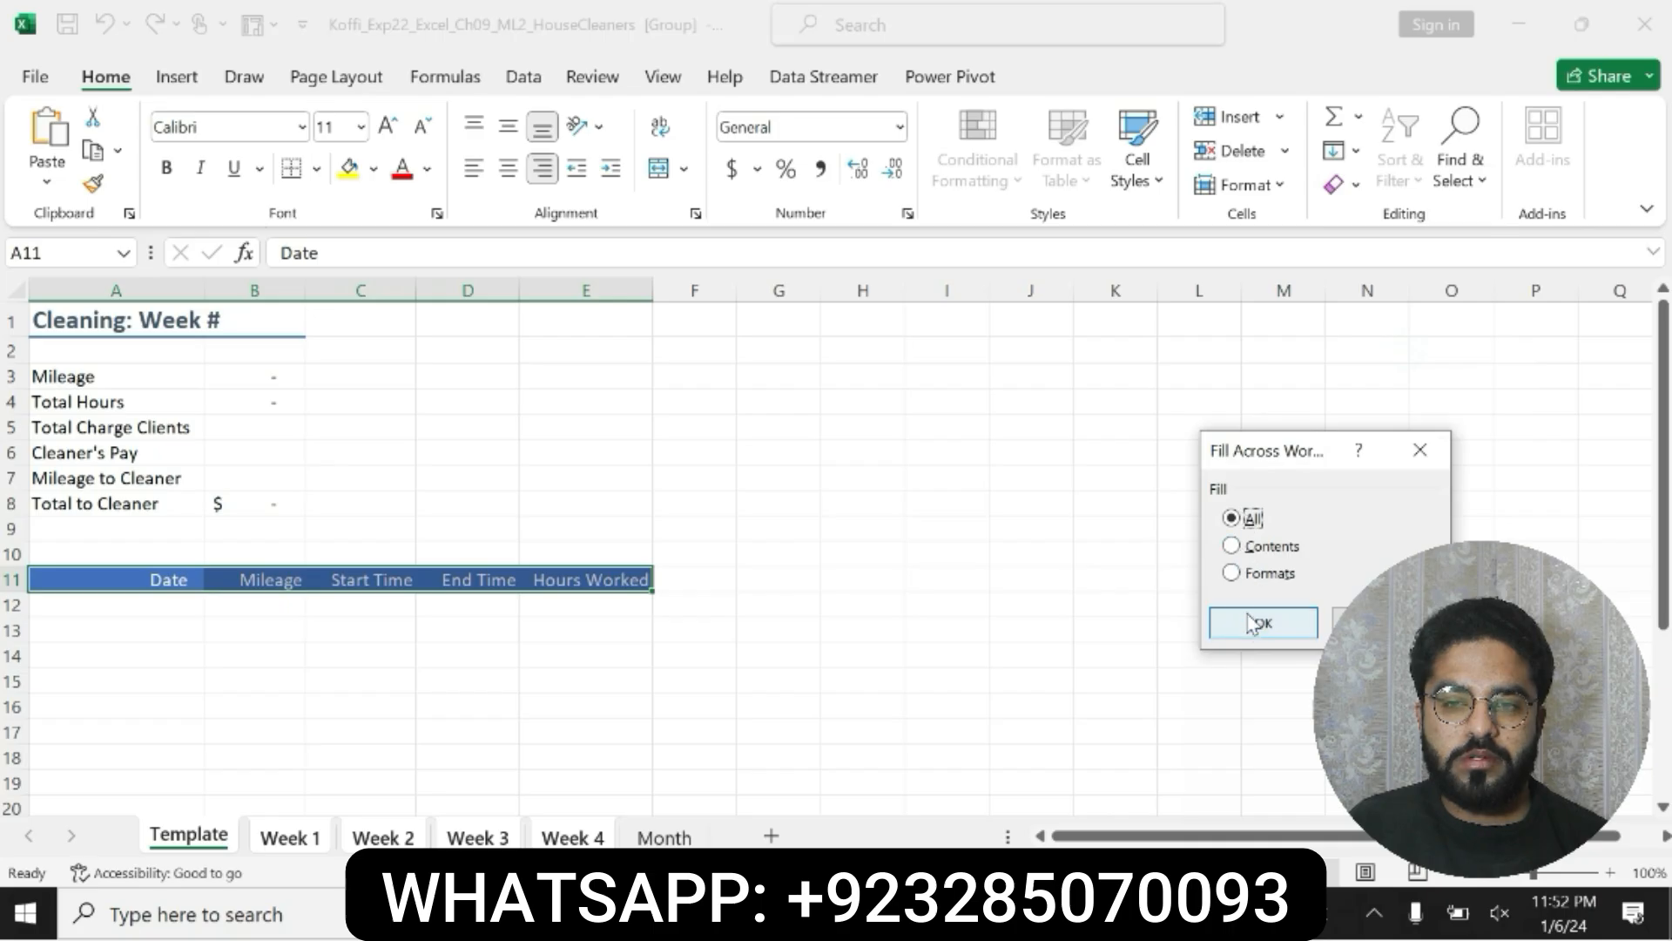
pyautogui.click(1263, 624)
# Step: Switch to Word, undo the bold and highlight on step 3, and make the step 4 text bold with yellow highlighting
pyautogui.hotkey('alt', 'Tab')
pyautogui.click(930, 662)
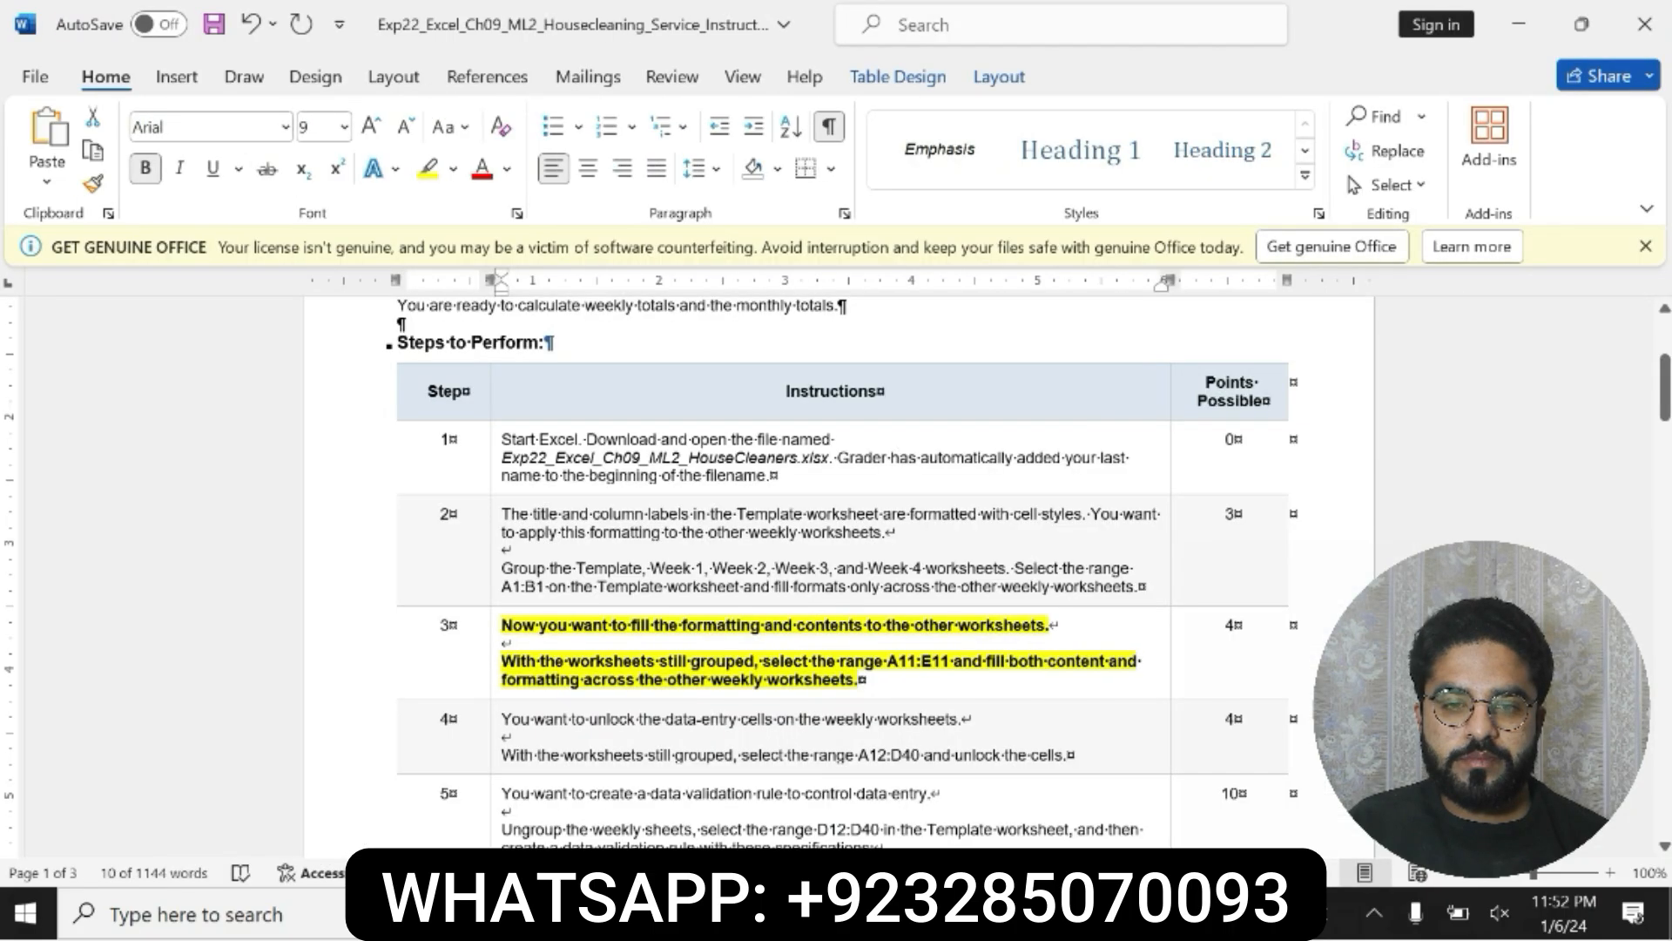
pyautogui.hotkey('ctrl', 'z')
pyautogui.hotkey('ctrl', 'z')
pyautogui.scroll(-3, 1188, 604)
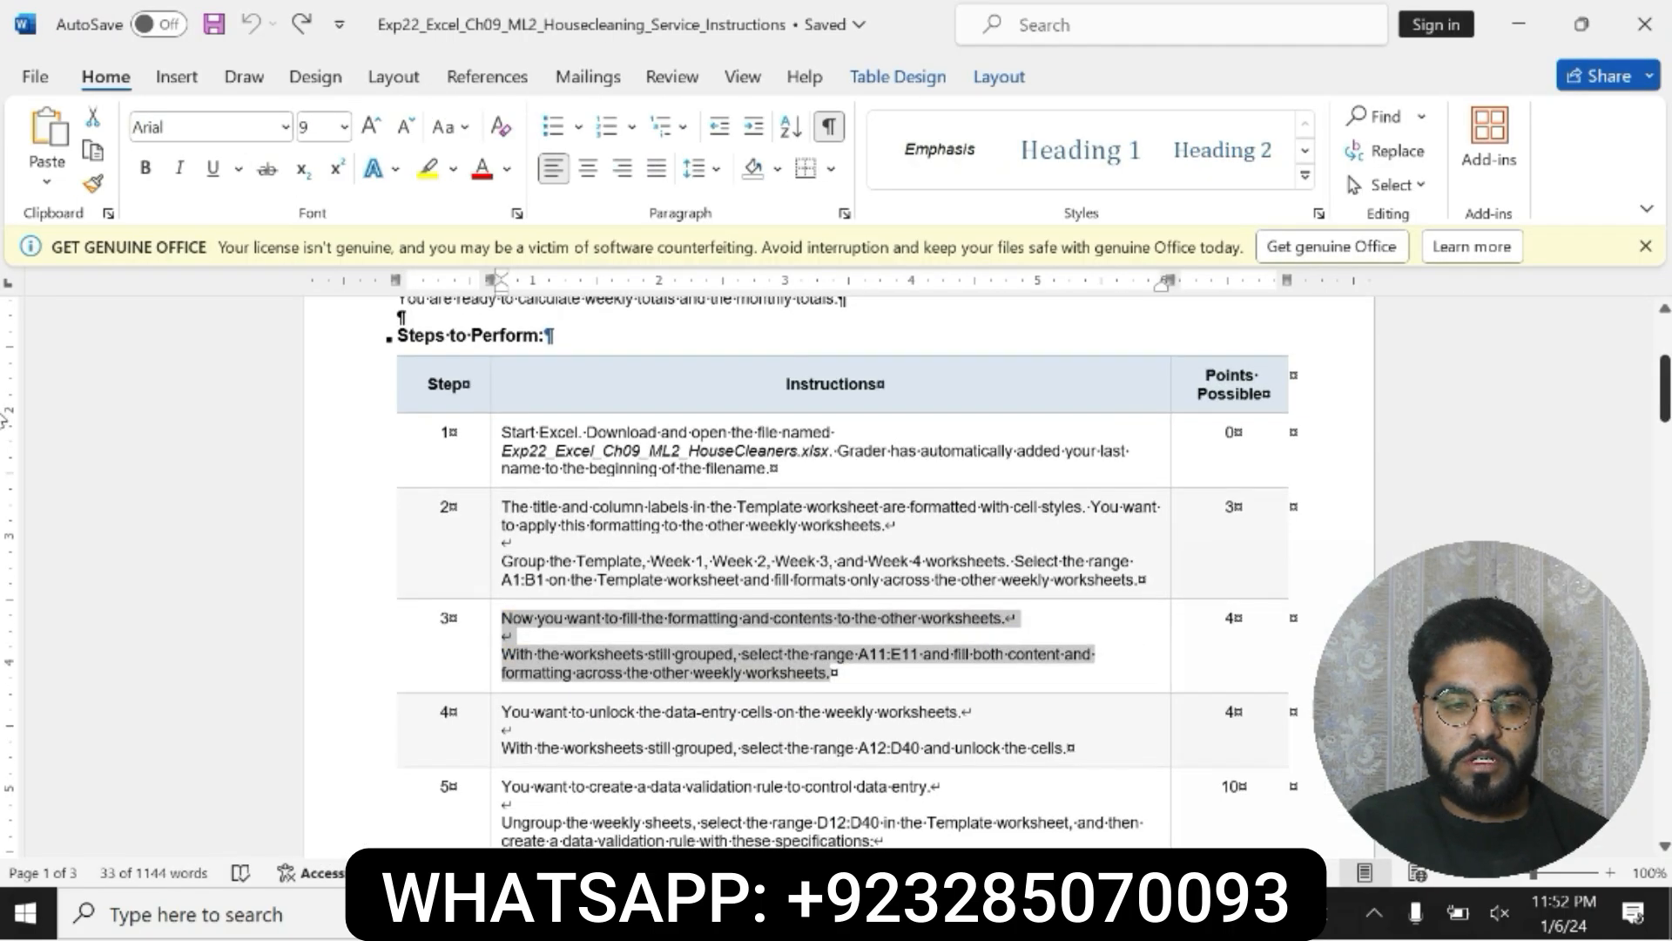
pyautogui.moveTo(501, 560); pyautogui.dragTo(1119, 597)
pyautogui.click(950, 551)
pyautogui.click(1044, 550)
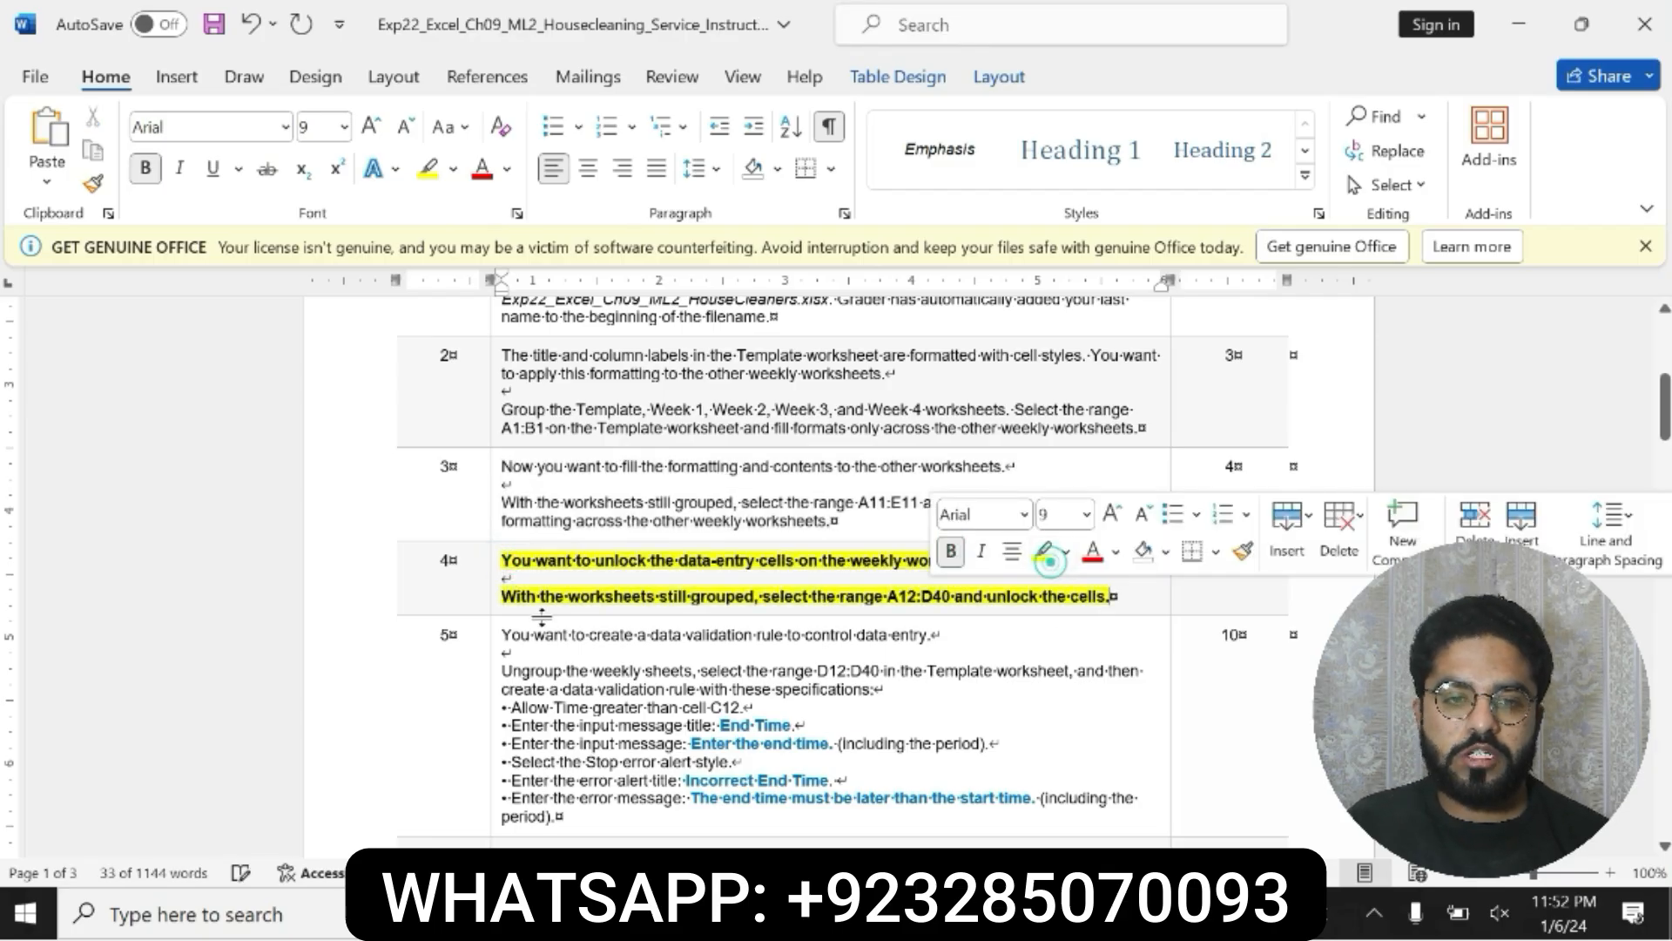
# Step: Review the step 4 instruction and copy its range reference A12:D40
pyautogui.moveTo(501, 560); pyautogui.dragTo(1113, 597)
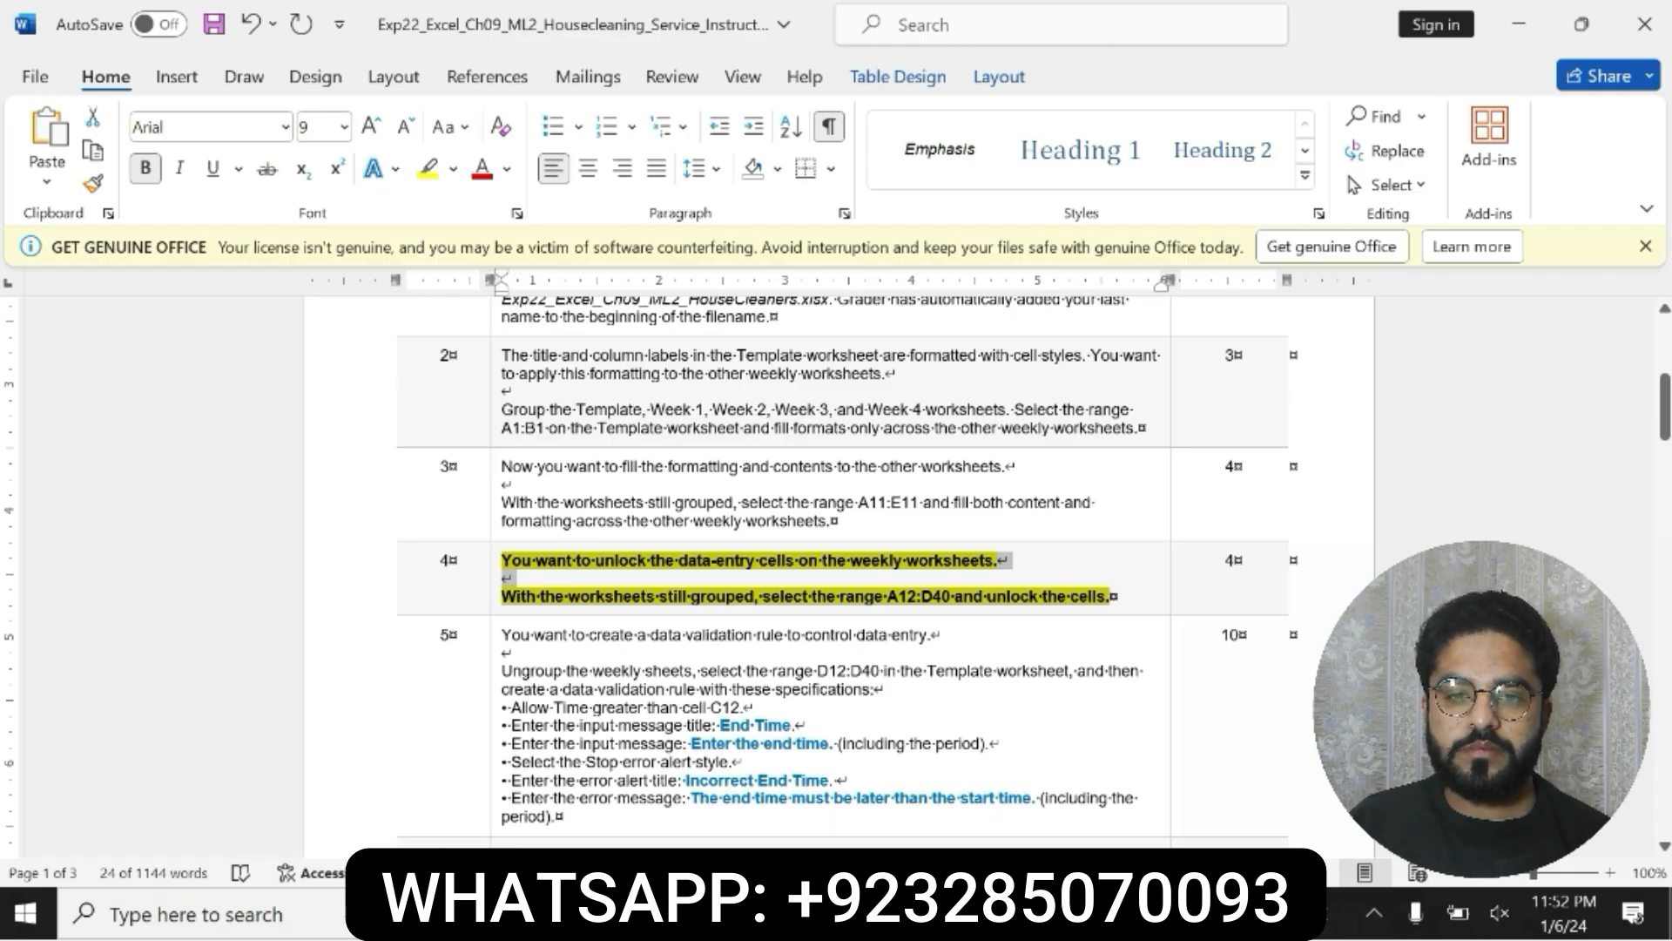
pyautogui.click(505, 597)
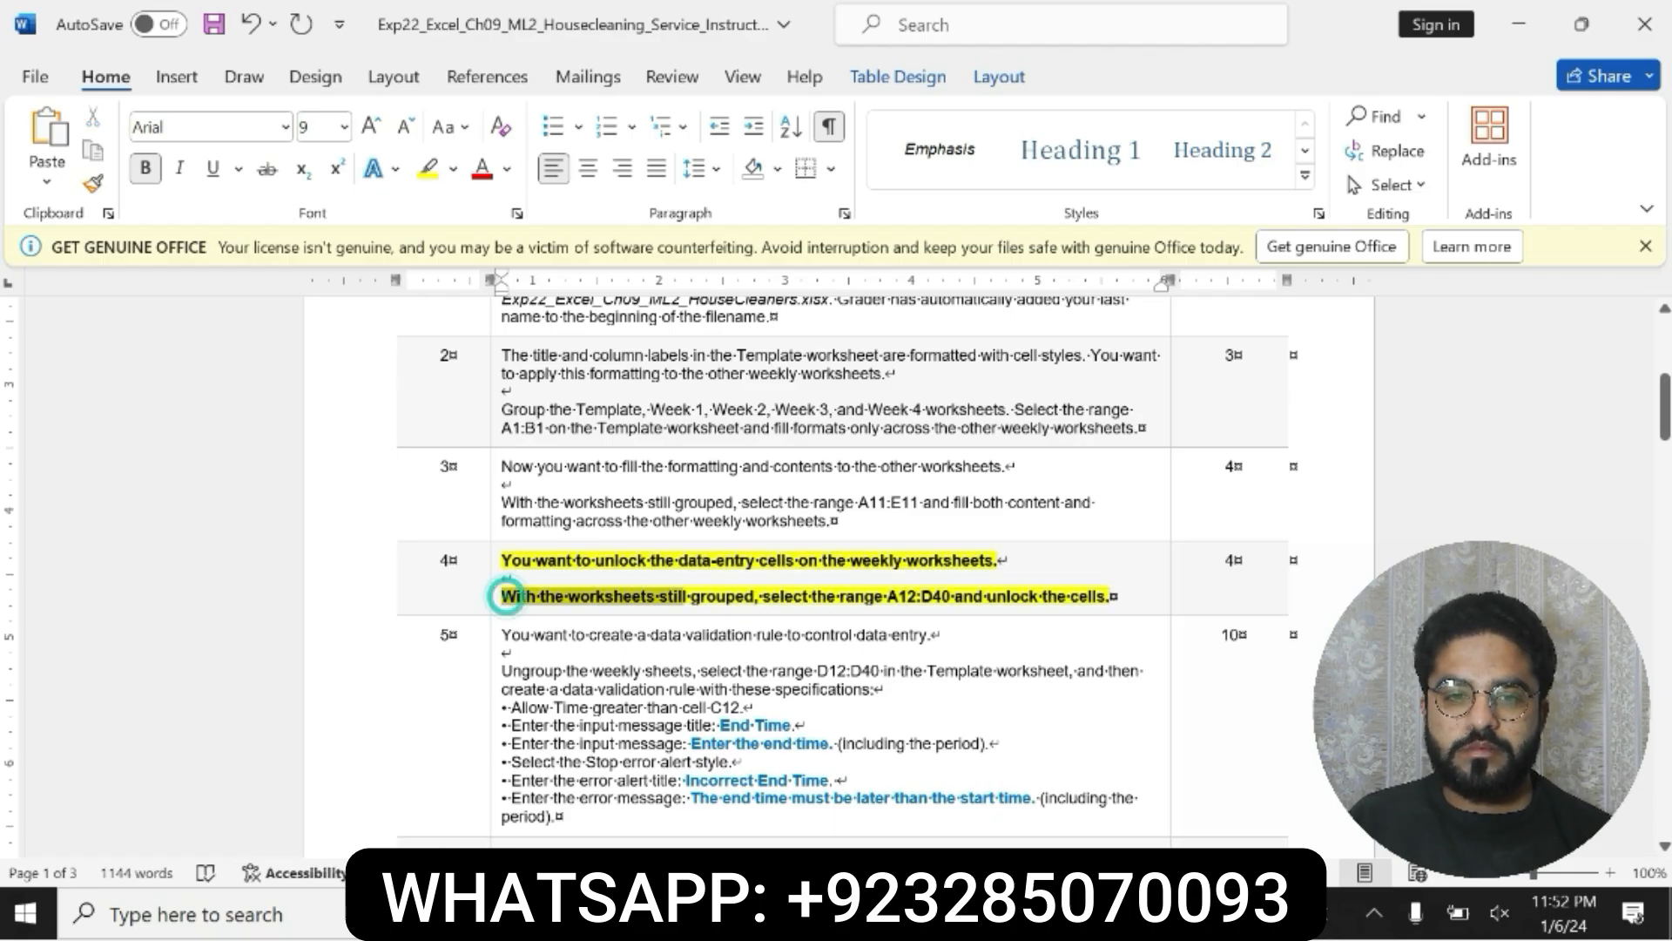
pyautogui.moveTo(505, 598); pyautogui.dragTo(1112, 597)
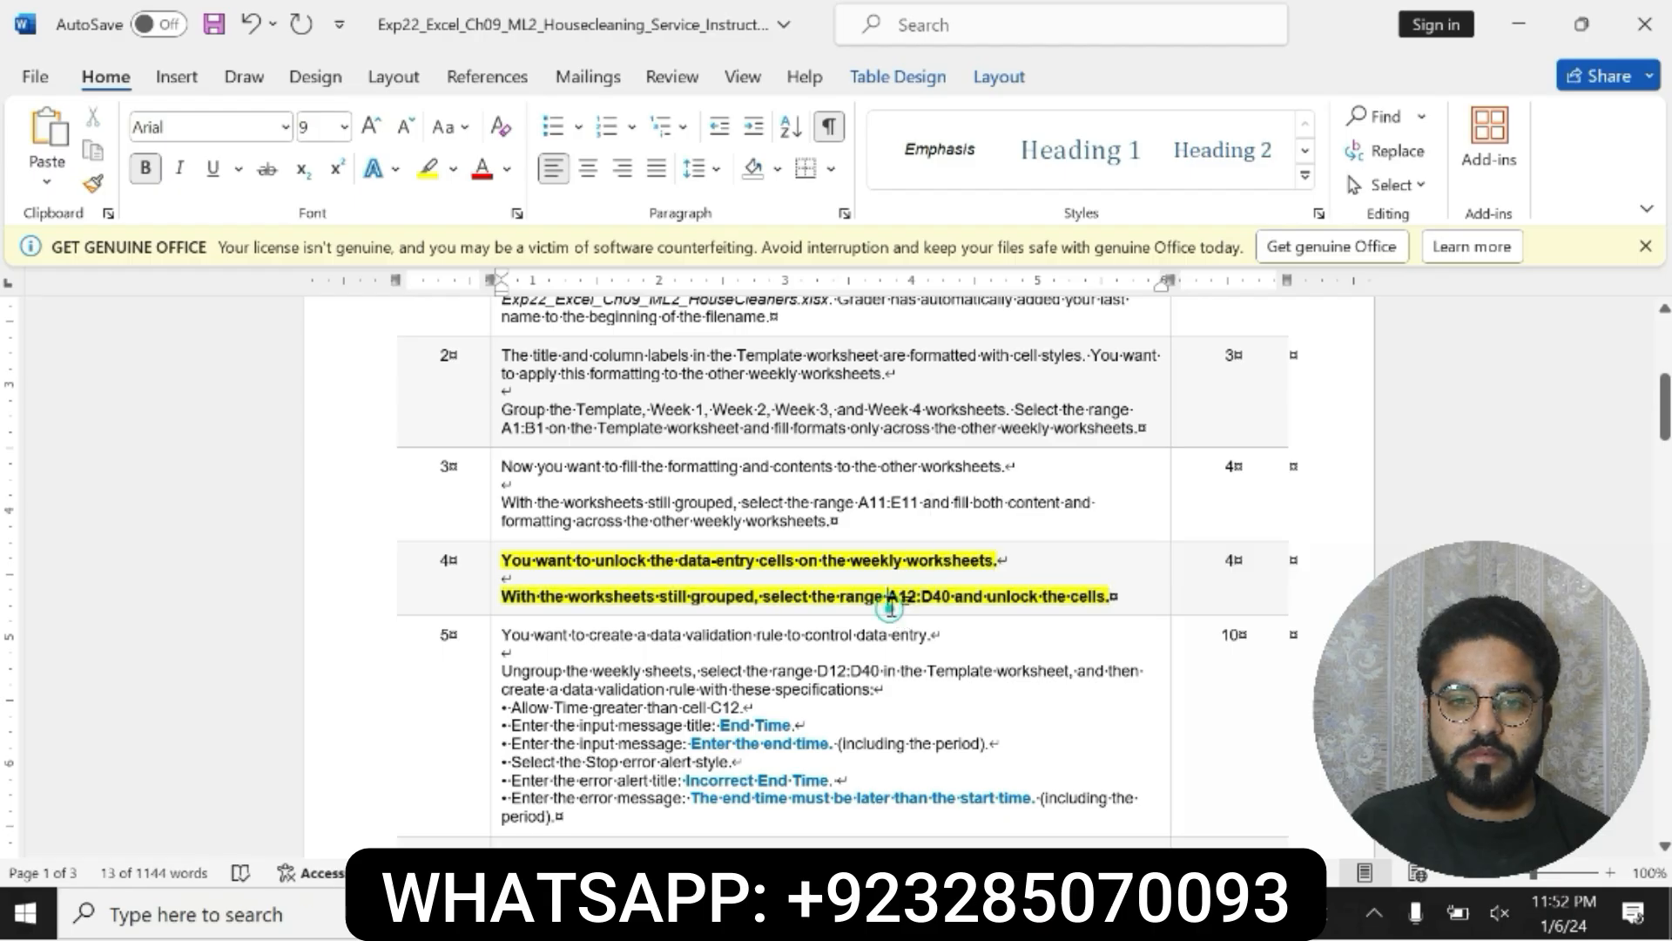
pyautogui.moveTo(888, 600); pyautogui.dragTo(946, 601)
pyautogui.hotkey('ctrl', 'c')
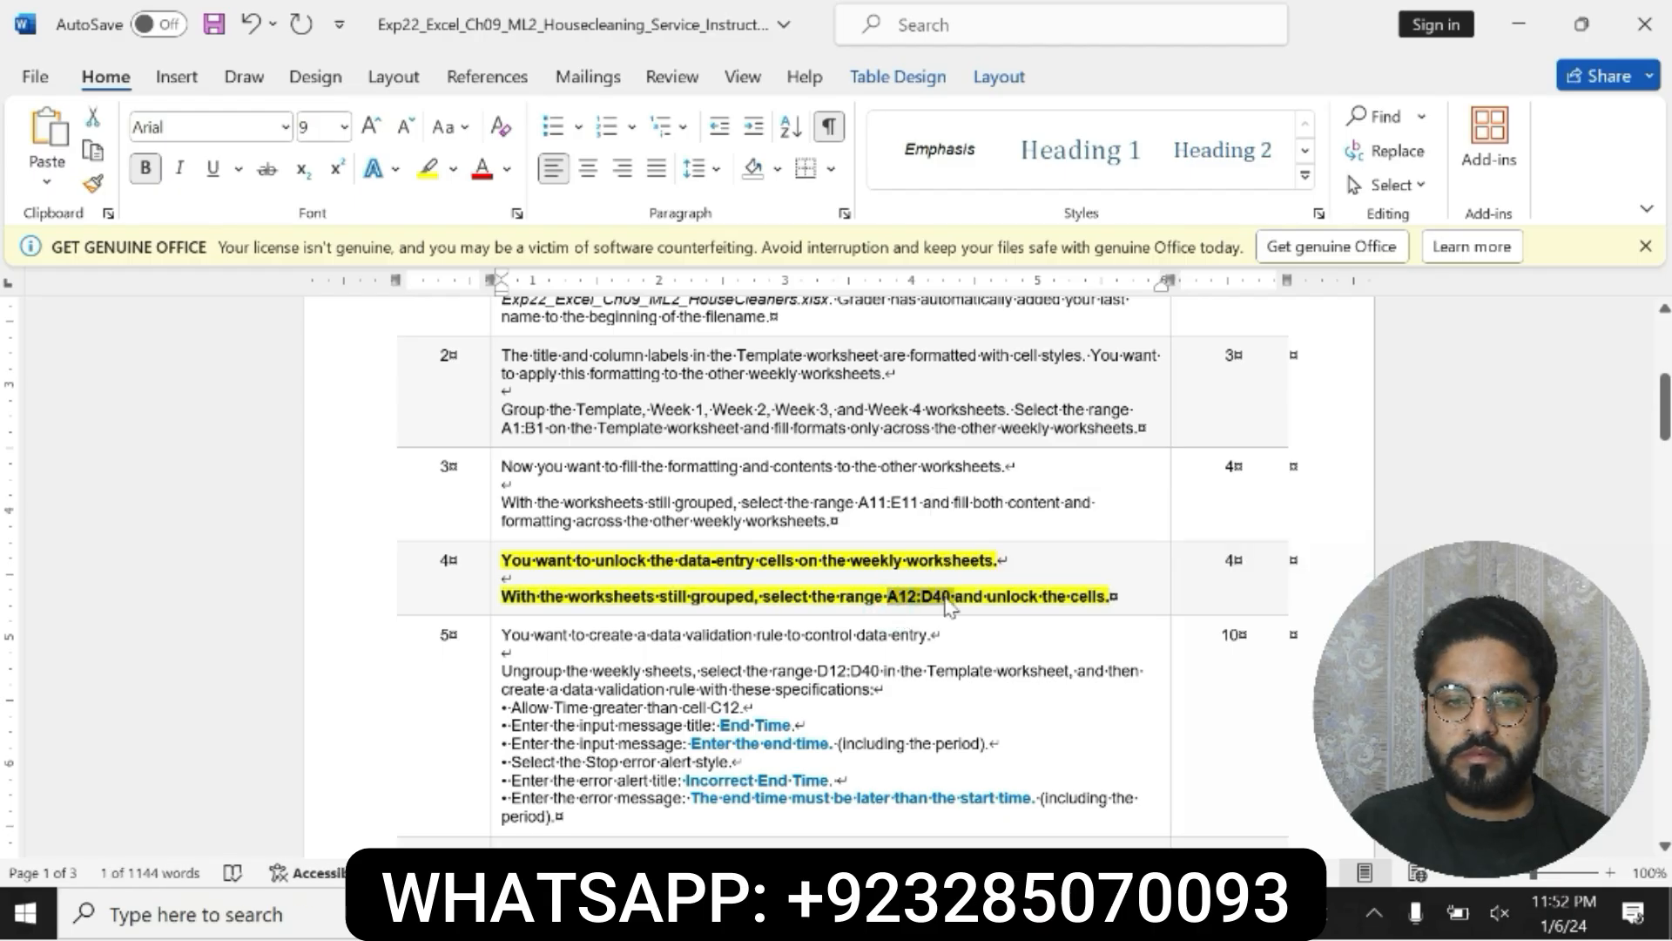
# Step: Switch to Excel and unlock the cells in range A12:D40 across the grouped worksheets, checking step 4 in Word along the way
pyautogui.hotkey('alt', 'Tab')
pyautogui.click(70, 252)
pyautogui.press('BackSpace')
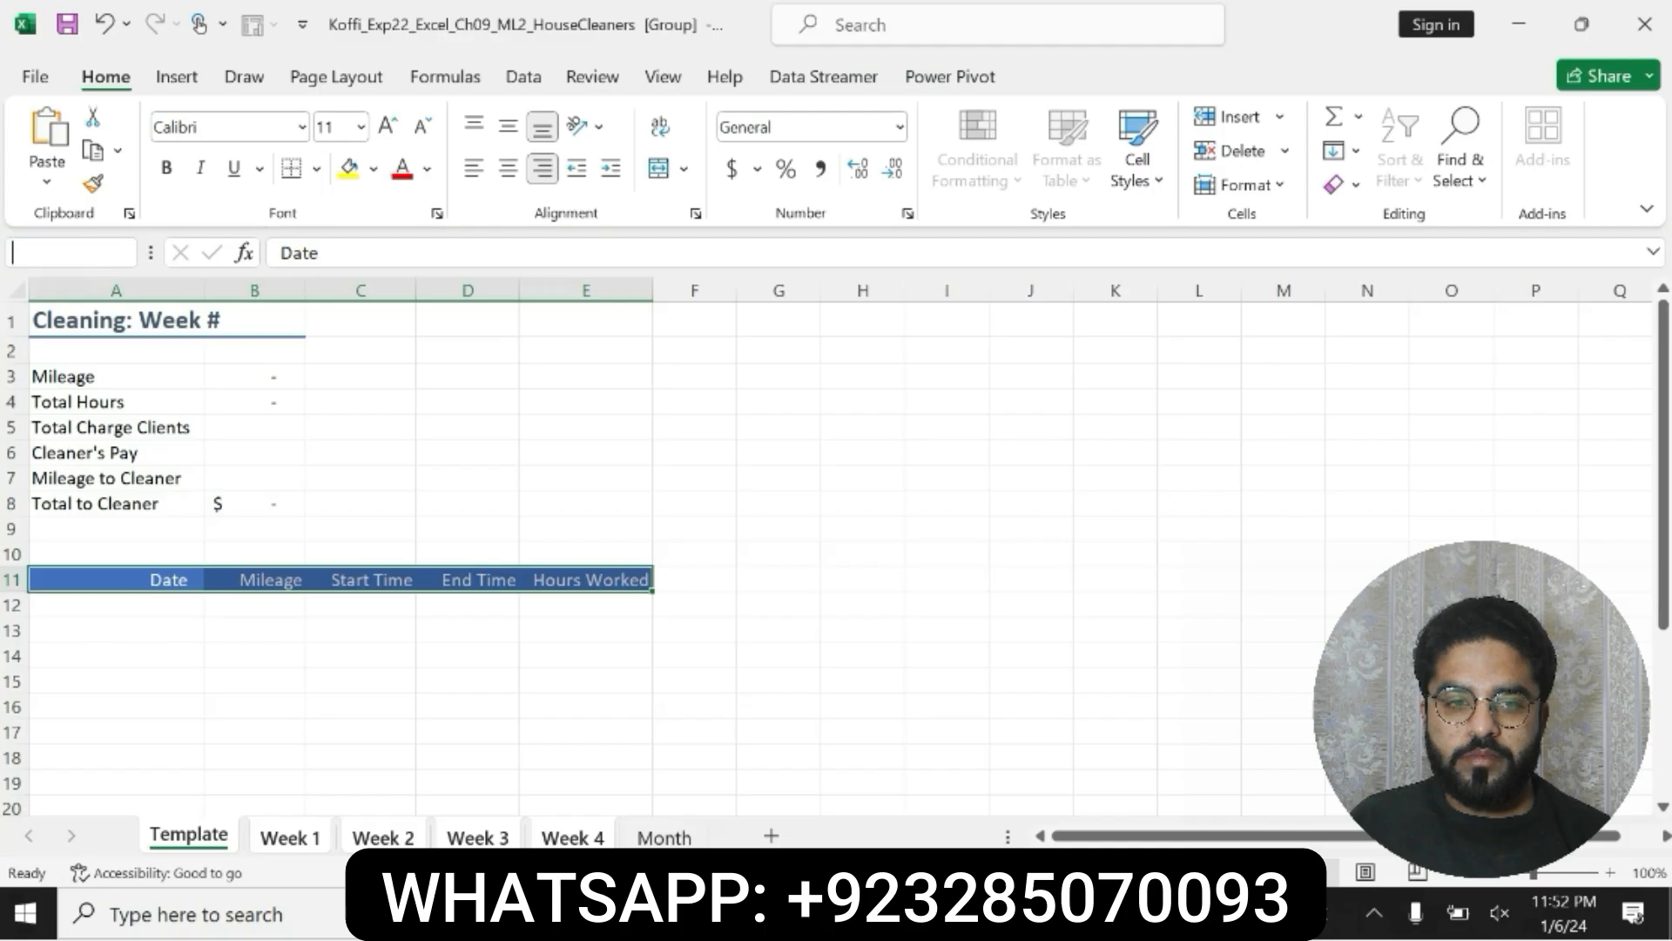
pyautogui.hotkey('ctrl', 'v')
pyautogui.press('Return')
pyautogui.moveTo(1660, 505); pyautogui.dragTo(1657, 334)
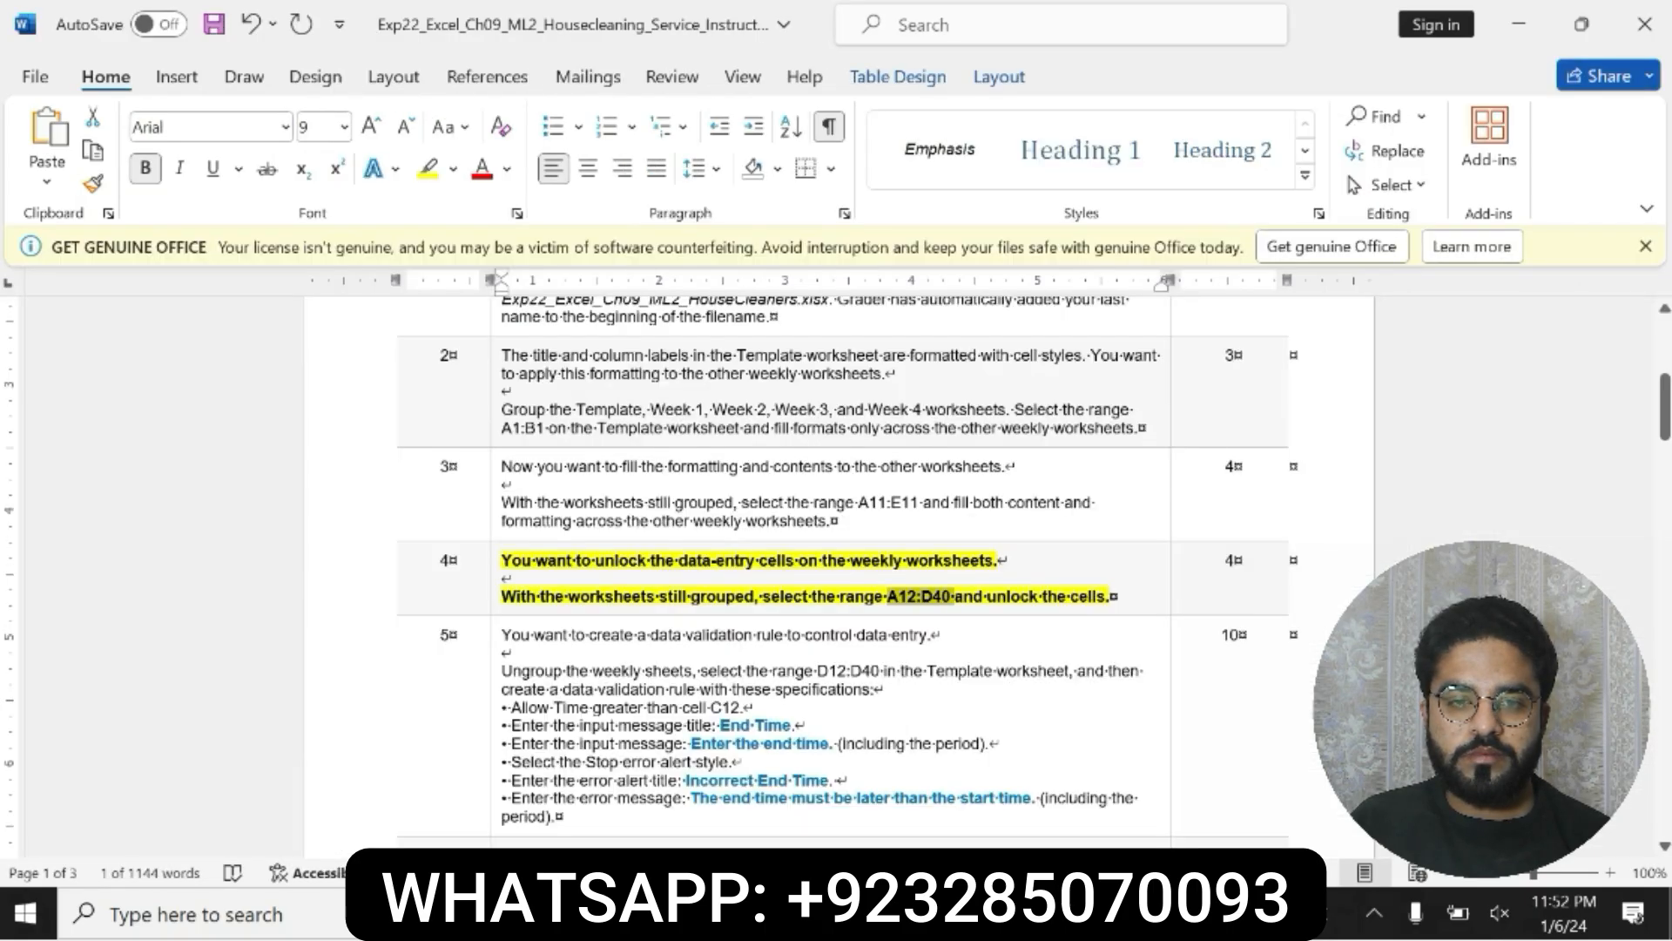
pyautogui.hotkey('alt', 'Tab')
pyautogui.hotkey('alt', 'Tab')
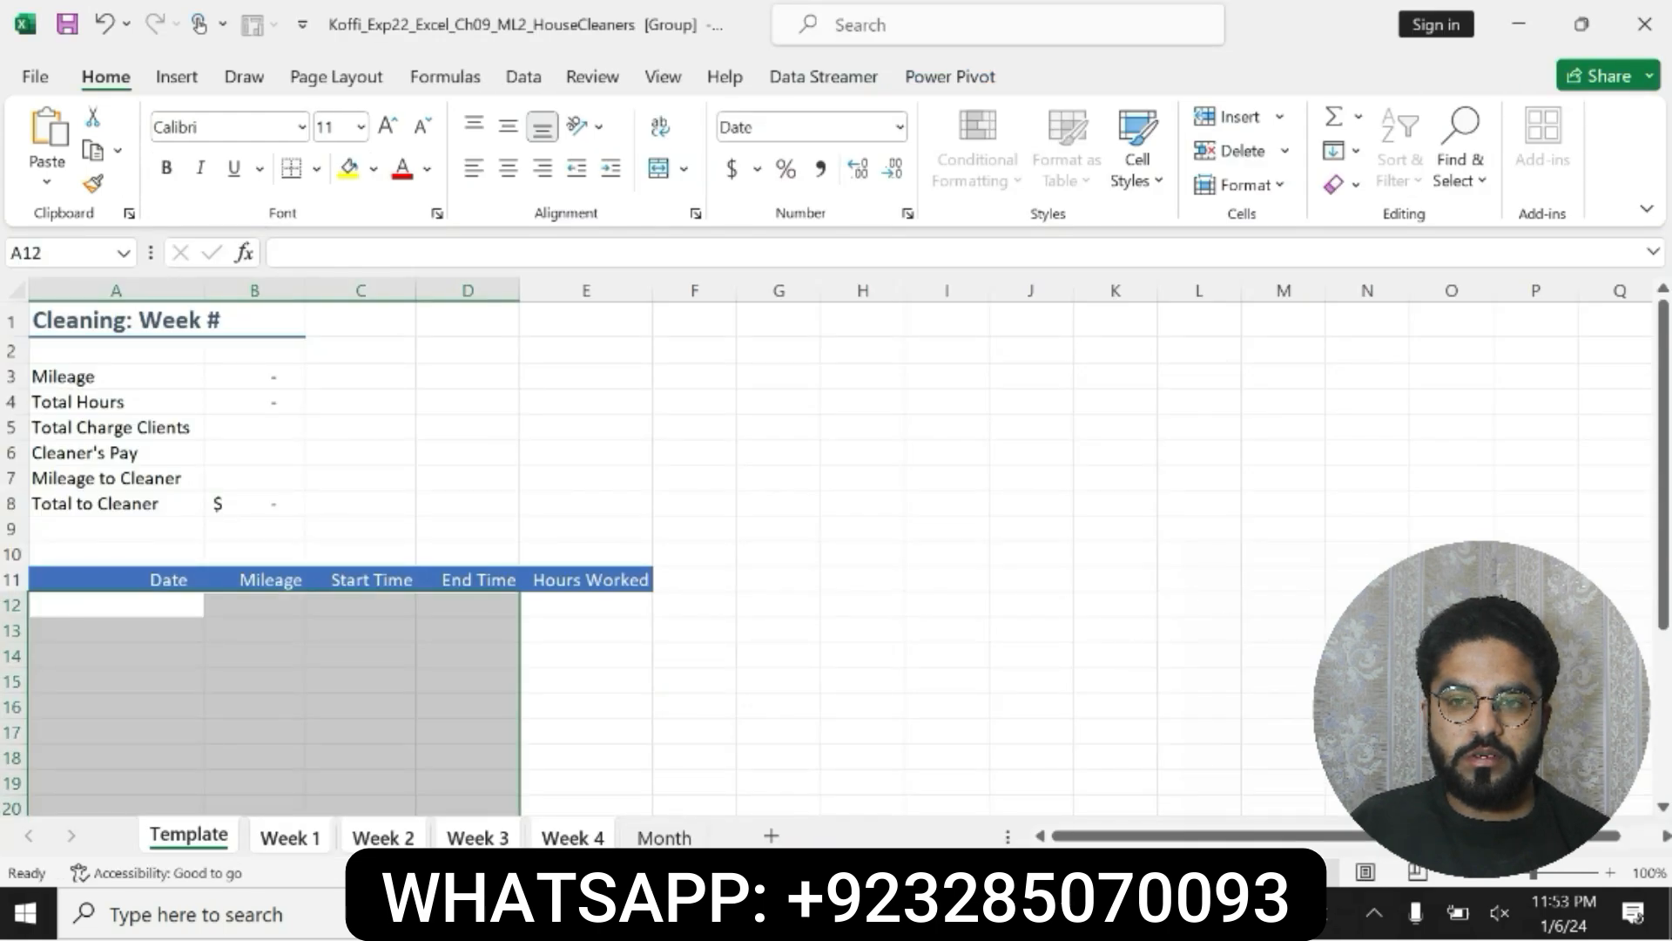
pyautogui.moveTo(1665, 437)
pyautogui.mouseDown()
pyautogui.moveTo(1665, 559)
pyautogui.moveTo(1665, 427)
pyautogui.mouseUp()
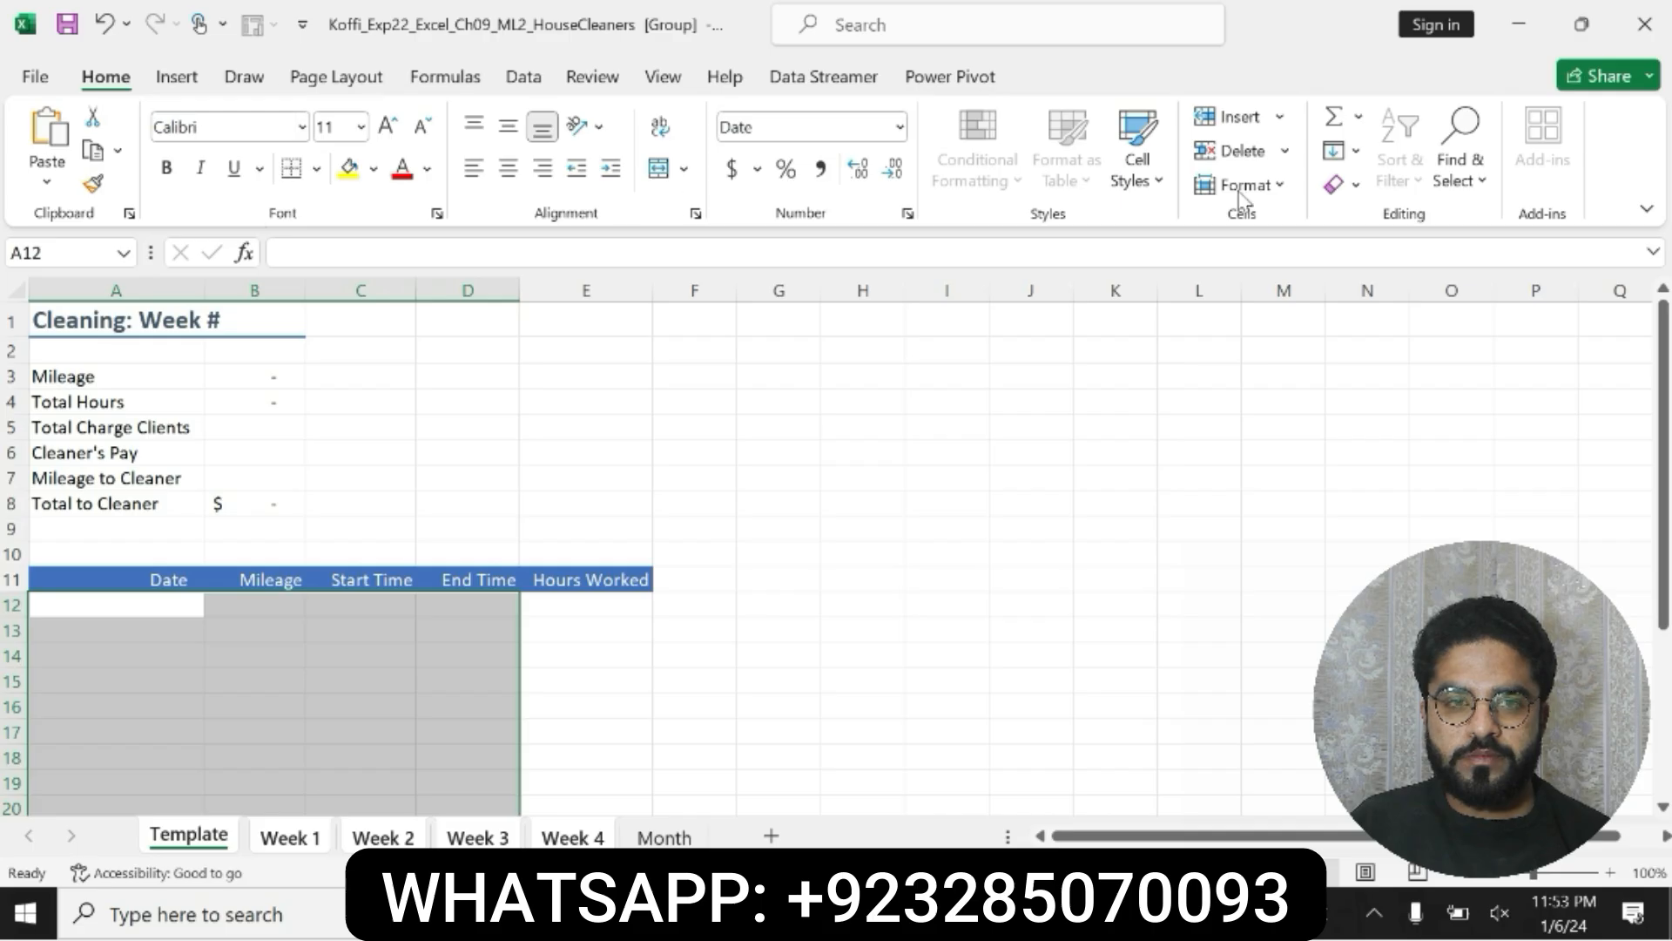
pyautogui.click(1263, 185)
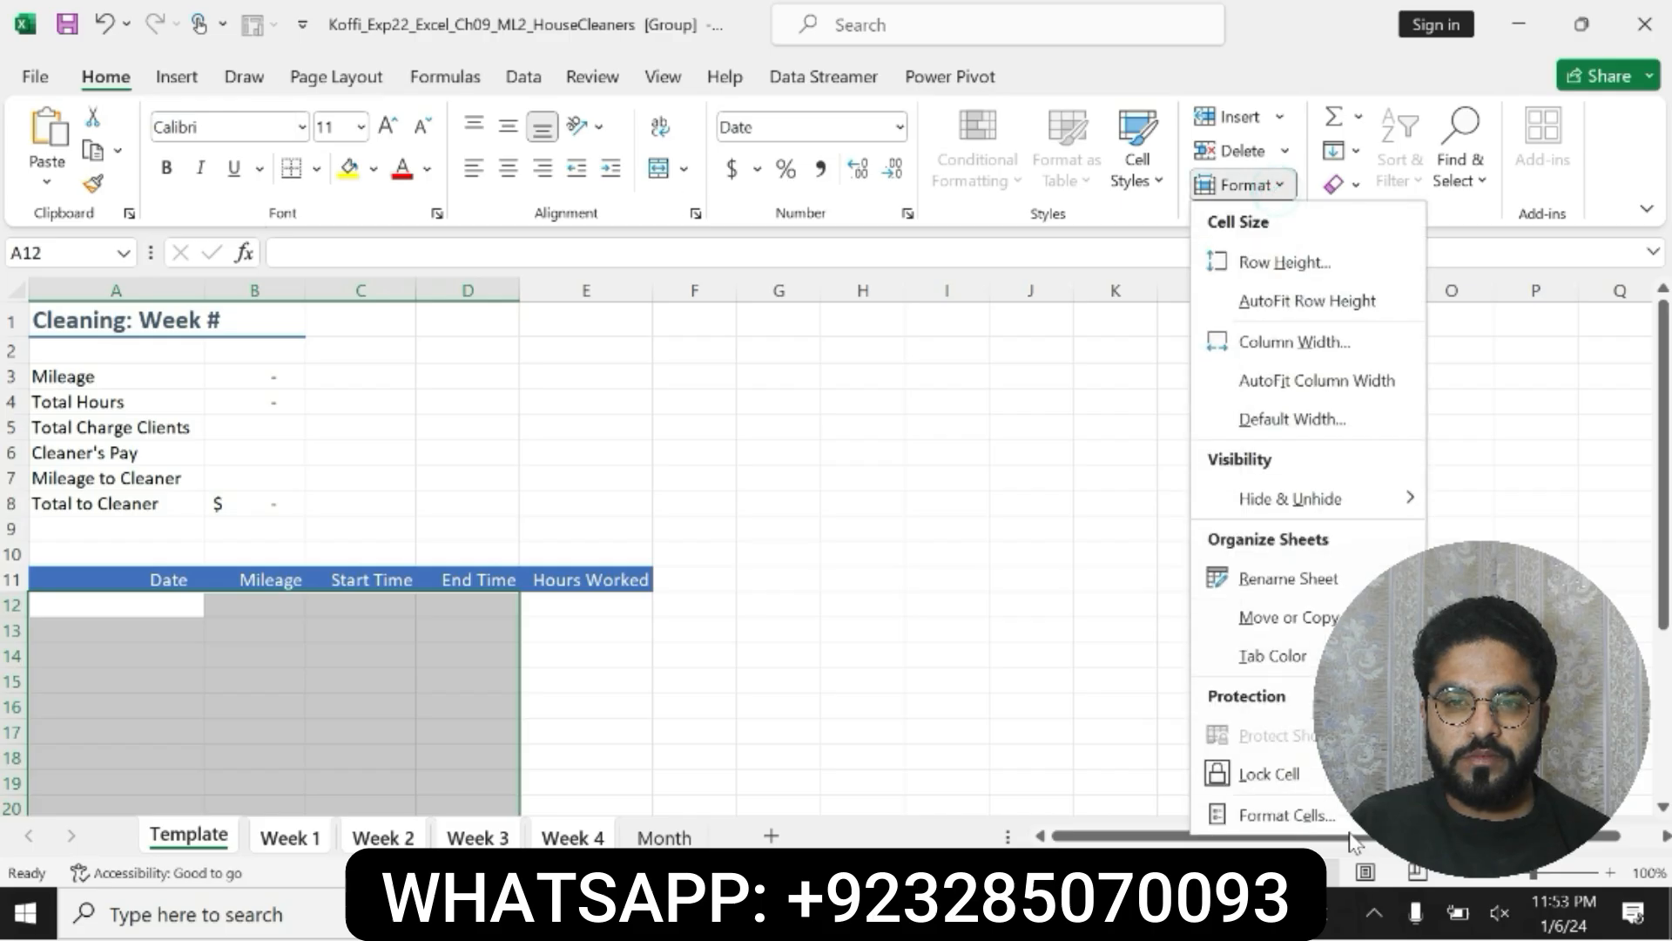
pyautogui.click(1306, 815)
pyautogui.hotkey('alt', 'Tab')
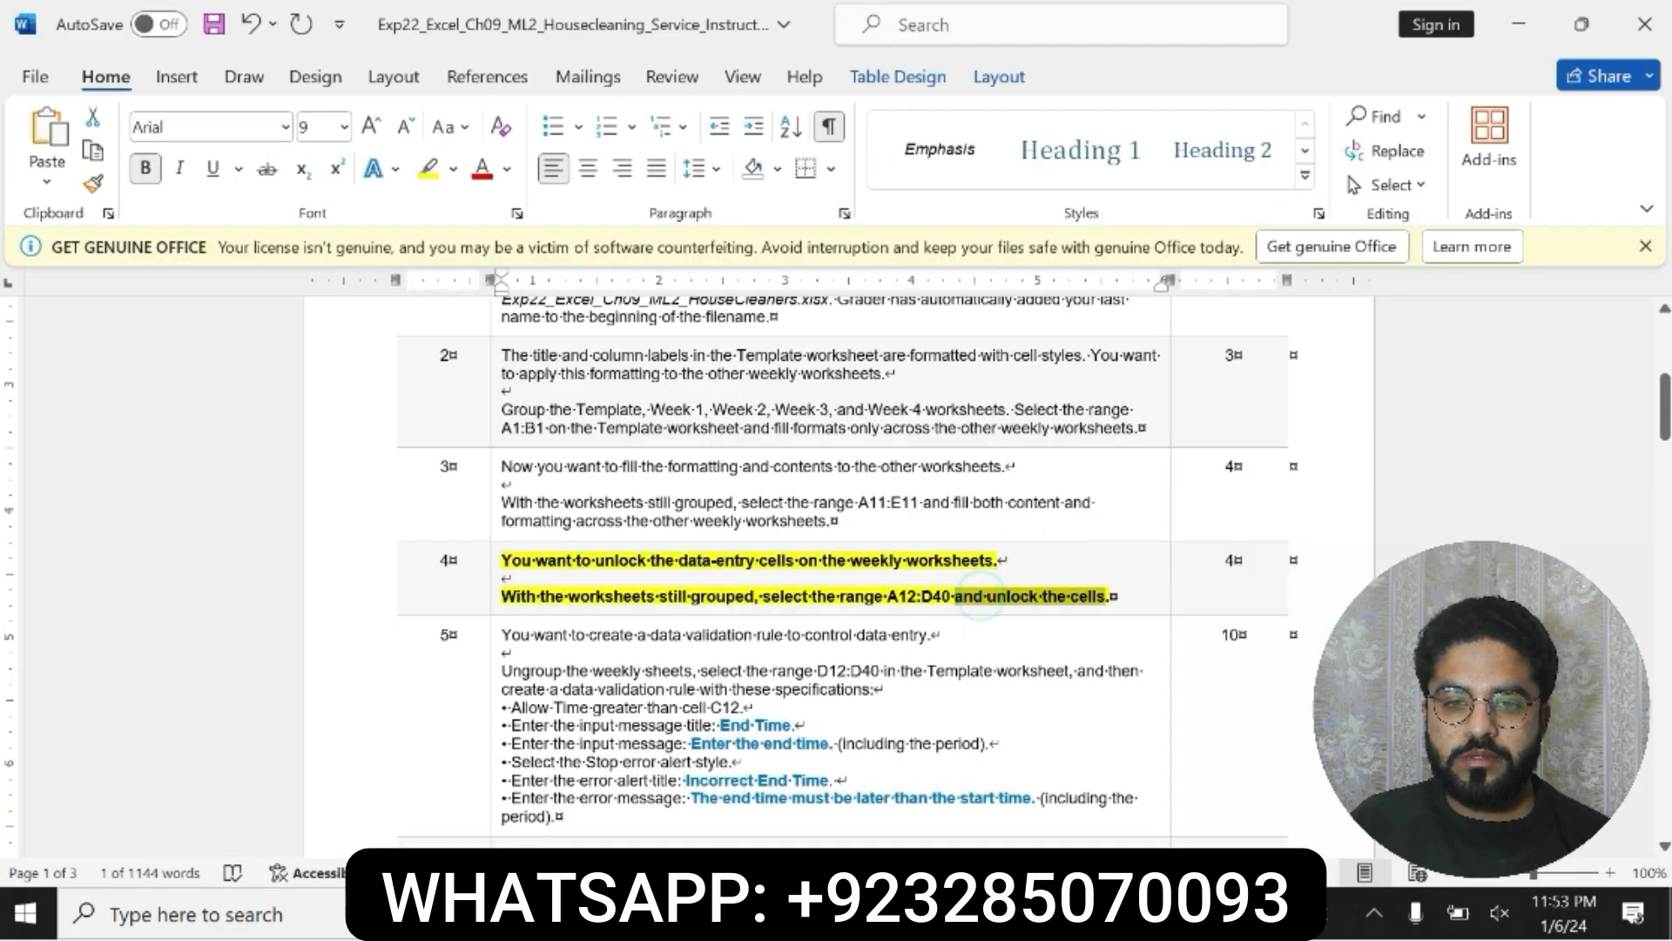
pyautogui.hotkey('alt', 'Tab')
pyautogui.click(1442, 267)
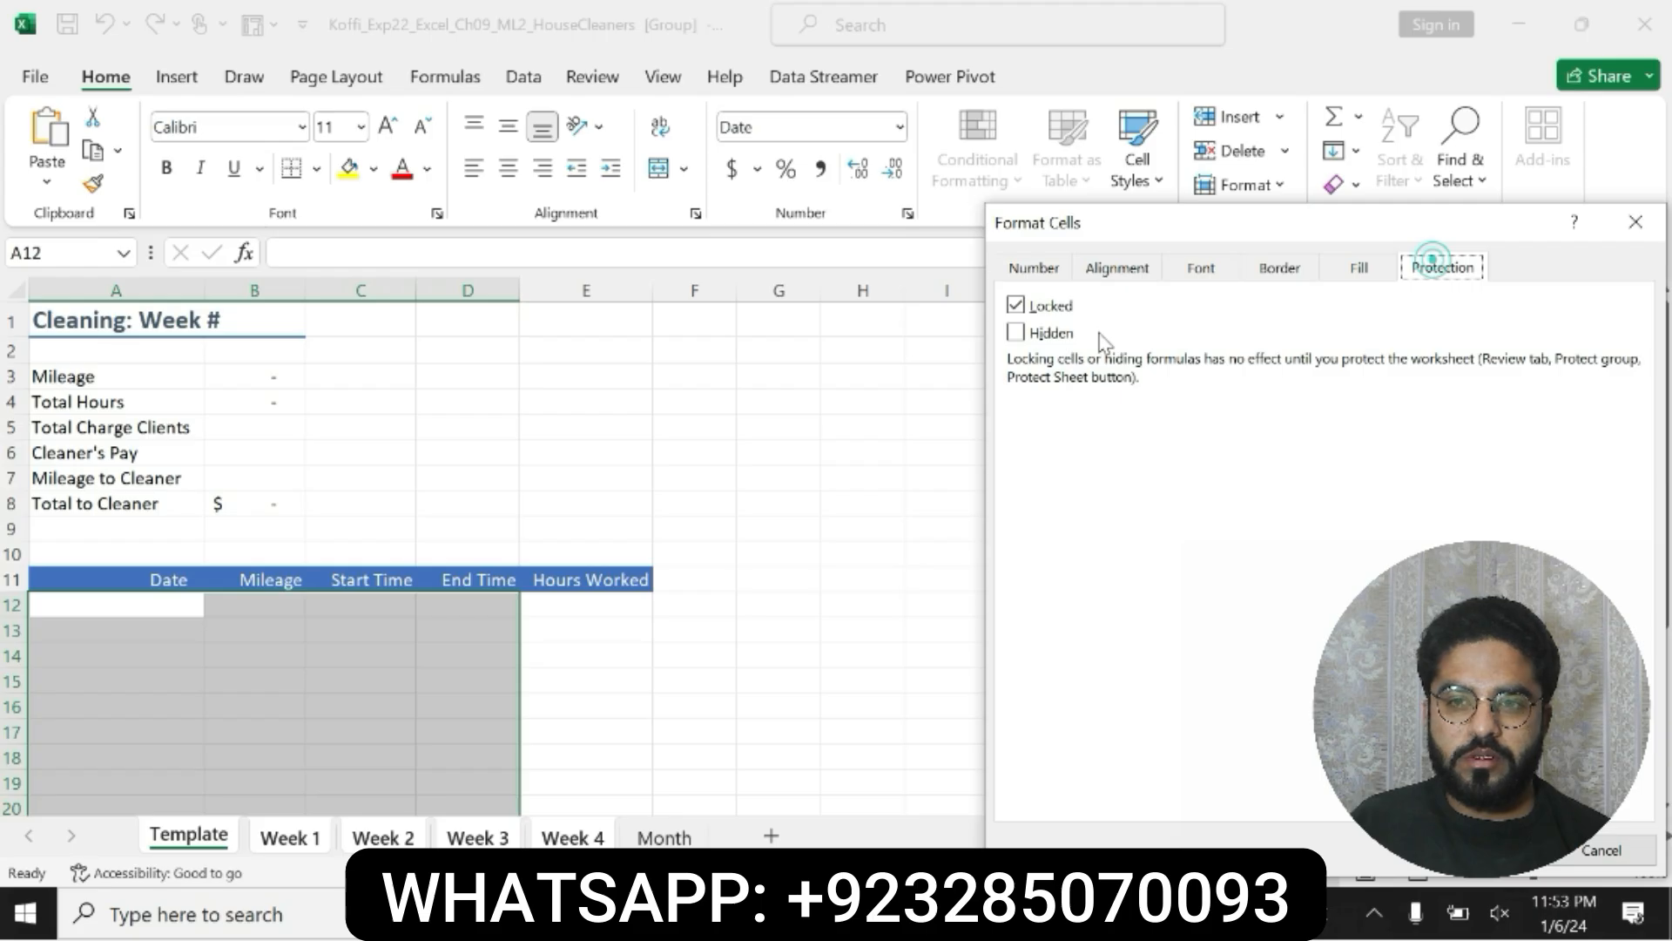
pyautogui.click(1036, 305)
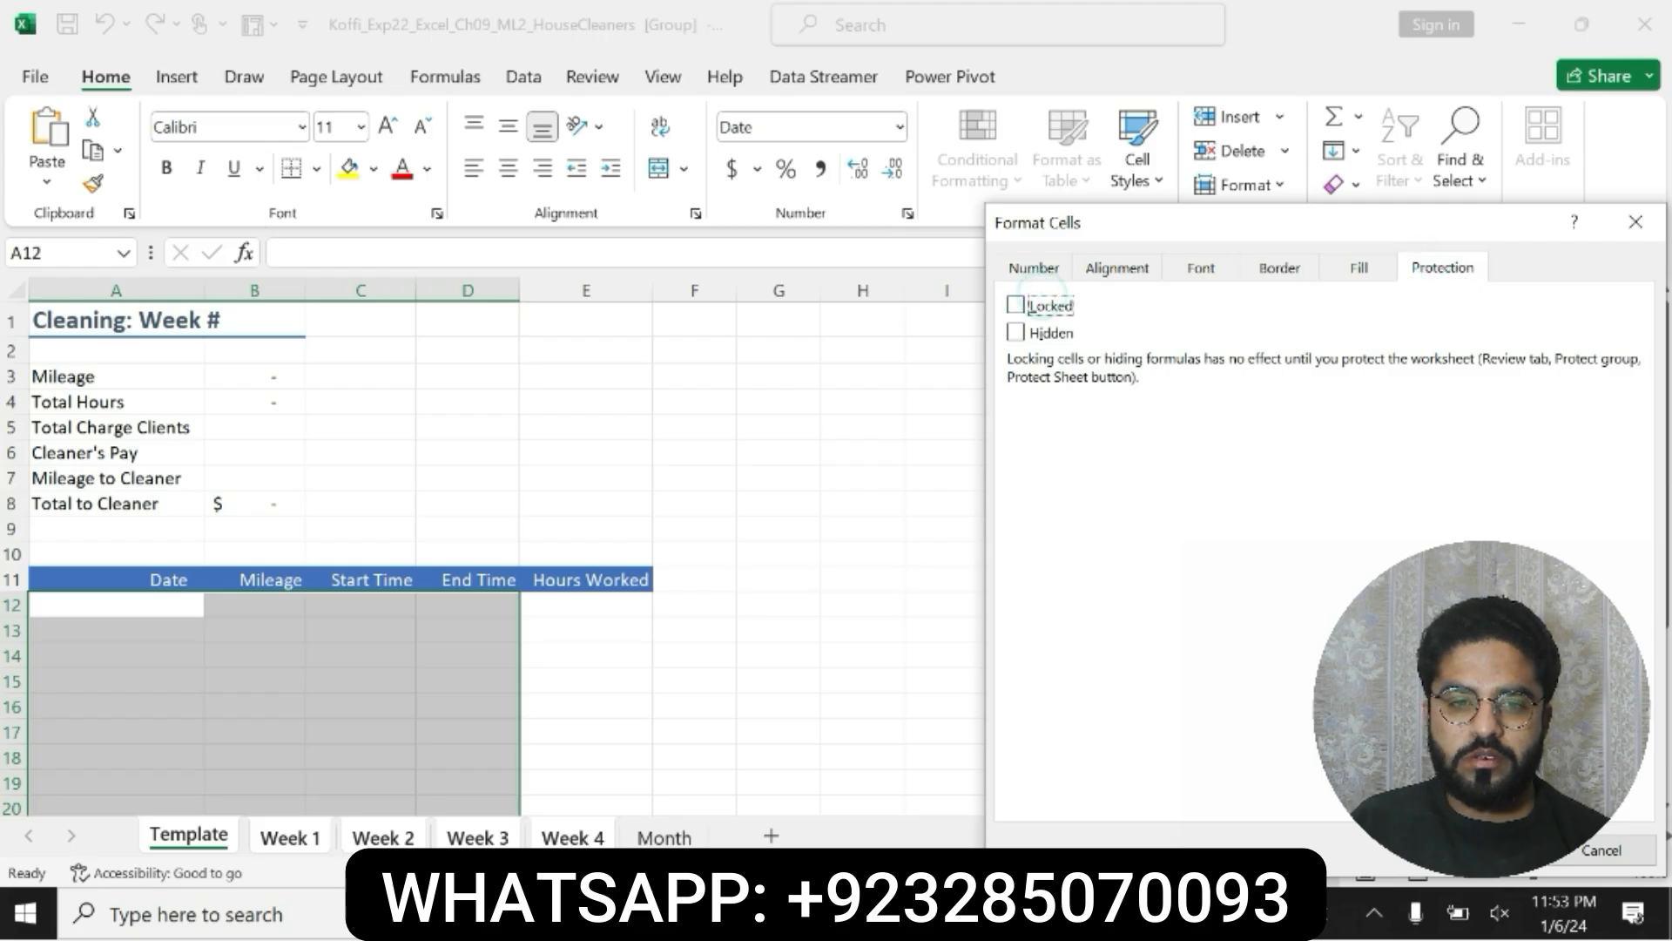
pyautogui.press('Return')
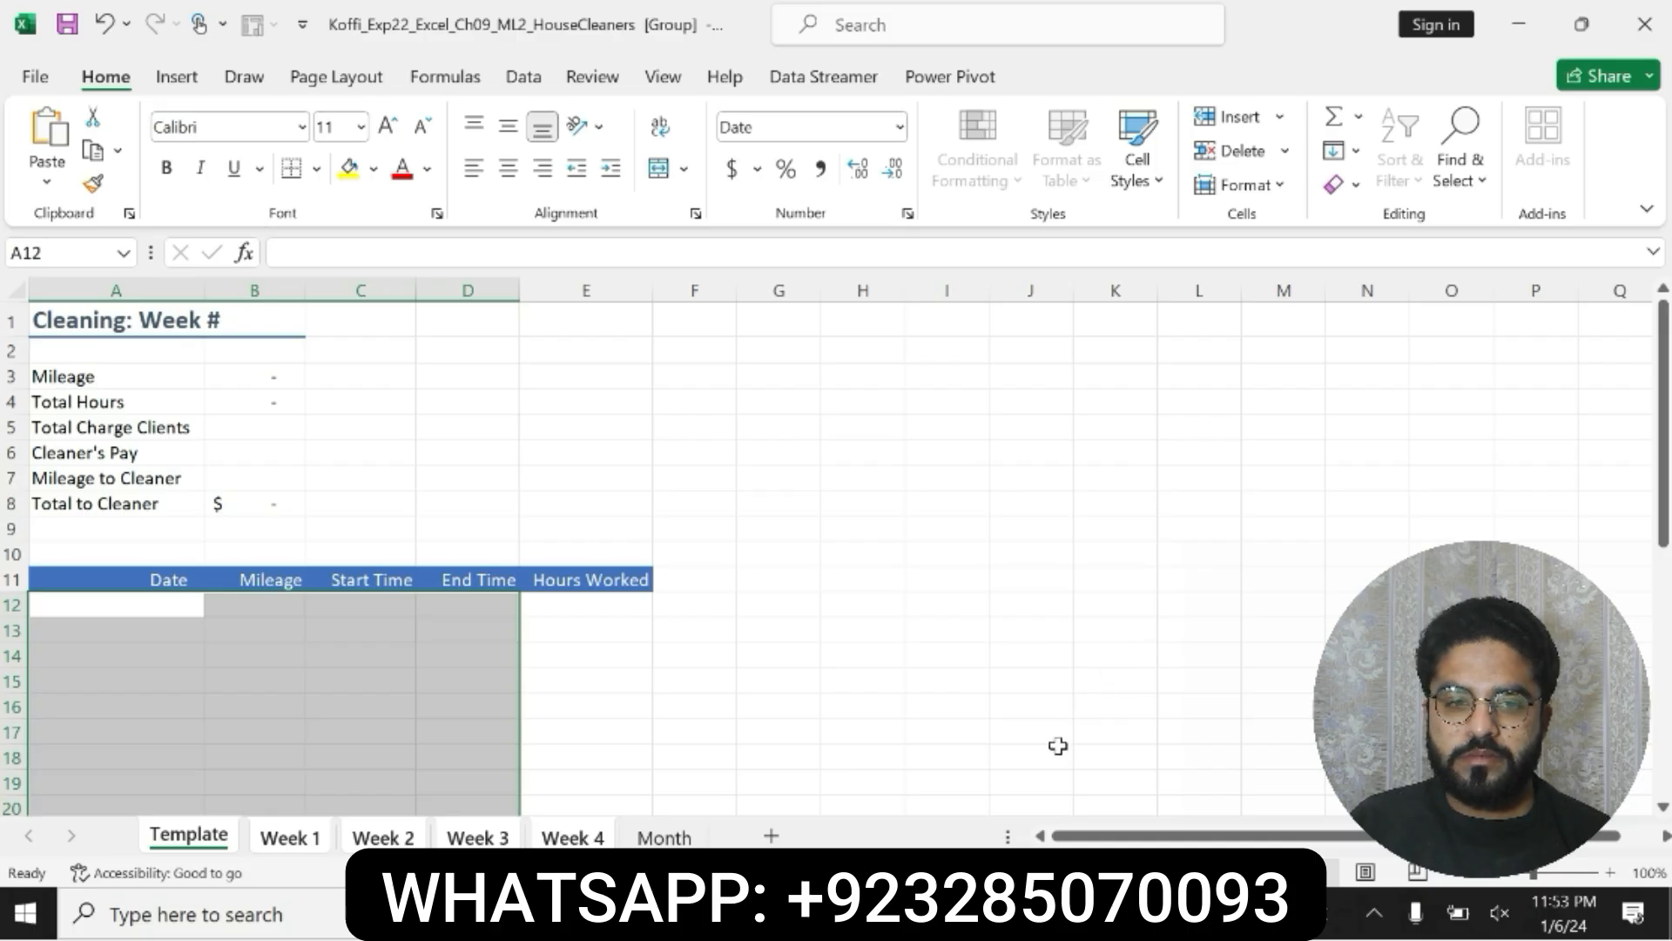
# Step: Switch to Word, undo the bold and highlight on step 4, and highlight the step 5 data validation specifications in yellow
pyautogui.hotkey('alt', 'Tab')
pyautogui.hotkey('ctrl', 'z')
pyautogui.hotkey('ctrl', 'z')
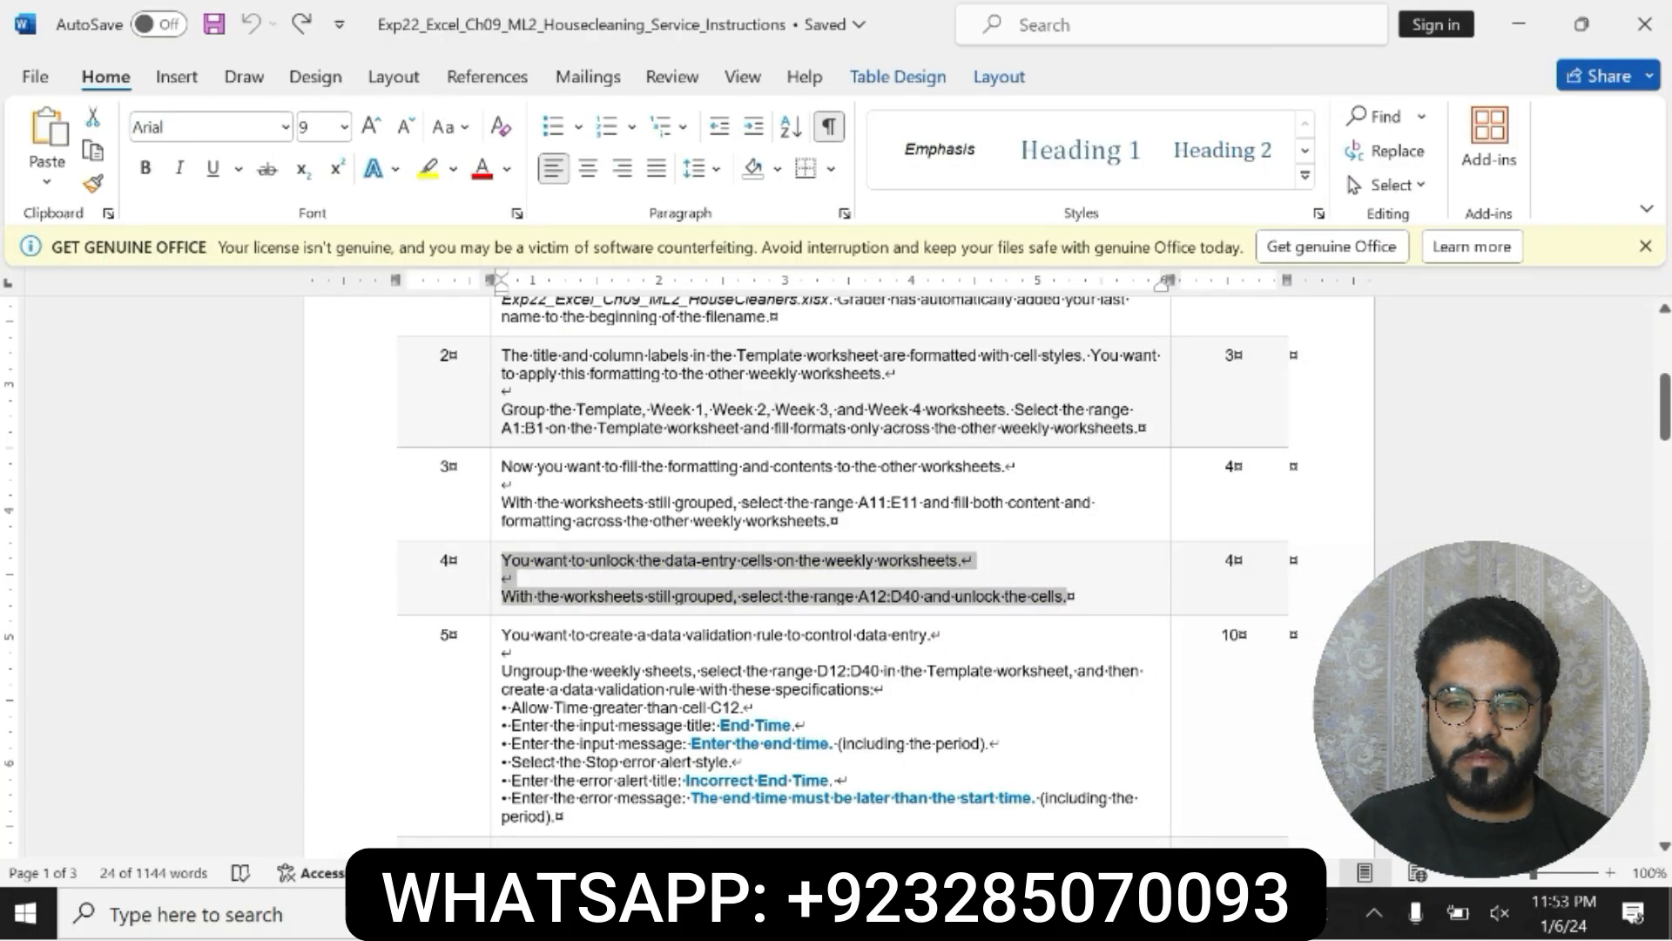
pyautogui.moveTo(501, 666); pyautogui.dragTo(562, 818)
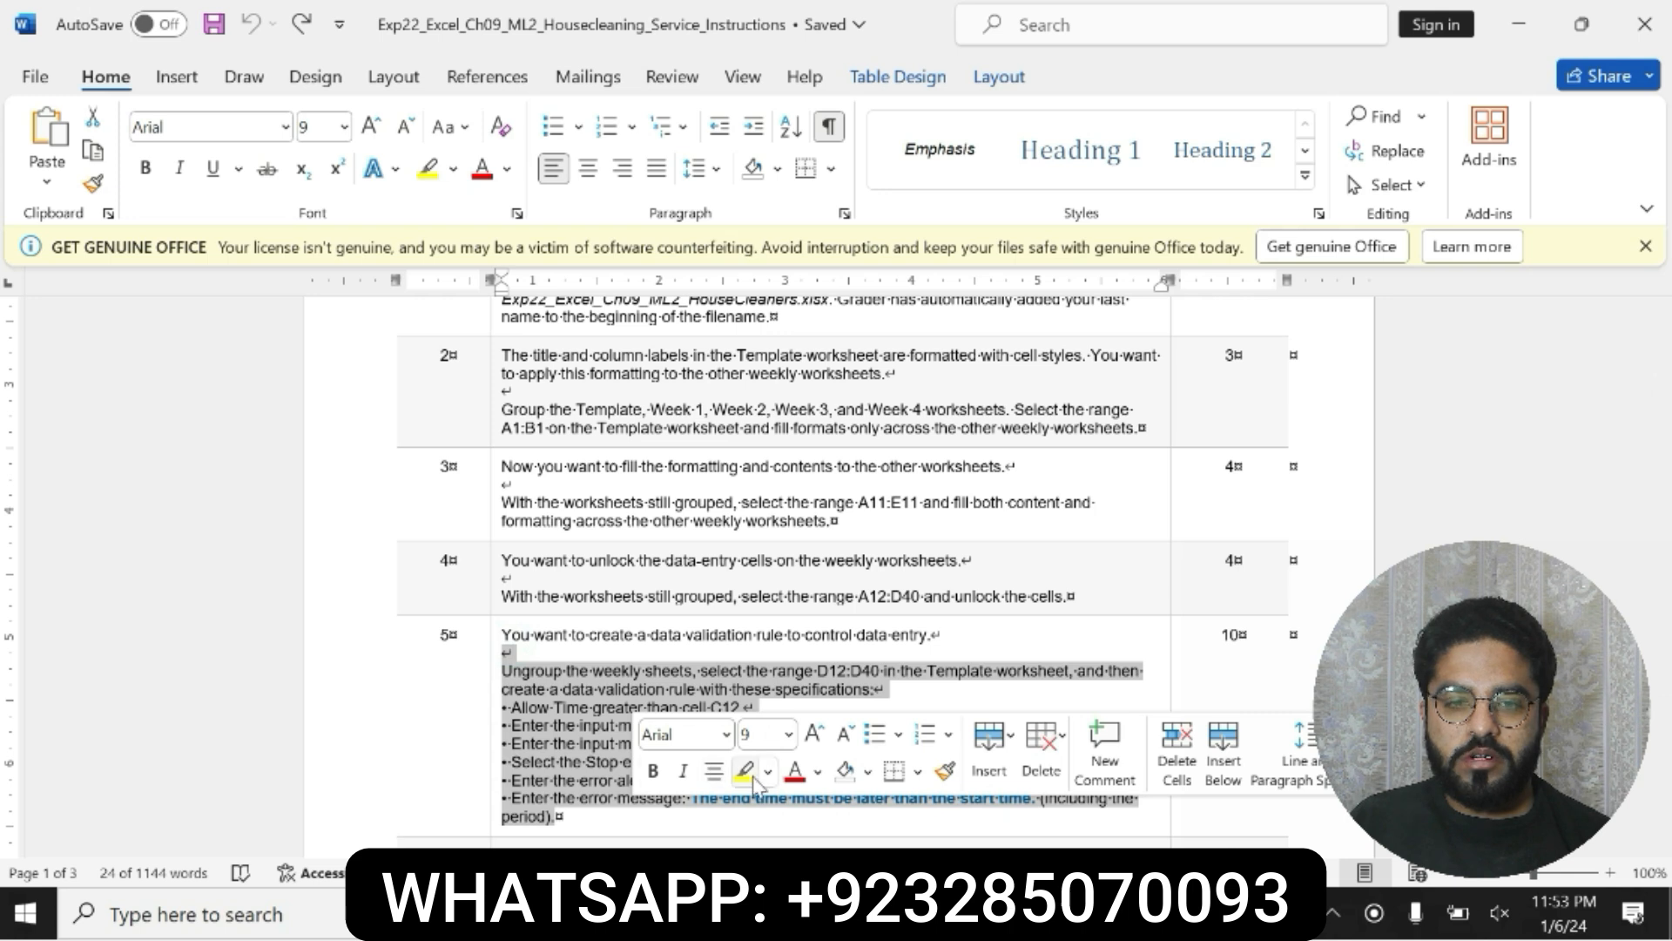
pyautogui.click(744, 772)
# Step: Examine the step 5 specifications for the range, time criteria, input message and error alert of the data validation rule
pyautogui.moveTo(505, 670); pyautogui.dragTo(562, 819)
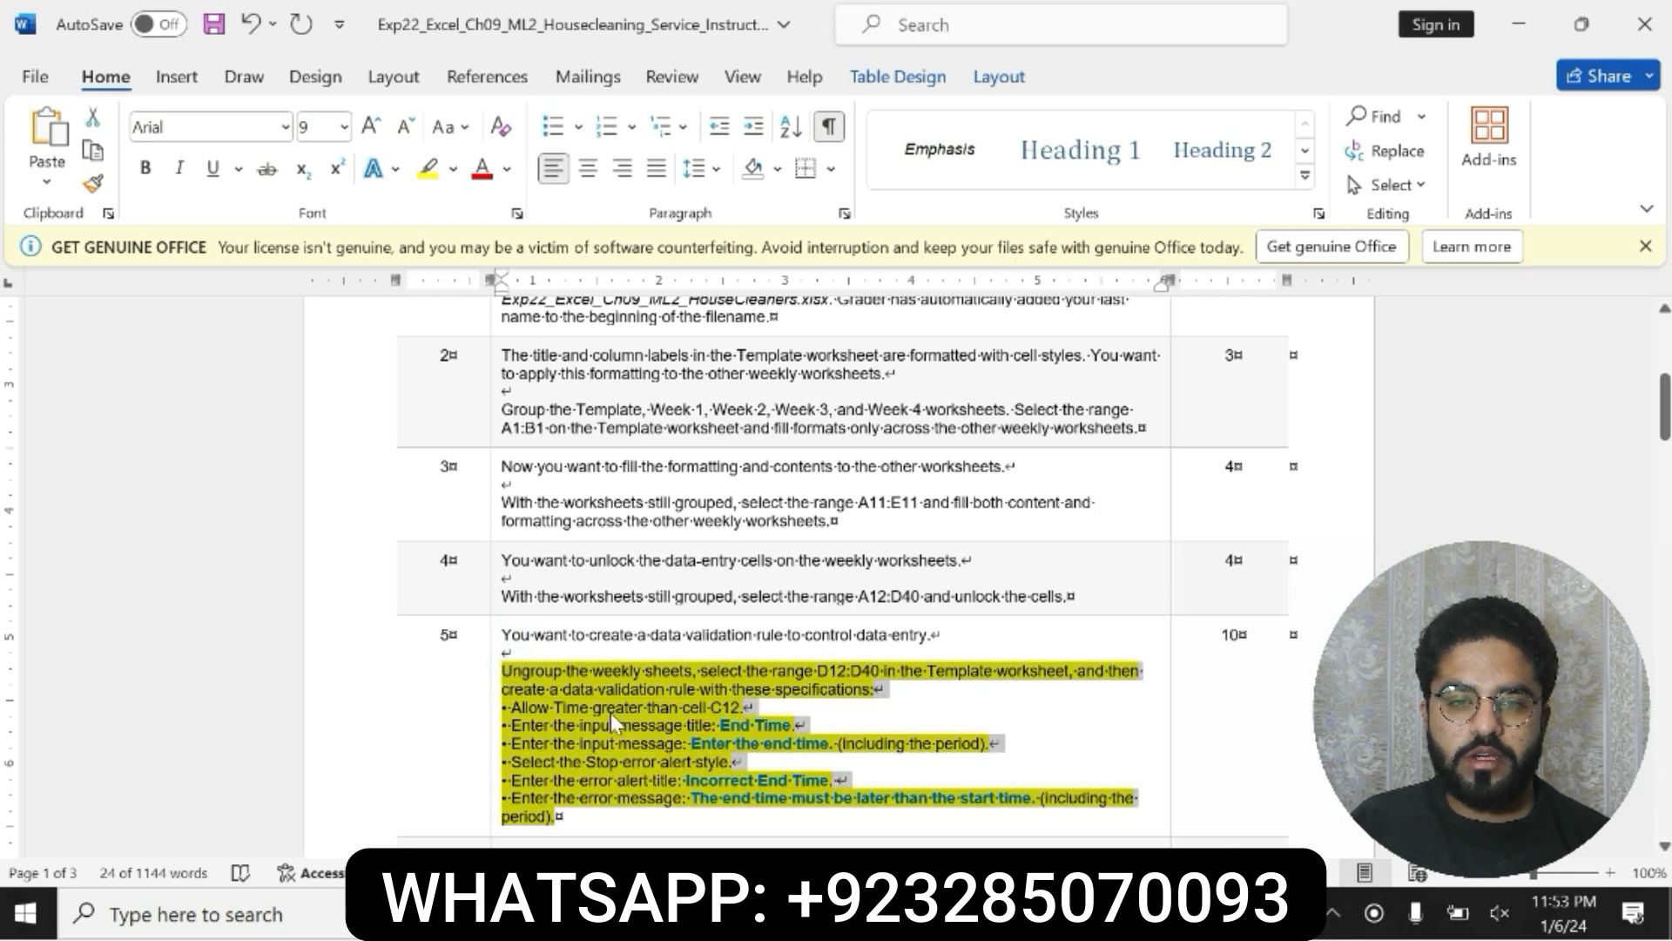
pyautogui.moveTo(514, 672); pyautogui.dragTo(562, 818)
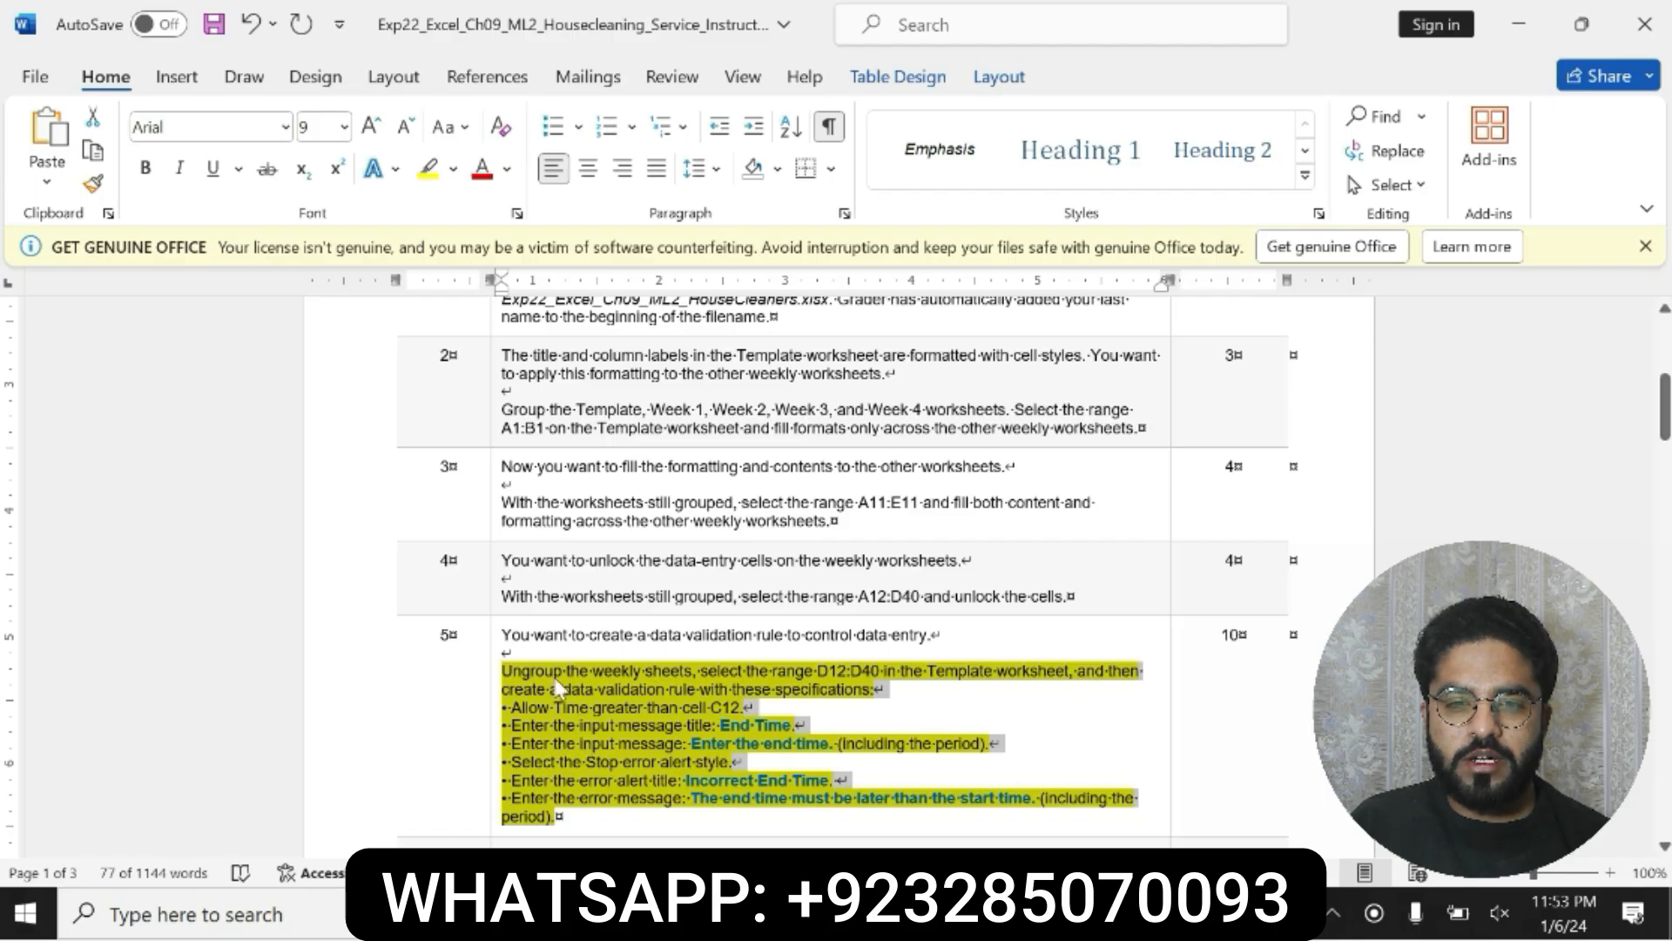
pyautogui.moveTo(504, 671); pyautogui.dragTo(557, 816)
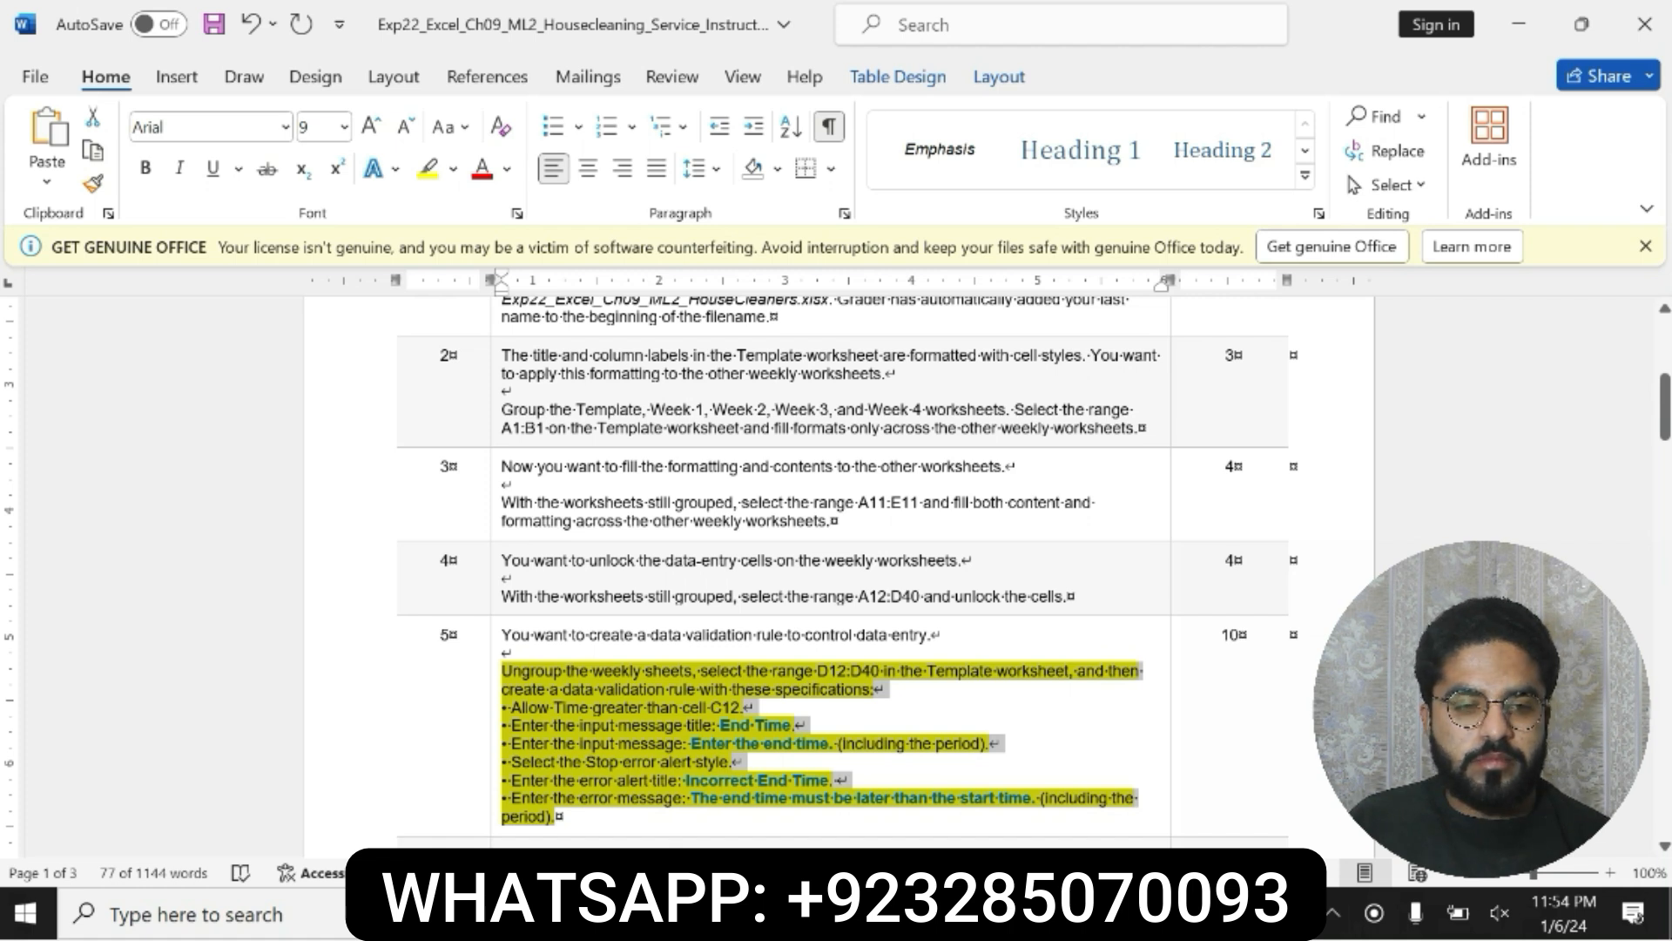
pyautogui.click(502, 680)
pyautogui.moveTo(764, 744); pyautogui.dragTo(557, 817)
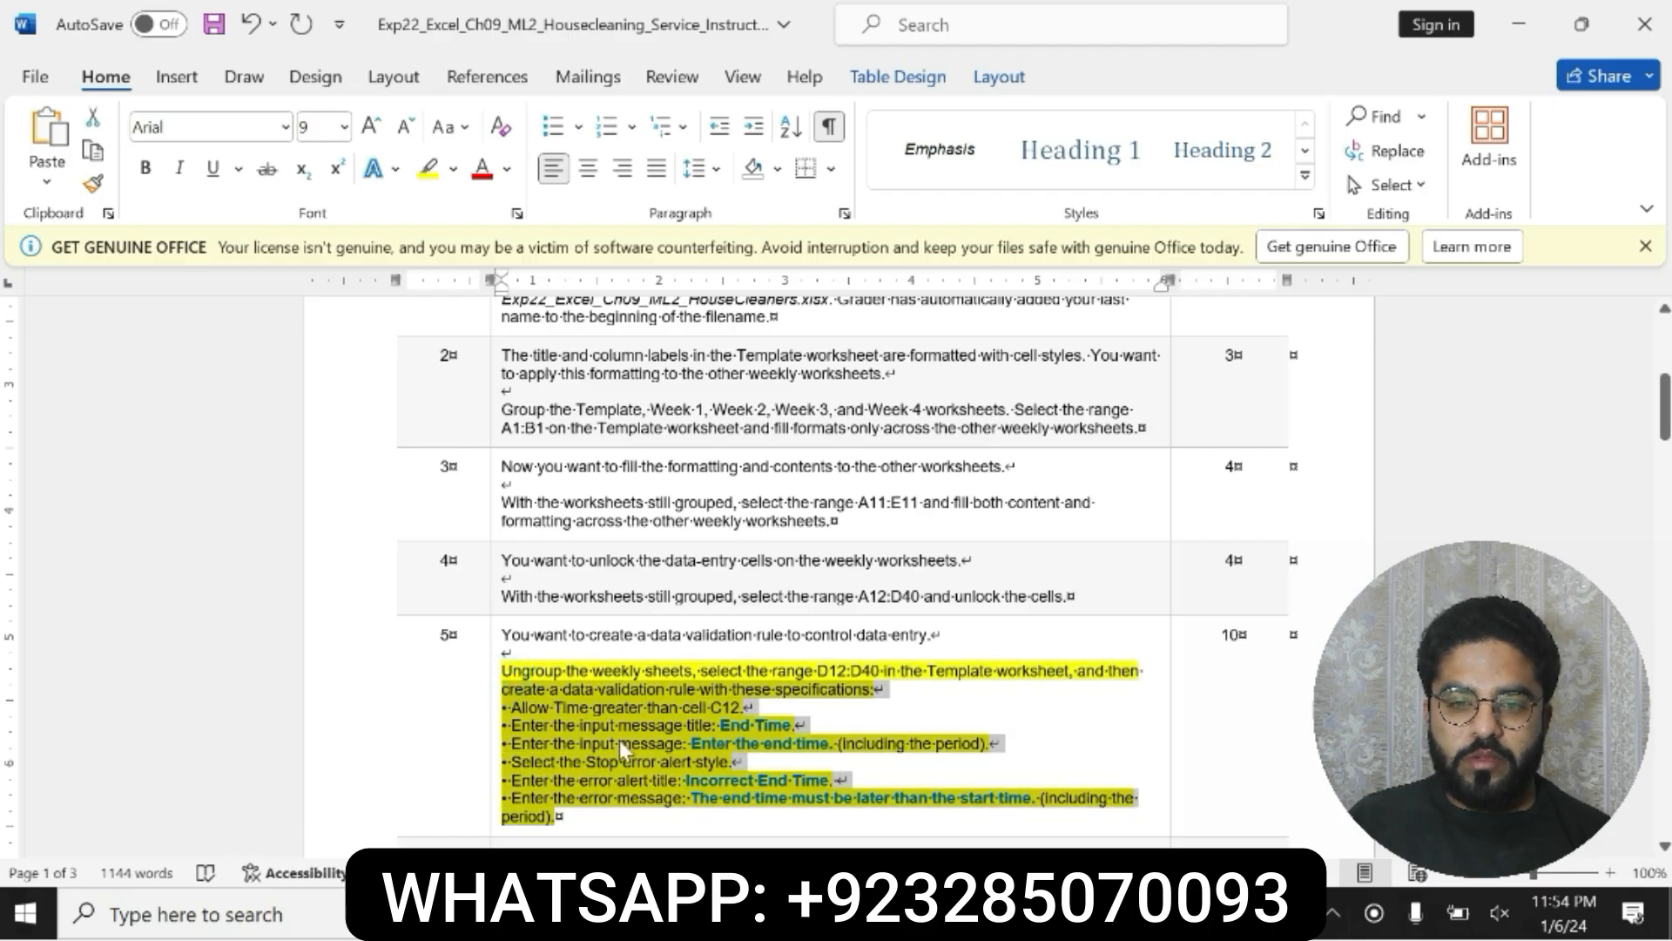
# Step: Check the range instruction in step 5, switch to Excel, ungroup the weekly sheets and display the Template worksheet
pyautogui.click(532, 685)
pyautogui.moveTo(502, 675); pyautogui.dragTo(557, 817)
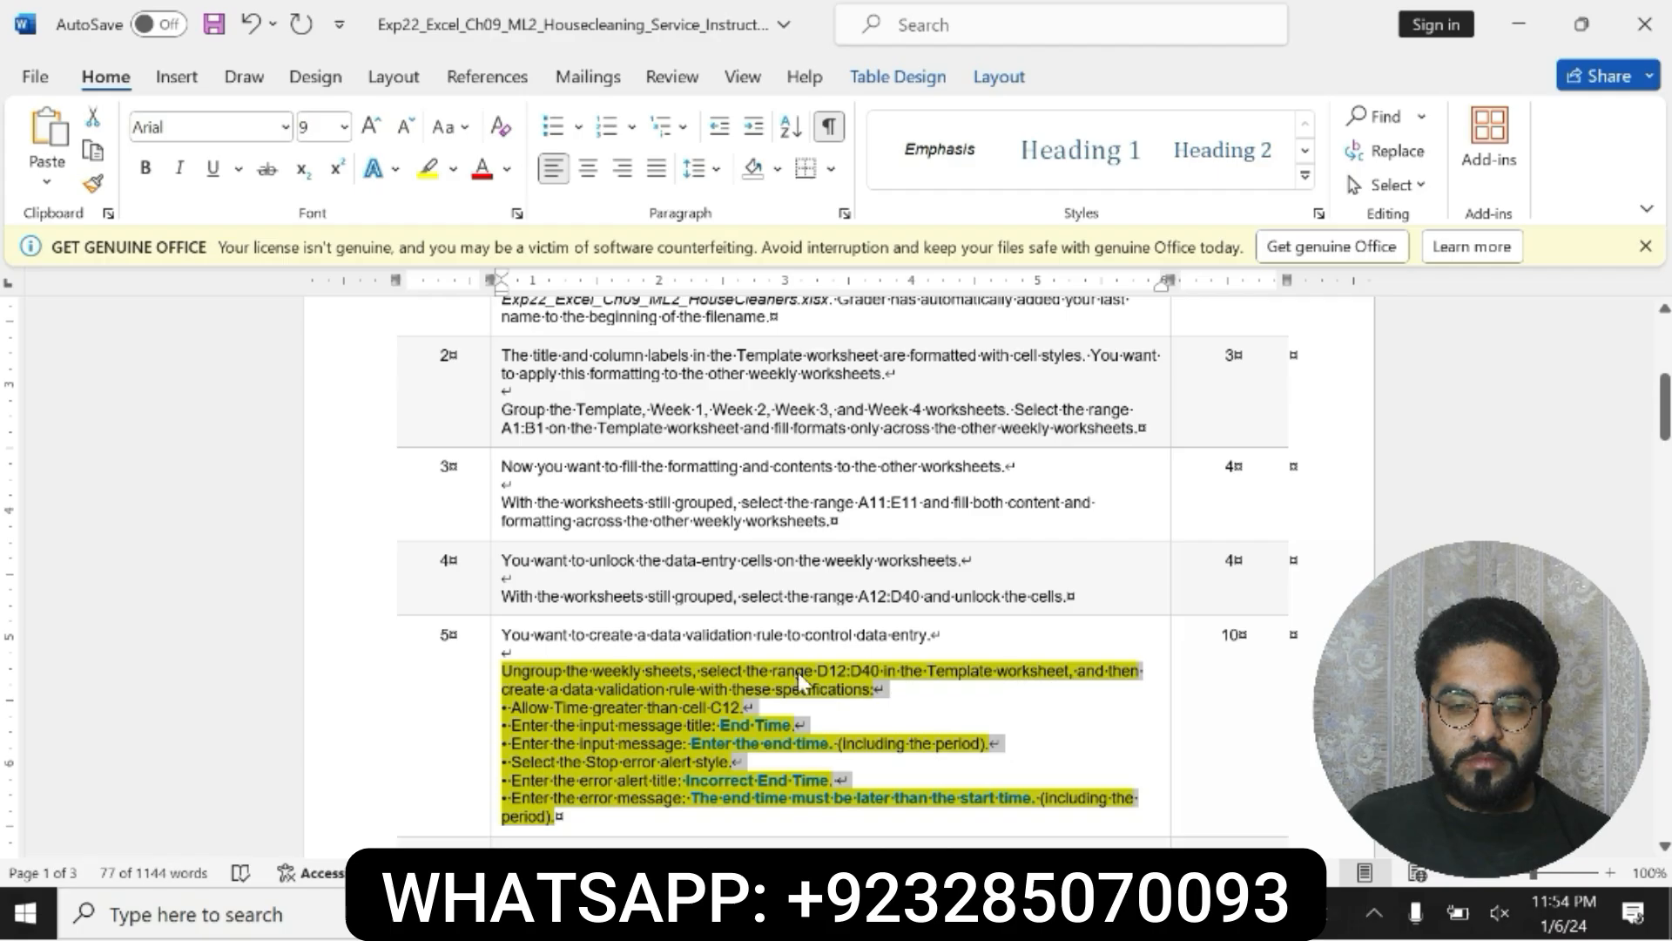
pyautogui.click(504, 672)
pyautogui.moveTo(504, 671); pyautogui.dragTo(557, 817)
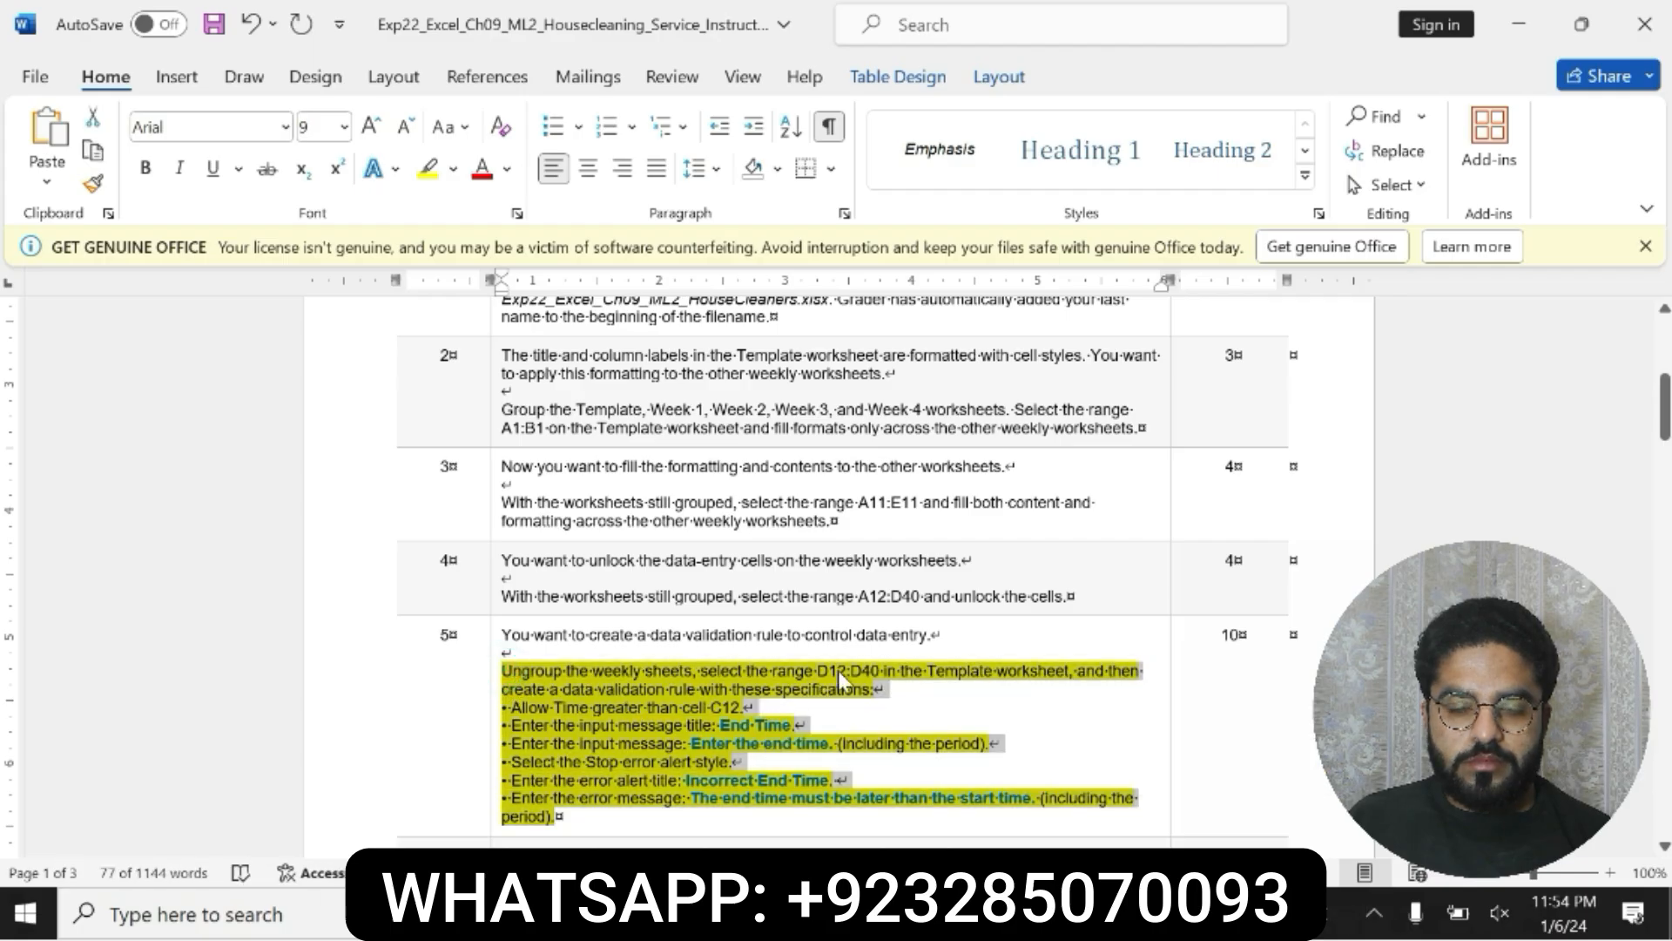
pyautogui.moveTo(880, 672); pyautogui.dragTo(817, 671)
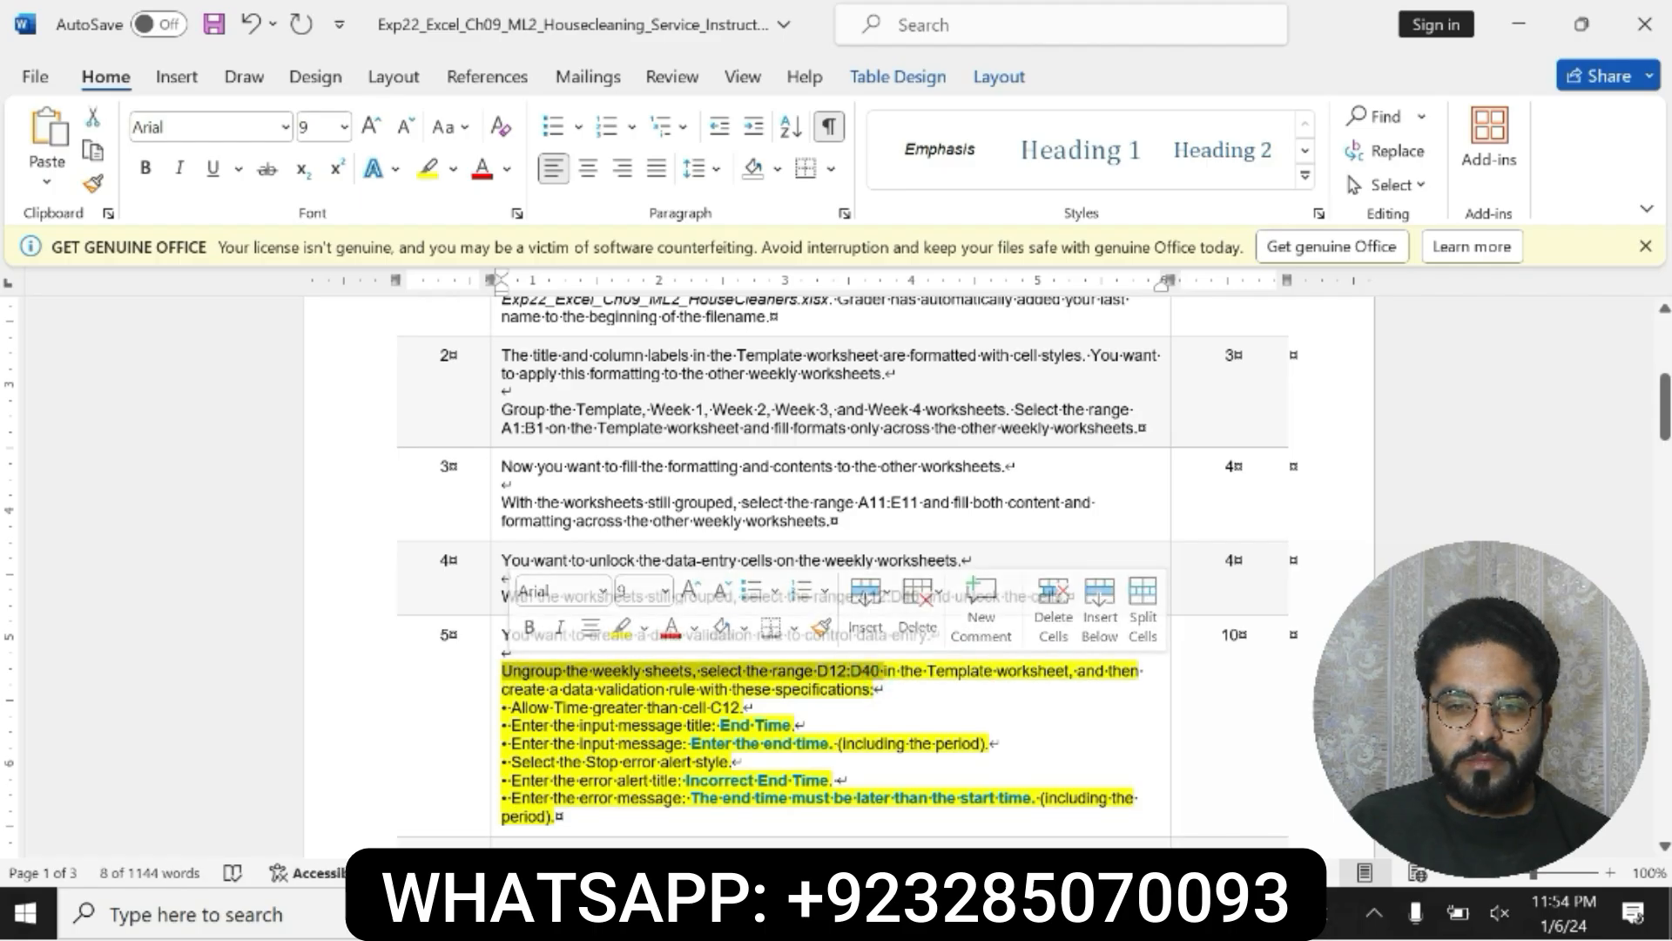
pyautogui.hotkey('alt', 'Tab')
pyautogui.rightClick(261, 837)
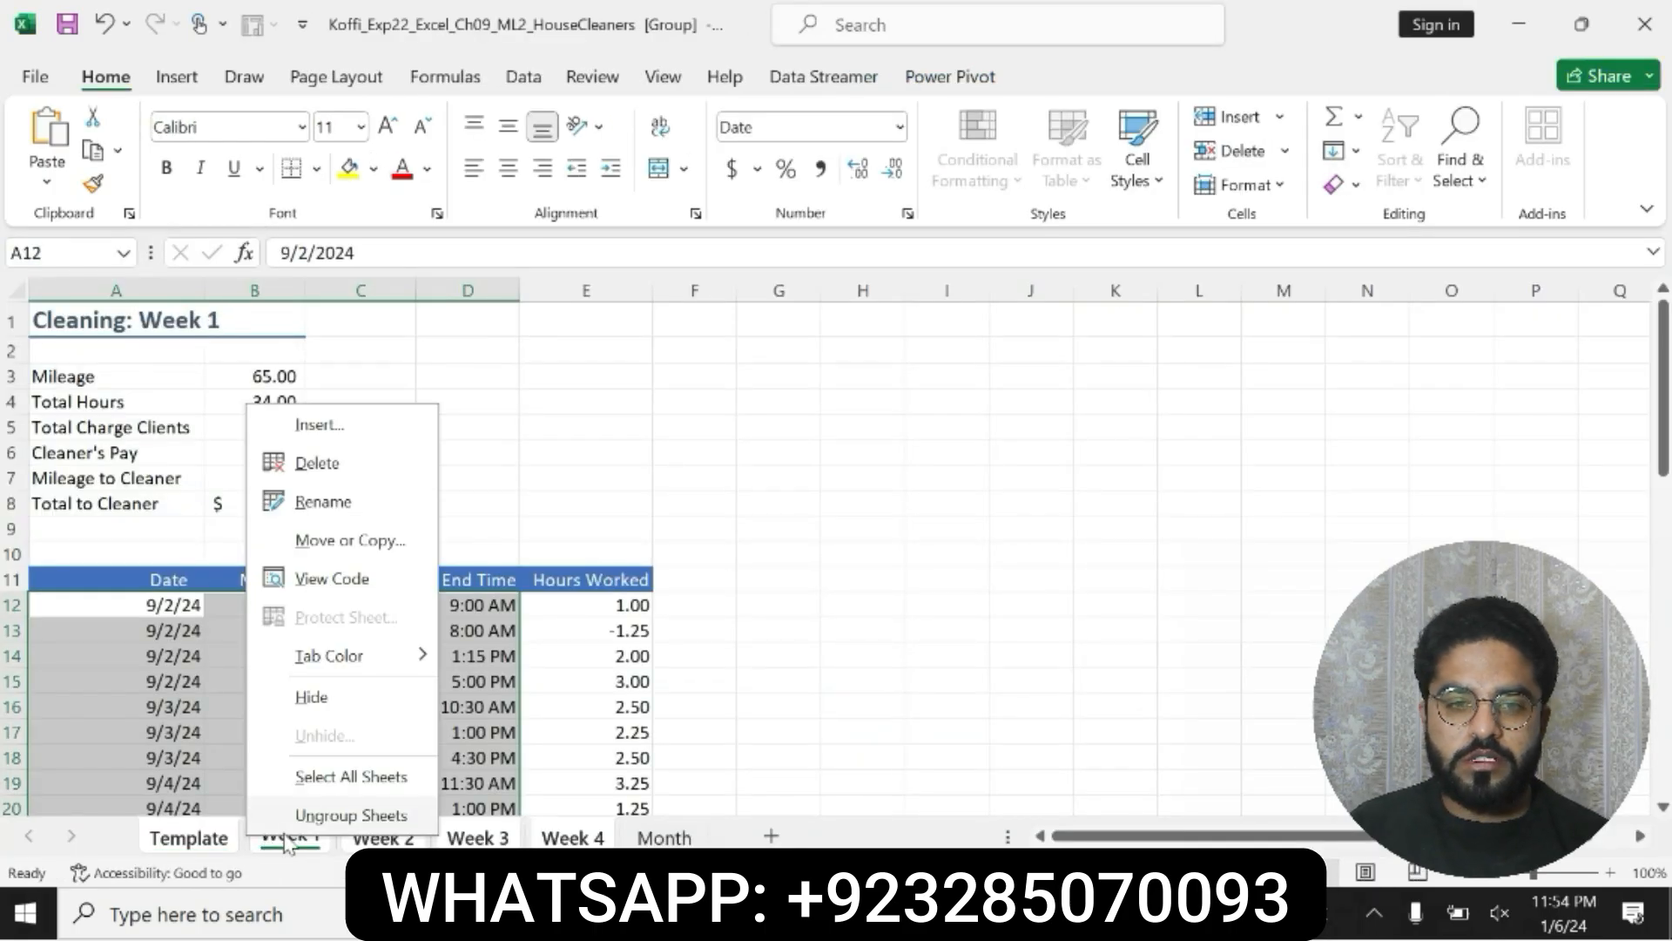
pyautogui.click(299, 812)
pyautogui.click(187, 834)
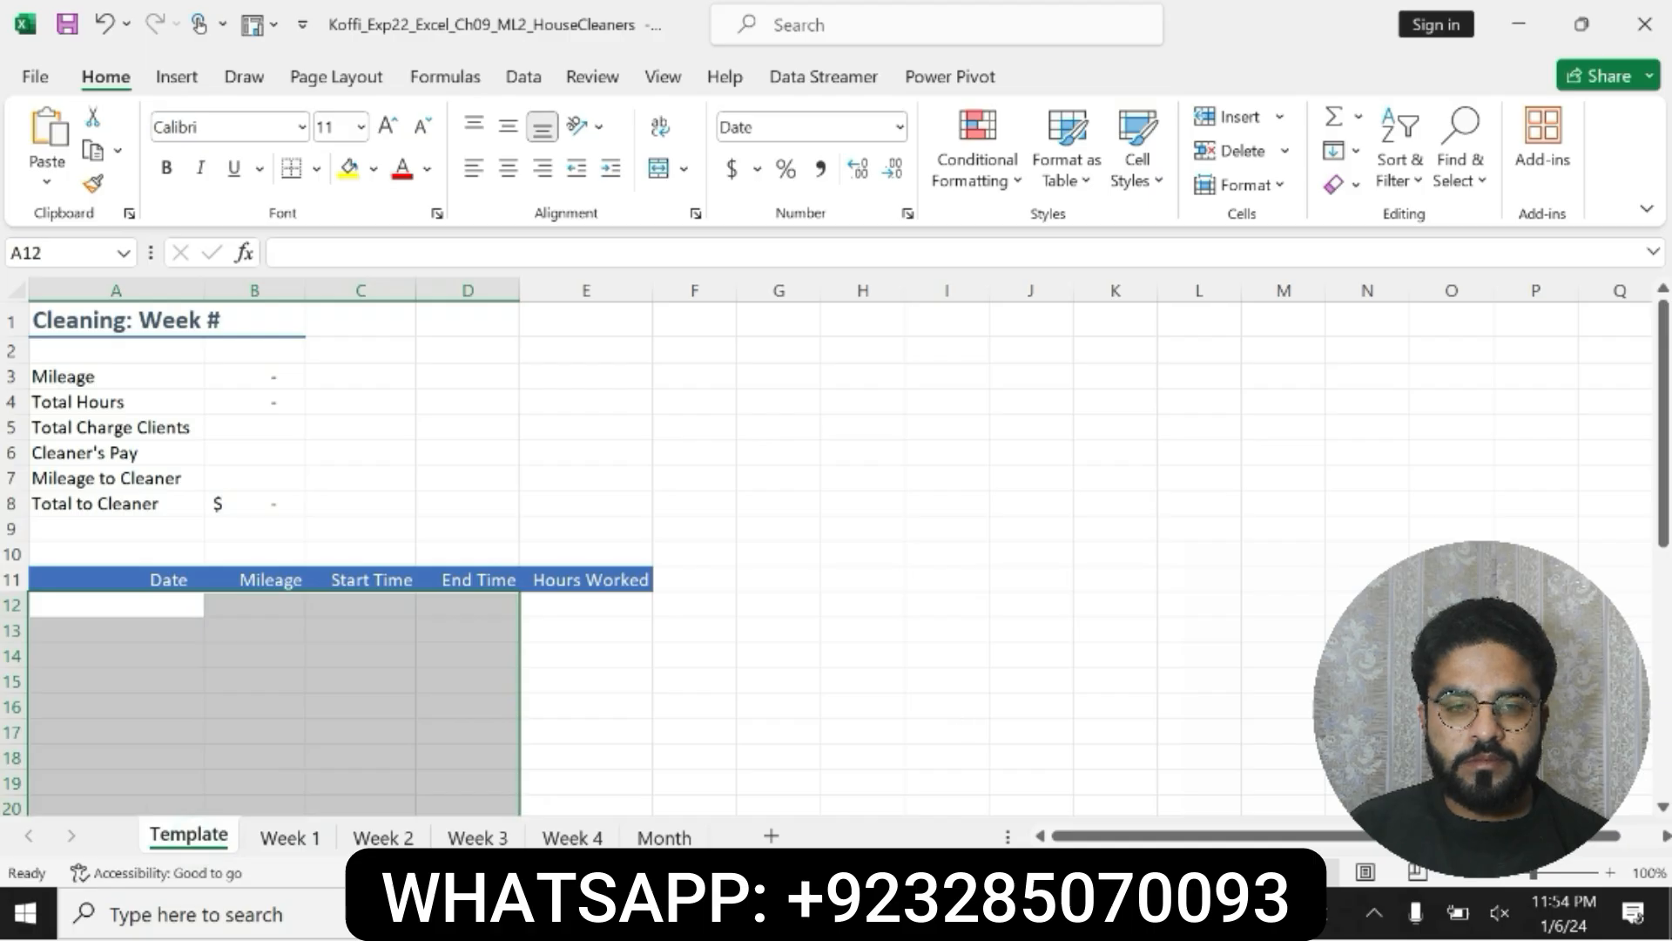
# Step: Switch to Word and bold the step 5 line "Allow Time greater than cell C12."
pyautogui.hotkey('alt', 'Tab')
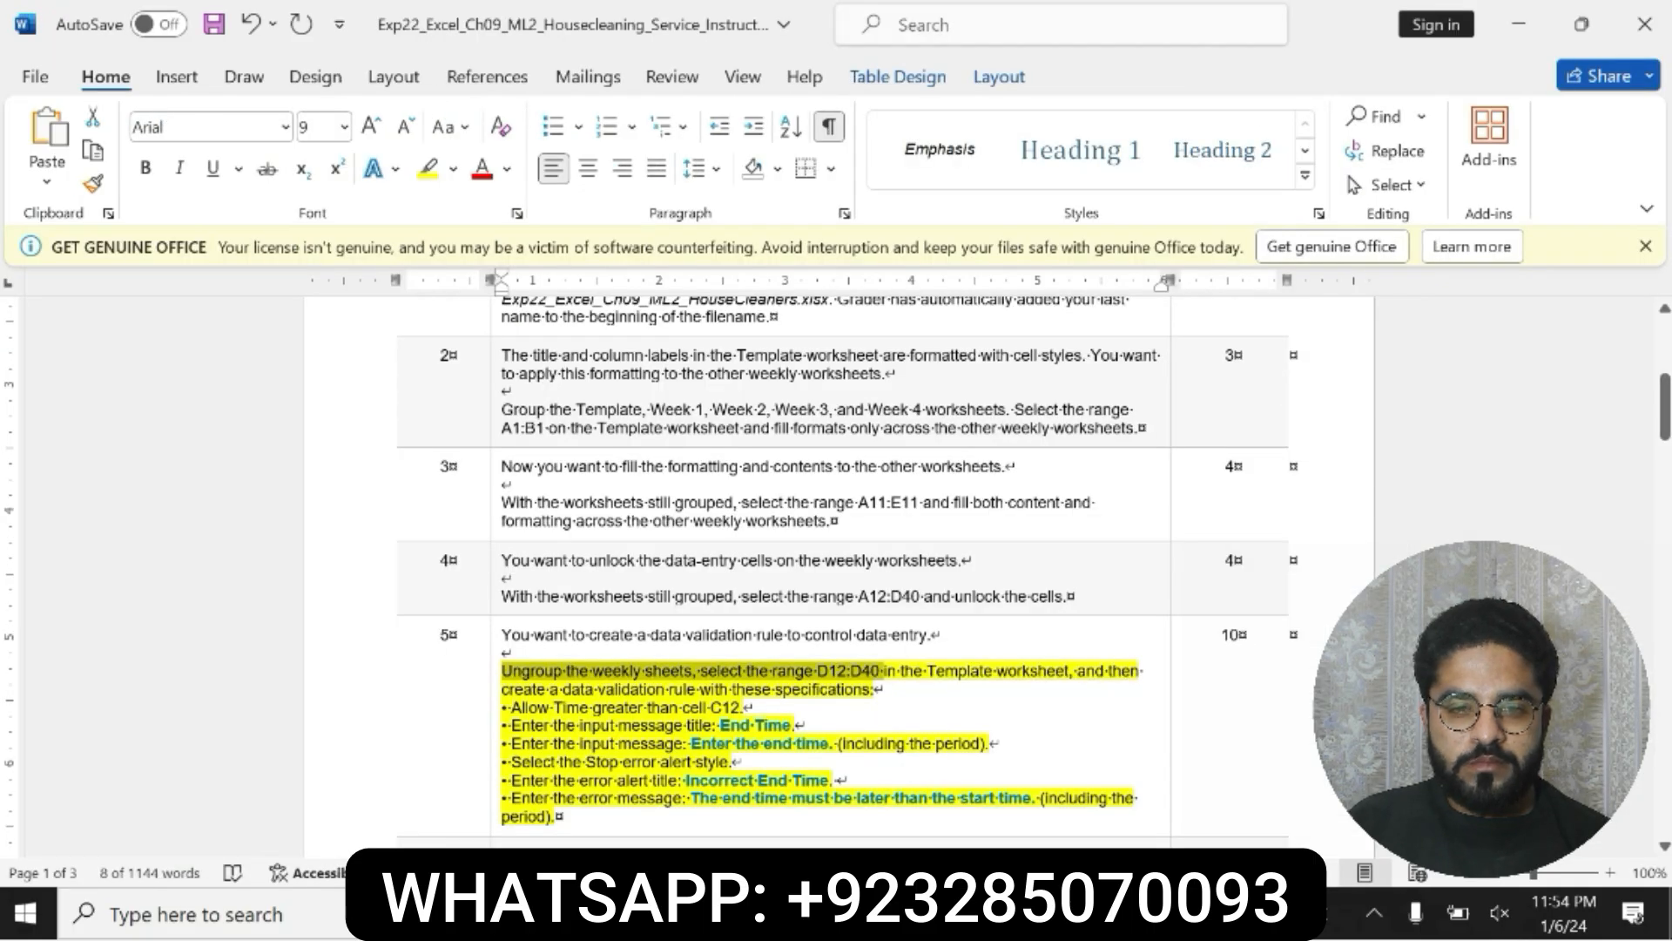
pyautogui.moveTo(501, 707); pyautogui.dragTo(745, 707)
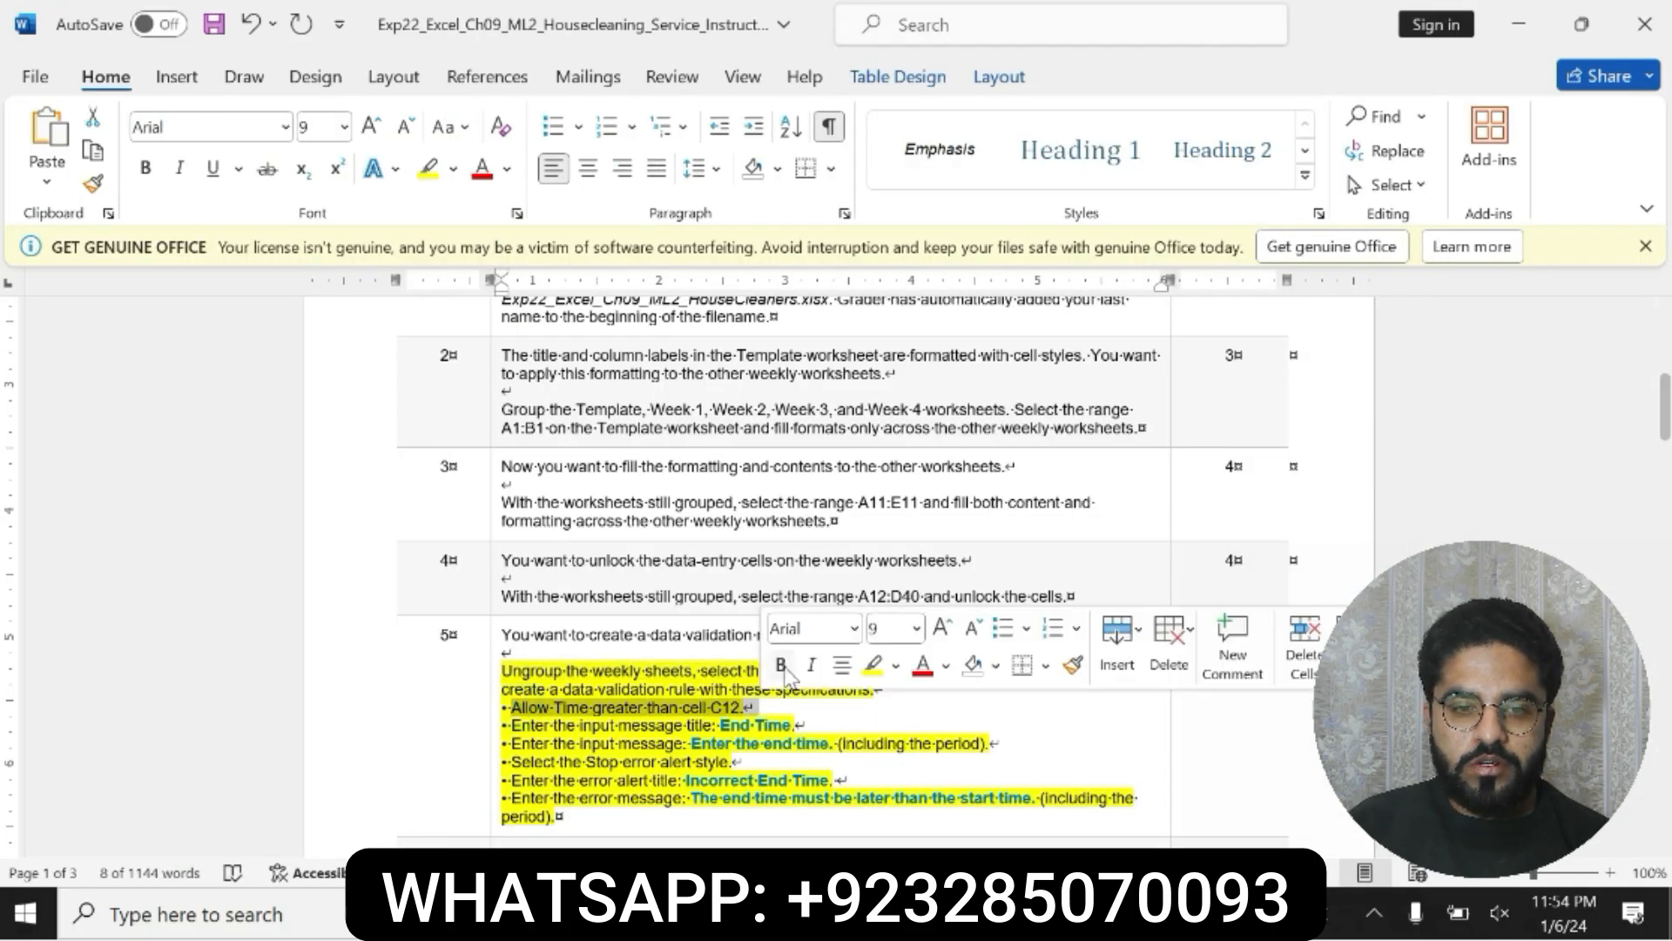
pyautogui.click(775, 672)
pyautogui.click(726, 708)
pyautogui.doubleClick(725, 707)
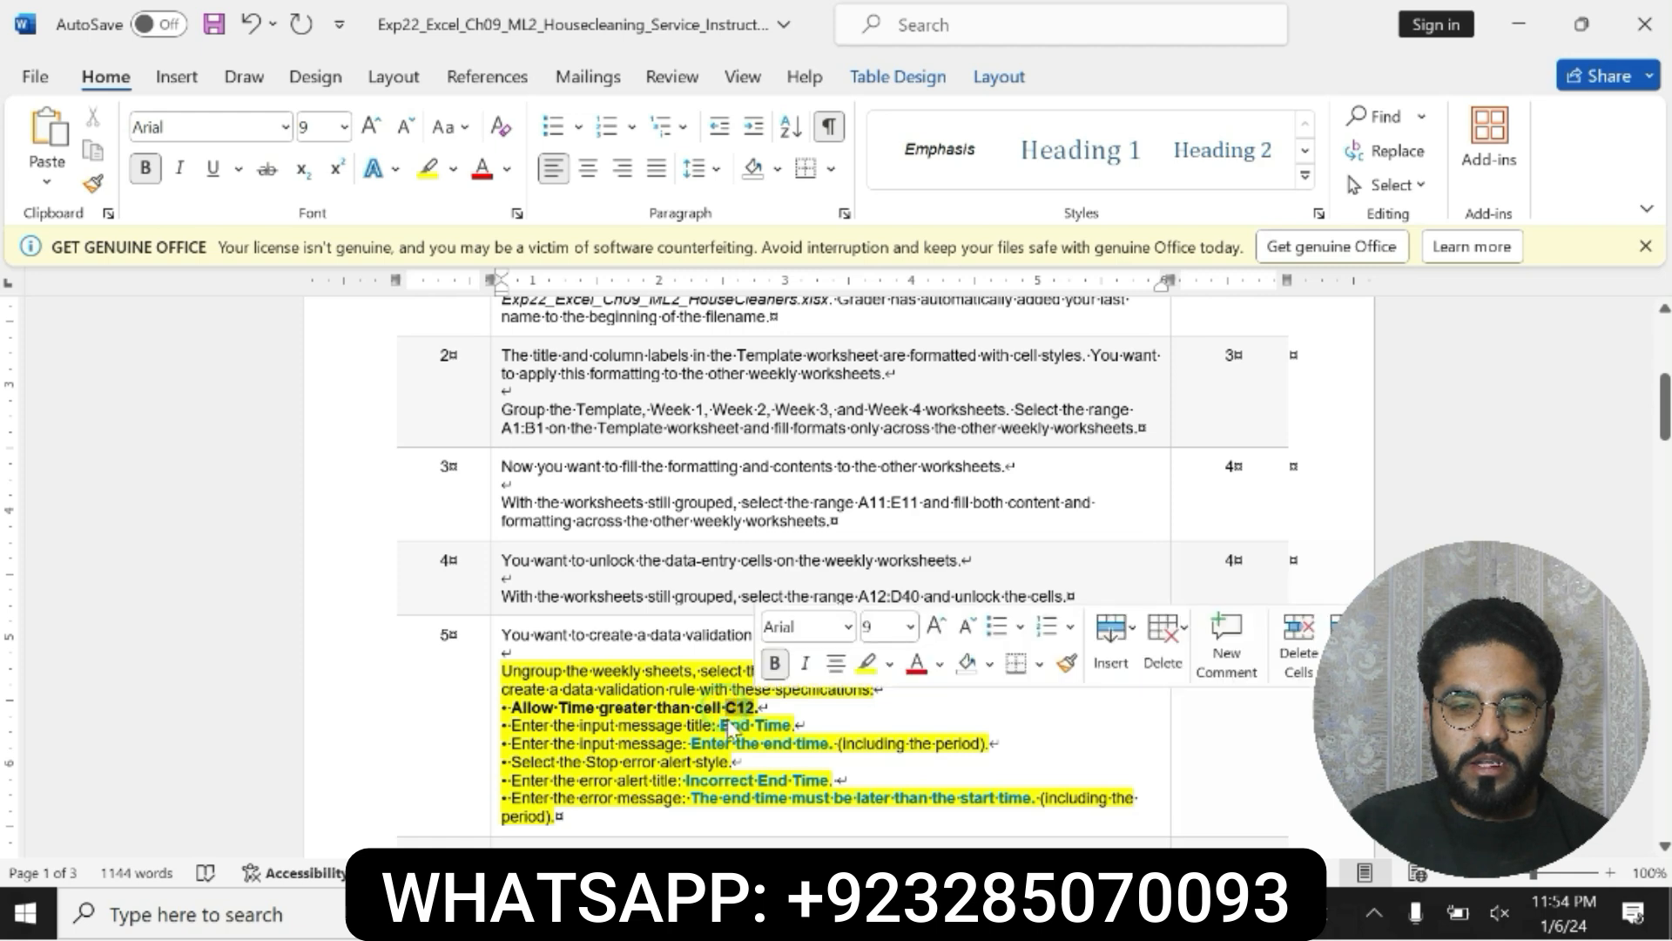
pyautogui.hotkey('alt', 'Tab')
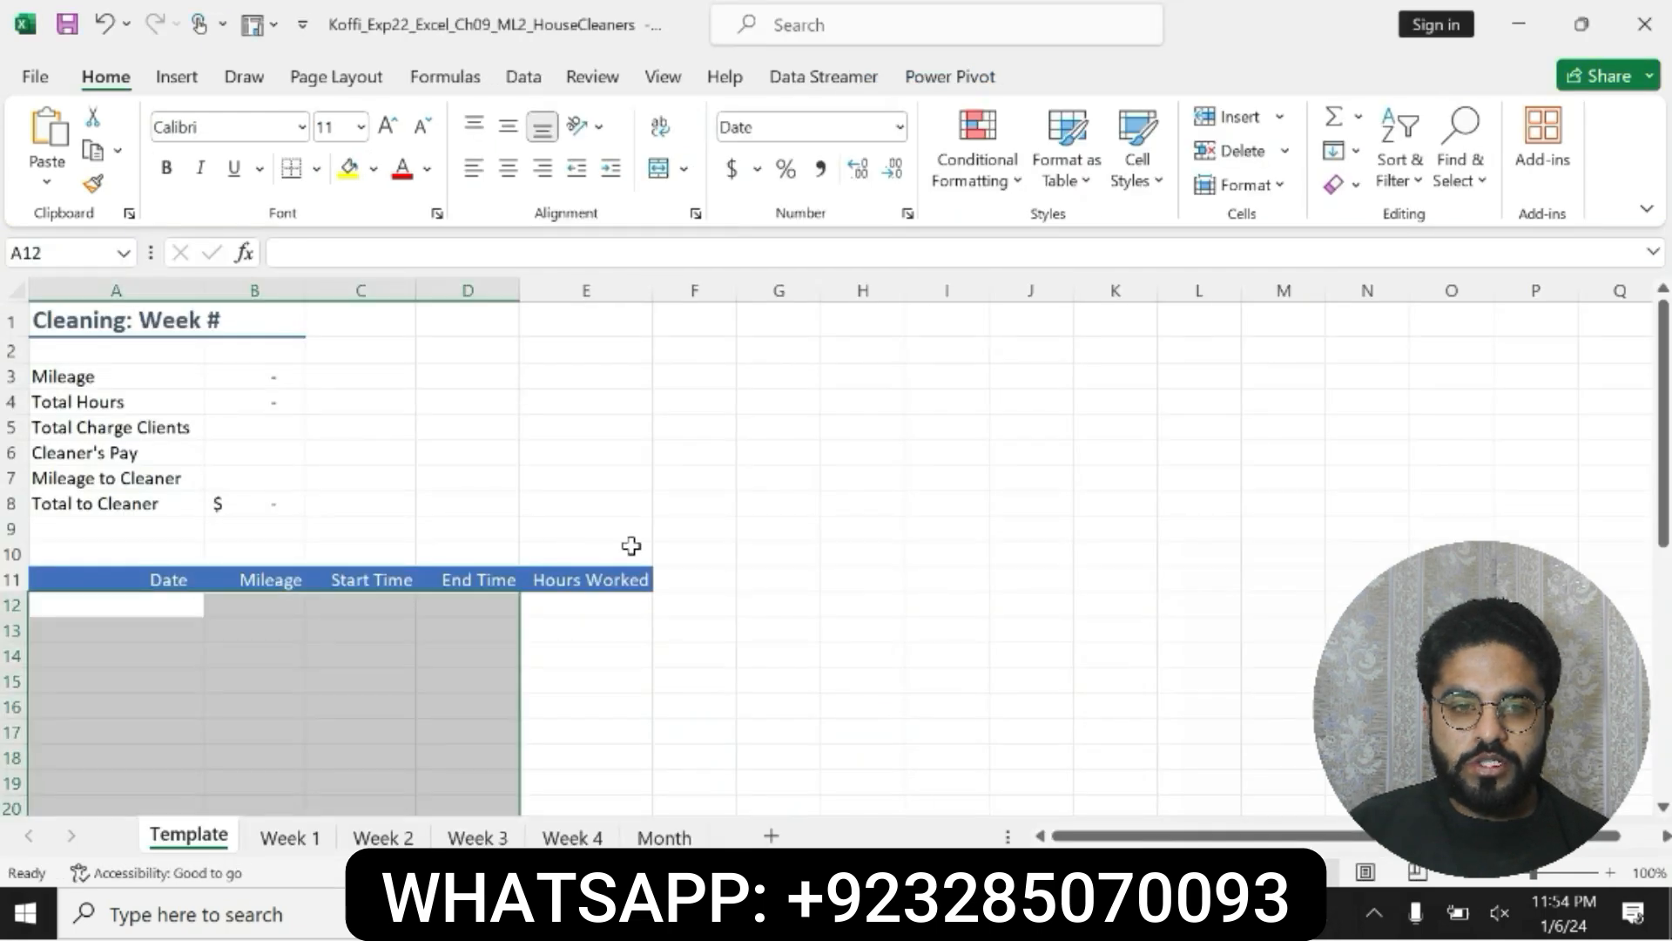
pyautogui.hotkey('alt', 'Tab')
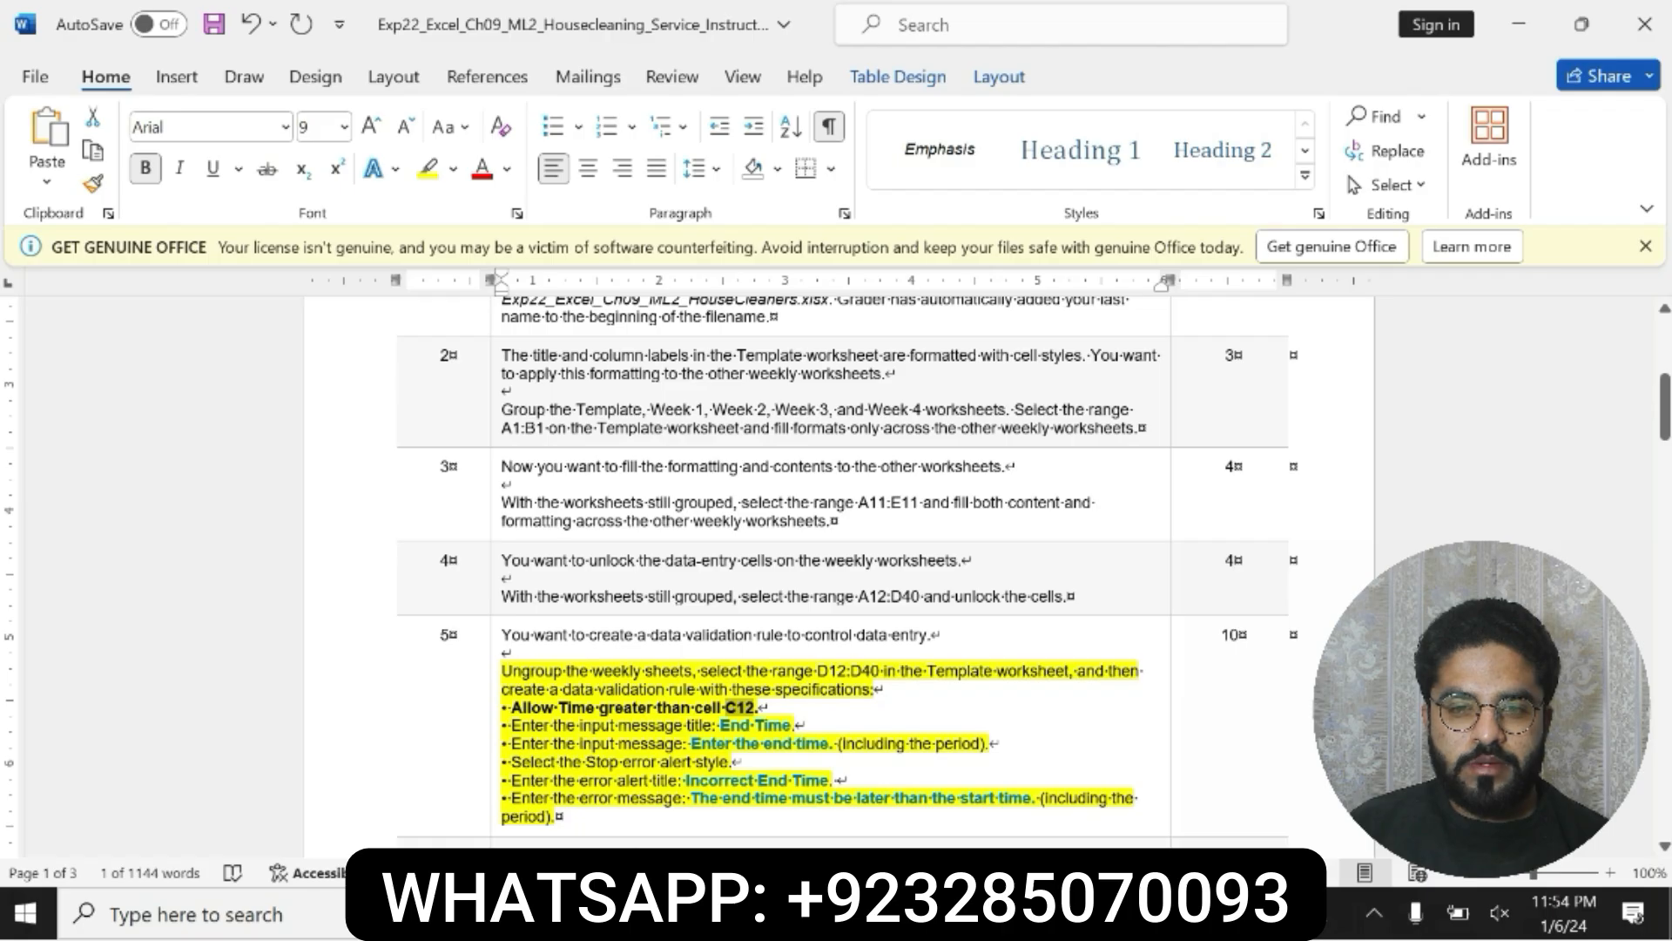
# Step: Copy the range reference D12:D40 from step 5 and select that range on the Template worksheet in Excel
pyautogui.doubleClick(867, 670)
pyautogui.hotkey('ctrl', 'c')
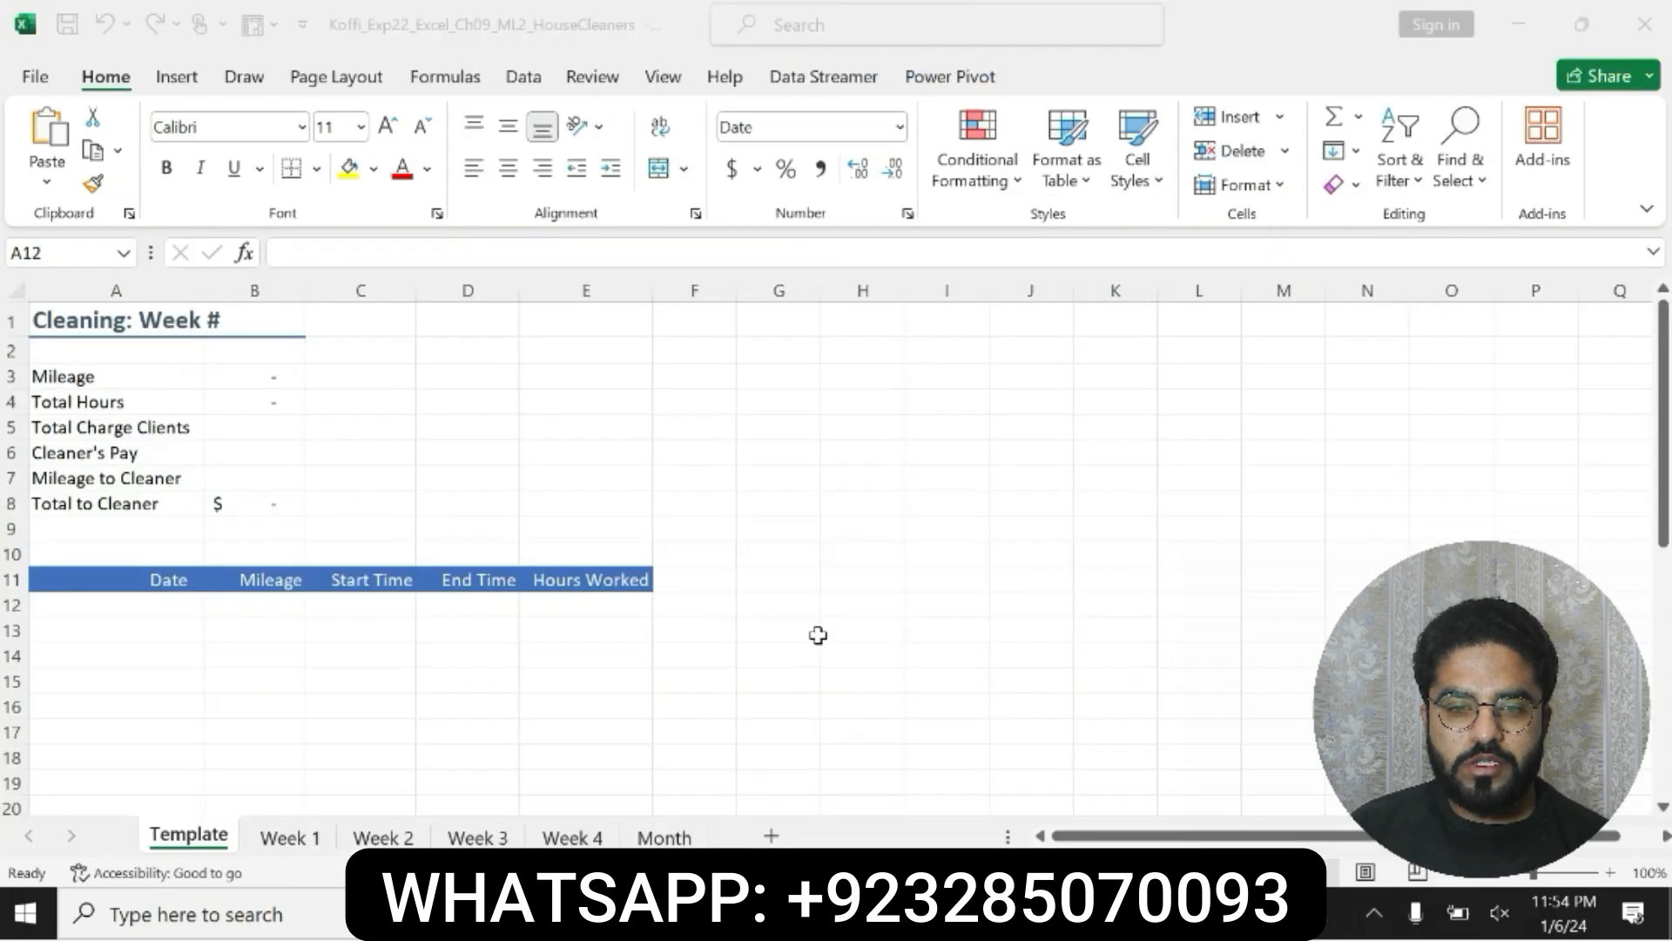
pyautogui.hotkey('alt', 'Tab')
pyautogui.click(75, 251)
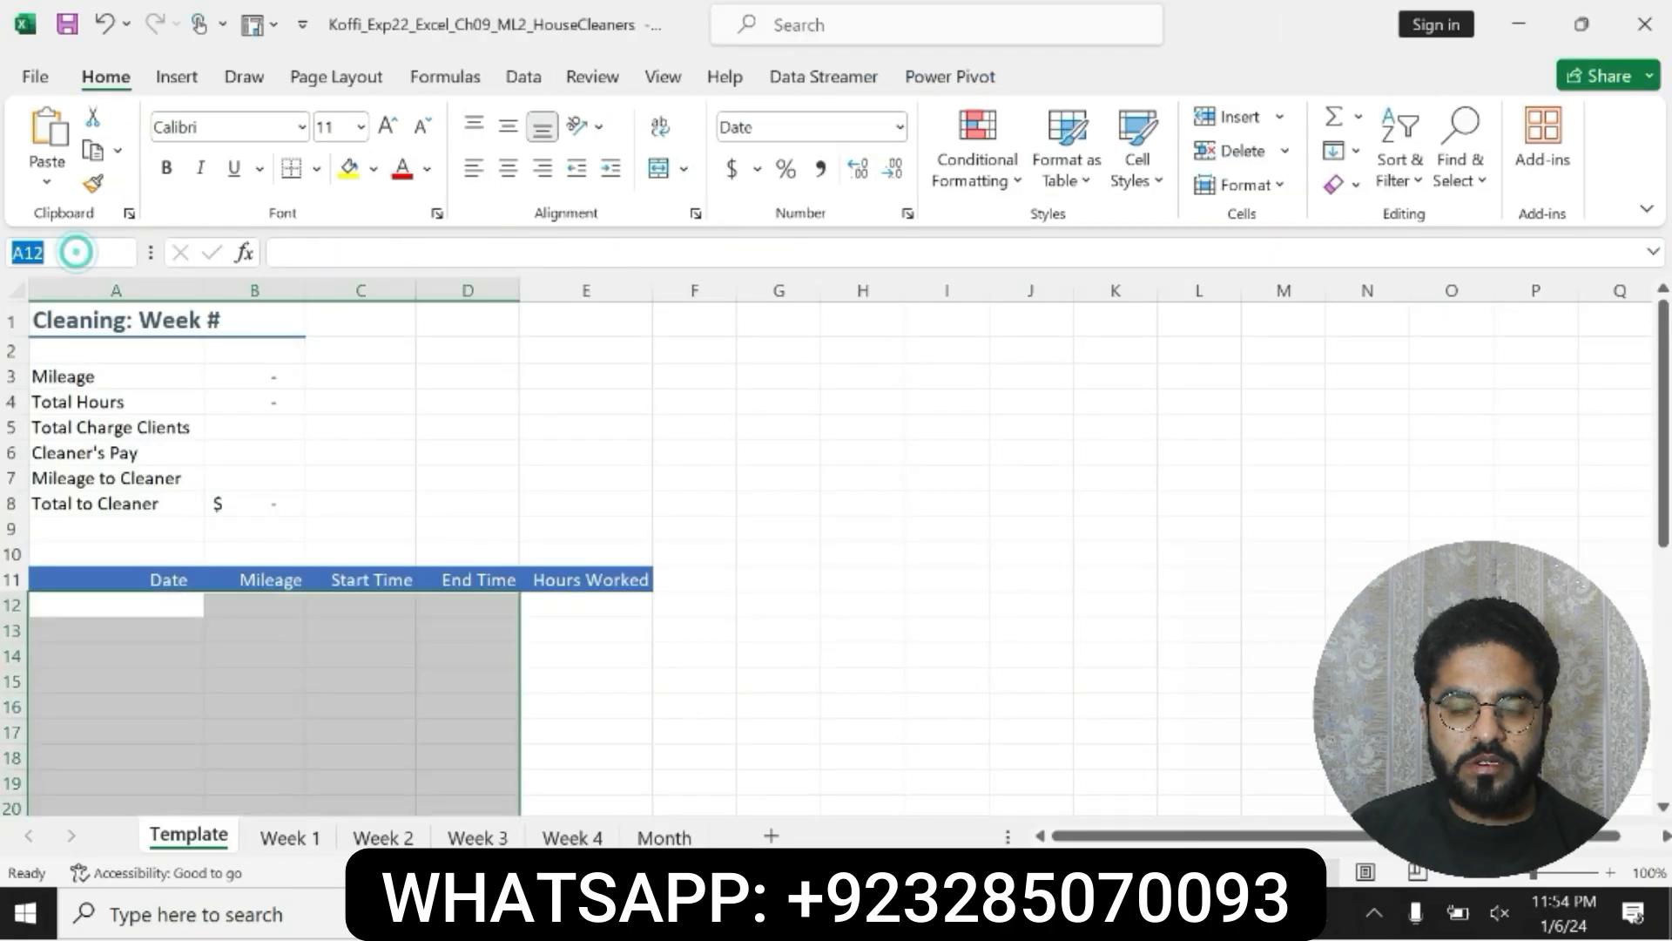
pyautogui.hotkey('ctrl', 'v')
pyautogui.press('Return')
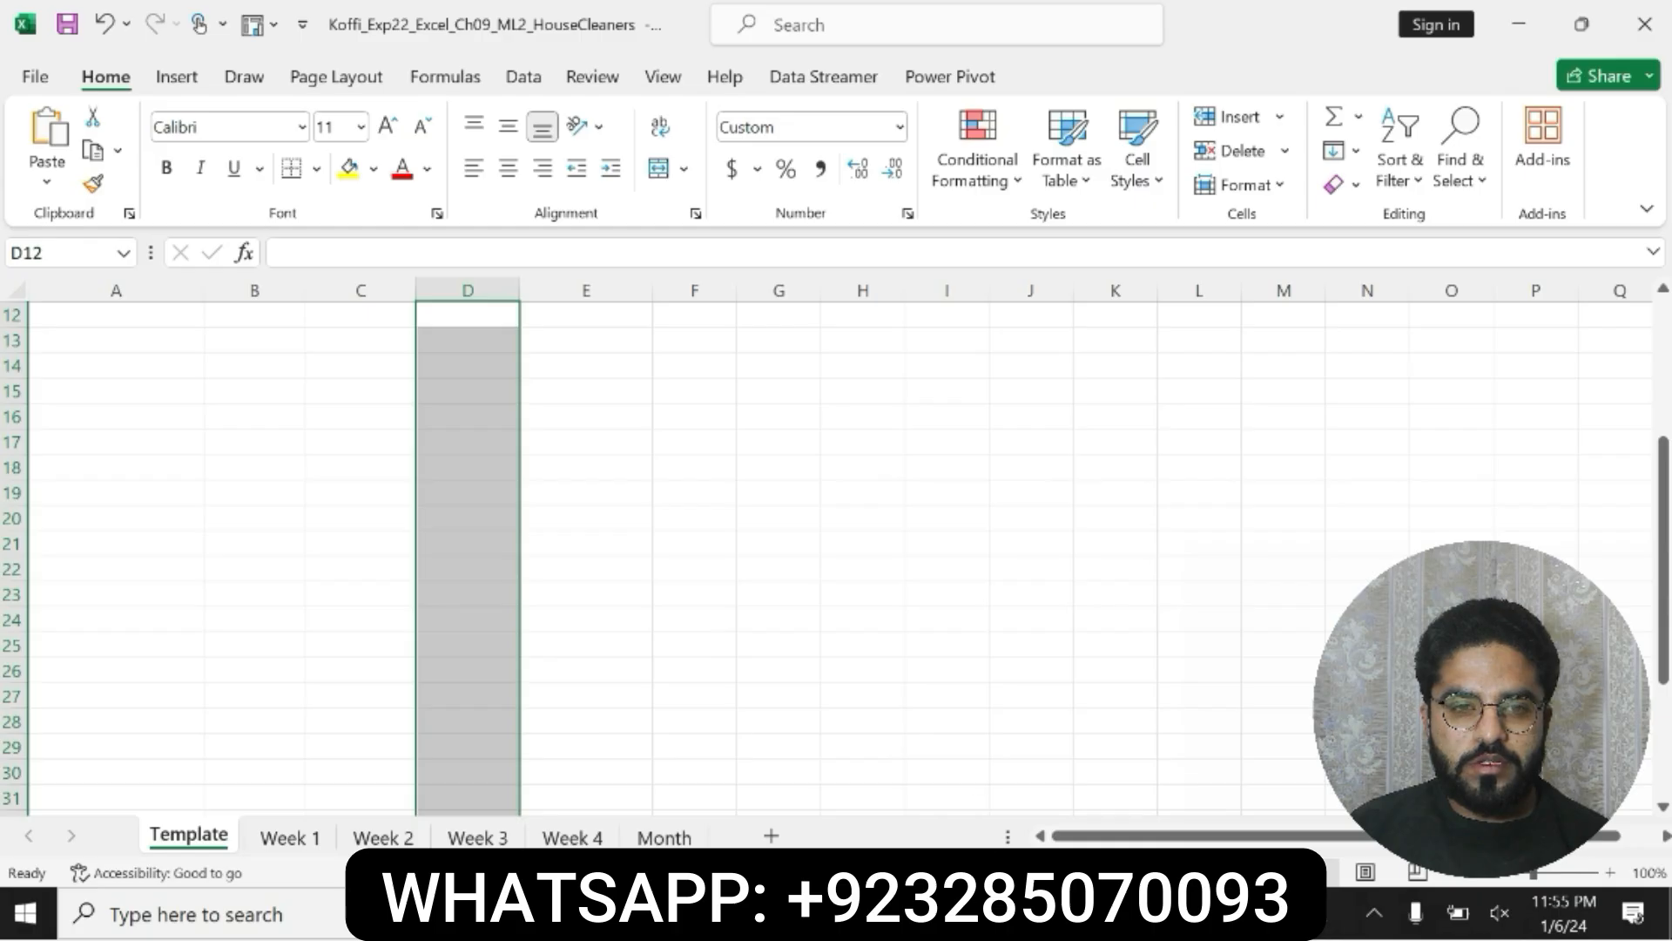
# Step: Compare the Template and Week 1 worksheets with the range and data validation instruction in step 5 of the Word document
pyautogui.hotkey('alt', 'Tab')
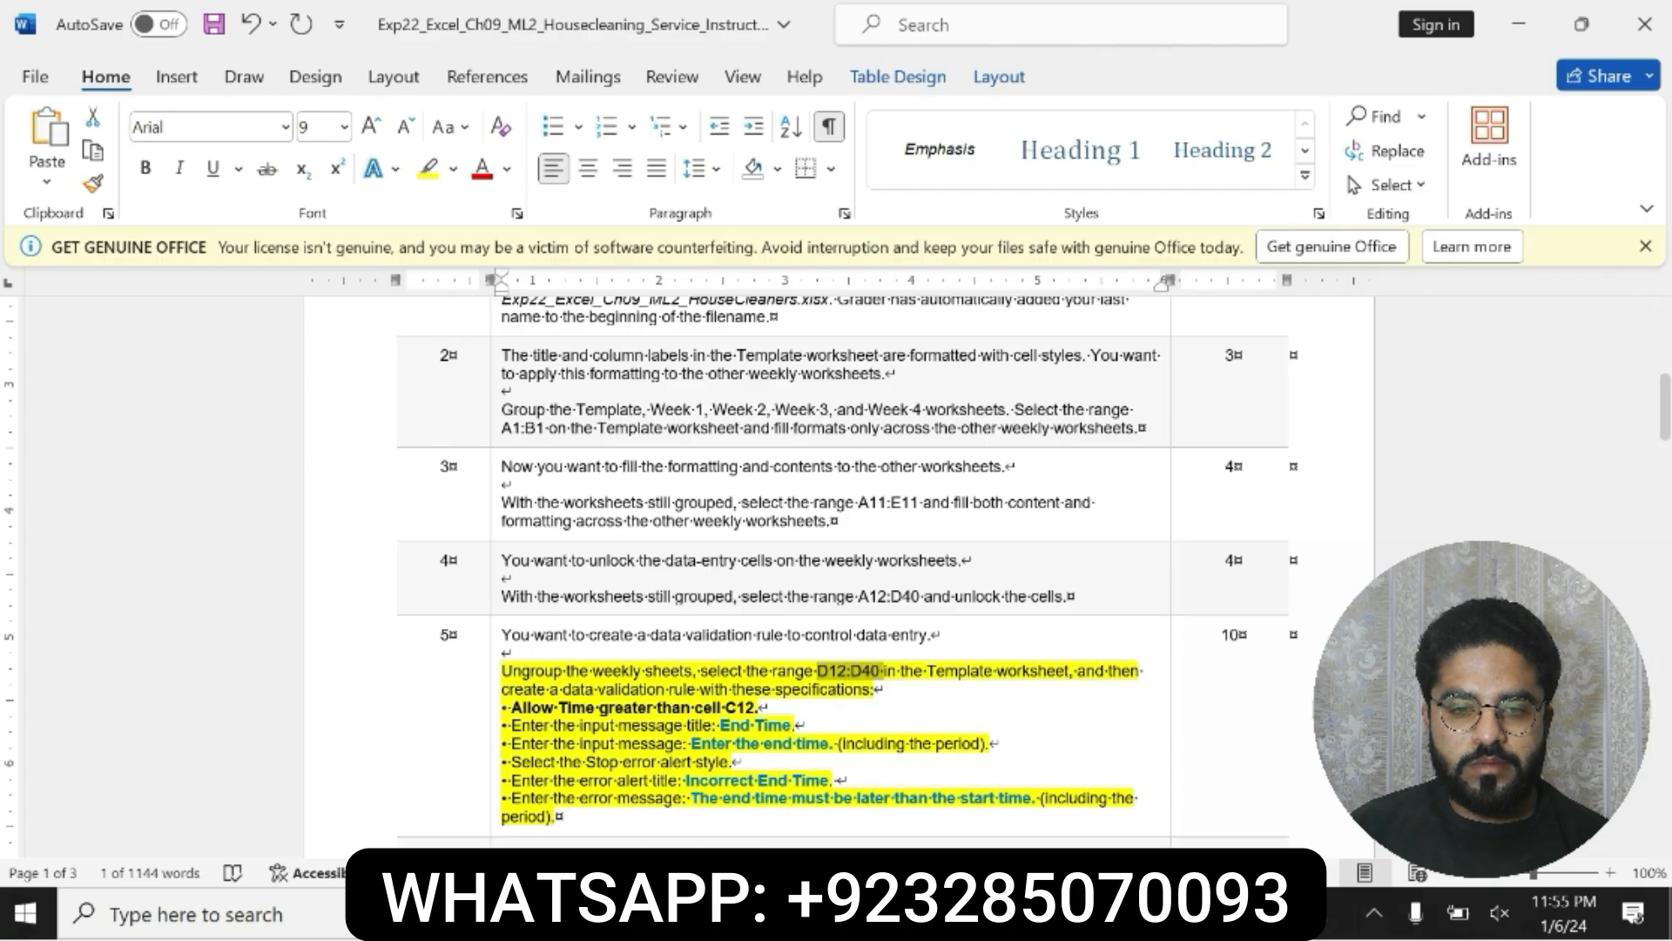
pyautogui.hotkey('alt', 'Tab')
pyautogui.click(290, 838)
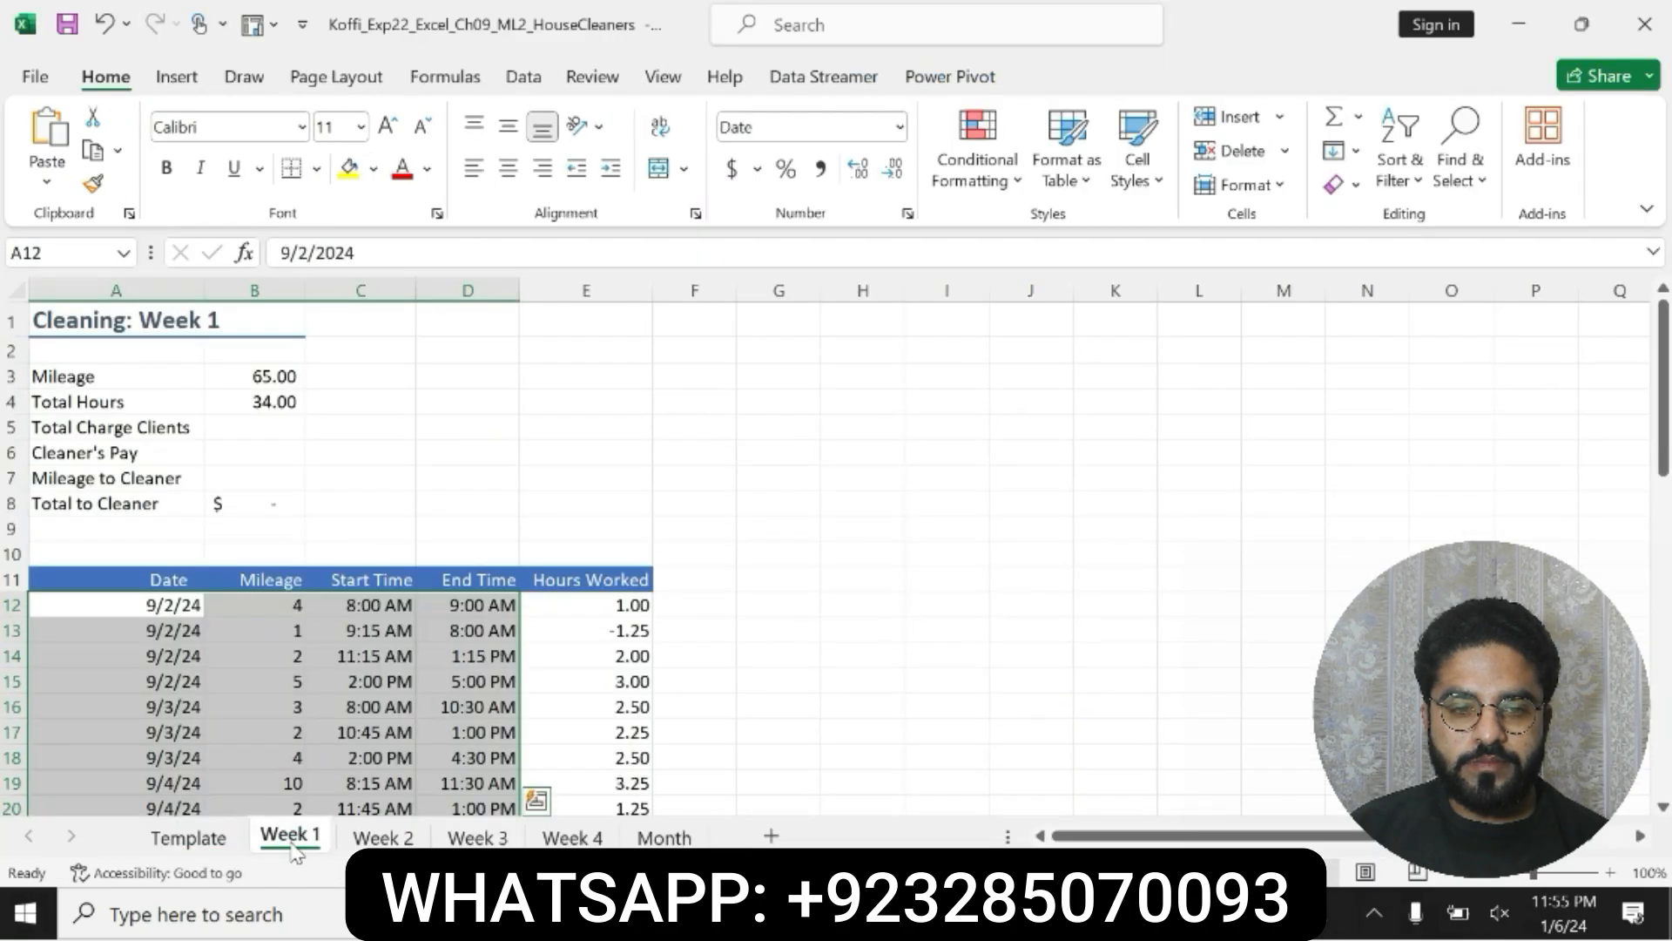
pyautogui.click(218, 840)
pyautogui.hotkey('ctrl', 'shift', 'pagedown')
pyautogui.hotkey('ctrl', 'shift', 'pagedown')
pyautogui.hotkey('ctrl', 'shift', 'pagedown')
pyautogui.hotkey('ctrl', 'shift', 'pagedown')
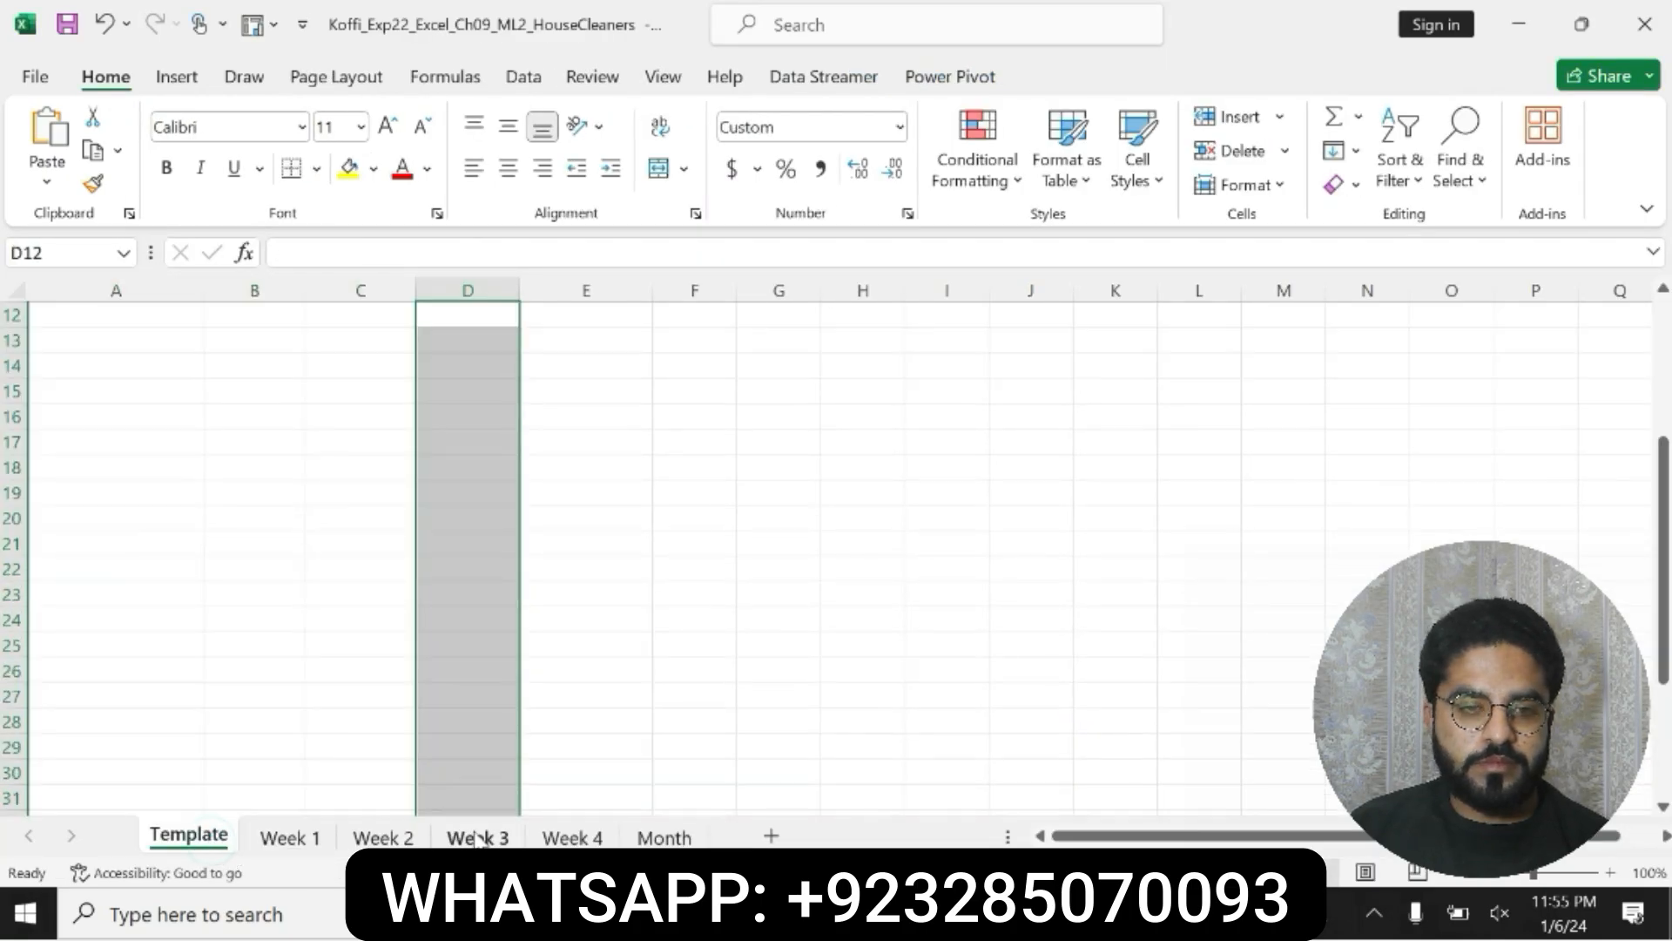
pyautogui.click(178, 839)
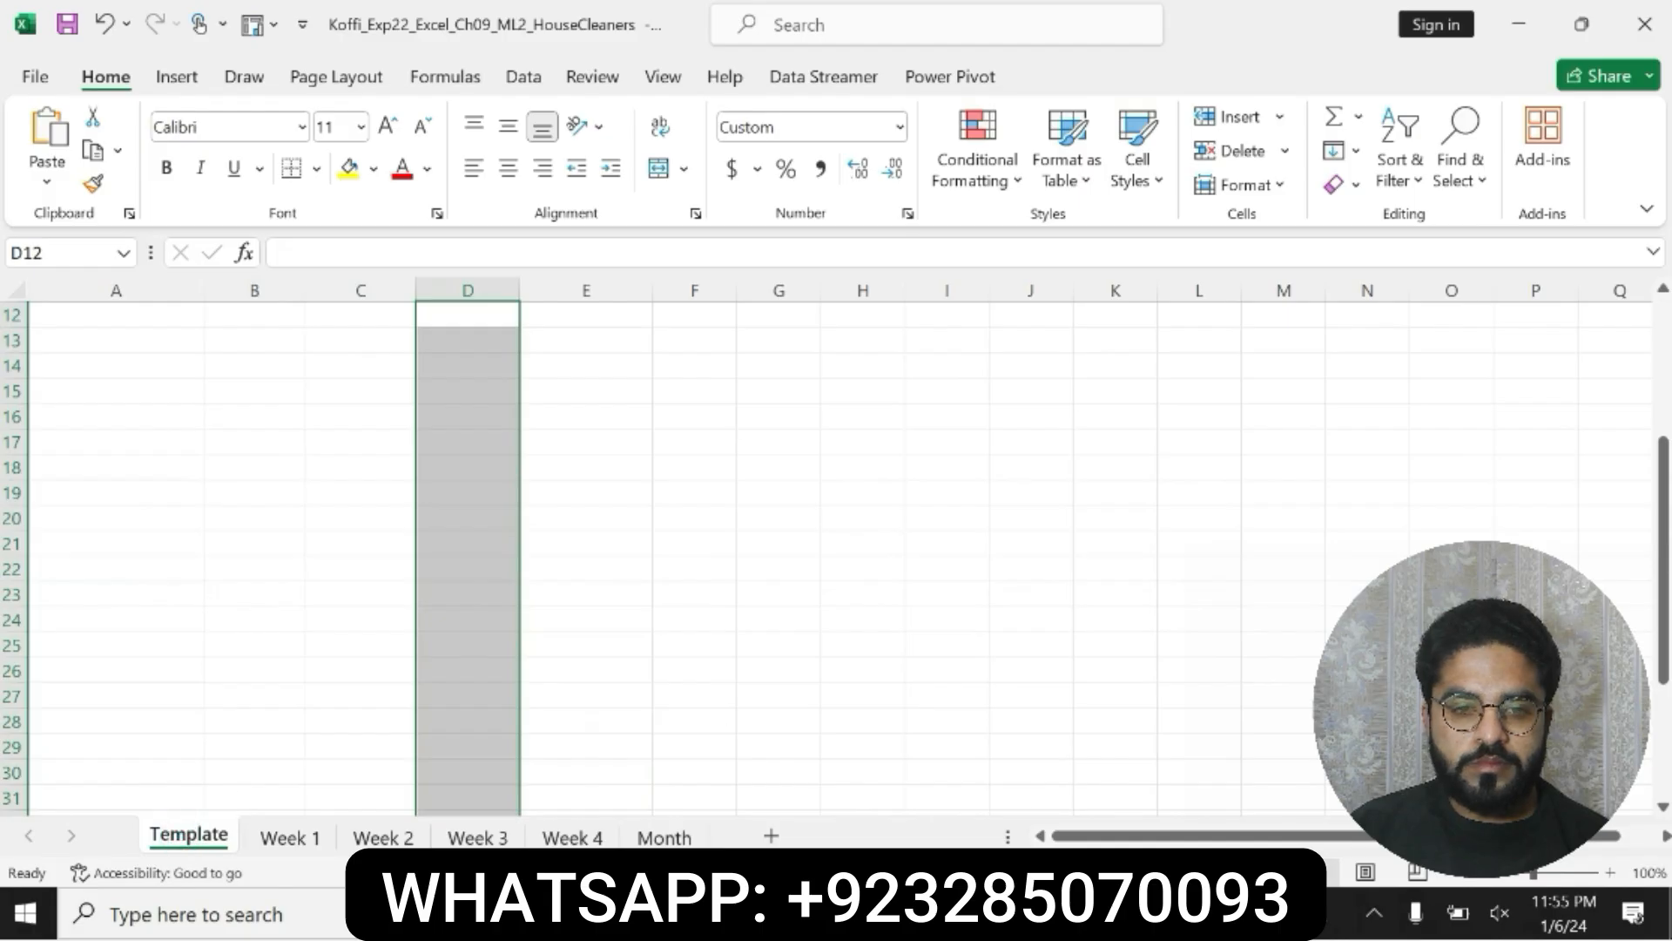
pyautogui.hotkey('alt', 'Tab')
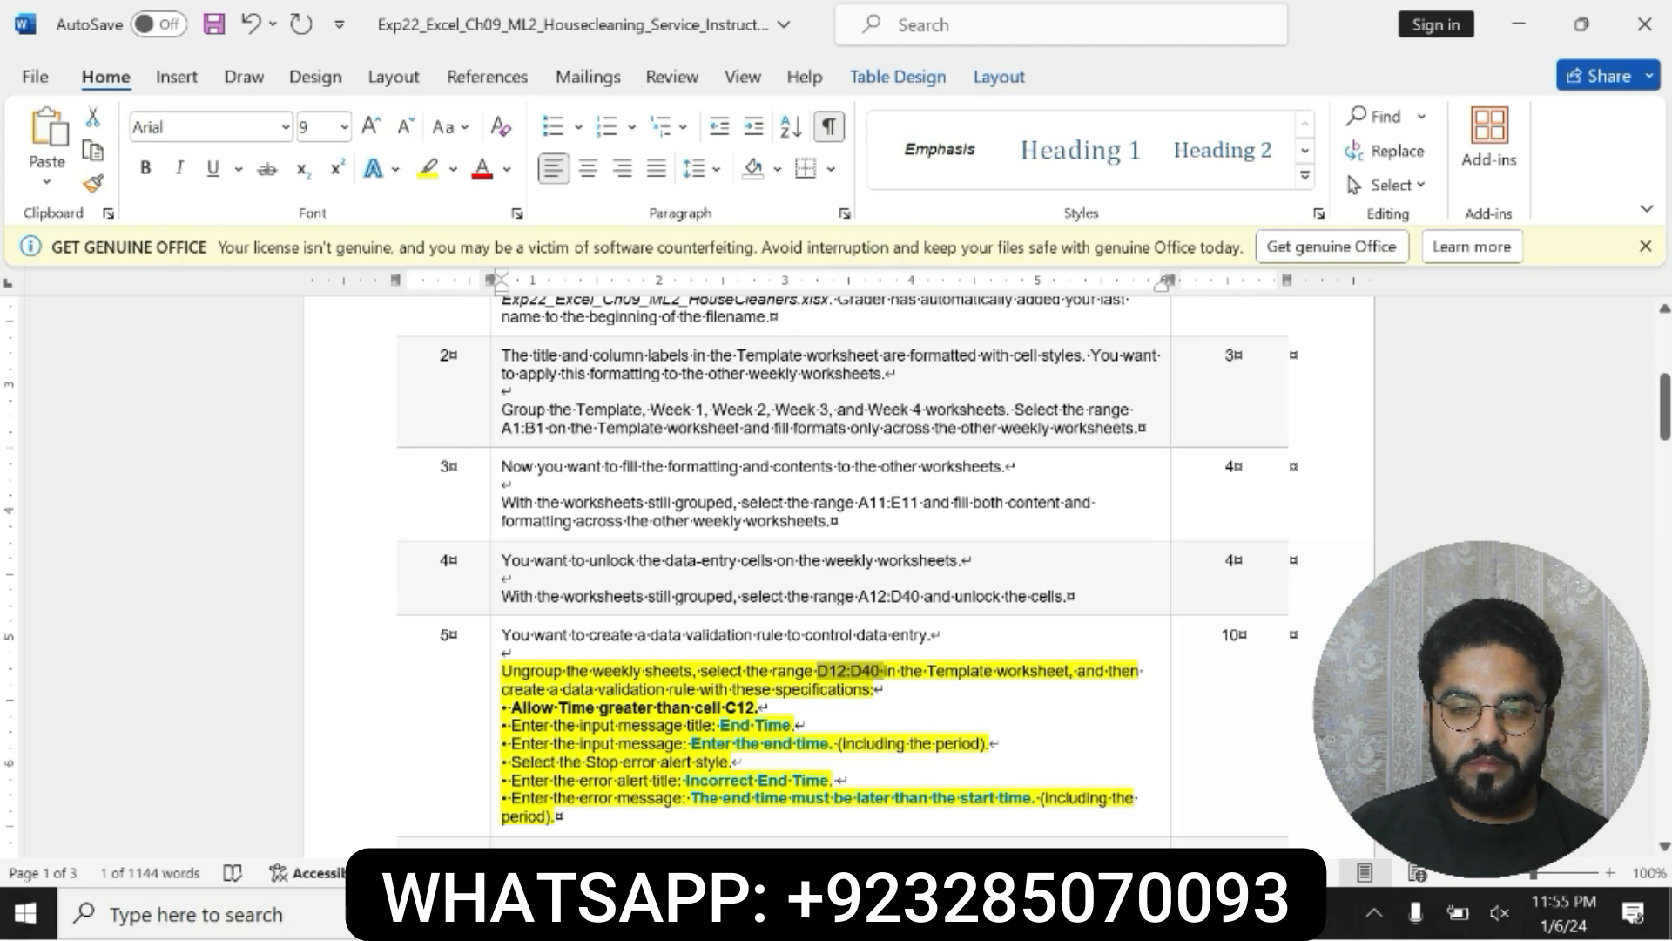
pyautogui.moveTo(816, 672); pyautogui.dragTo(874, 675)
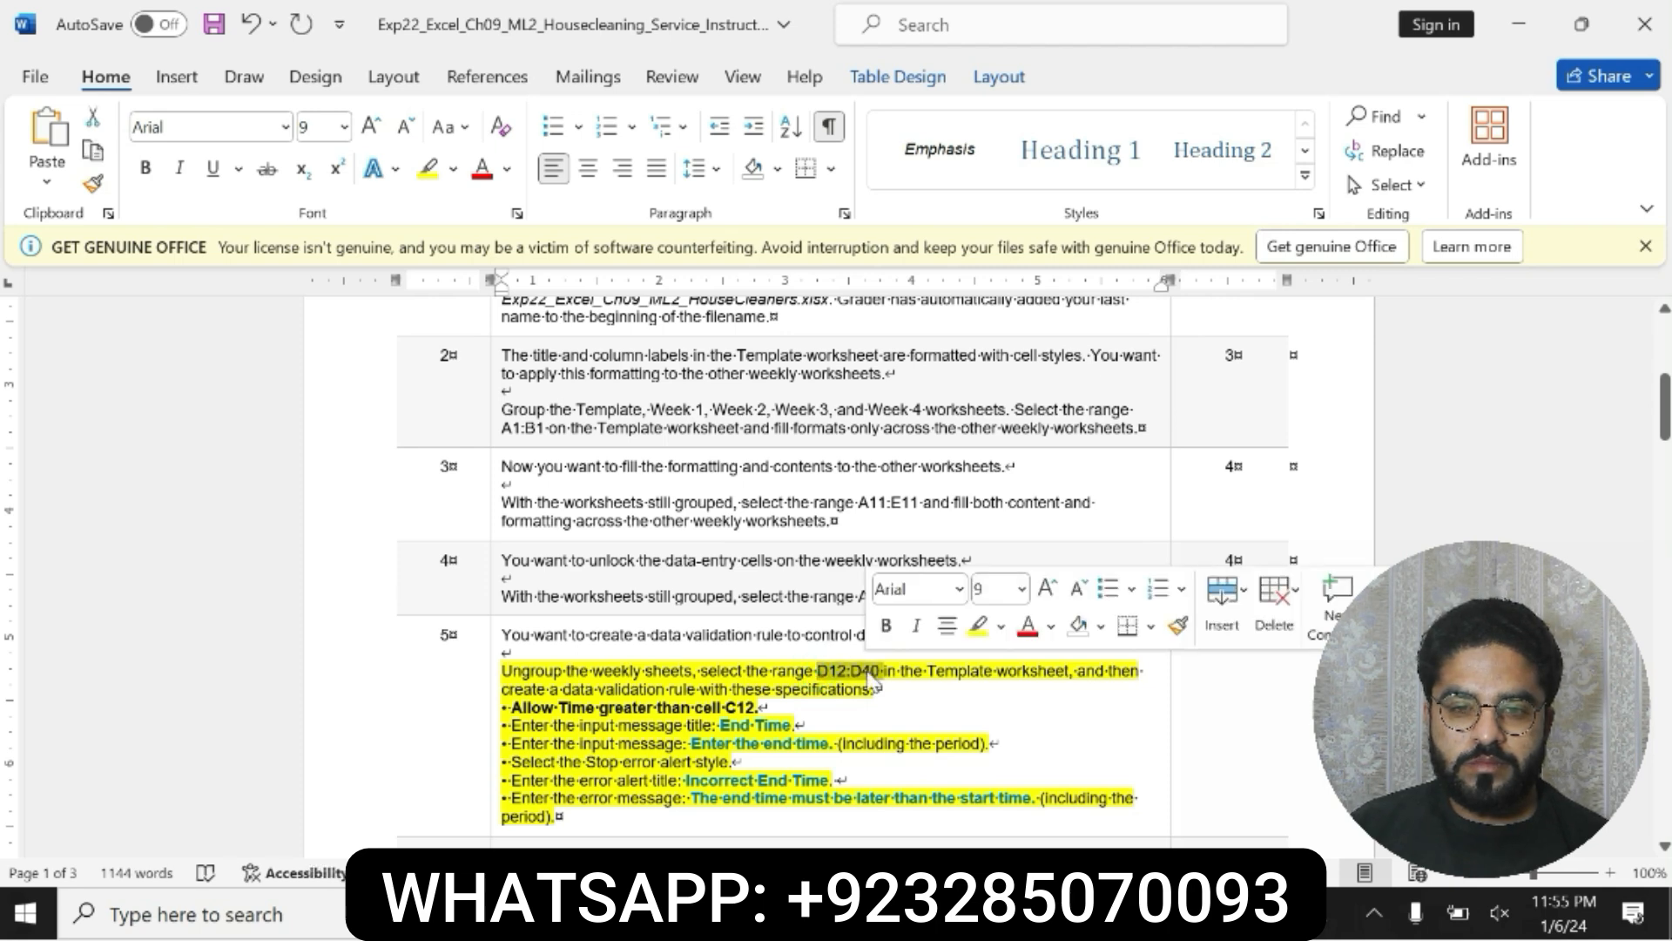
pyautogui.hotkey('alt', 'Tab')
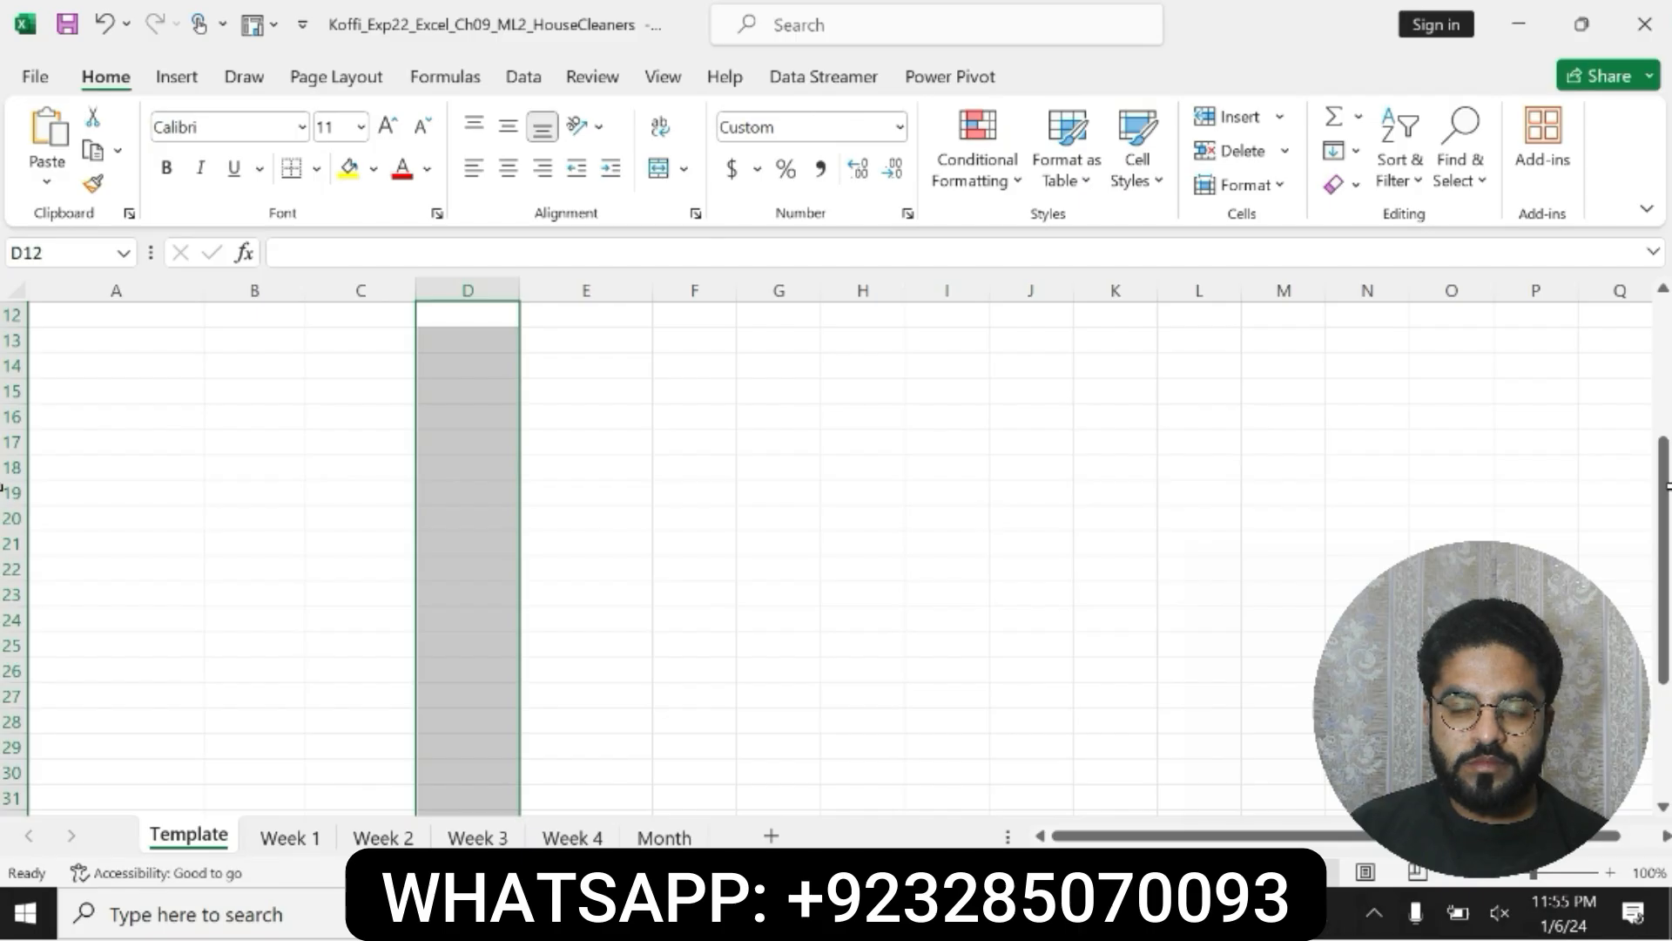
pyautogui.moveTo(1665, 485); pyautogui.dragTo(1665, 349)
pyautogui.hotkey('alt', 'Tab')
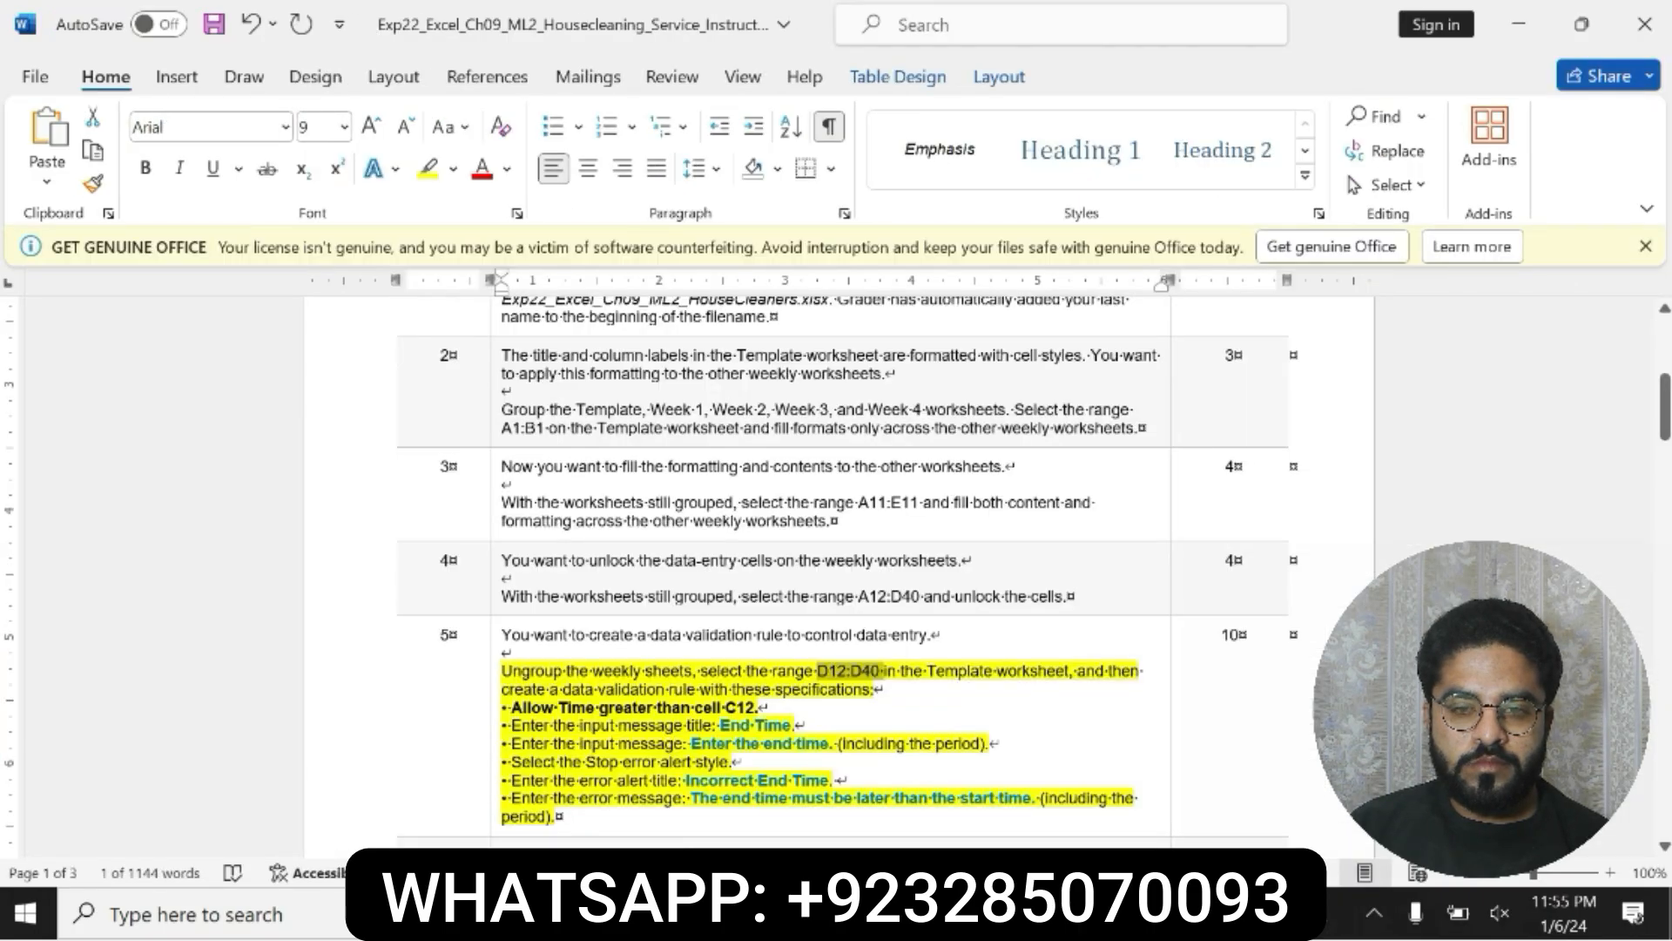
pyautogui.moveTo(501, 689); pyautogui.dragTo(775, 689)
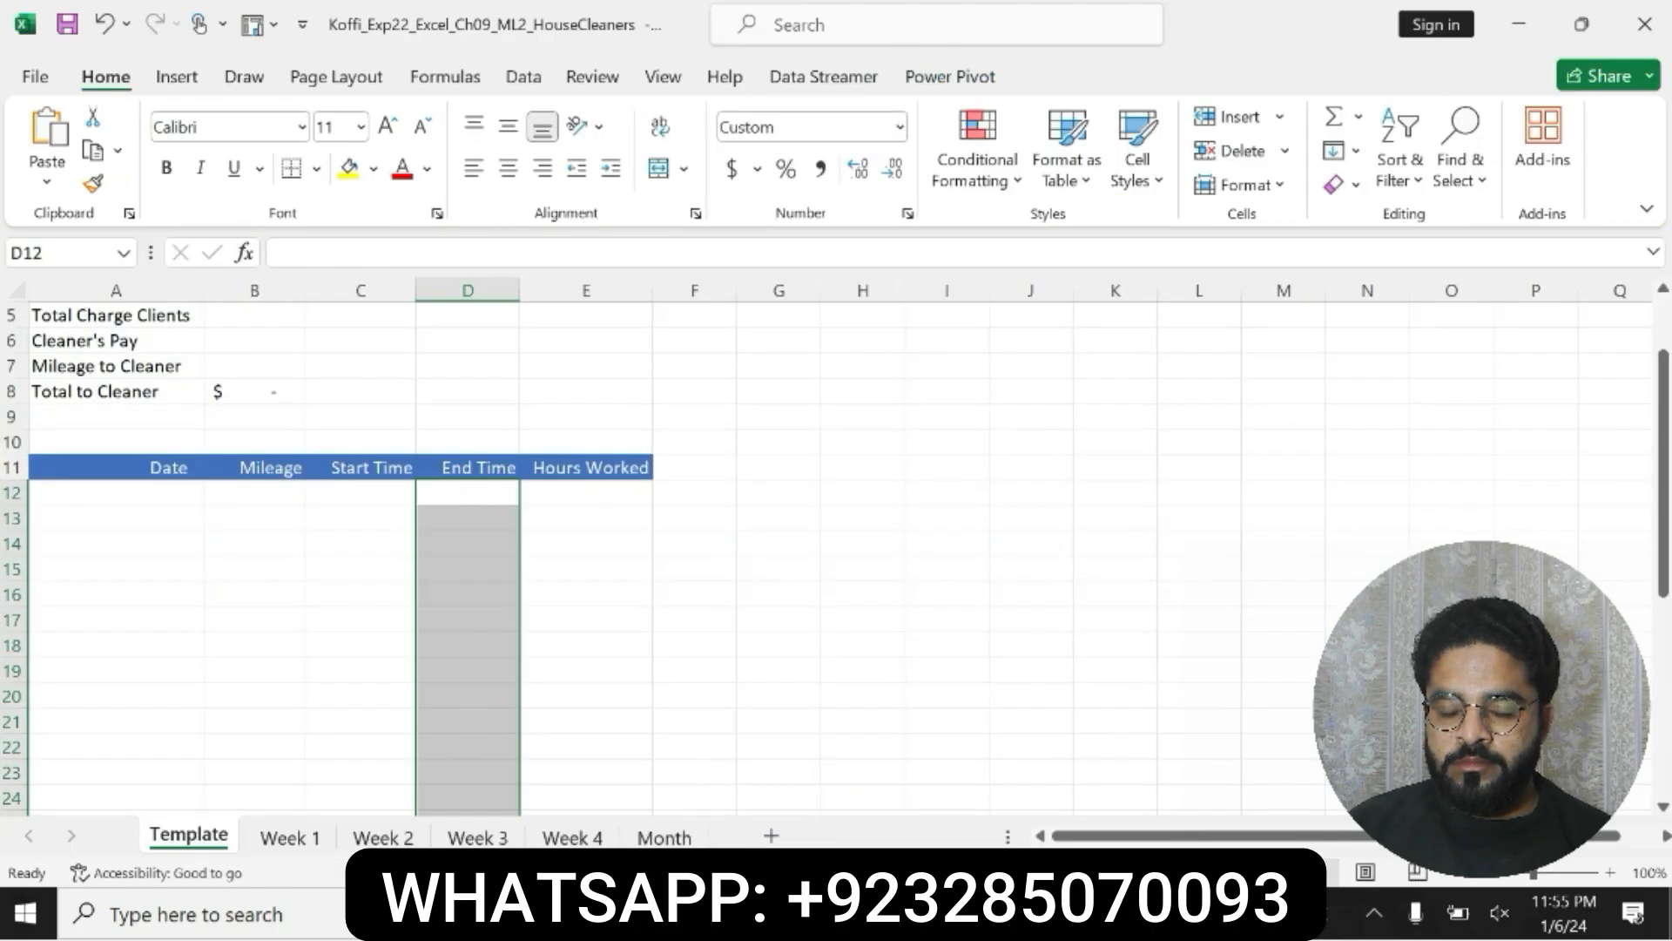
# Step: In Excel, start a data validation rule for D12:D40 on the Template worksheet and allow Time values
pyautogui.hotkey('alt', 'Tab')
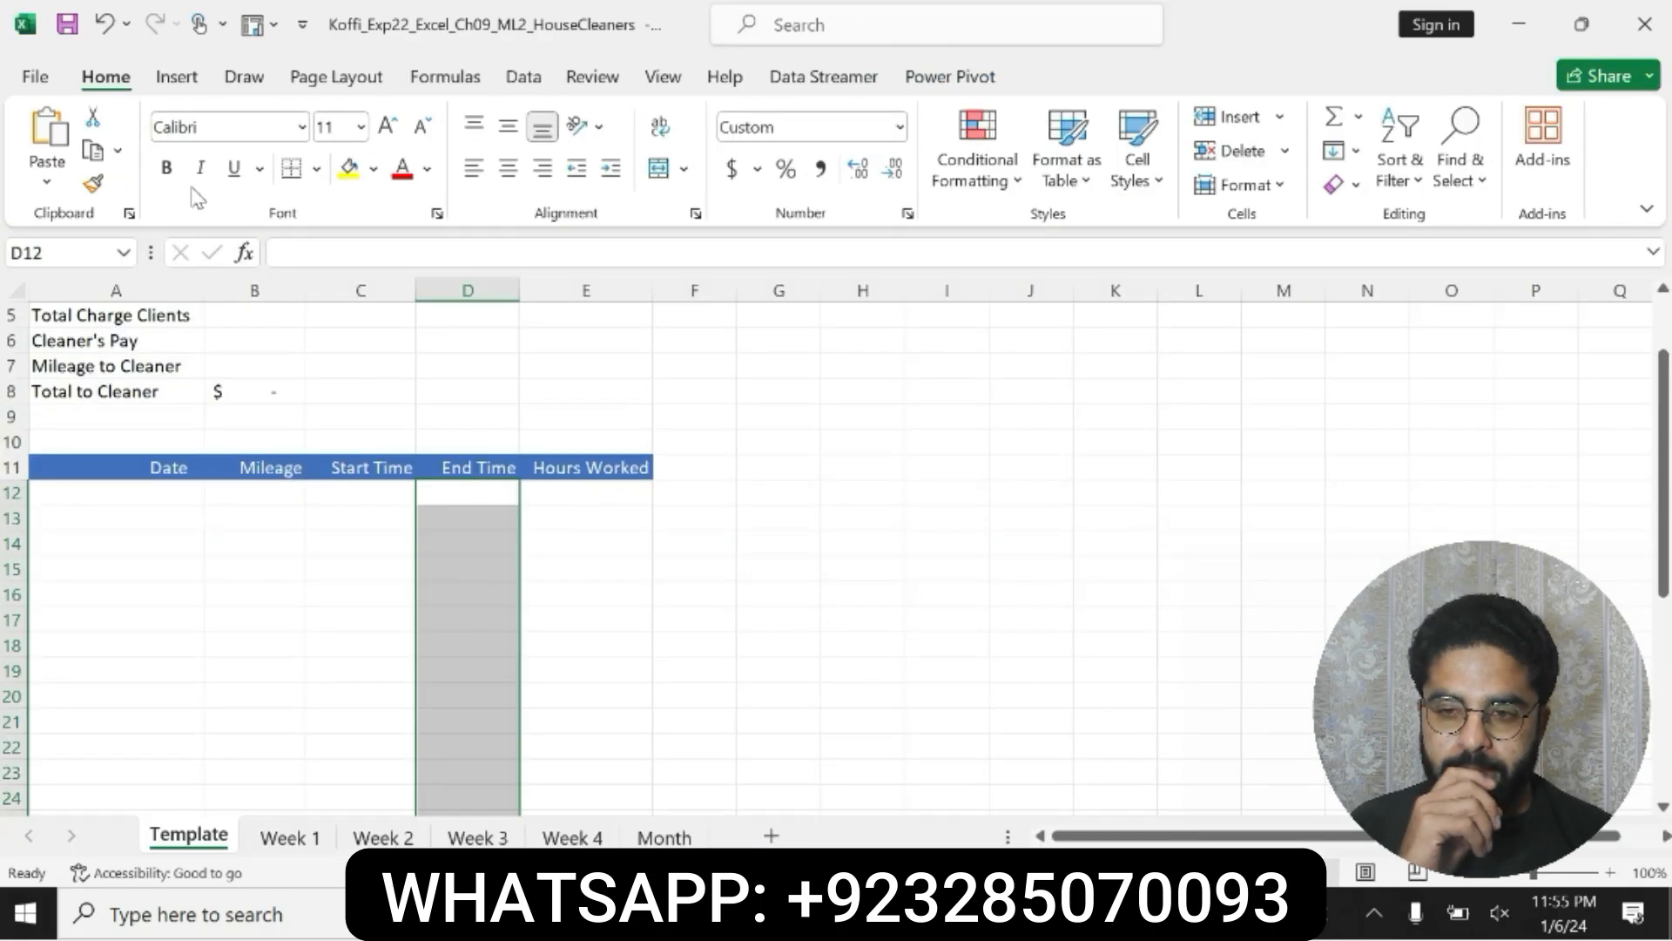
pyautogui.click(523, 76)
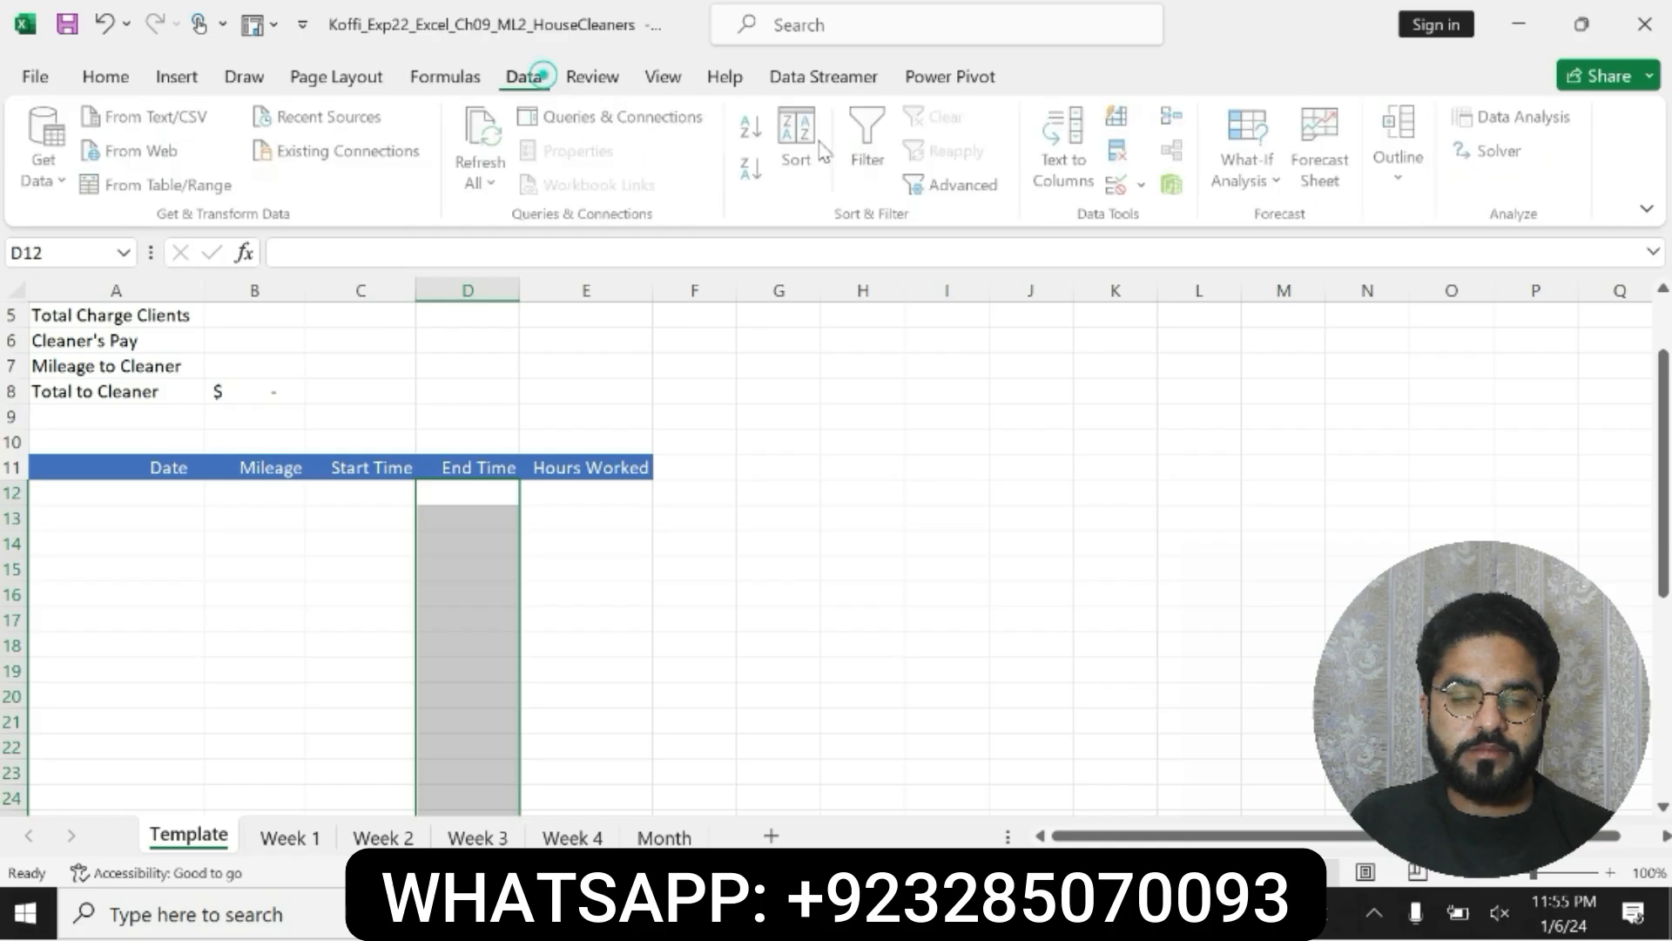
pyautogui.click(1145, 186)
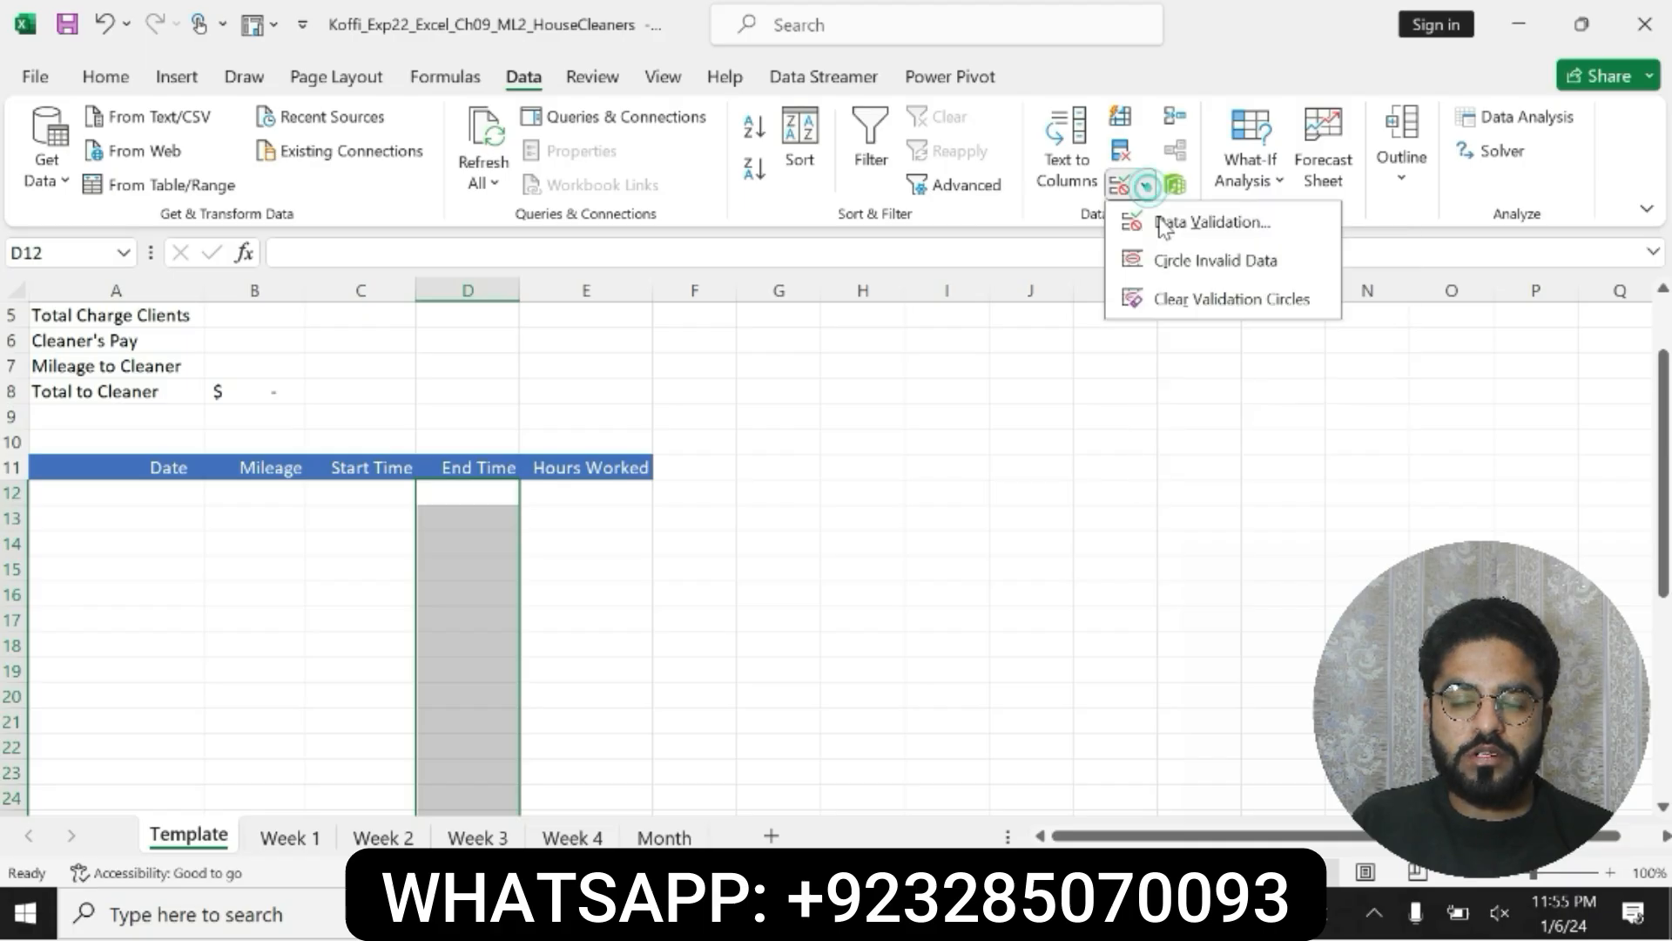
pyautogui.click(1163, 225)
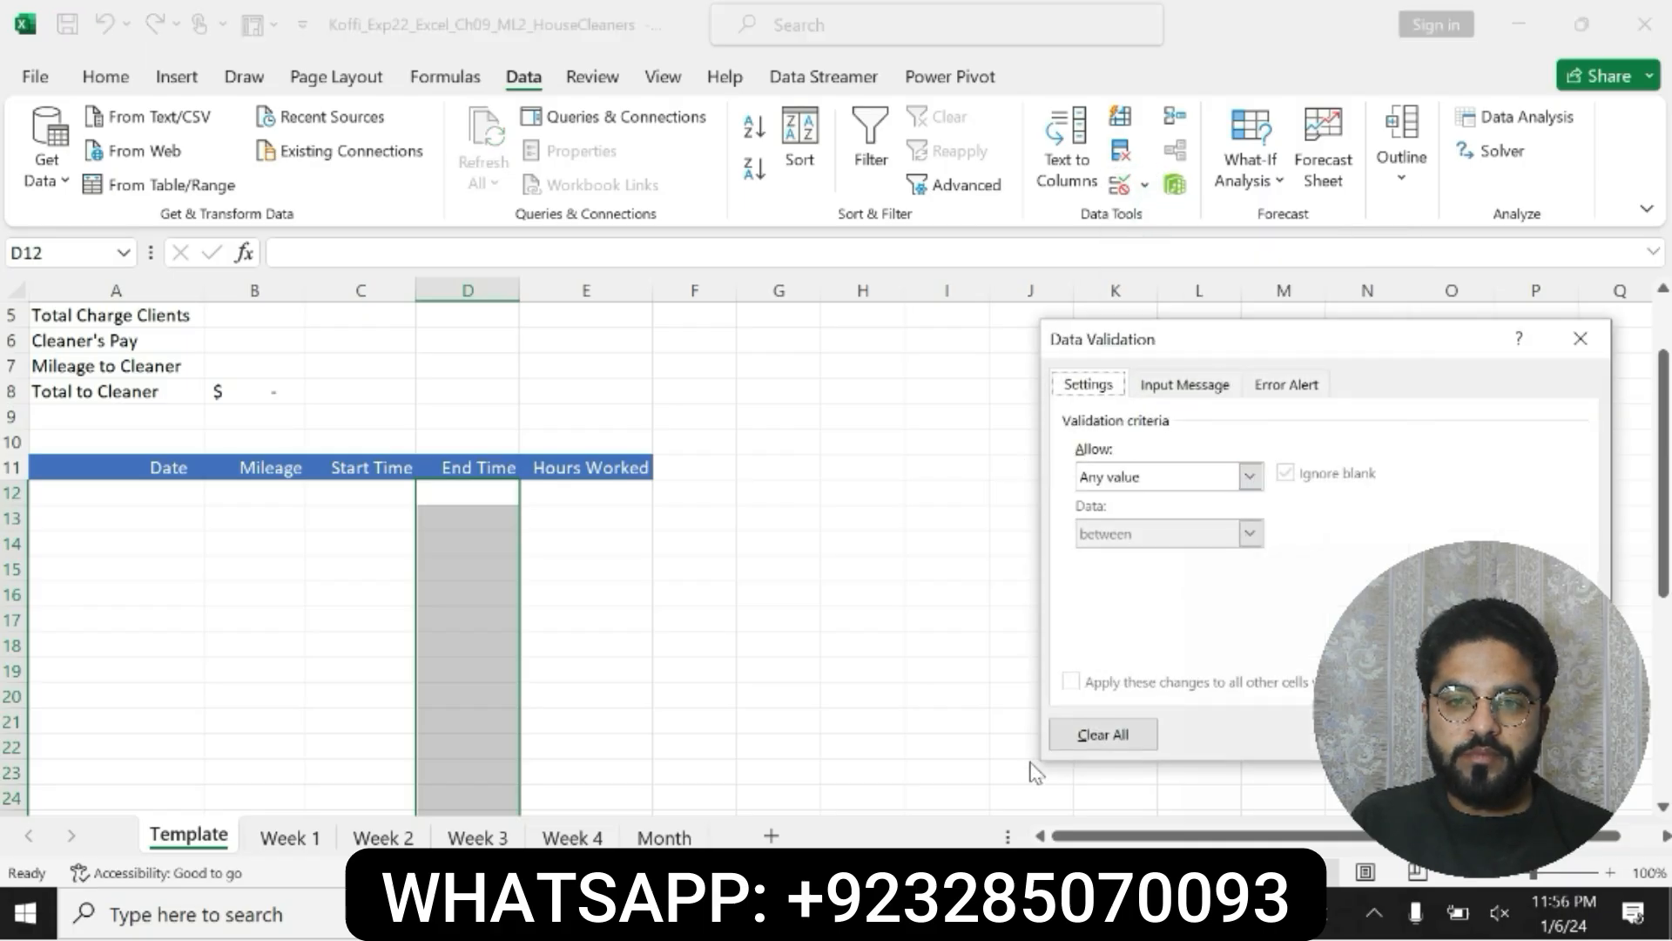
pyautogui.hotkey('alt', 'Tab')
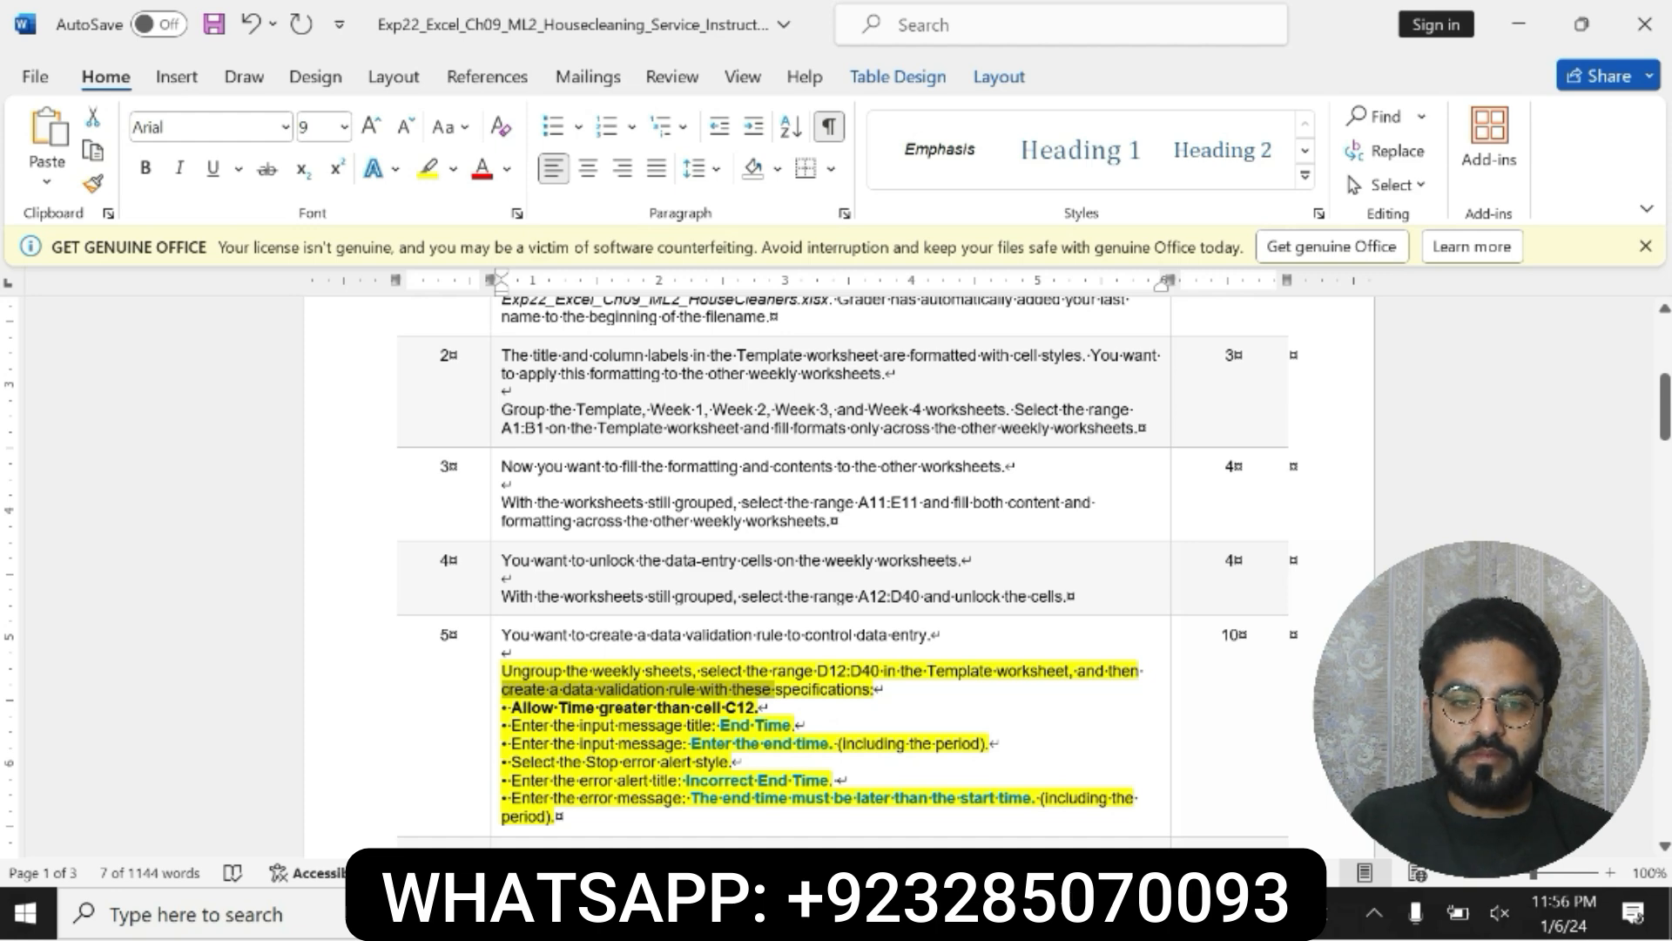
pyautogui.hotkey('alt', 'Tab')
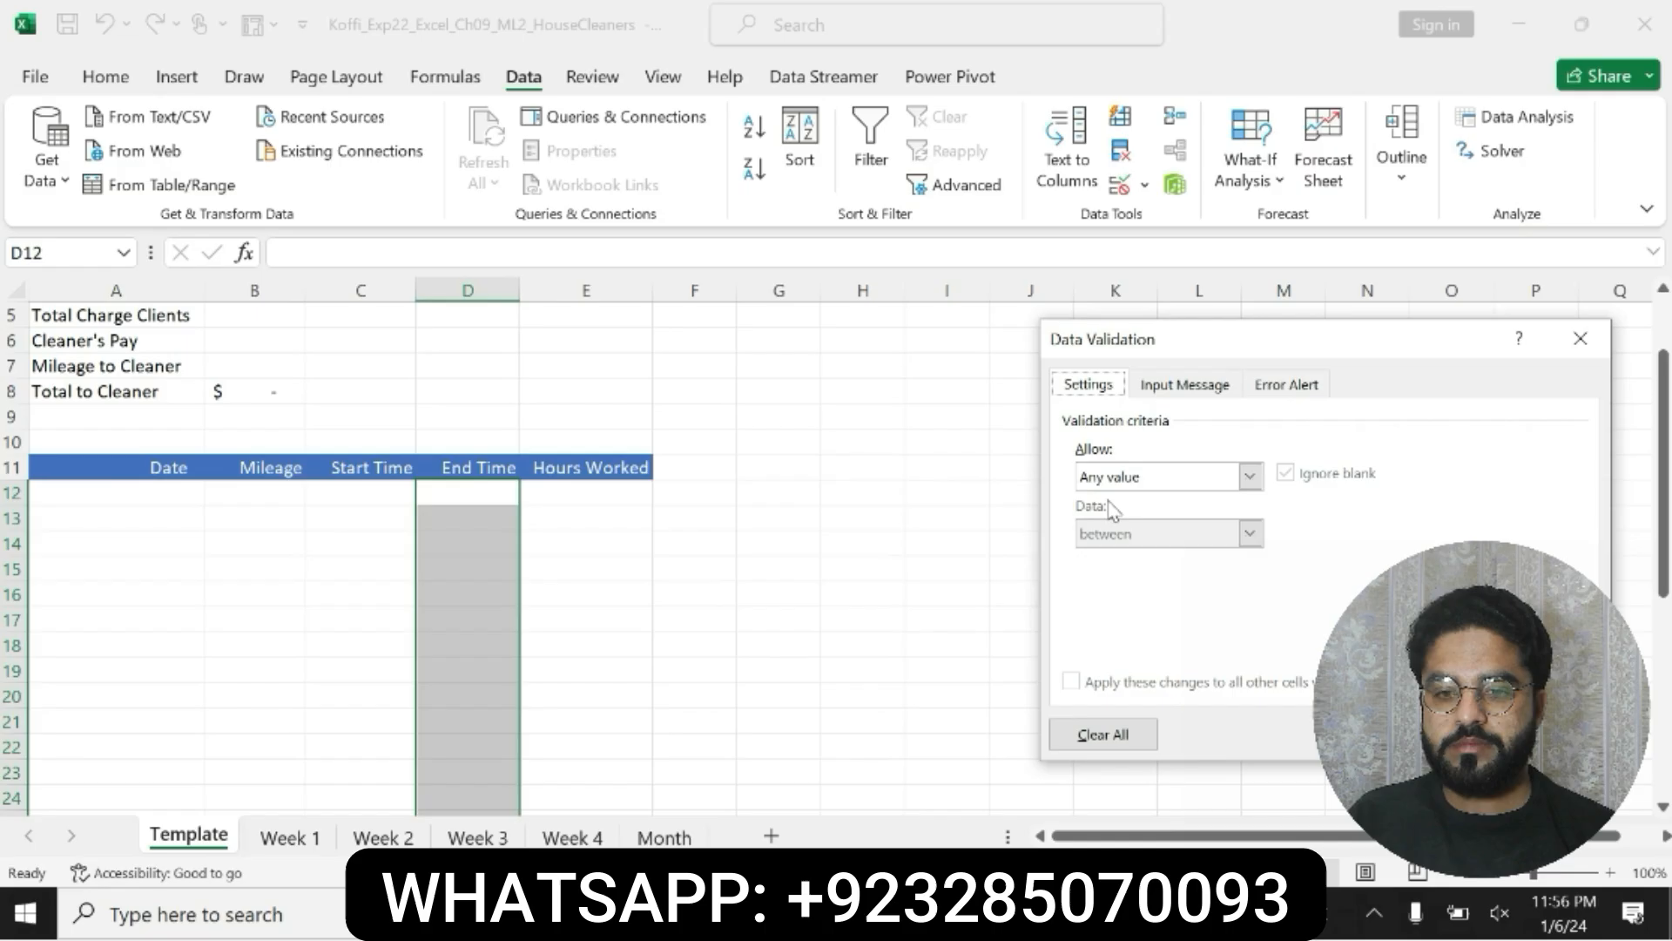
pyautogui.click(1251, 479)
pyautogui.click(1123, 585)
pyautogui.click(1125, 588)
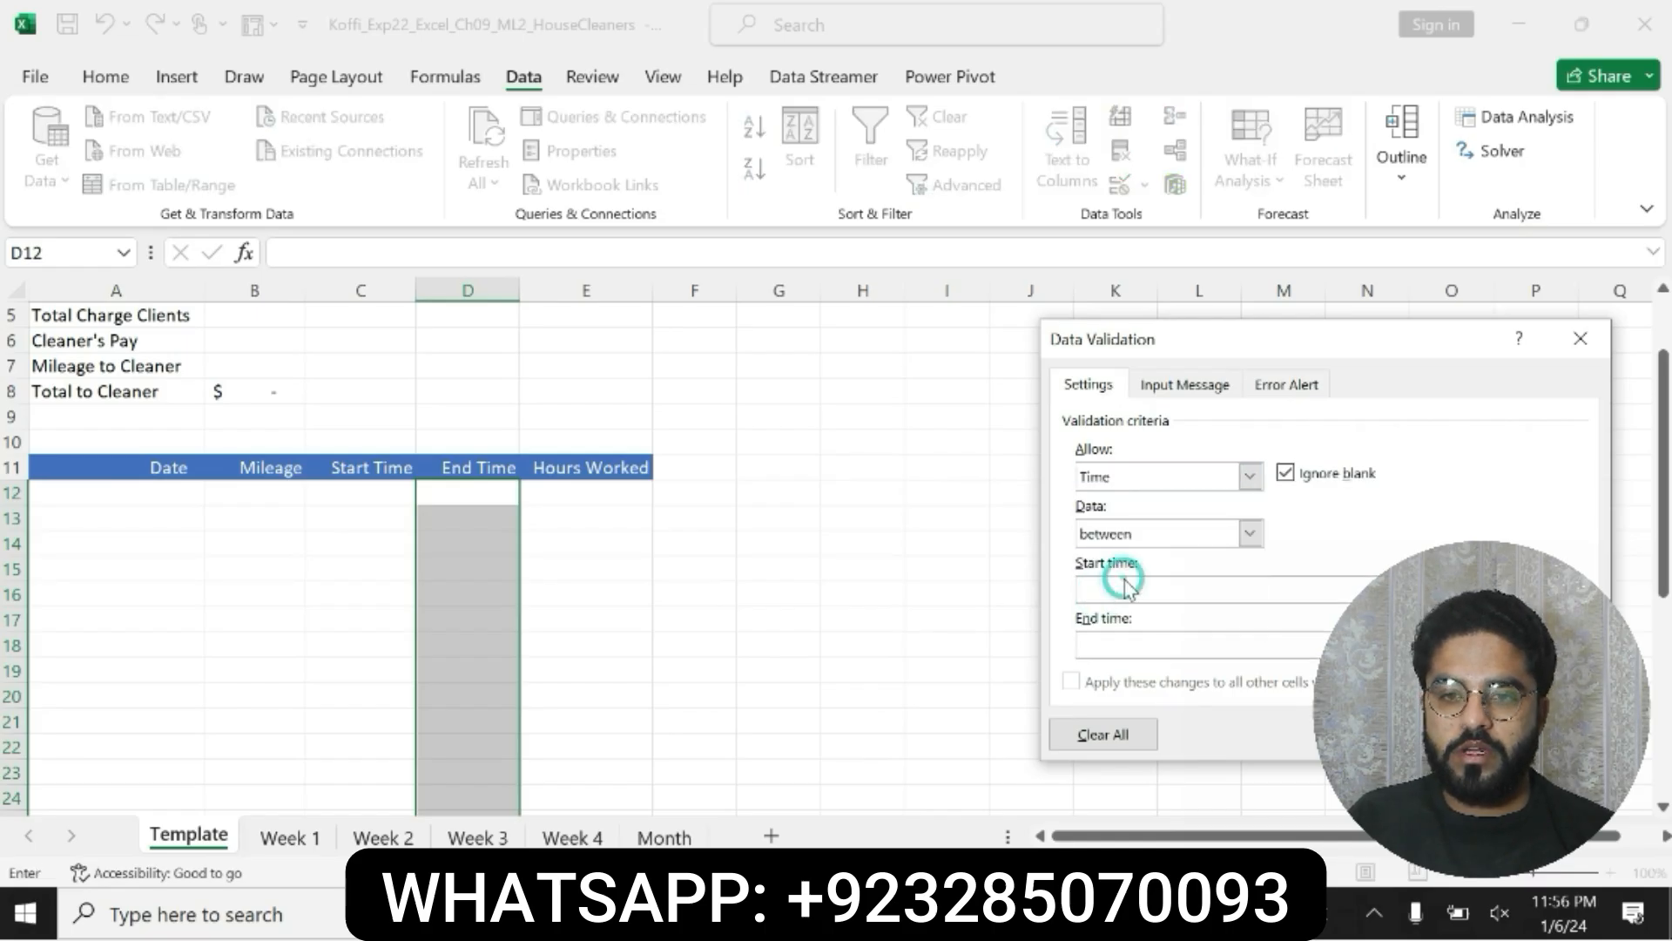
# Step: Check the criterion in Word, then set the Excel rule to greater than with =C12 as the start time
pyautogui.hotkey('alt', 'Tab')
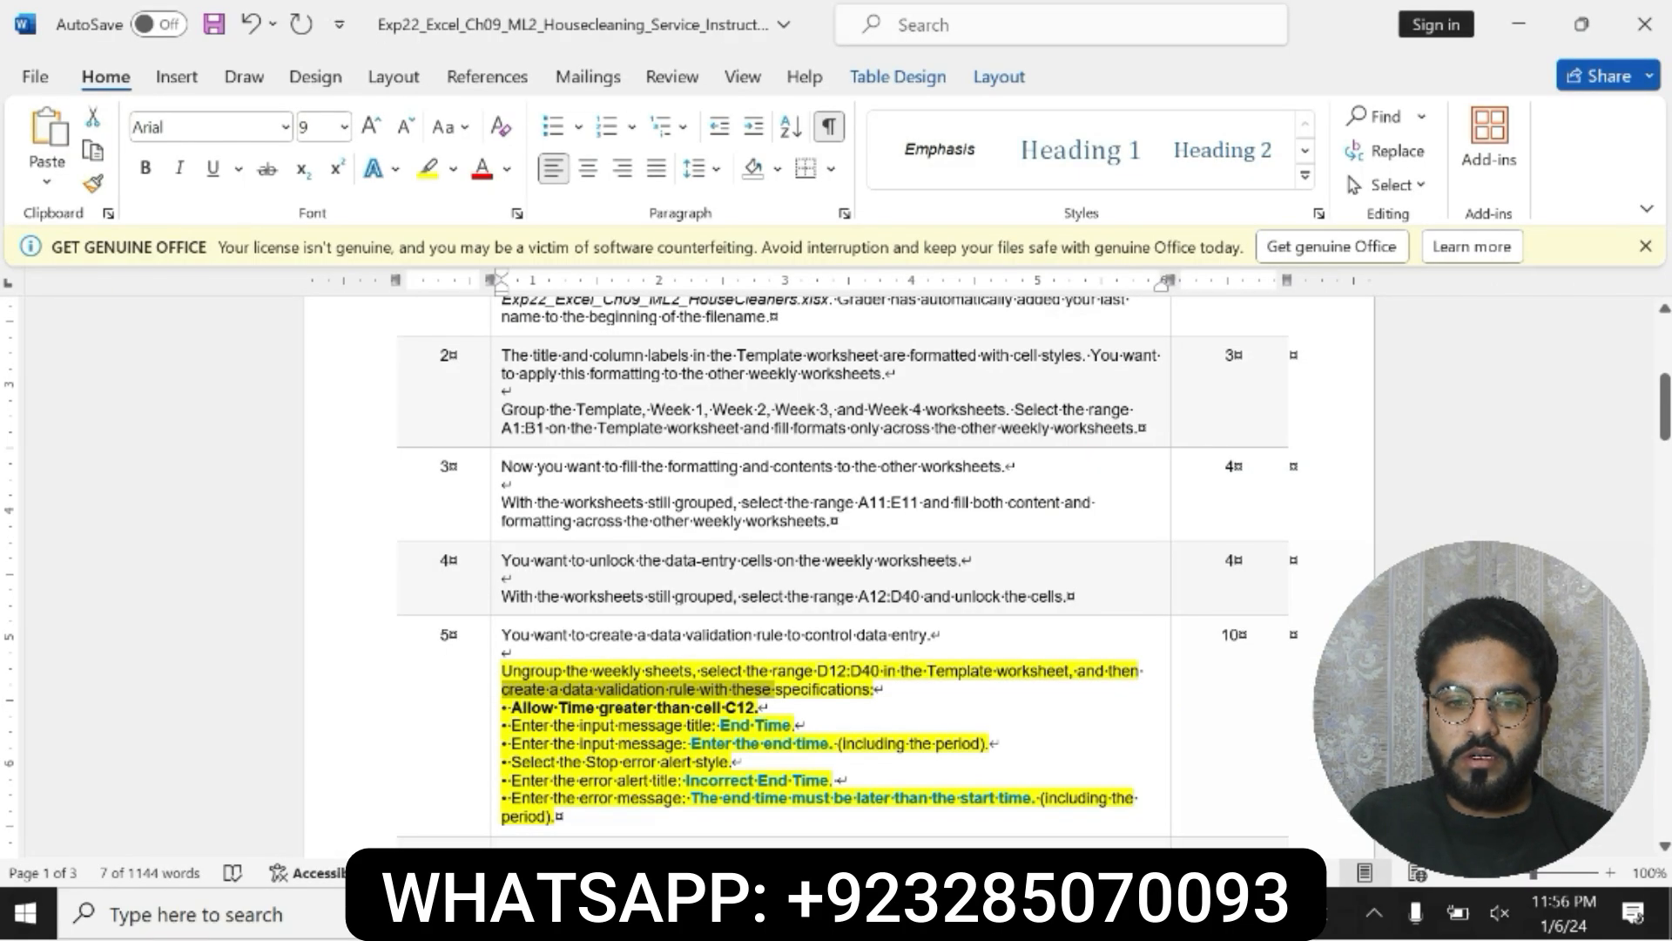
pyautogui.hotkey('alt', 'Tab')
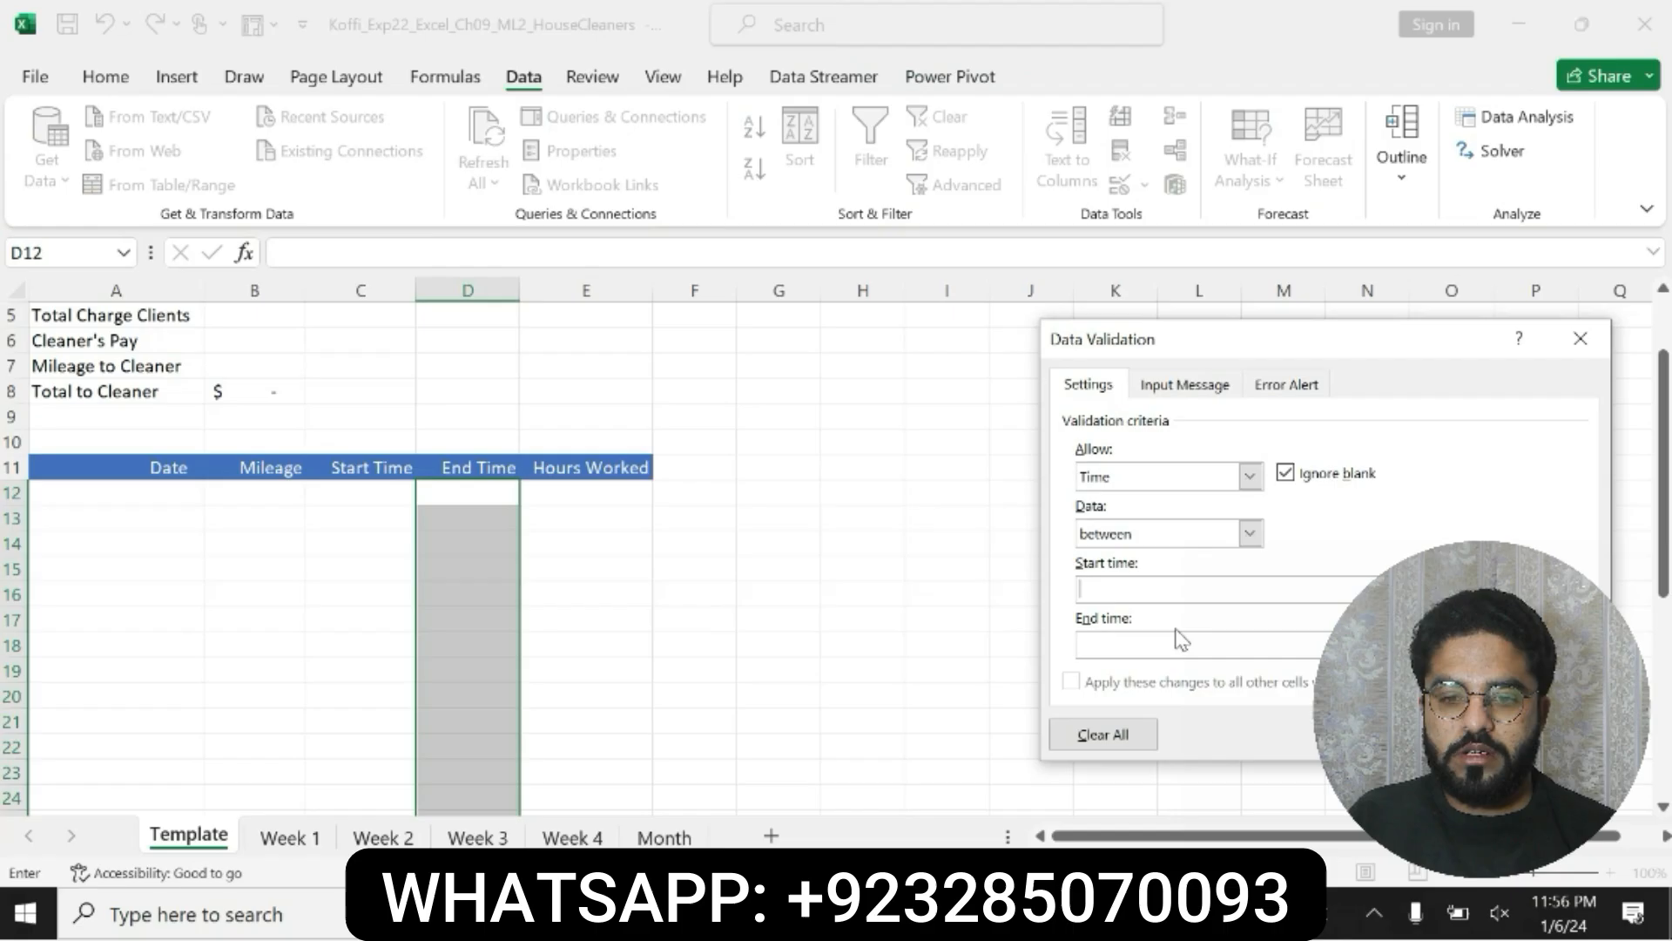
pyautogui.click(1250, 533)
pyautogui.click(1128, 632)
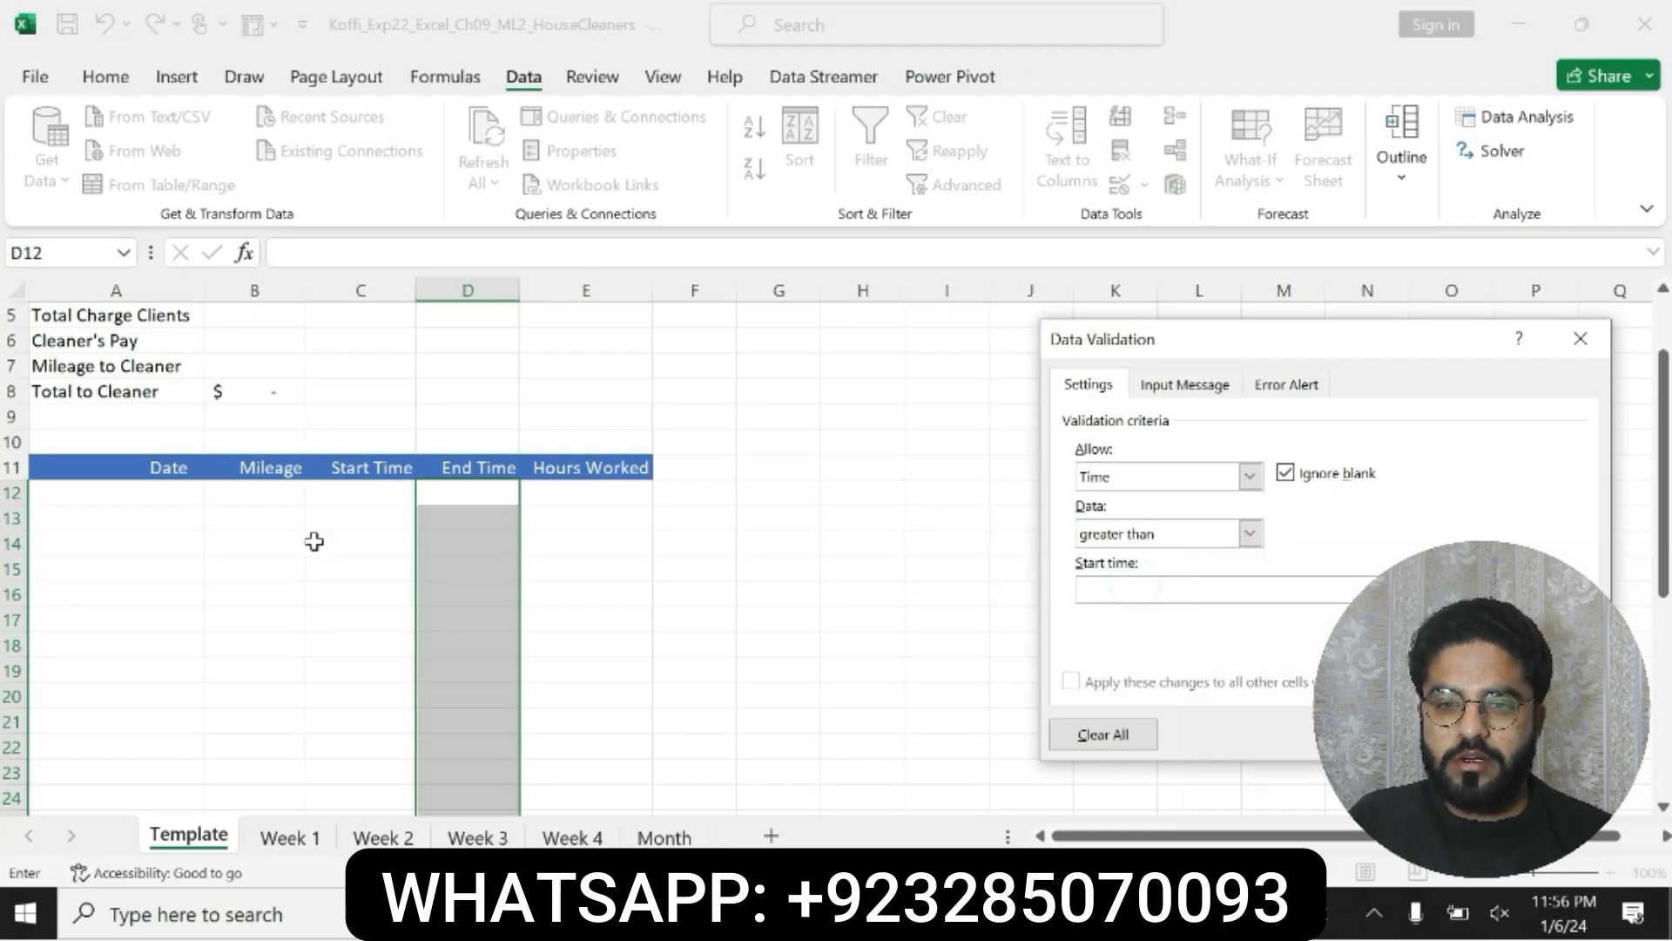
pyautogui.click(360, 492)
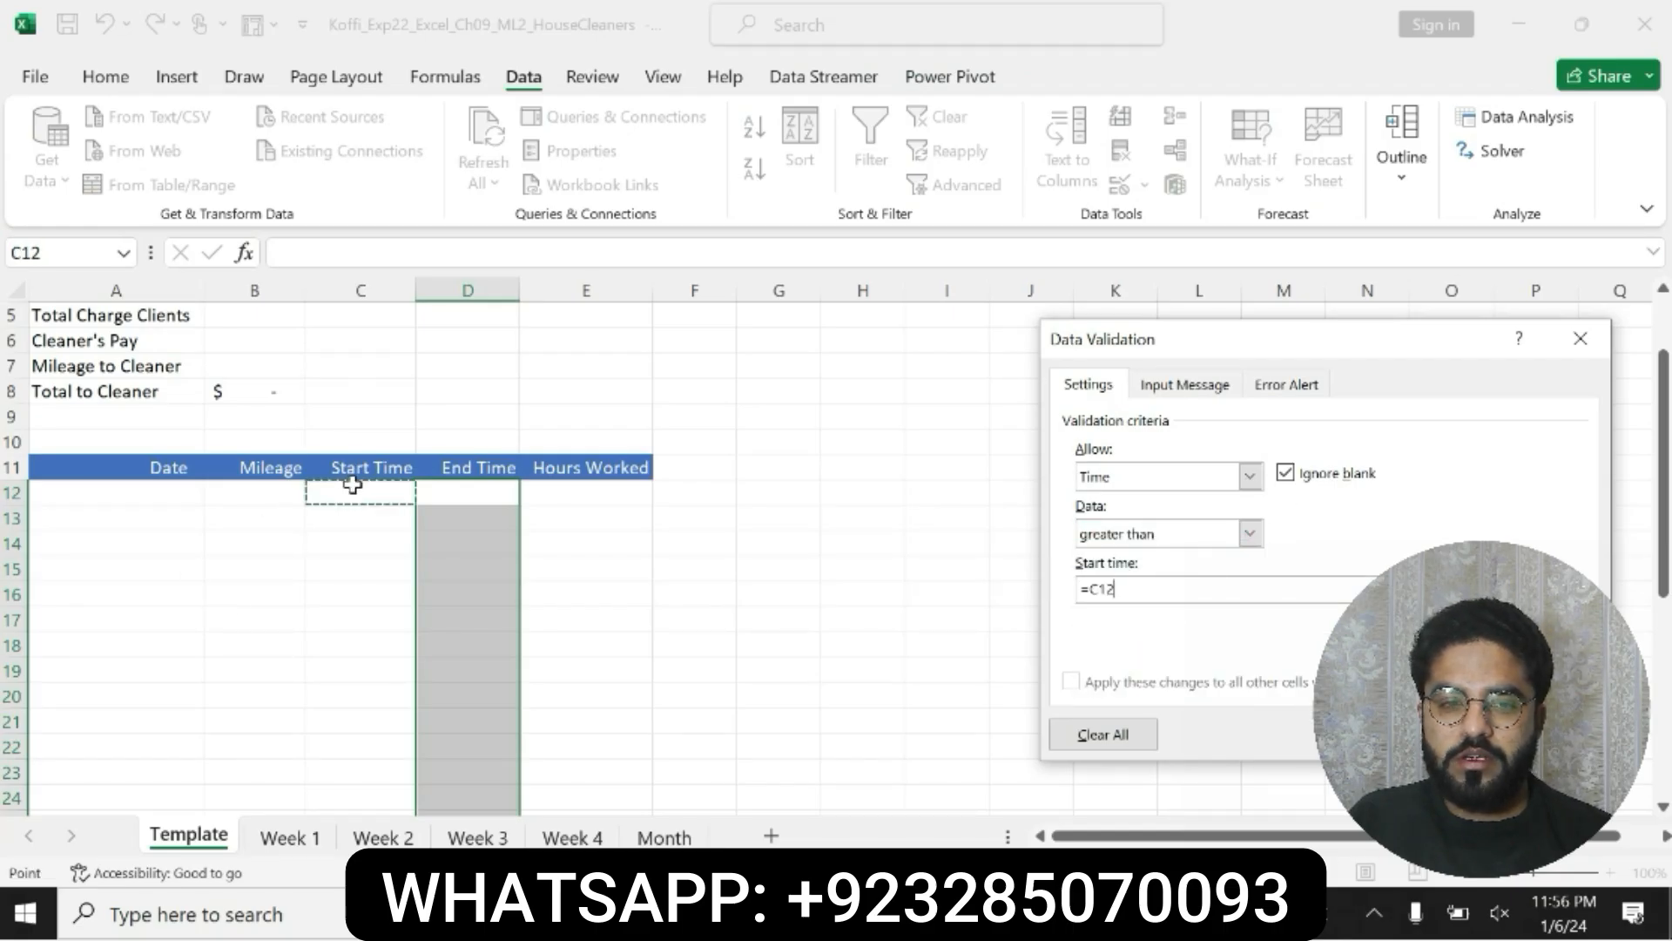
# Step: Copy the input message title "End Time." from step 5 in Word and paste it as the validation rule's input message title in Excel
pyautogui.click(1184, 384)
pyautogui.hotkey('alt', 'Tab')
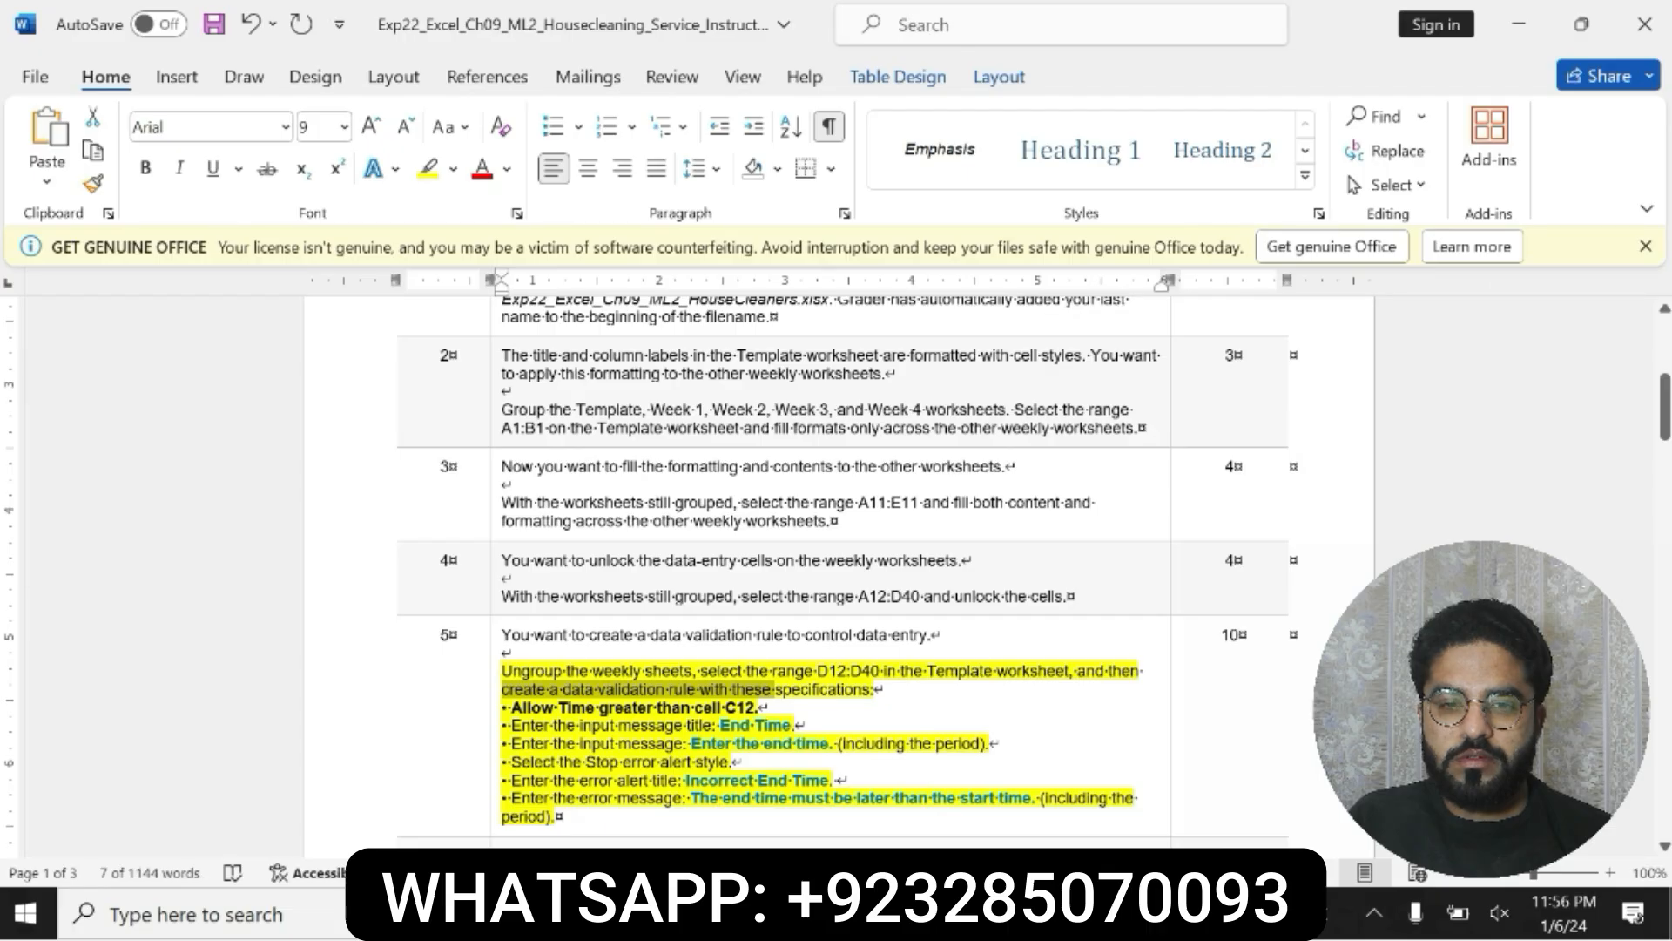
pyautogui.moveTo(512, 725); pyautogui.dragTo(792, 726)
pyautogui.click(719, 725)
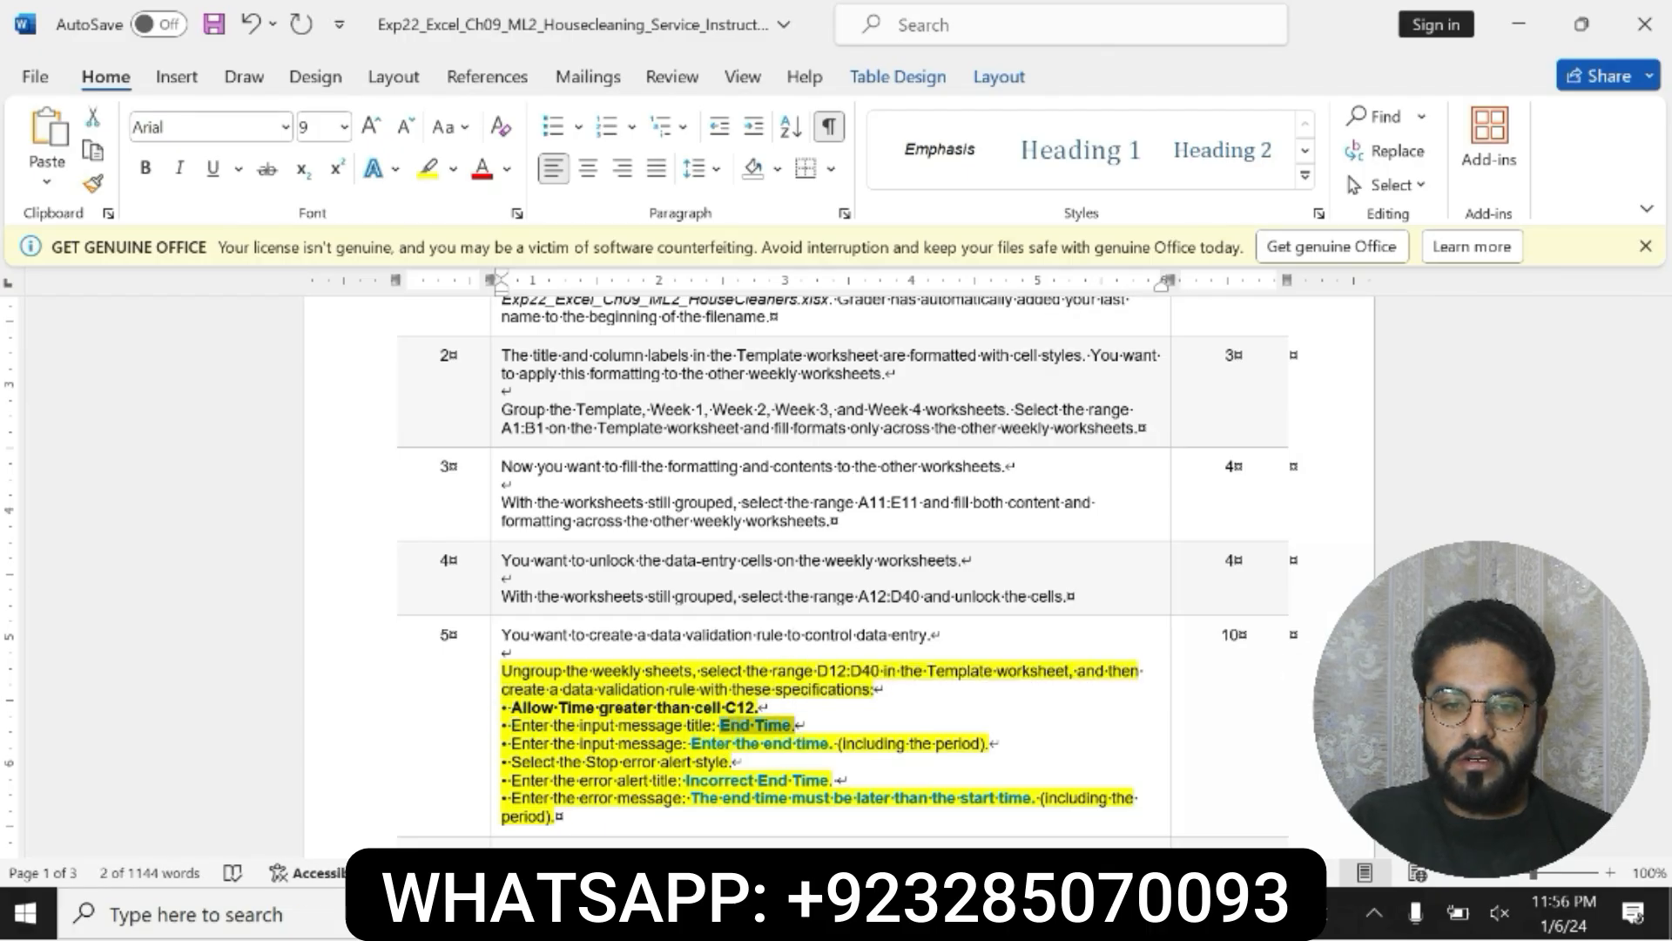
pyautogui.moveTo(1060, 915)
pyautogui.hotkey('ctrl', 'c')
pyautogui.click(1059, 915)
pyautogui.click(1124, 505)
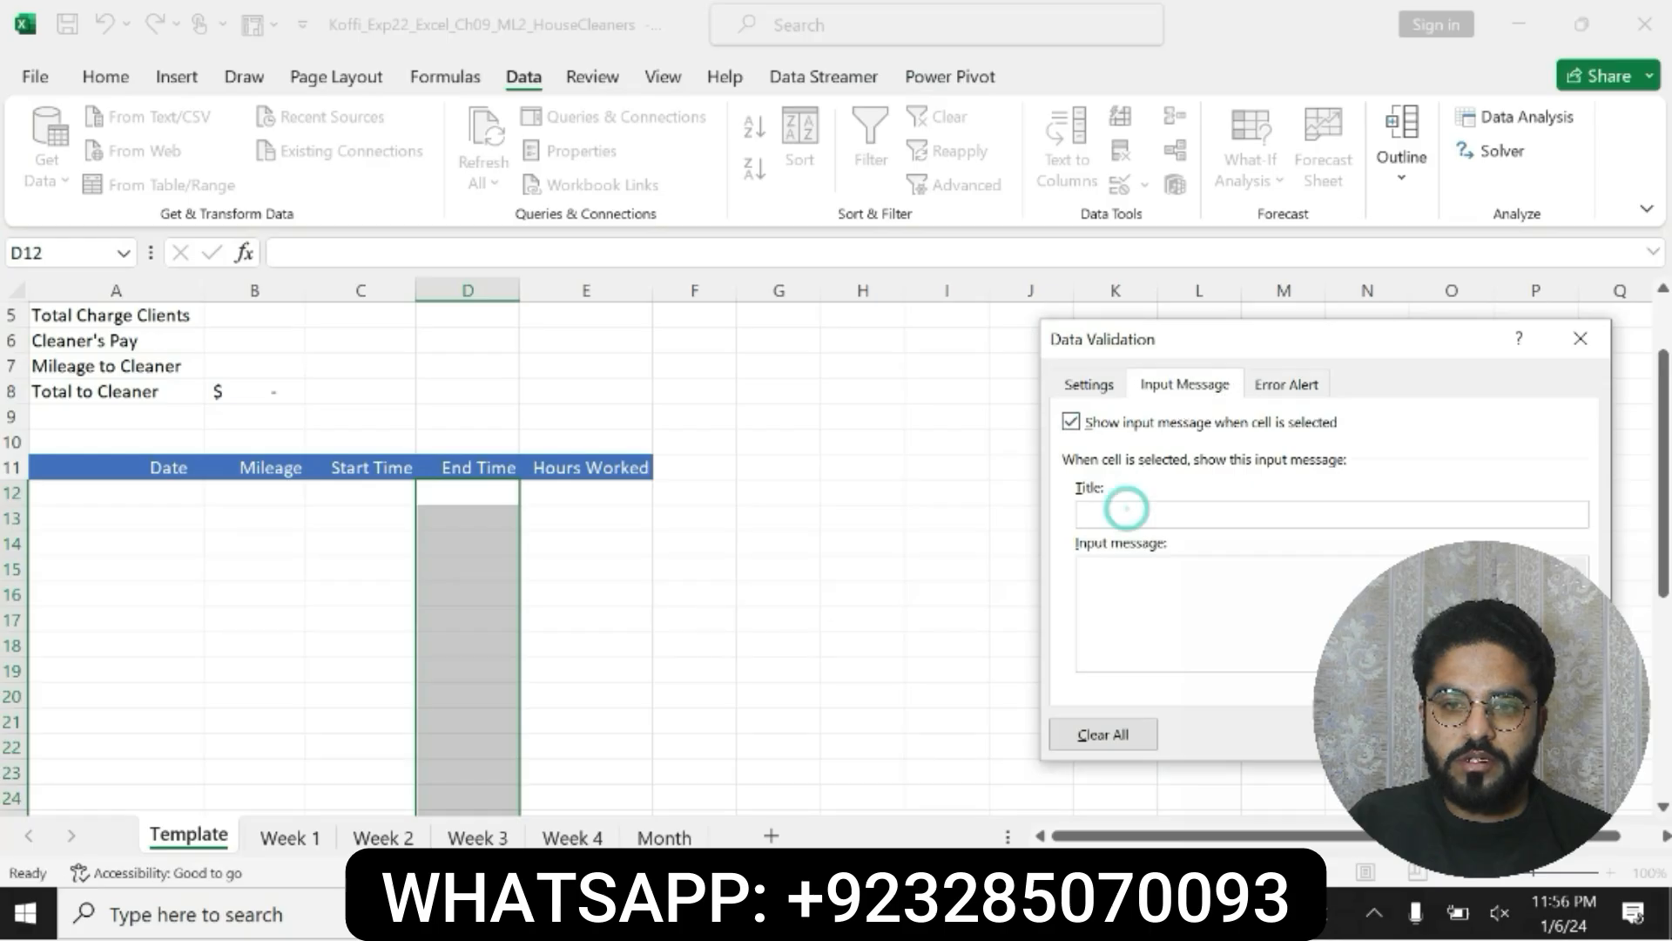
pyautogui.hotkey('ctrl', 'v')
# Step: Copy "Enter the end time" from step 5 in Word into the rule's input message text in Excel
pyautogui.click(1121, 562)
pyautogui.click(1119, 915)
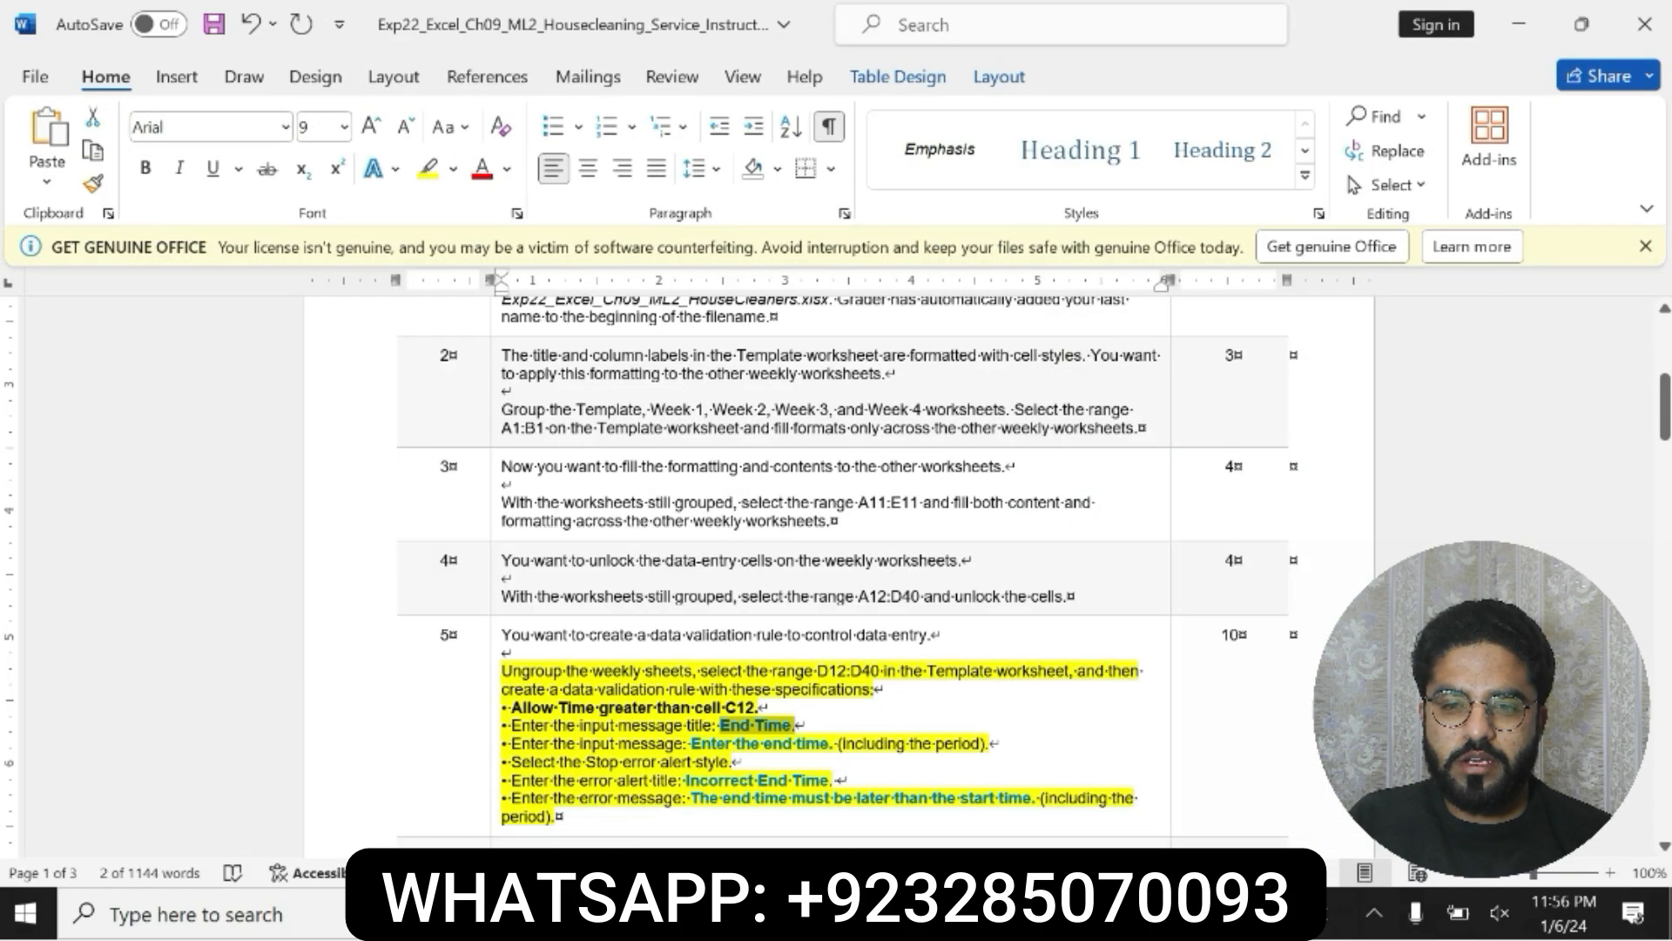
pyautogui.moveTo(690, 743); pyautogui.dragTo(830, 743)
pyautogui.hotkey('ctrl', 'c')
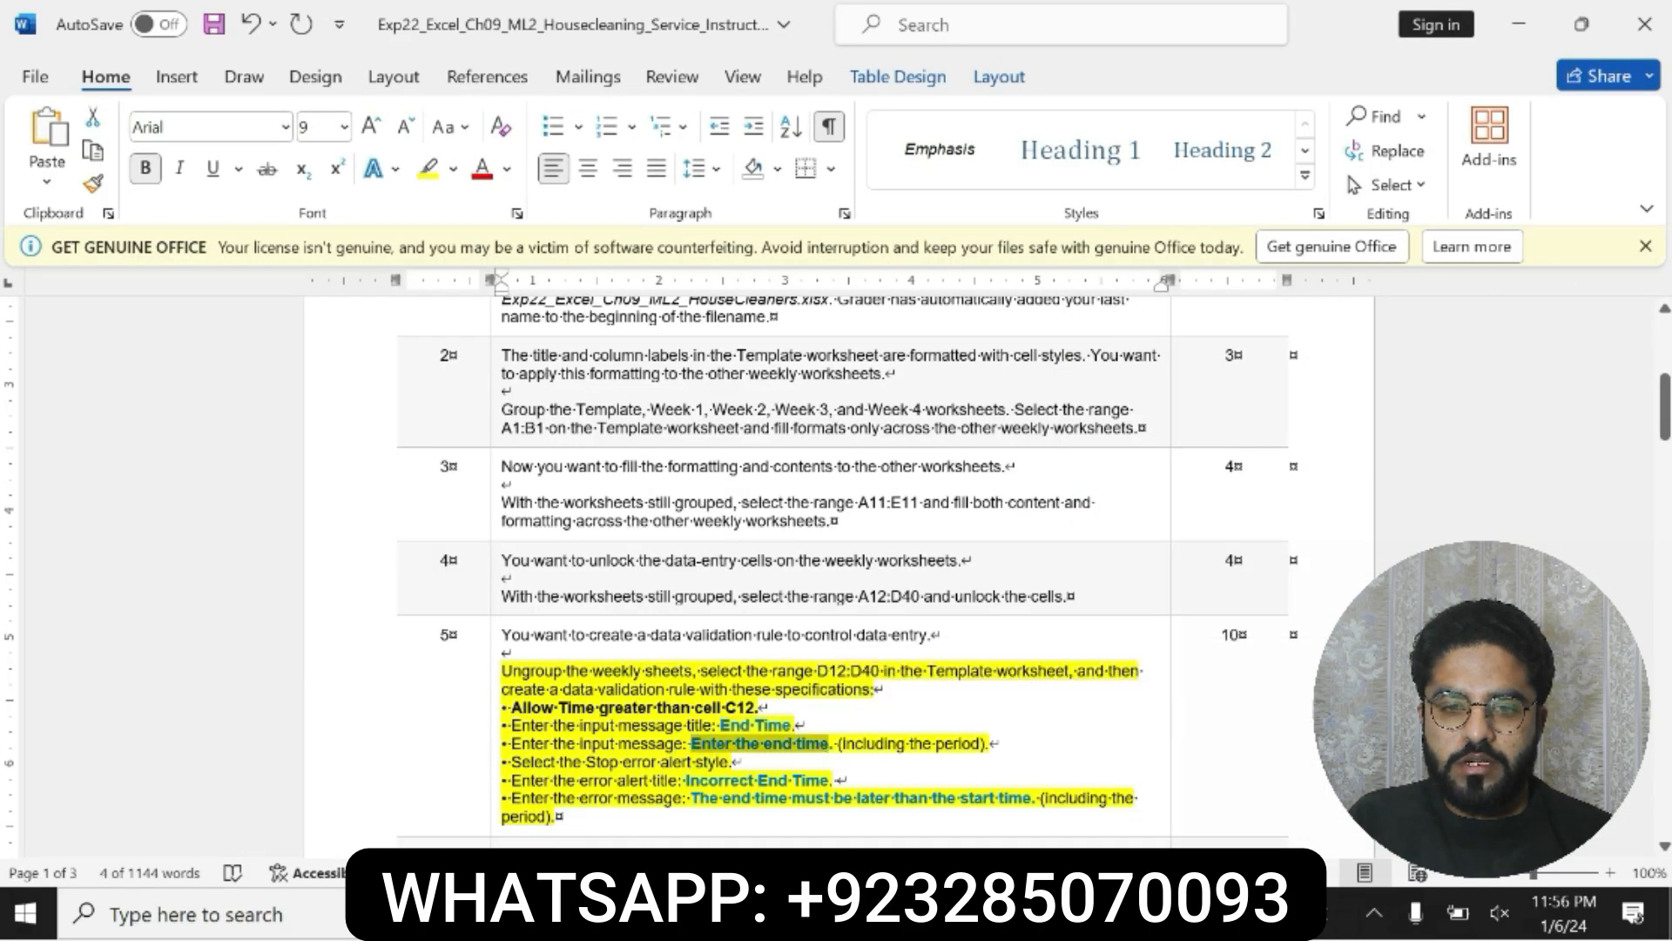
pyautogui.click(1060, 914)
pyautogui.hotkey('ctrl', 'v')
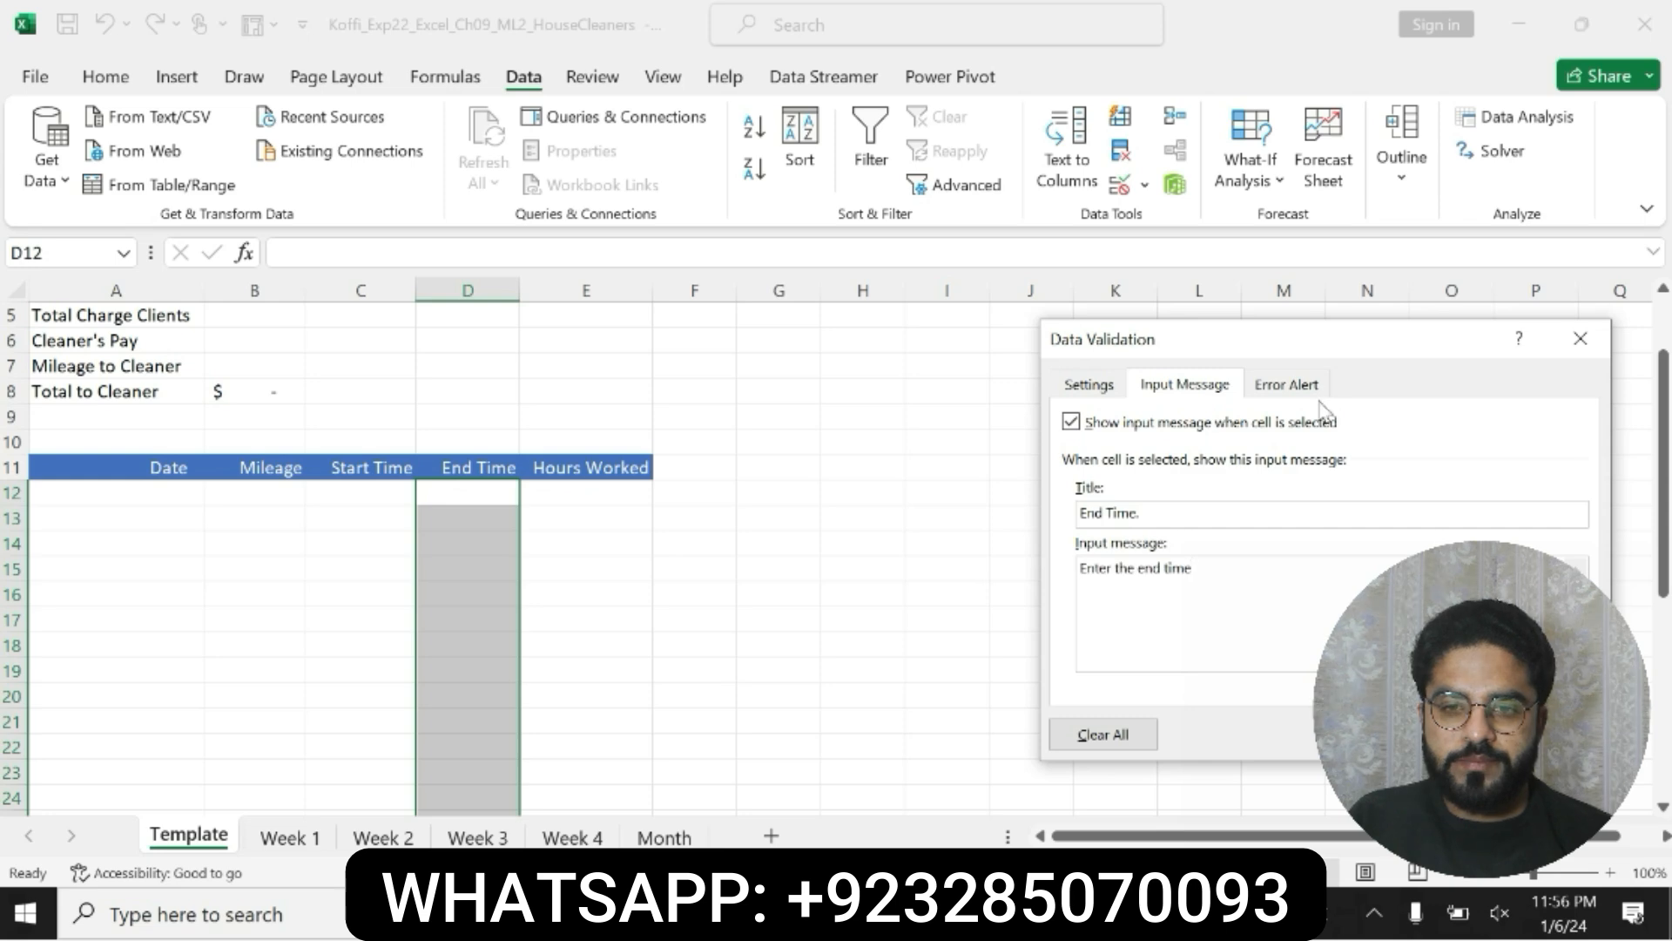
# Step: Check the error alert style in step 5 in Word, then set the rule's error alert style to Stop in Excel
pyautogui.click(1286, 384)
pyautogui.click(1119, 914)
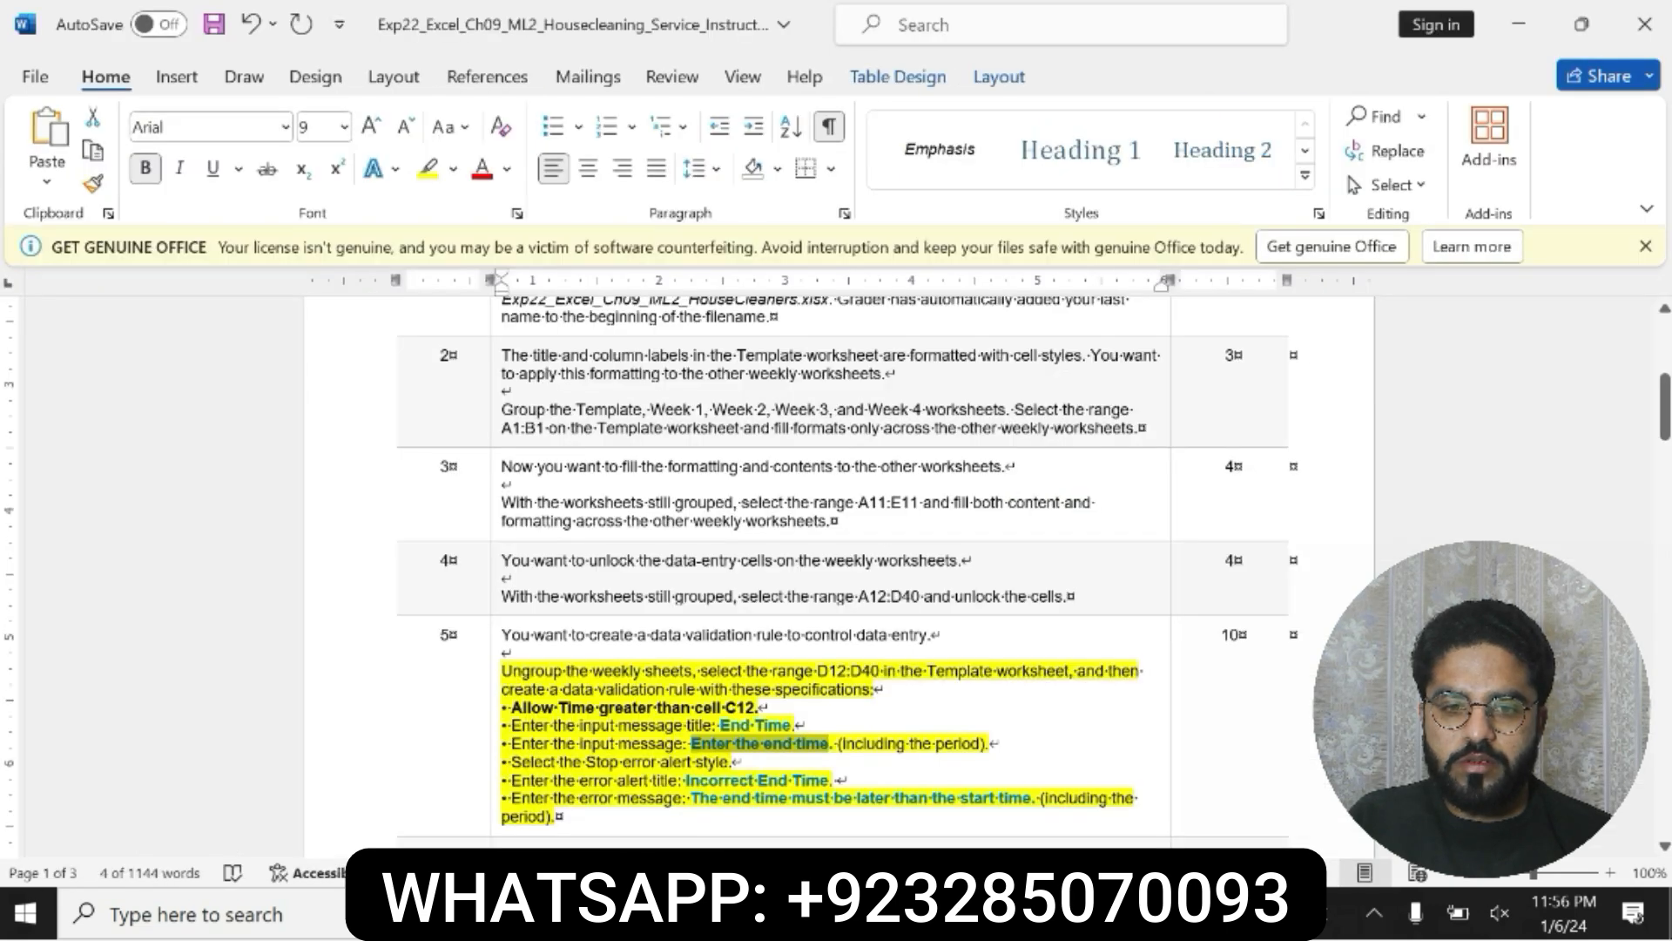
pyautogui.moveTo(505, 761); pyautogui.dragTo(732, 761)
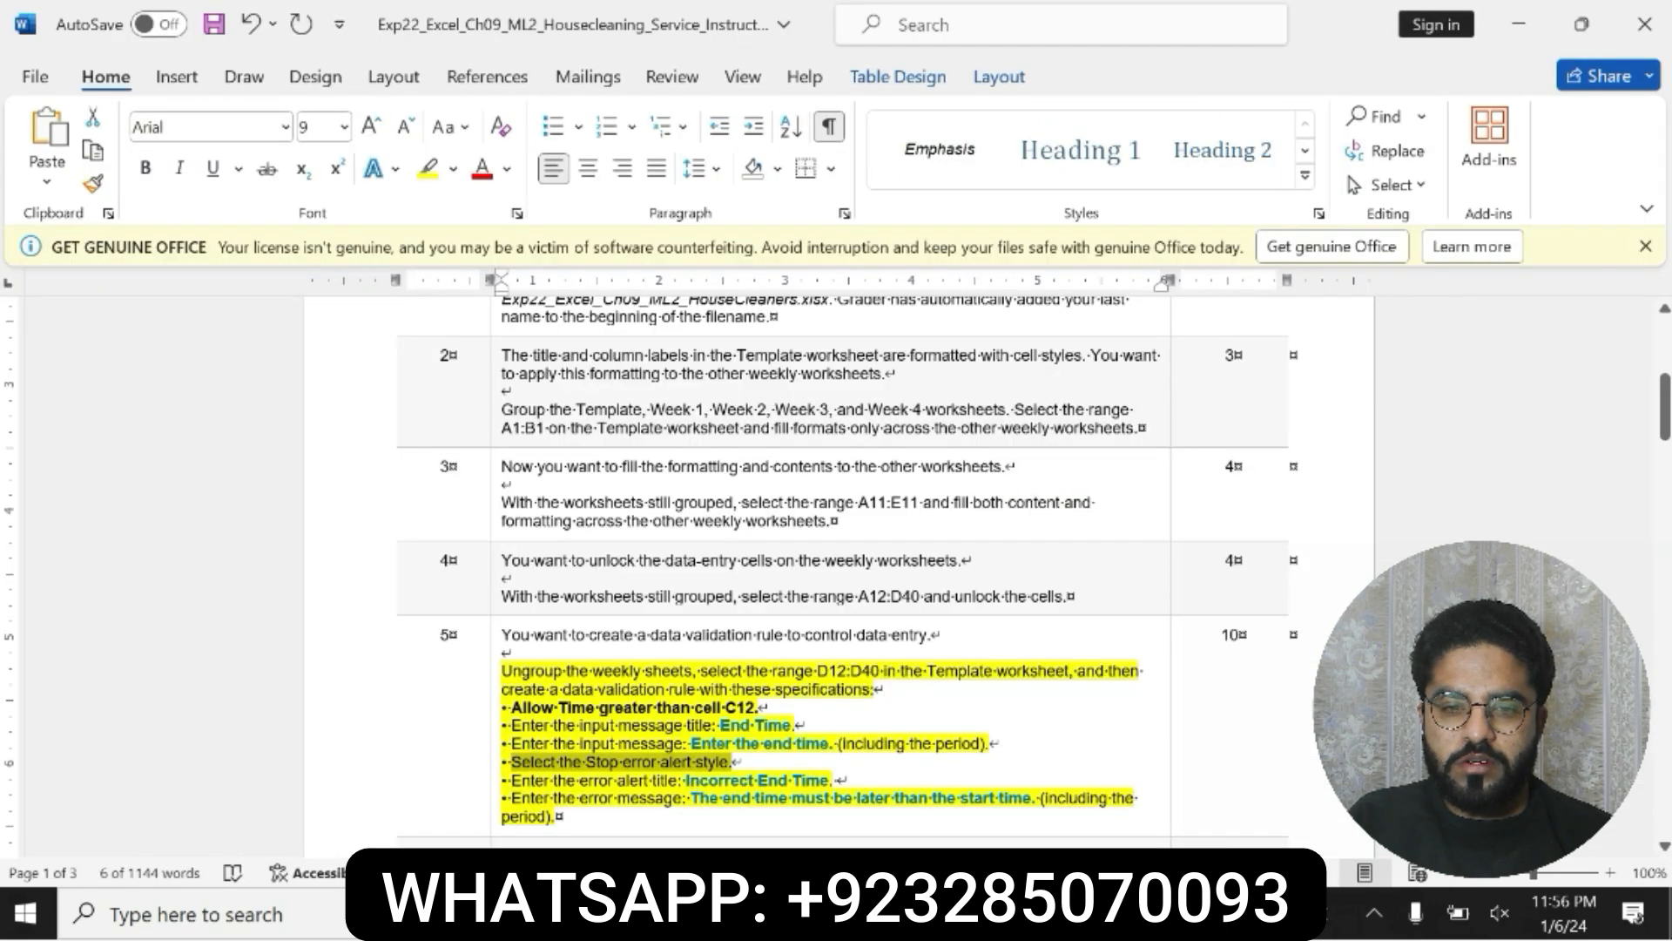
pyautogui.hotkey('alt', 'Tab')
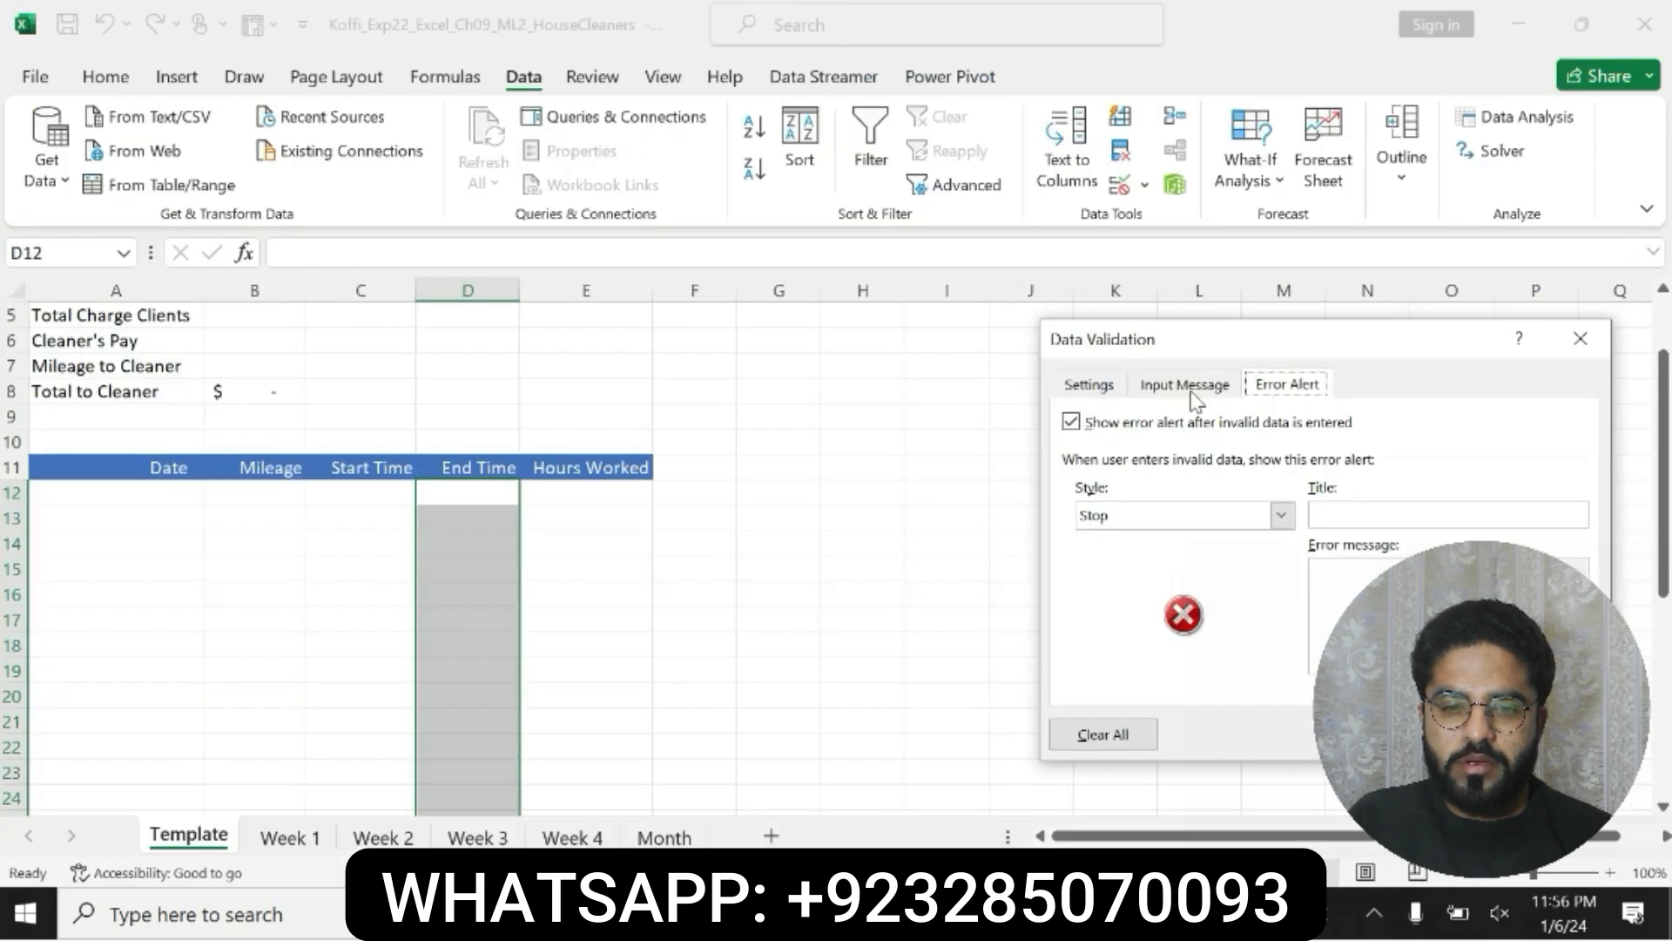
pyautogui.click(1283, 516)
pyautogui.click(1161, 534)
# Step: Copy "Incorrect End Time" from step 5 in Word into the rule's error alert title in Excel
pyautogui.hotkey('alt', 'Tab')
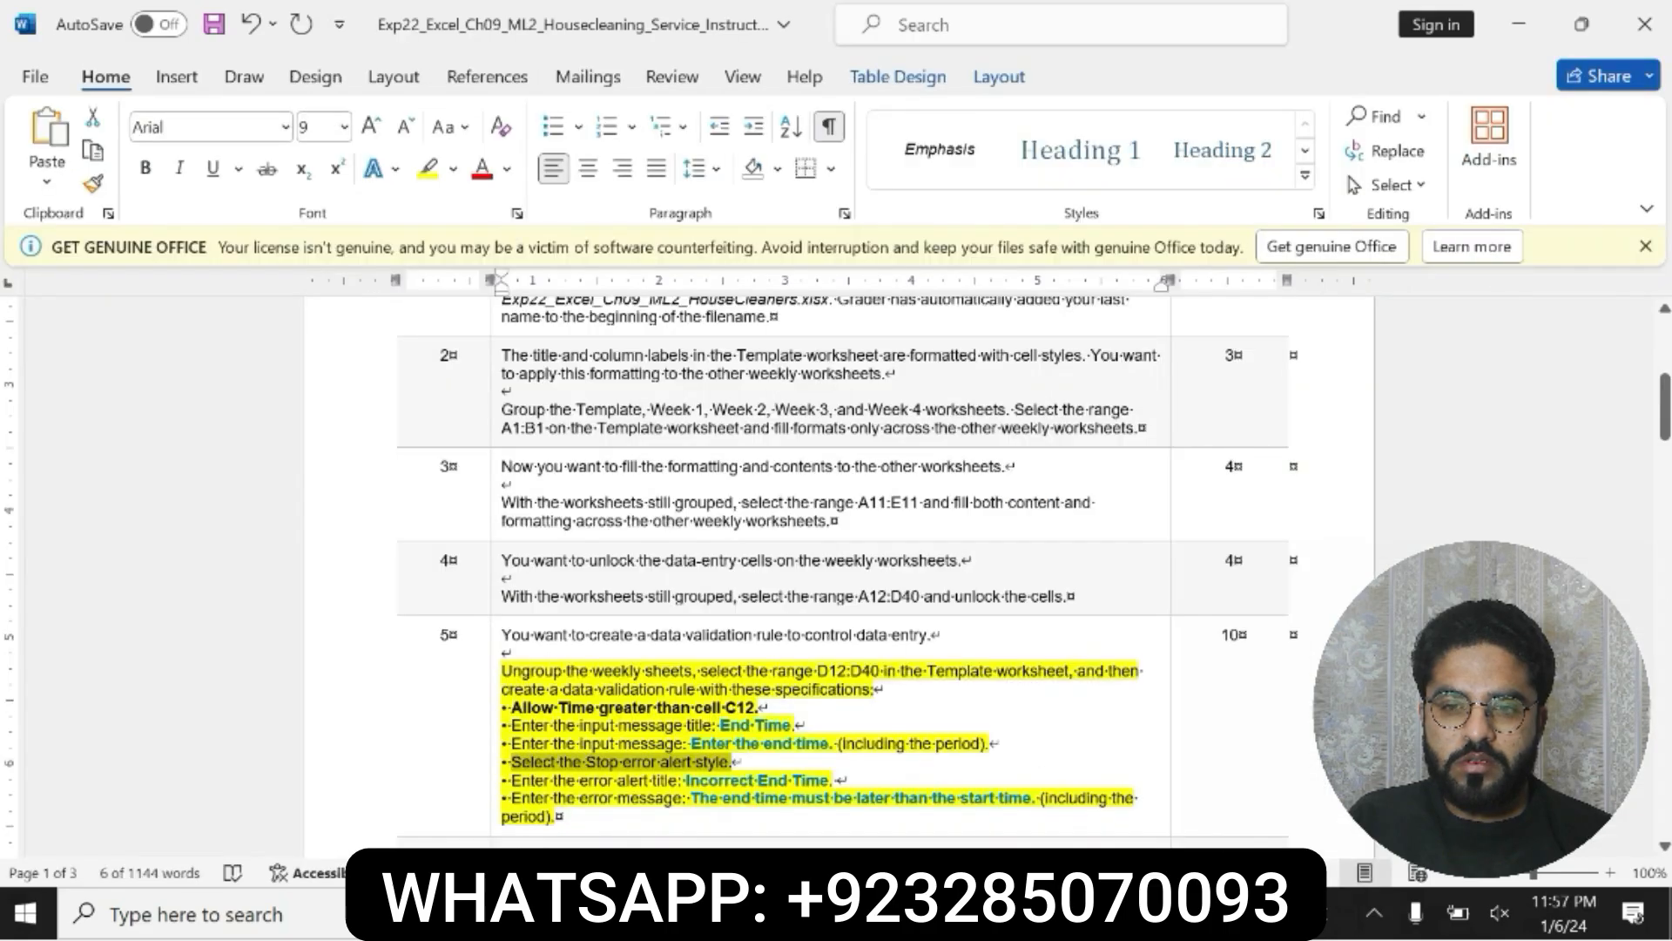
pyautogui.moveTo(686, 780); pyautogui.dragTo(828, 780)
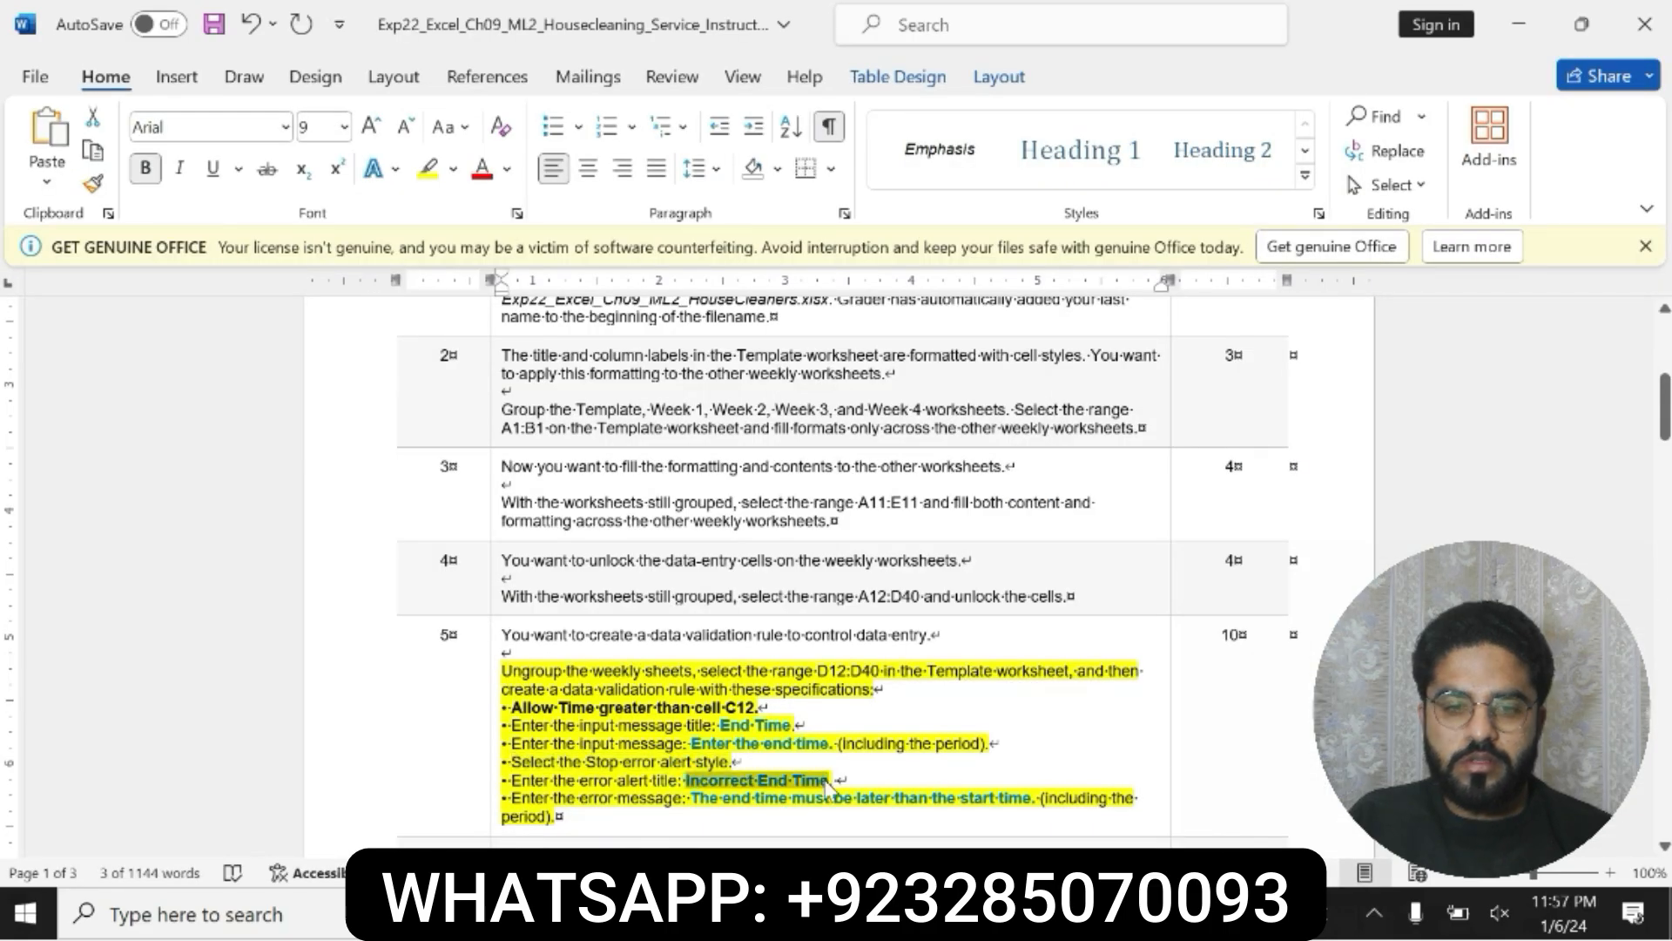
pyautogui.hotkey('alt', 'Tab')
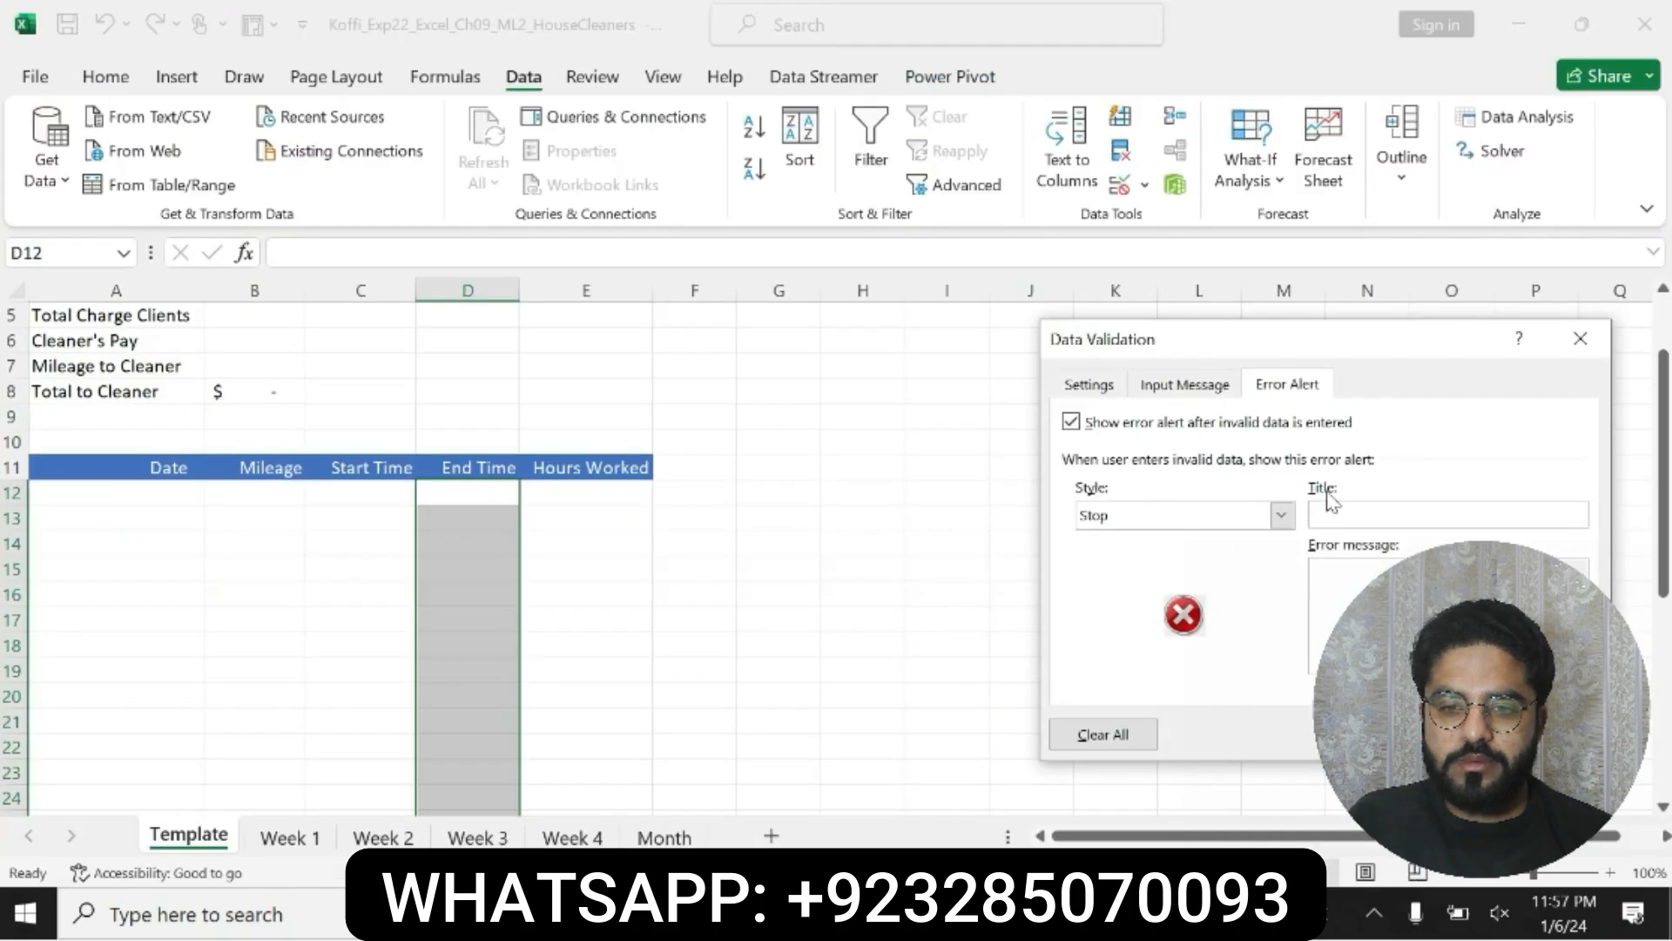
pyautogui.click(1333, 512)
pyautogui.hotkey('ctrl', 'v')
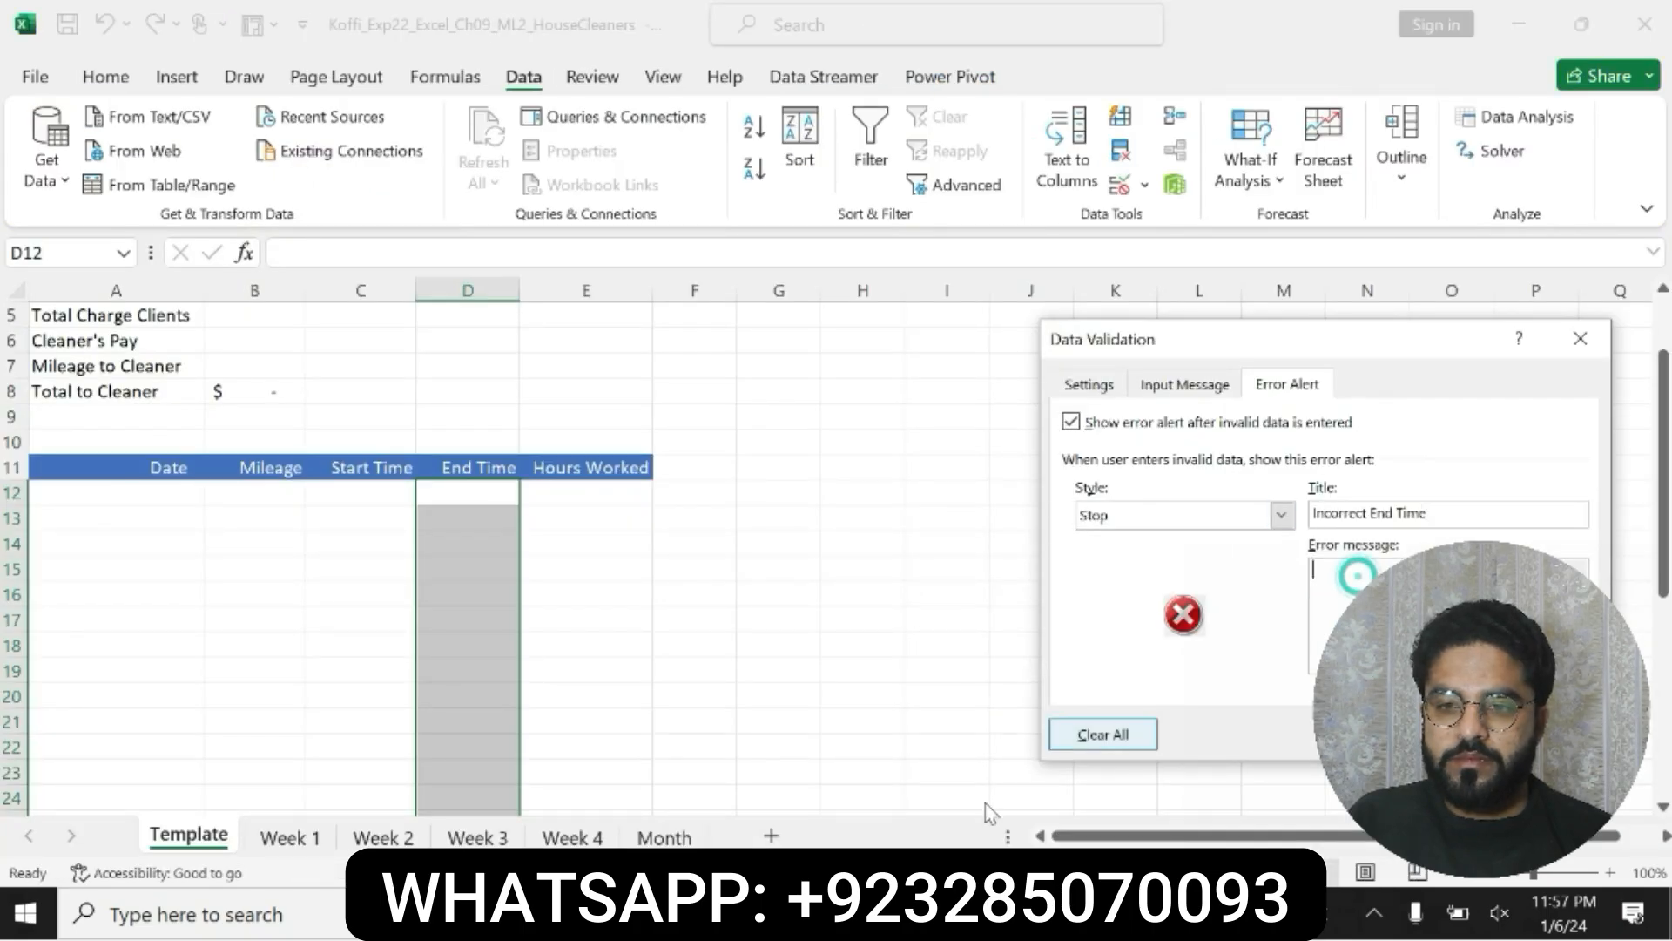
# Step: Copy "The end time must be later than the start time" from Word into the rule's error message in Excel and apply the validation rule
pyautogui.hotkey('alt', 'Tab')
pyautogui.moveTo(691, 798); pyautogui.dragTo(1032, 798)
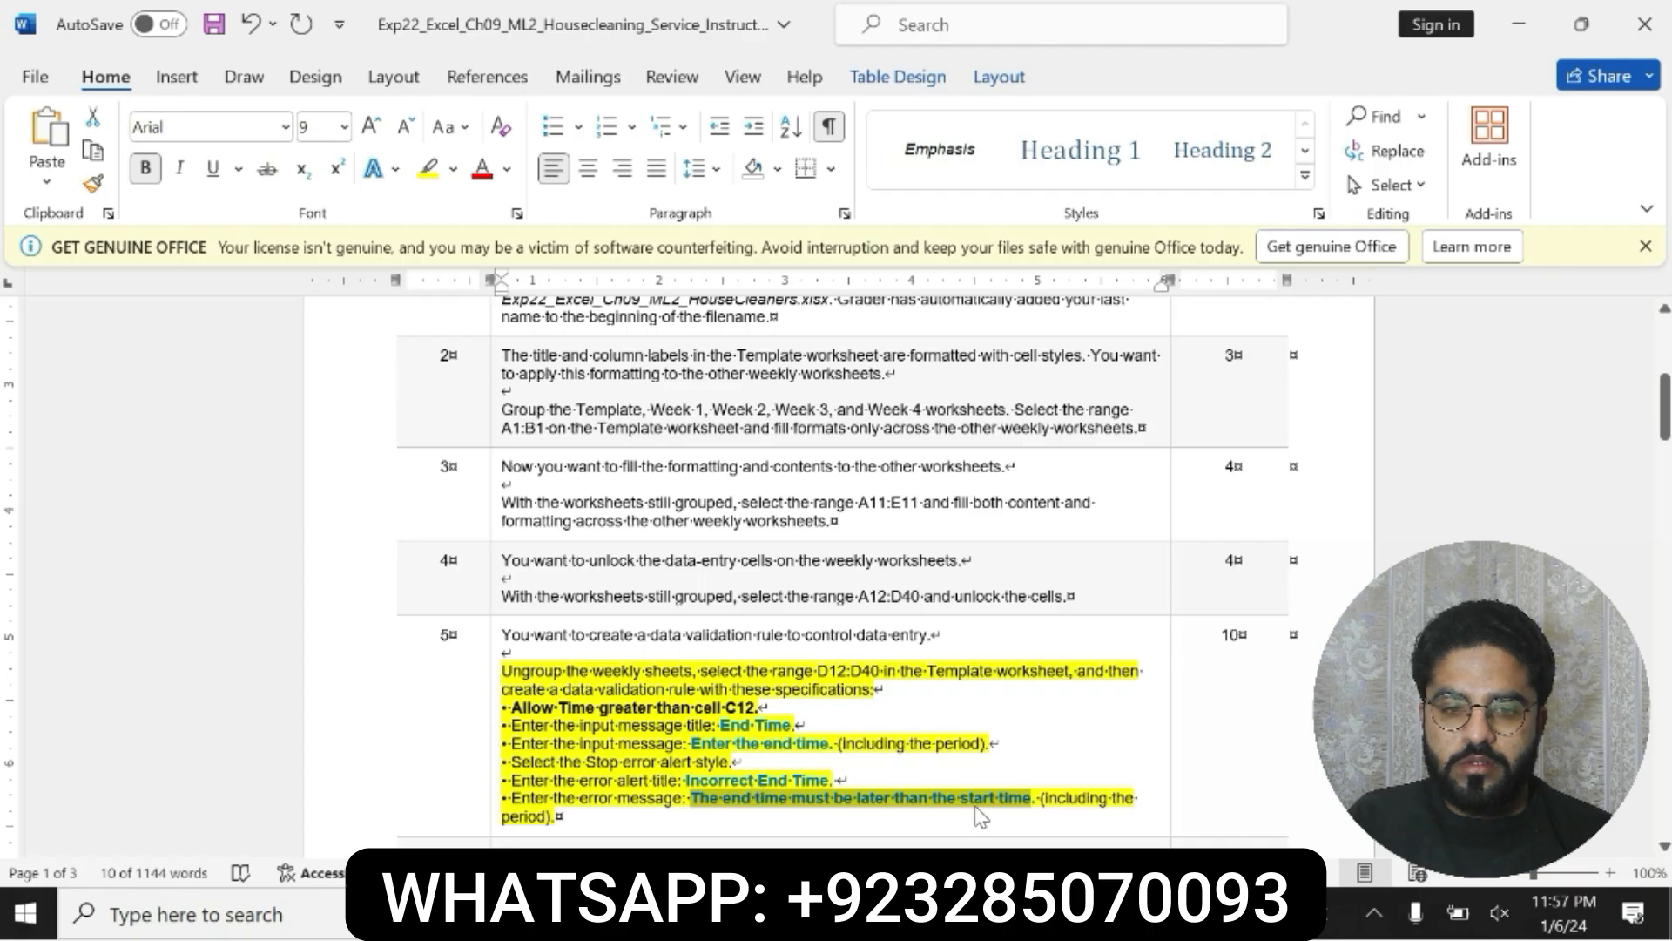
pyautogui.hotkey('ctrl', 'c')
pyautogui.hotkey('alt', 'Tab')
pyautogui.click(1315, 644)
pyautogui.hotkey('ctrl', 'v')
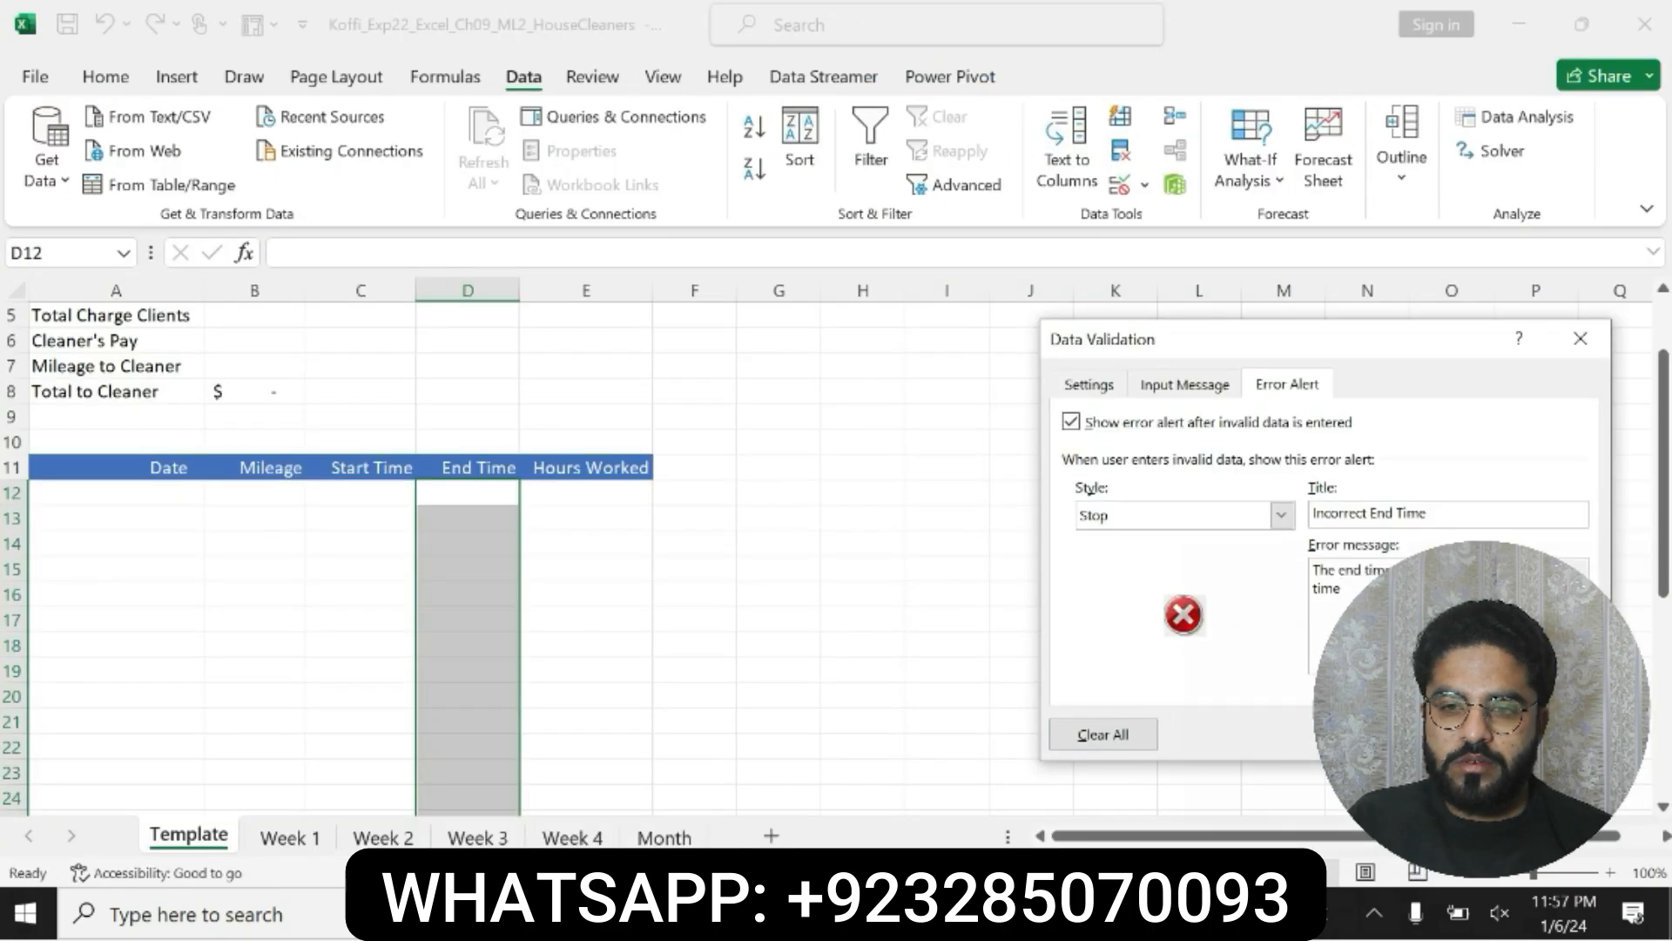
pyautogui.click(1427, 734)
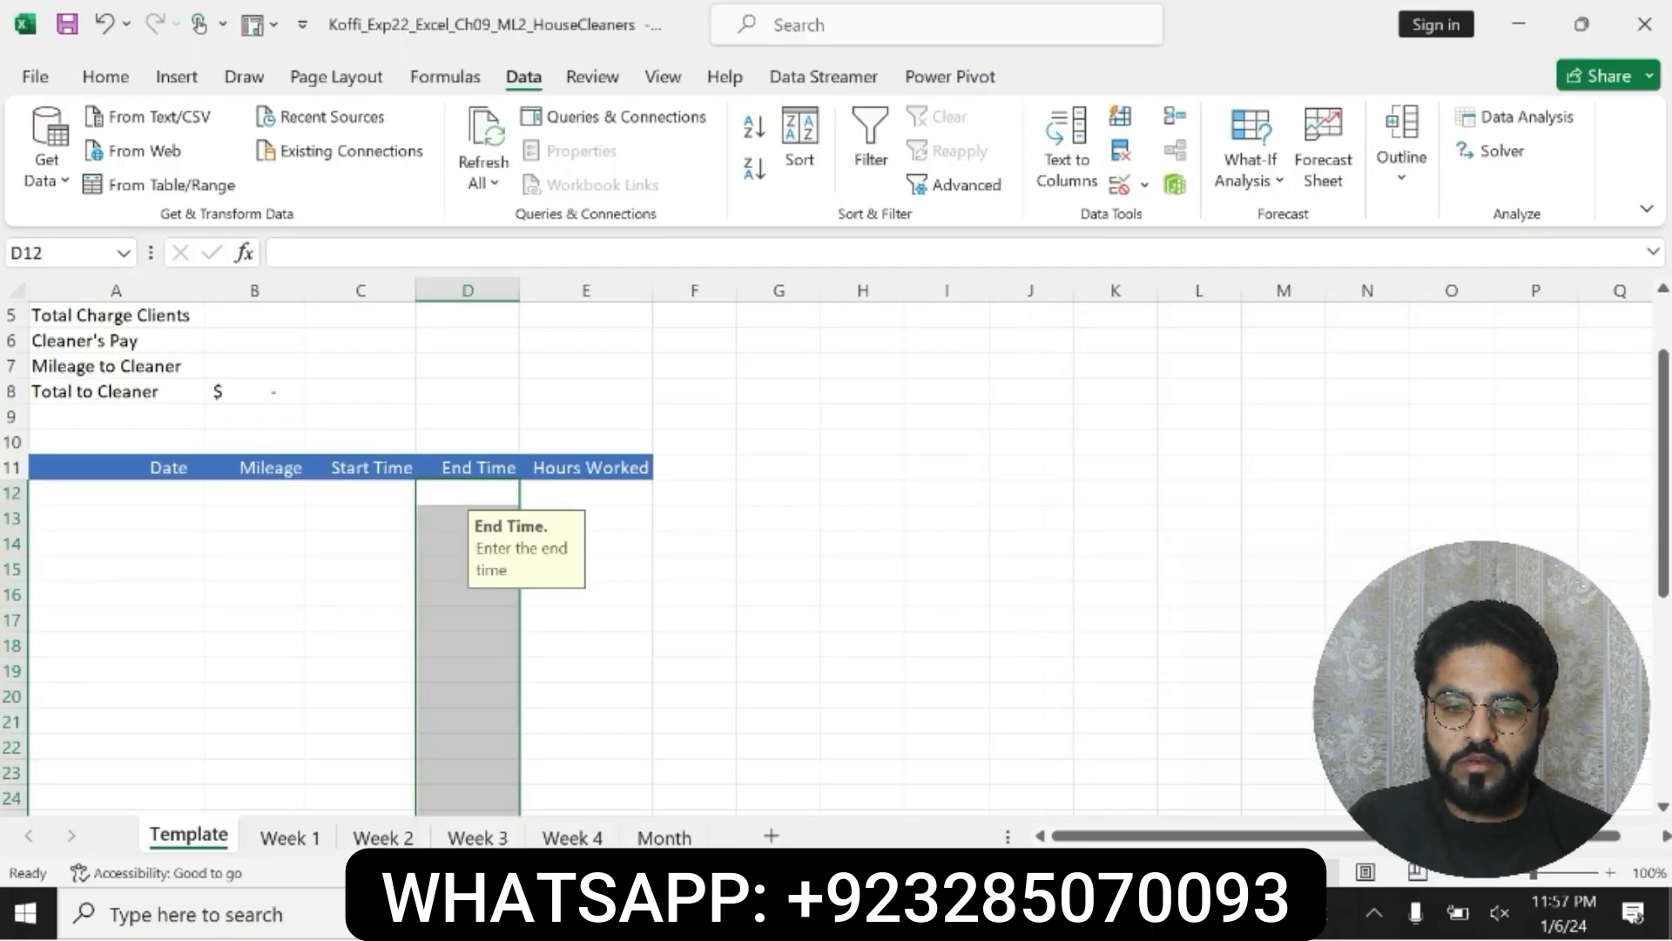
# Step: Switch to Word and undo the bold and yellow highlighting on the step 5 instructions
pyautogui.click(914, 912)
pyautogui.hotkey('ctrl', 'z')
pyautogui.hotkey('ctrl', 'z')
pyautogui.hotkey('ctrl', 'z')
pyautogui.hotkey('ctrl', 'z')
pyautogui.hotkey('ctrl', 'z')
pyautogui.hotkey('ctrl', 'z')
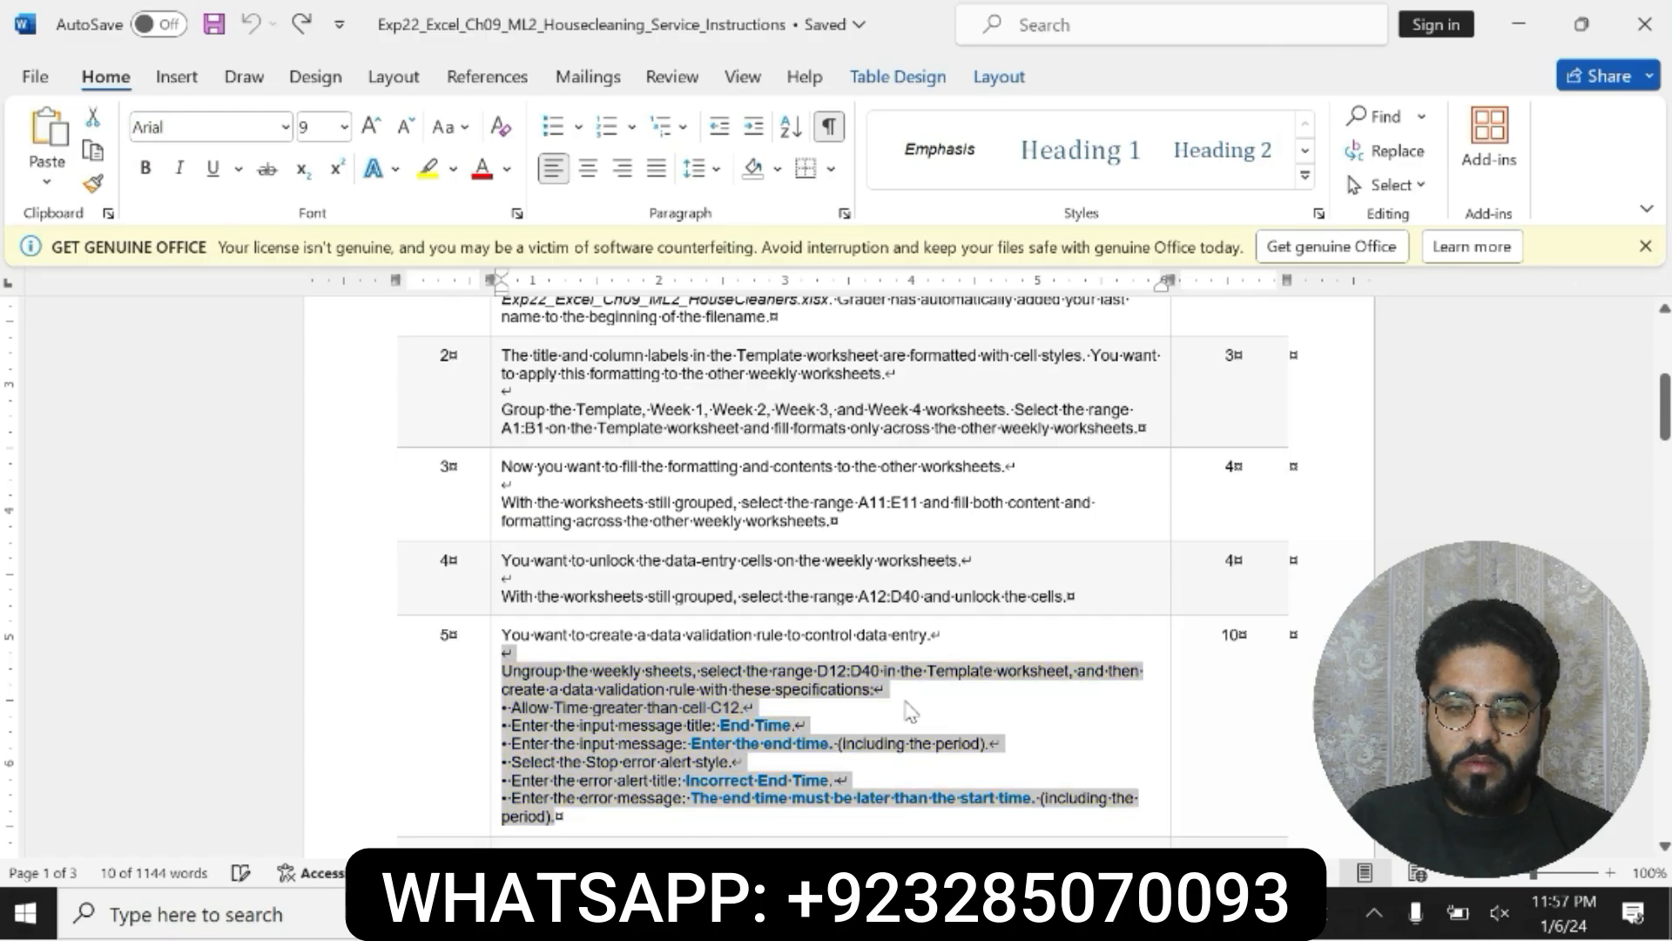
# Step: Make the step 6 instructions bold and highlight them in yellow
pyautogui.moveTo(1665, 408); pyautogui.dragTo(1664, 441)
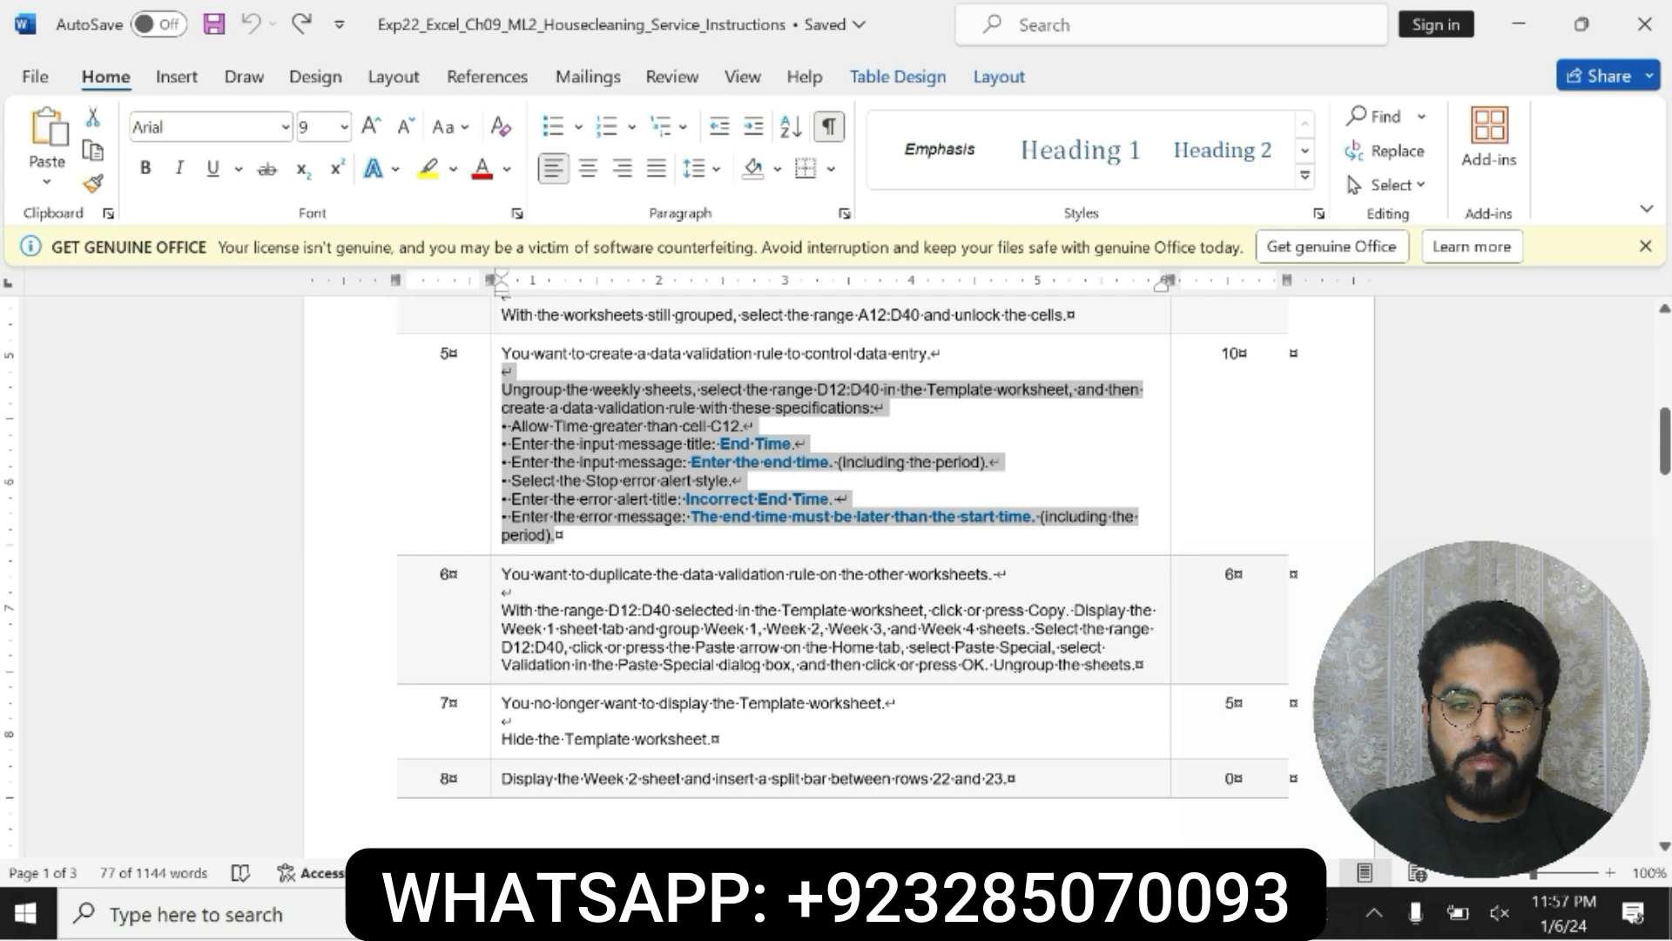
pyautogui.moveTo(504, 572); pyautogui.dragTo(1141, 666)
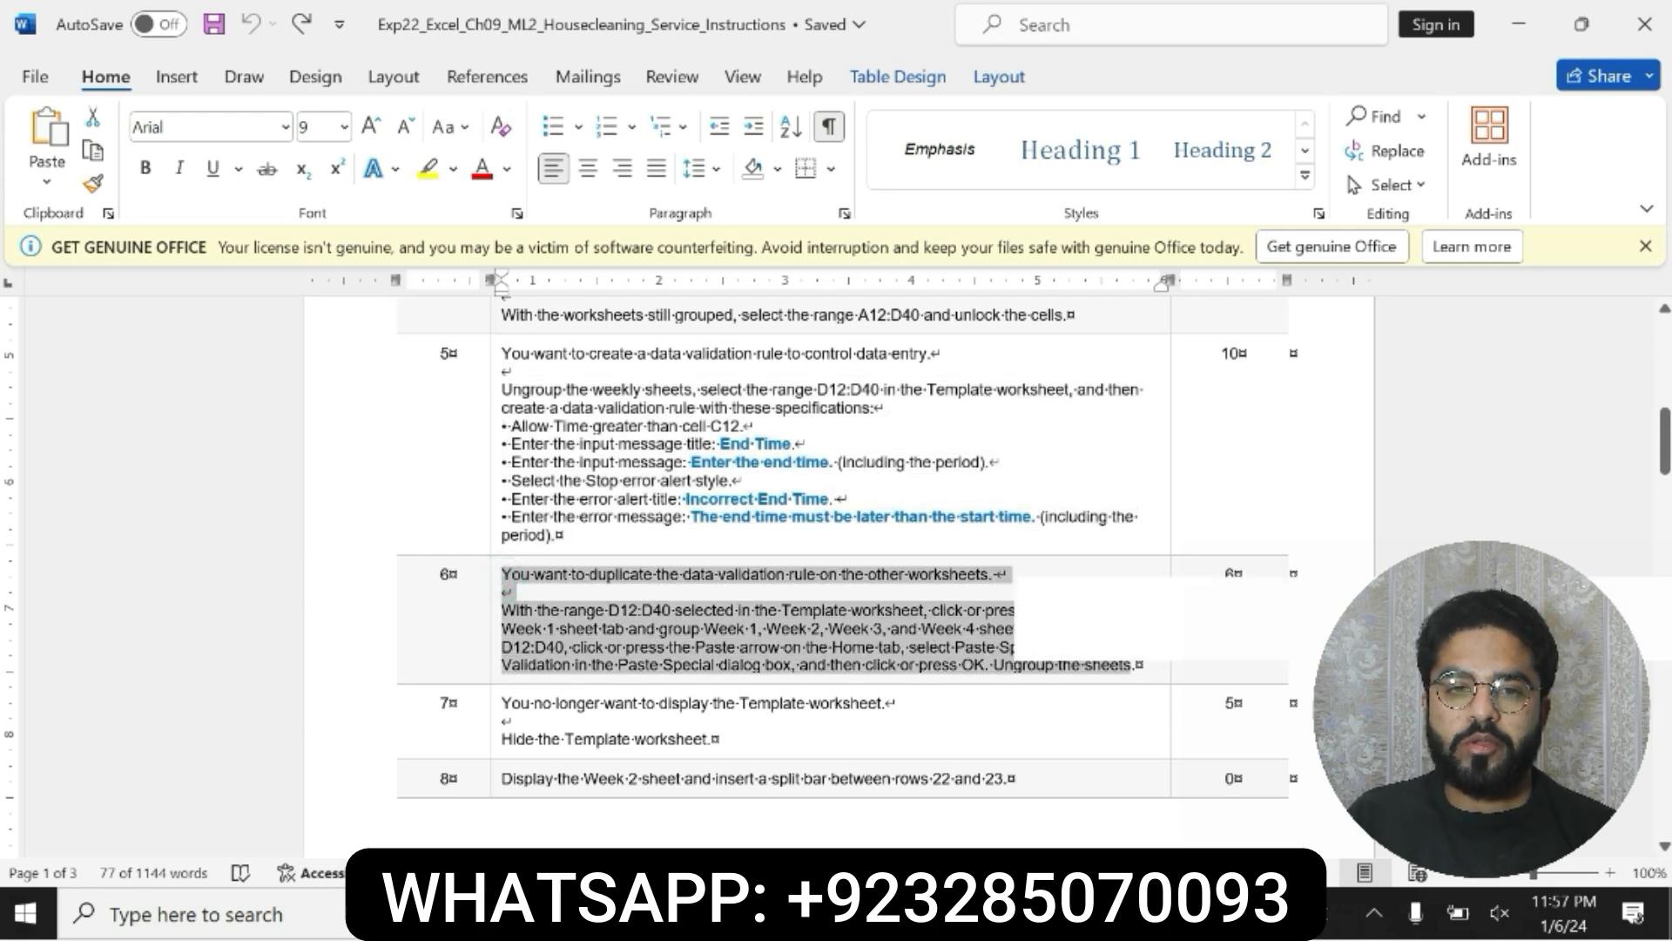
pyautogui.click(1036, 636)
pyautogui.click(1127, 637)
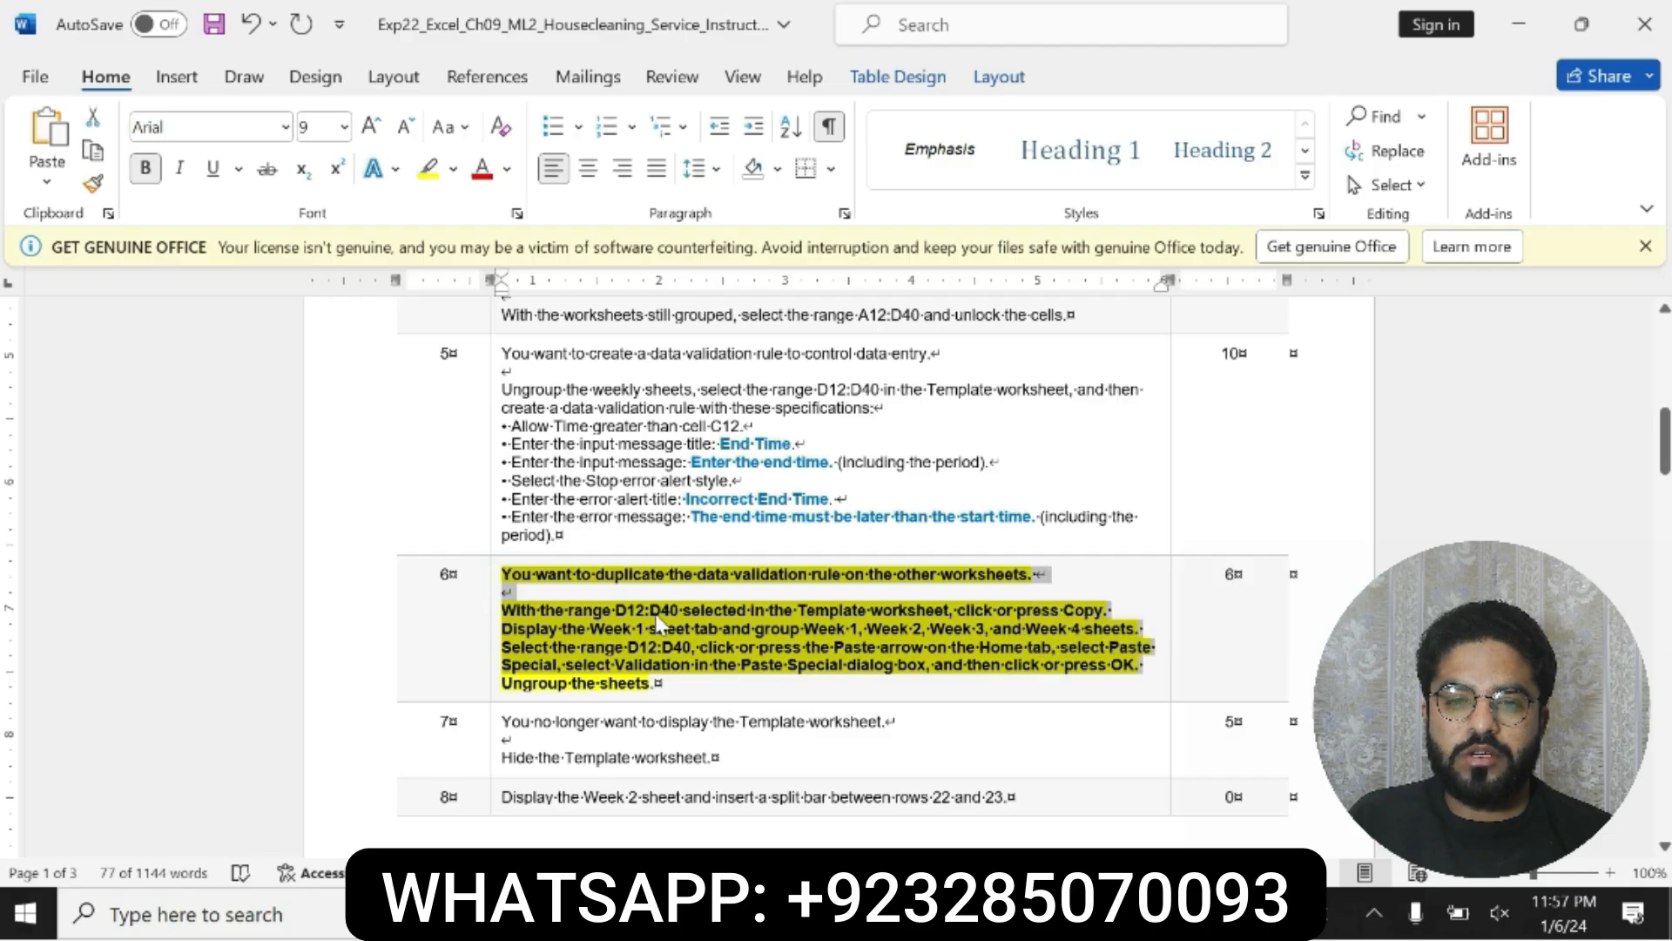
# Step: Copy the range reference D12:D40 from step 6, then select that range on the Template worksheet in Excel and copy its cells
pyautogui.click(528, 605)
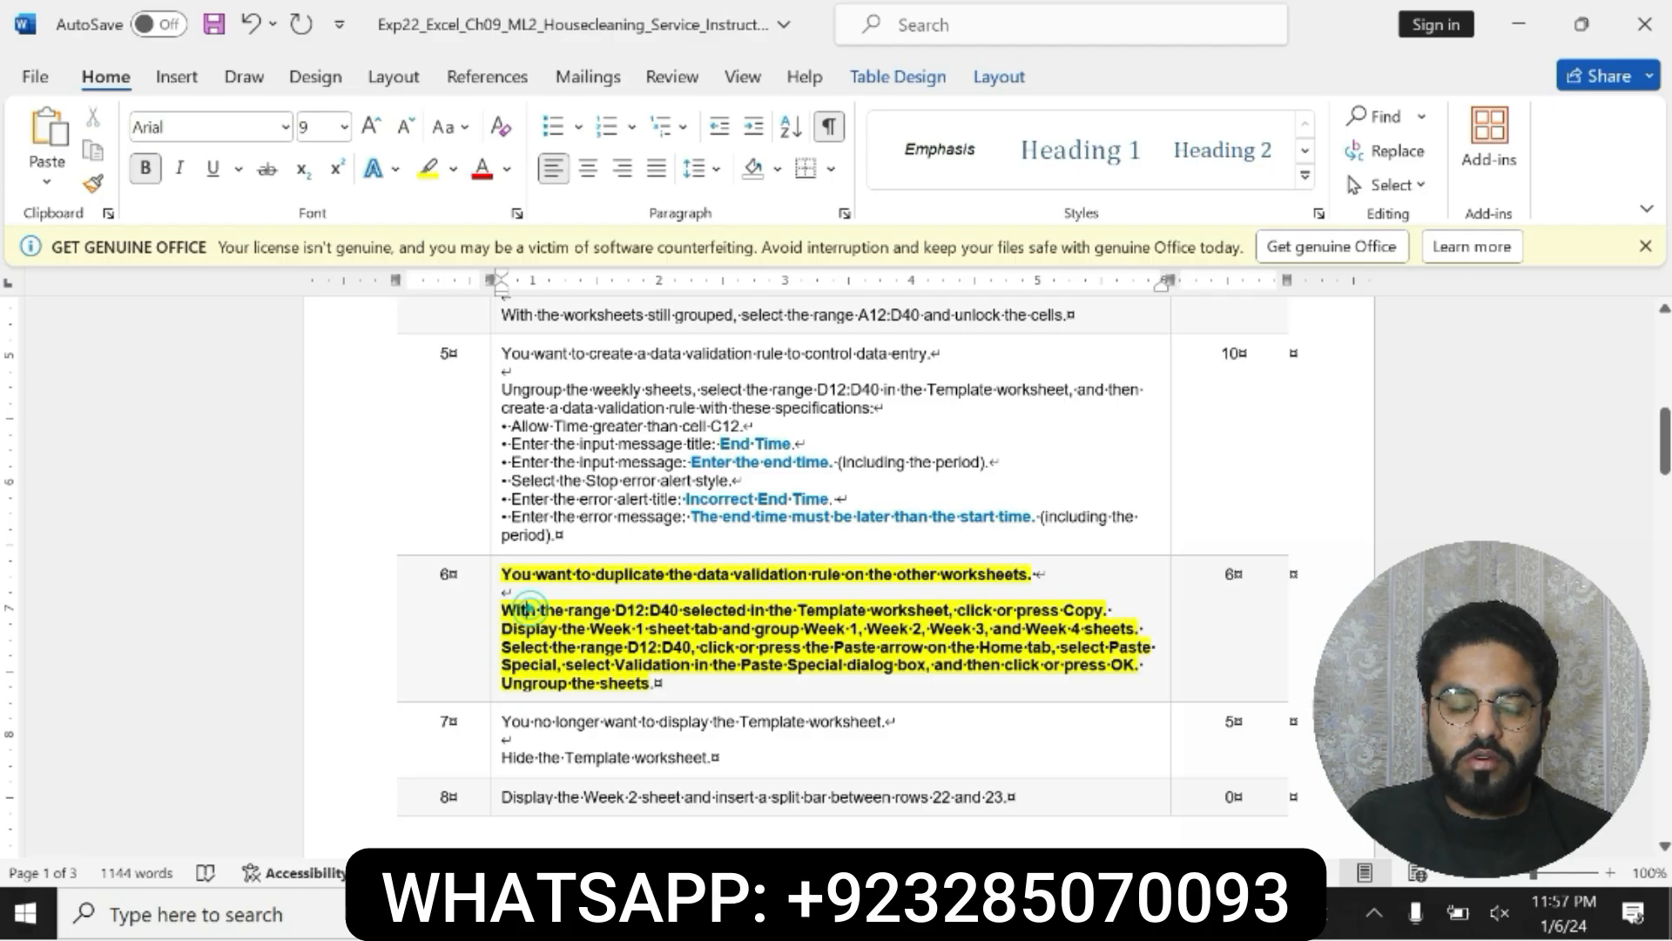
pyautogui.tripleClick(528, 609)
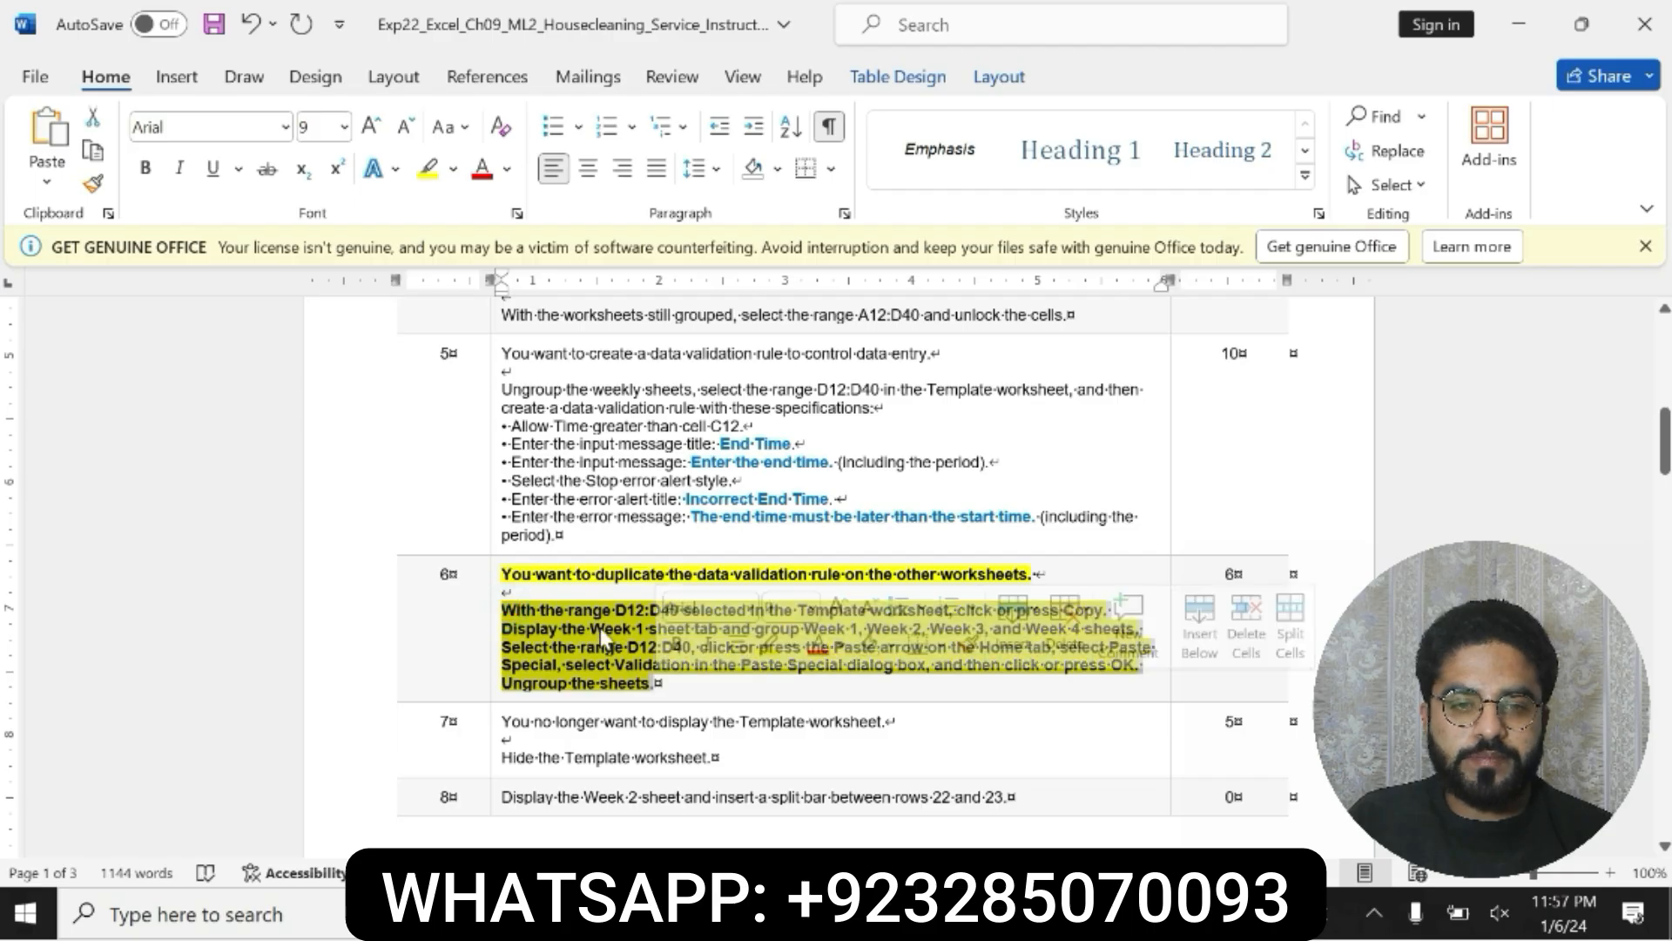
pyautogui.moveTo(615, 609); pyautogui.dragTo(672, 612)
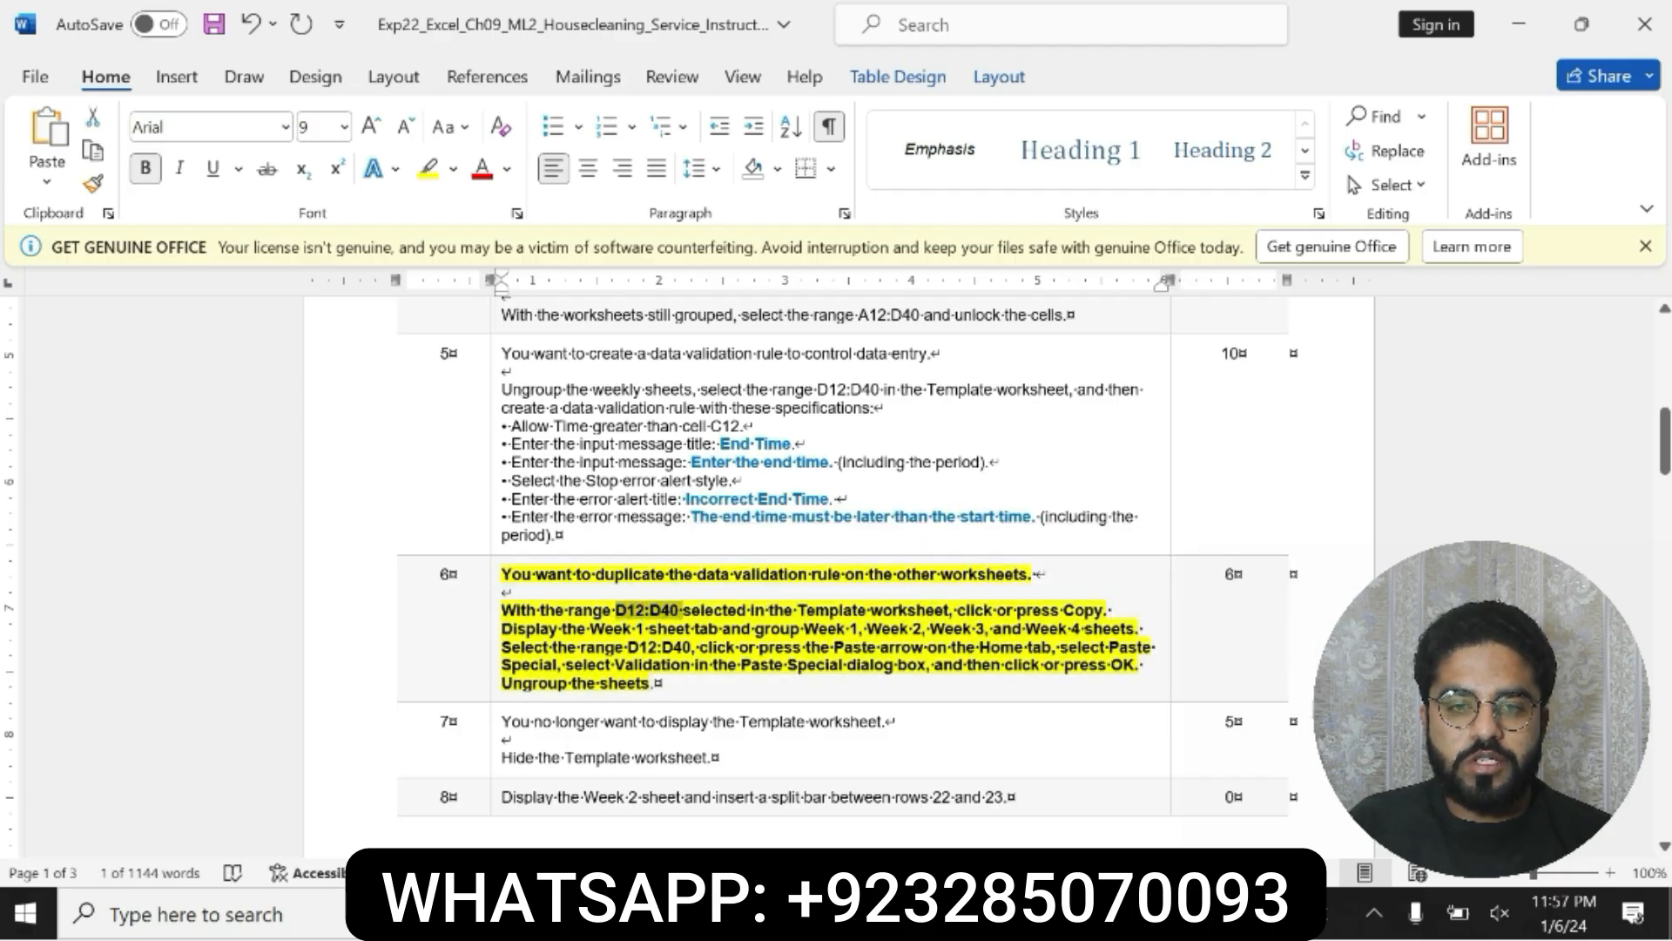
pyautogui.click(740, 913)
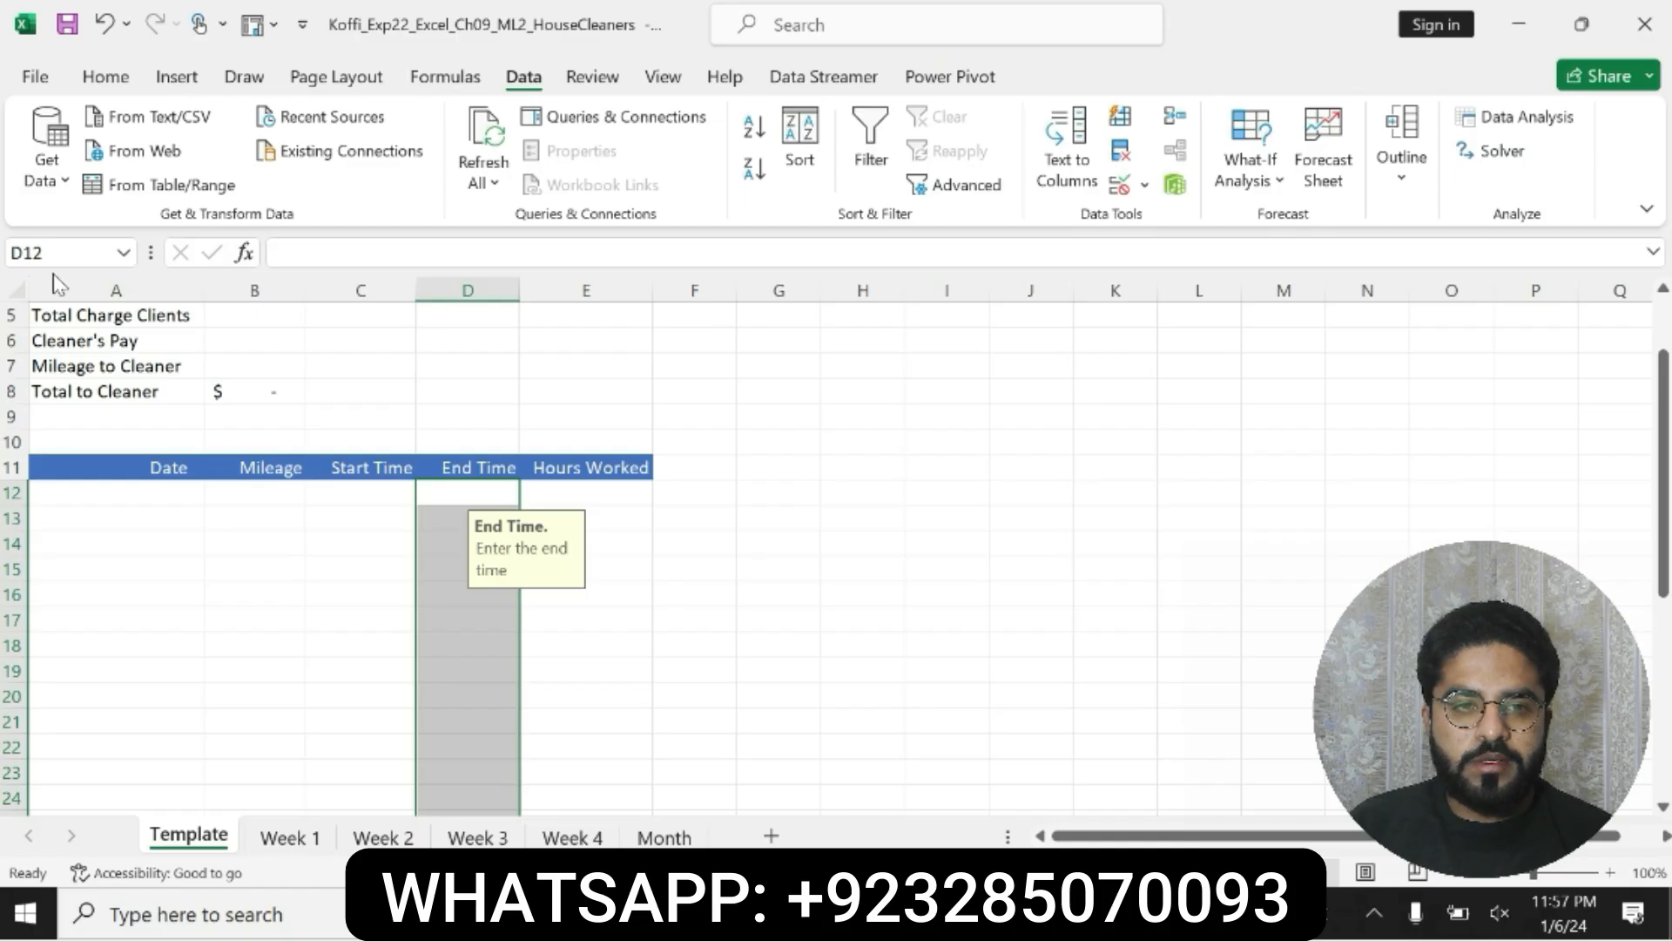
pyautogui.click(44, 252)
pyautogui.hotkey('ctrl', 'v')
pyautogui.press('Return')
pyautogui.hotkey('ctrl', 'c')
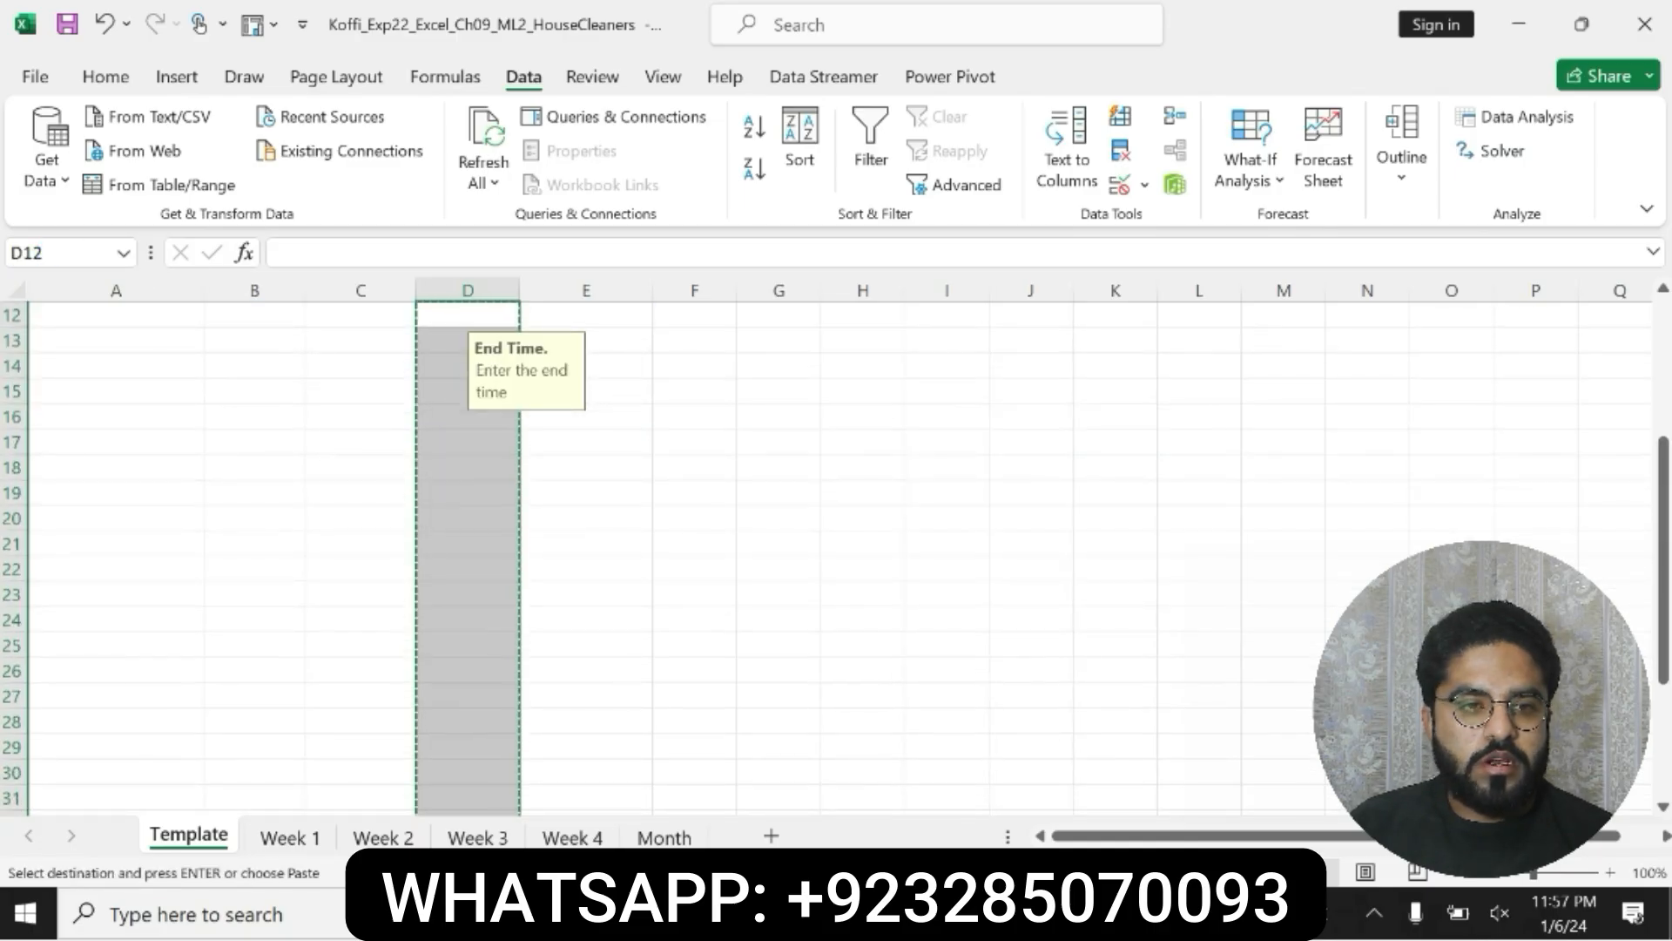
# Step: Display the Week 1 worksheet, check the sheets named in step 6 in Word, and group Week 1 through Week 4 in Excel
pyautogui.click(292, 837)
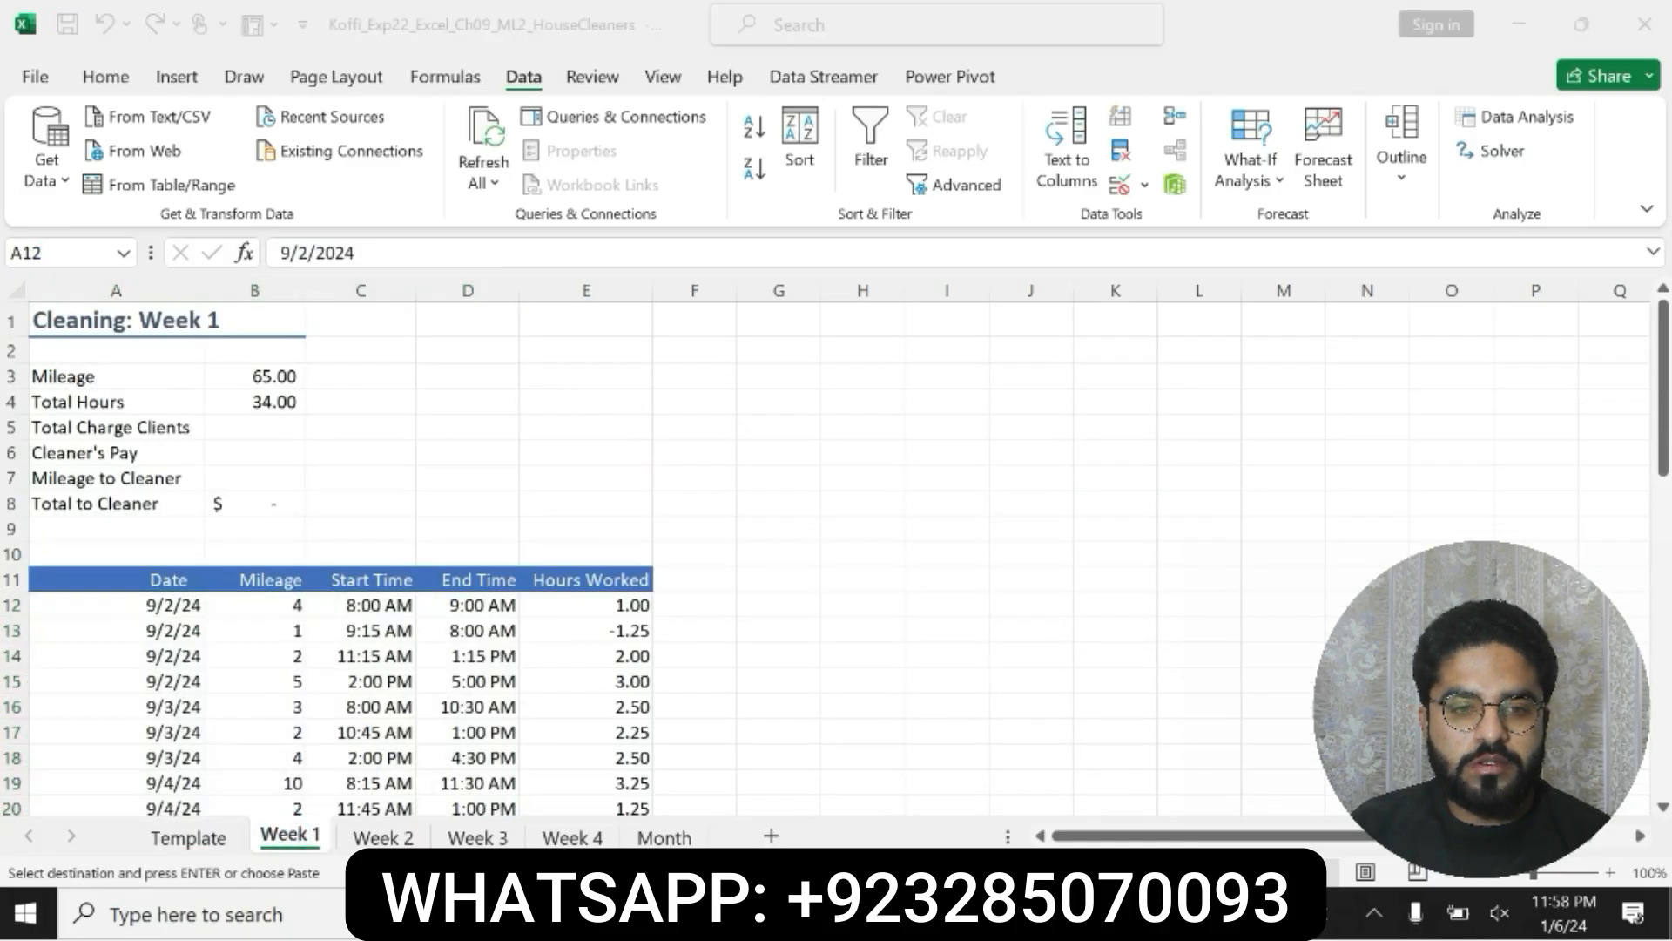
pyautogui.click(784, 914)
pyautogui.moveTo(803, 628); pyautogui.dragTo(1135, 628)
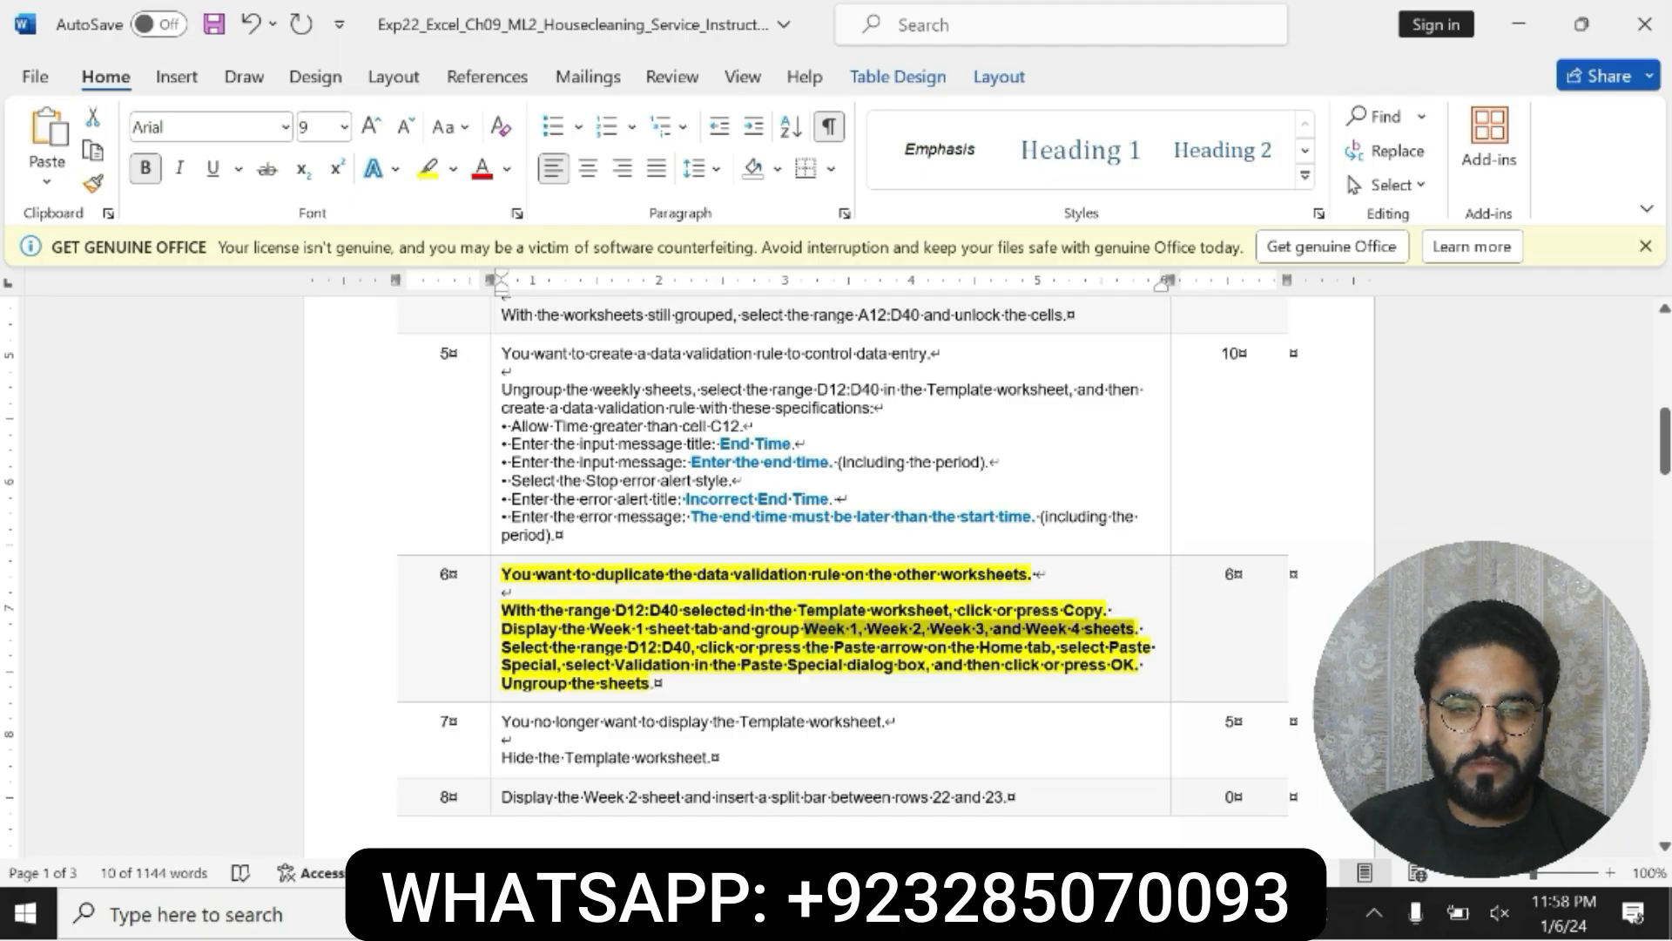
pyautogui.hotkey('alt', 'Tab')
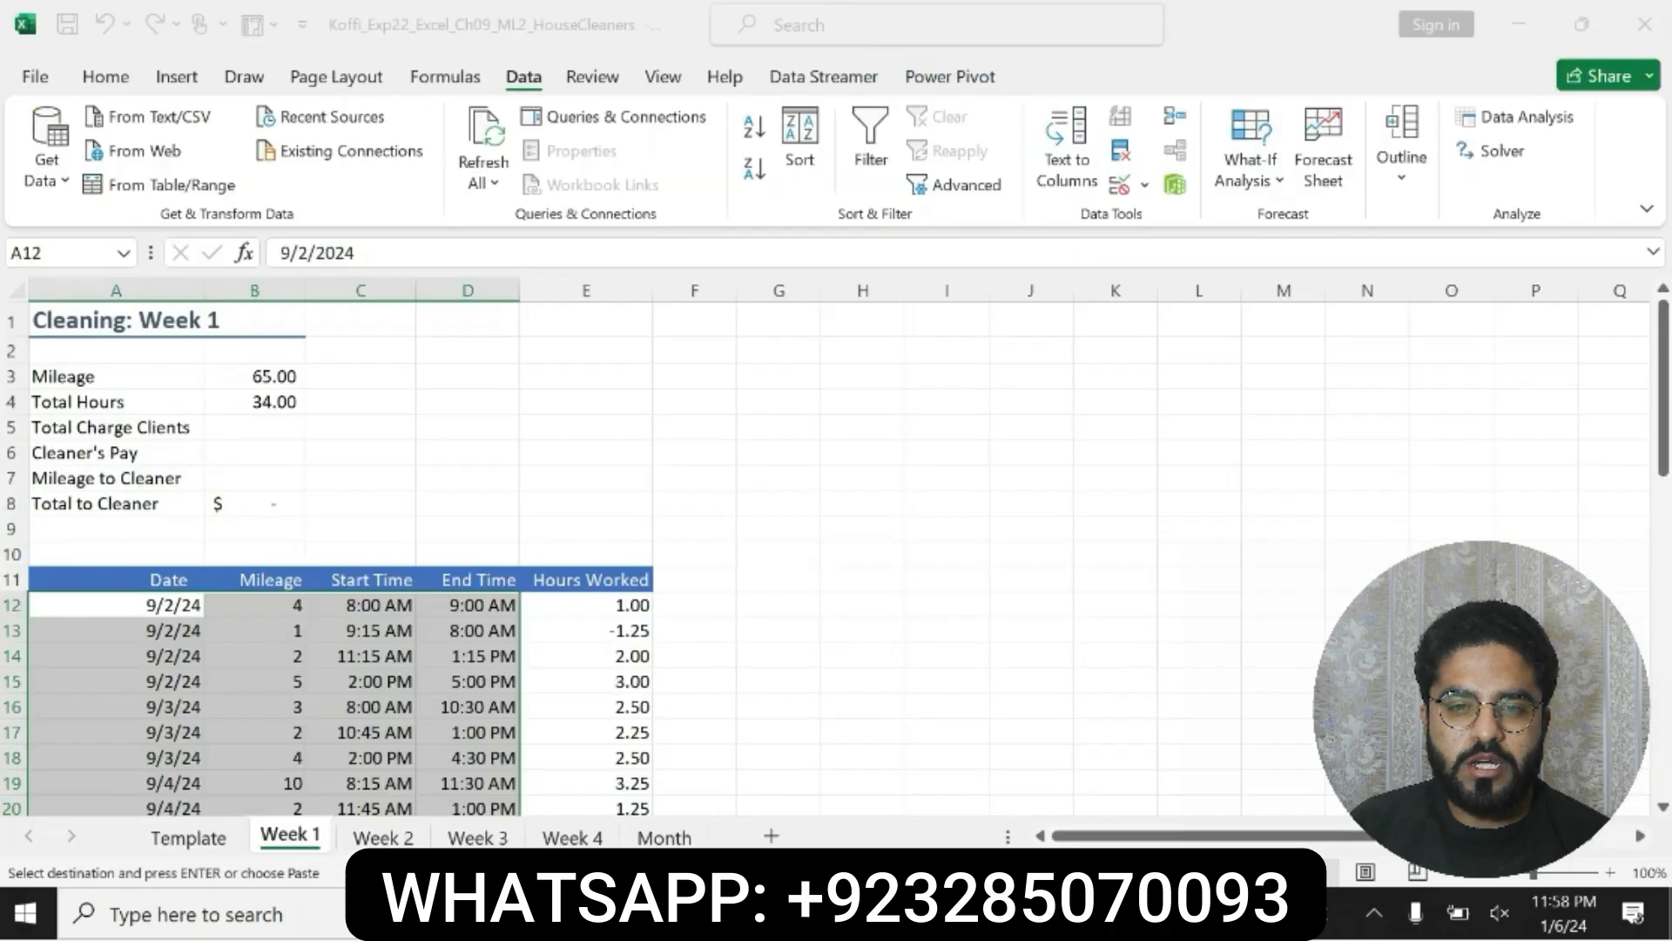
pyautogui.keyDown('ctrl'); pyautogui.click(383, 838); pyautogui.keyUp('ctrl')
pyautogui.keyDown('ctrl'); pyautogui.click(471, 837); pyautogui.keyUp('ctrl')
pyautogui.keyDown('ctrl'); pyautogui.click(572, 838); pyautogui.keyUp('ctrl')
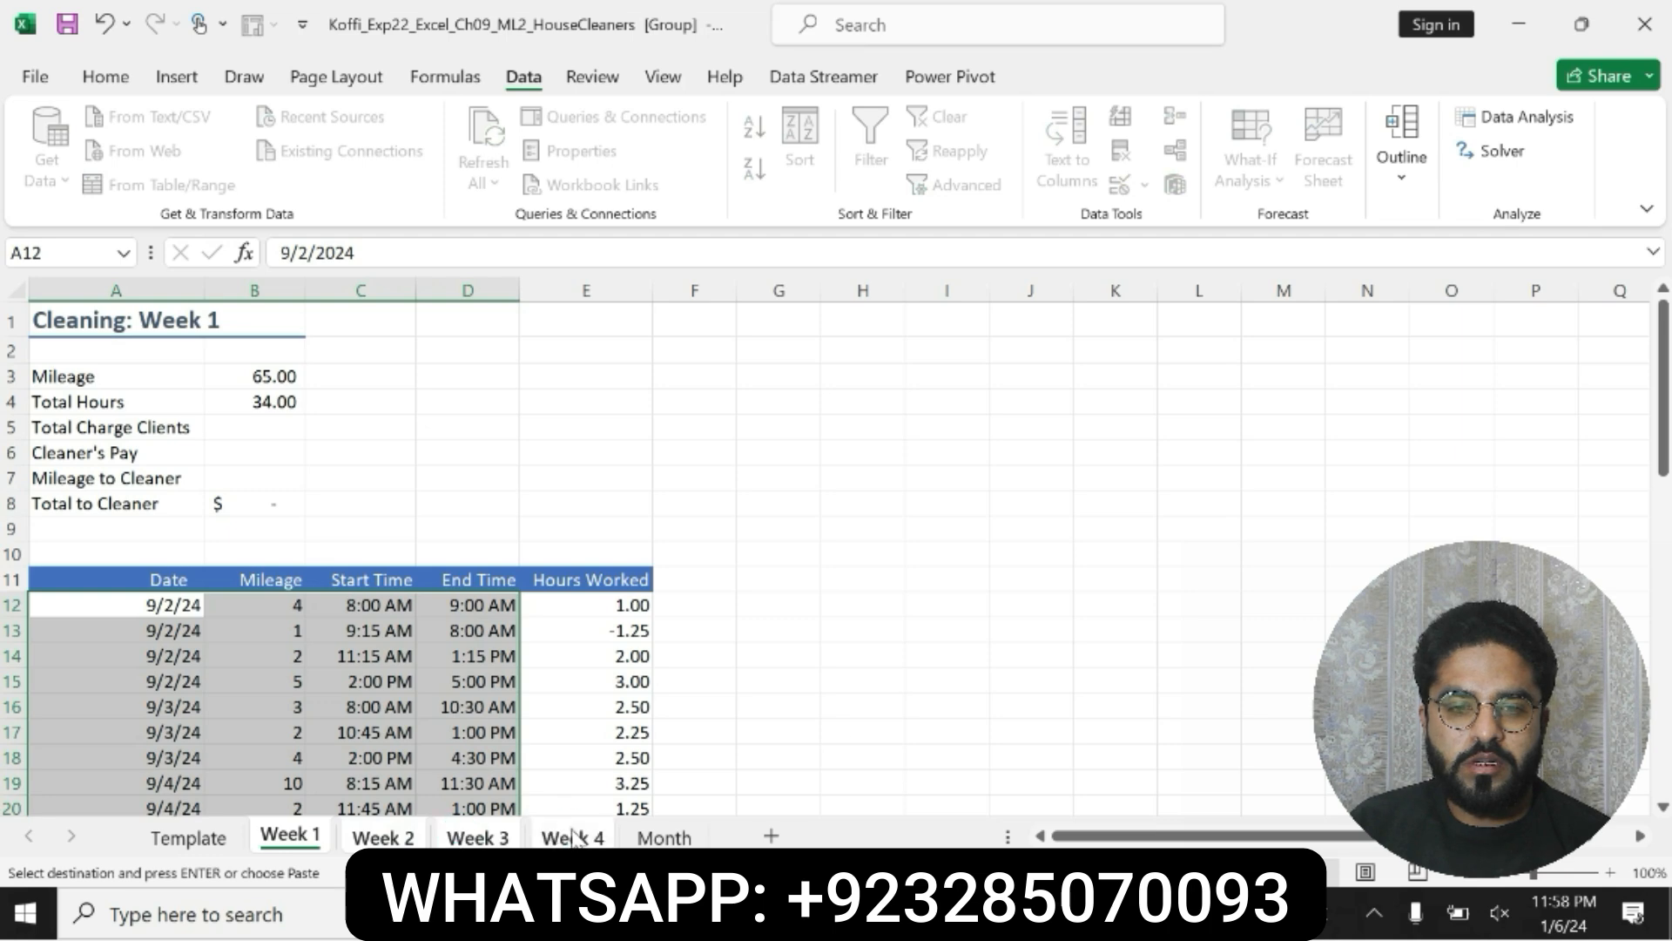
# Step: Copy the range reference D12:D40 from step 6 in Word and select that range on the grouped weekly worksheets in Excel
pyautogui.hotkey('alt', 'Tab')
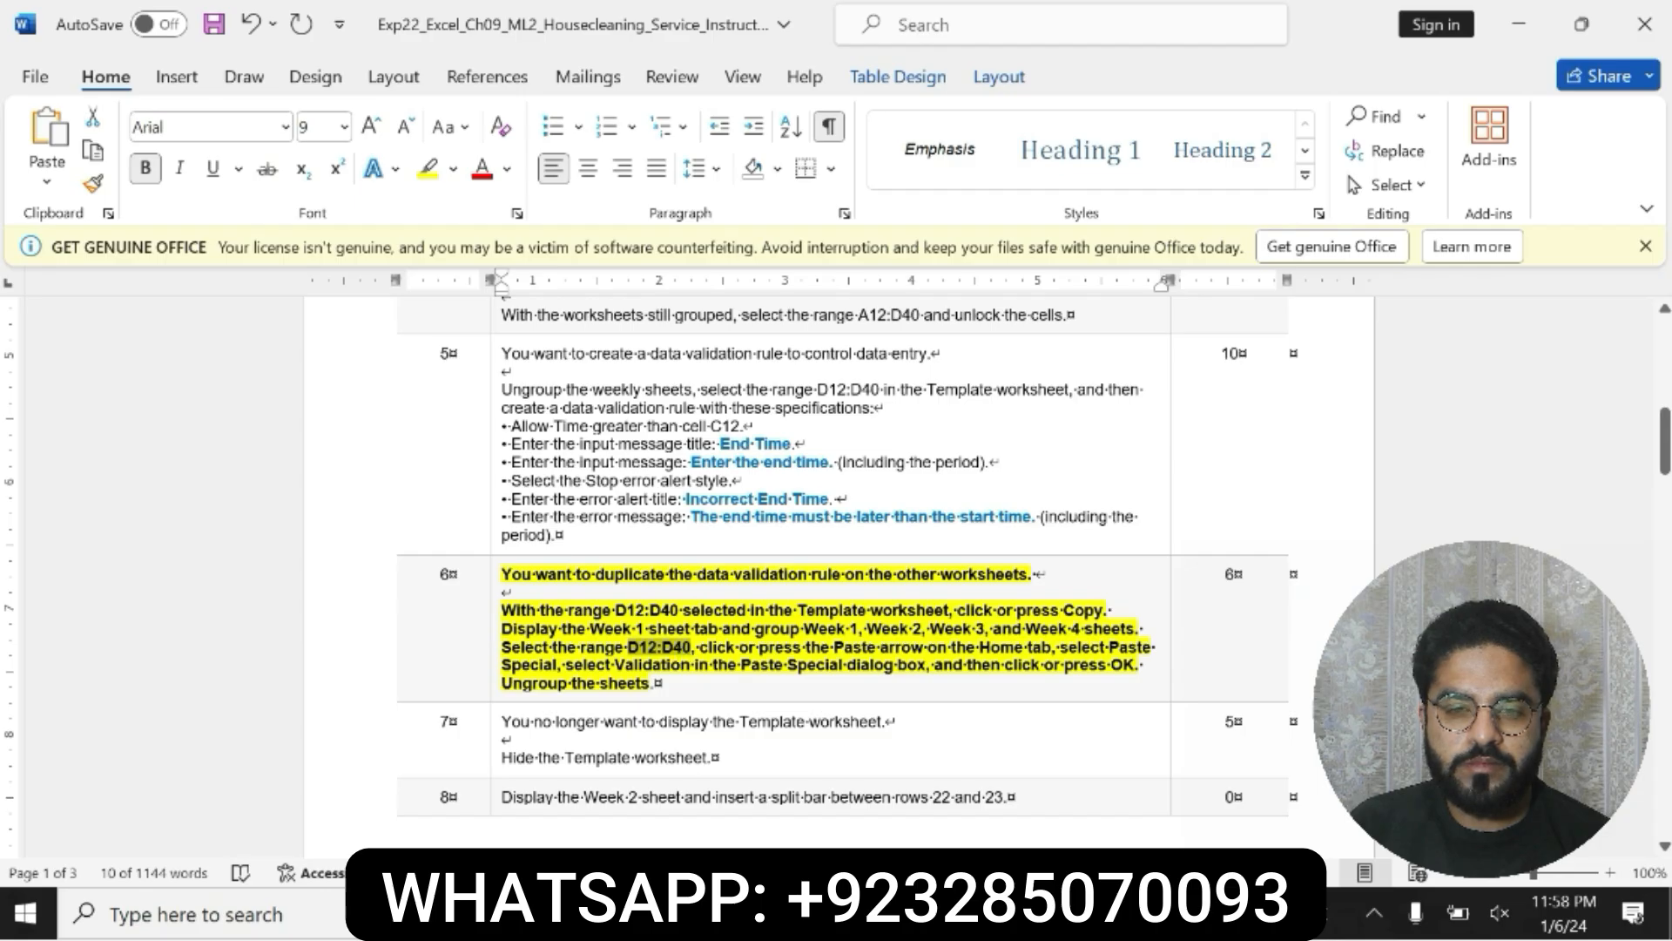
pyautogui.hotkey('alt', 'Tab')
pyautogui.click(54, 251)
pyautogui.press('BackSpace')
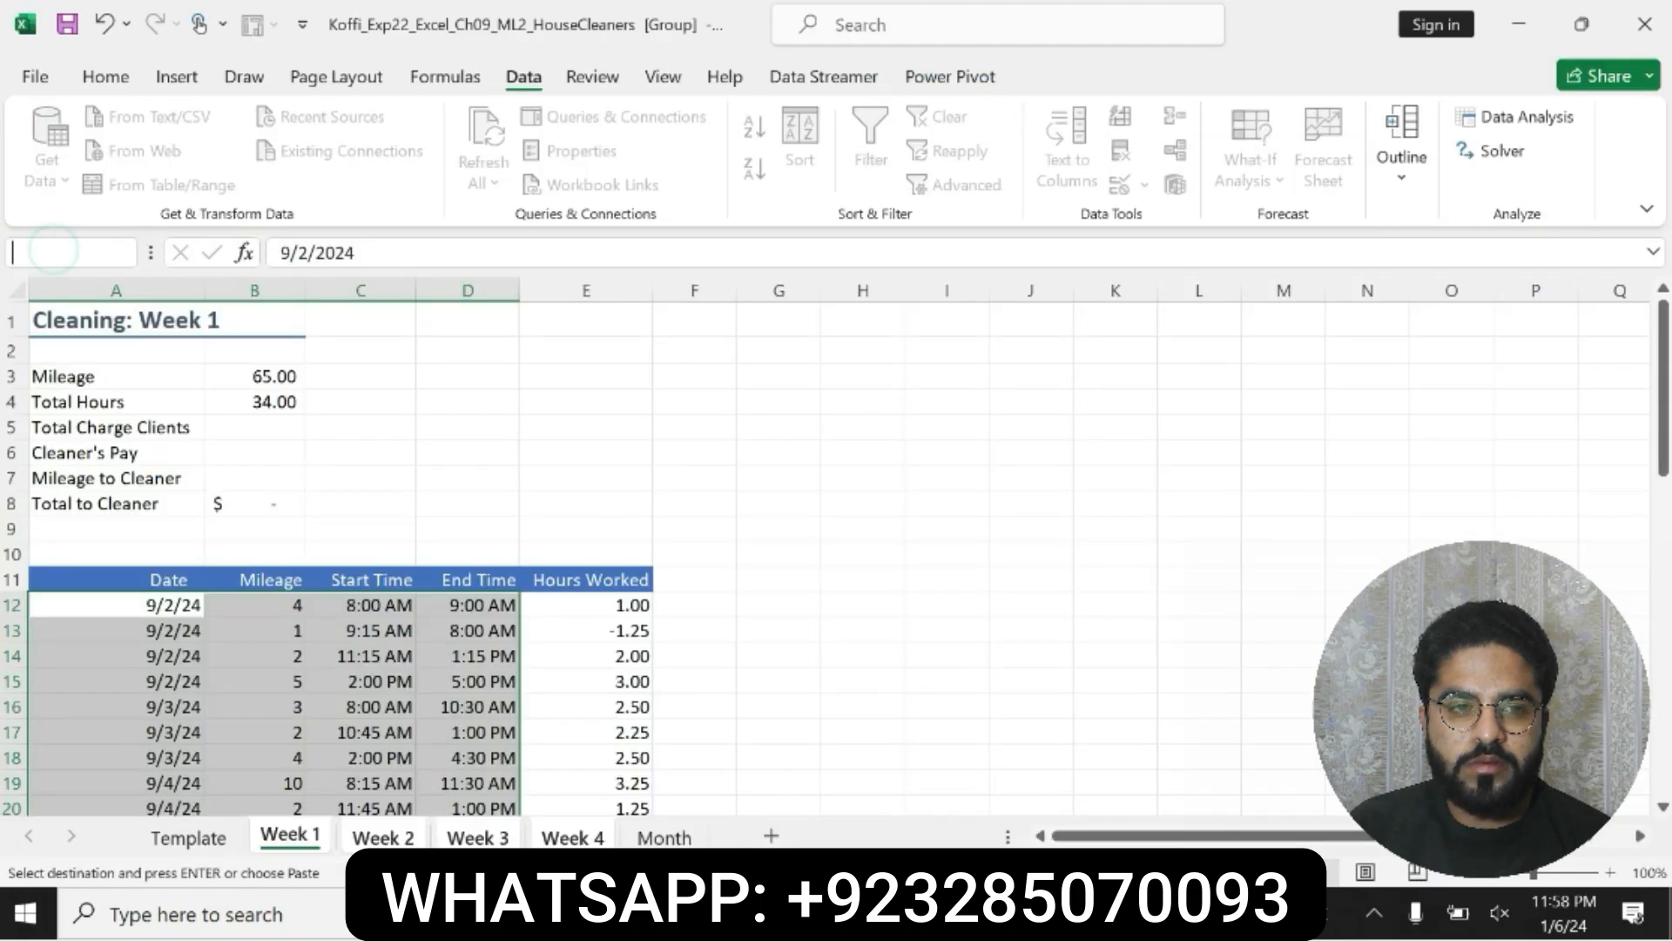
pyautogui.hotkey('ctrl', 'v')
pyautogui.press('Return')
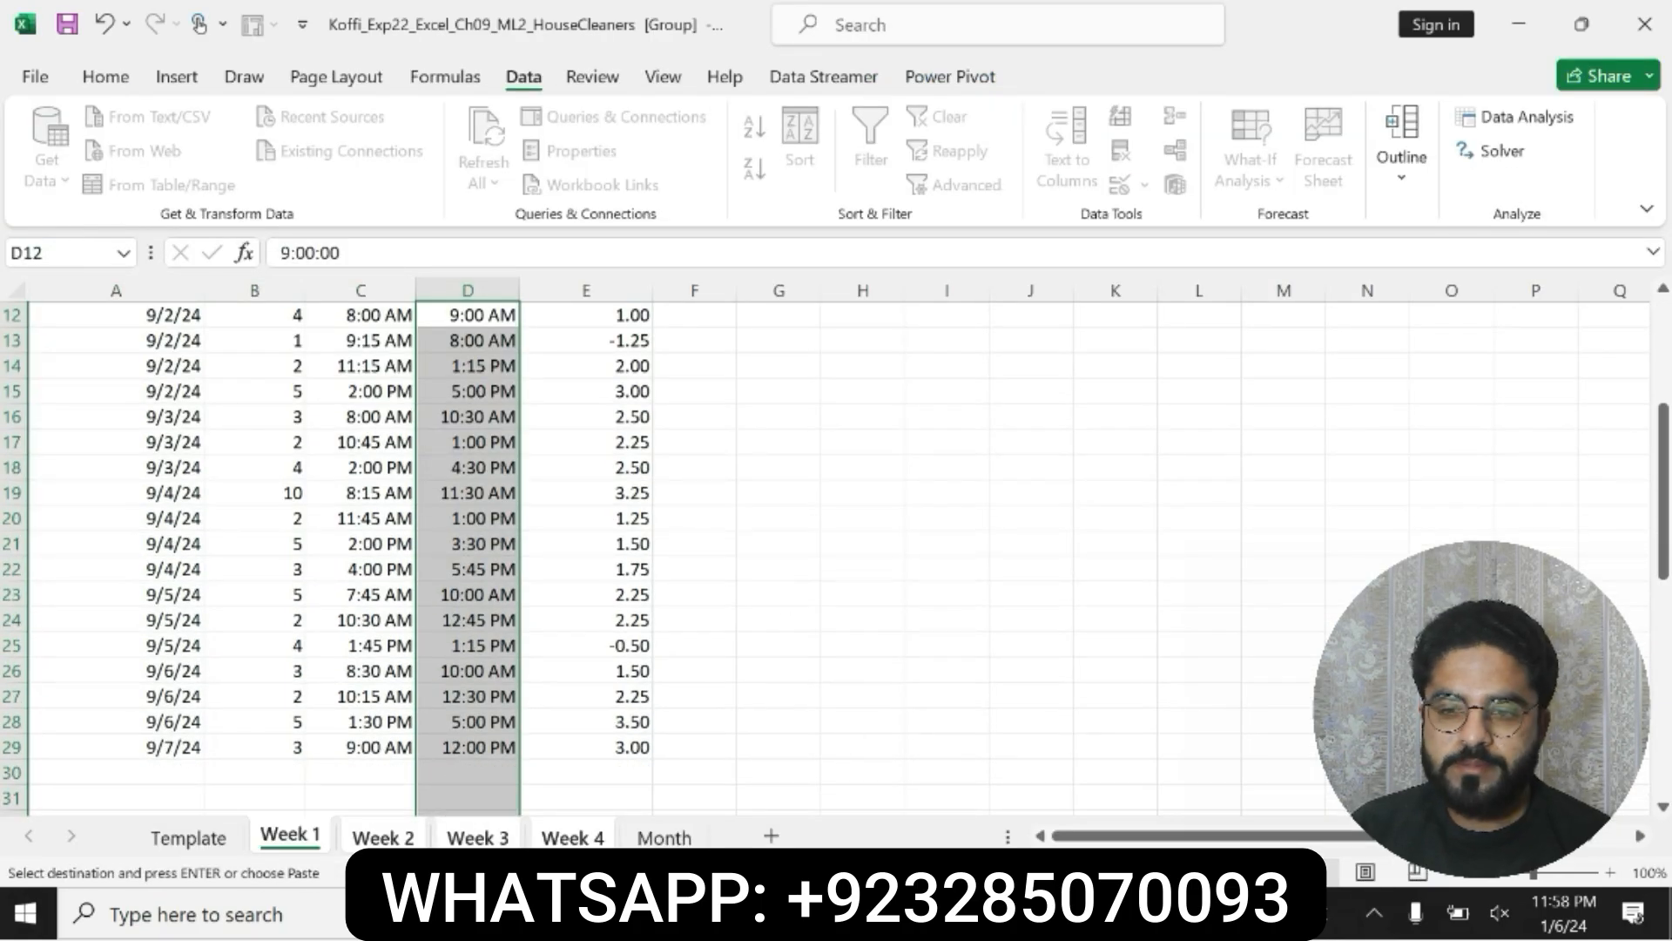
# Step: Review the remaining step 6 instructions in Word, then paste only the validation onto D12:D40 of the grouped weekly sheets in Excel
pyautogui.hotkey('alt', 'Tab')
pyautogui.moveTo(930, 671); pyautogui.dragTo(1143, 665)
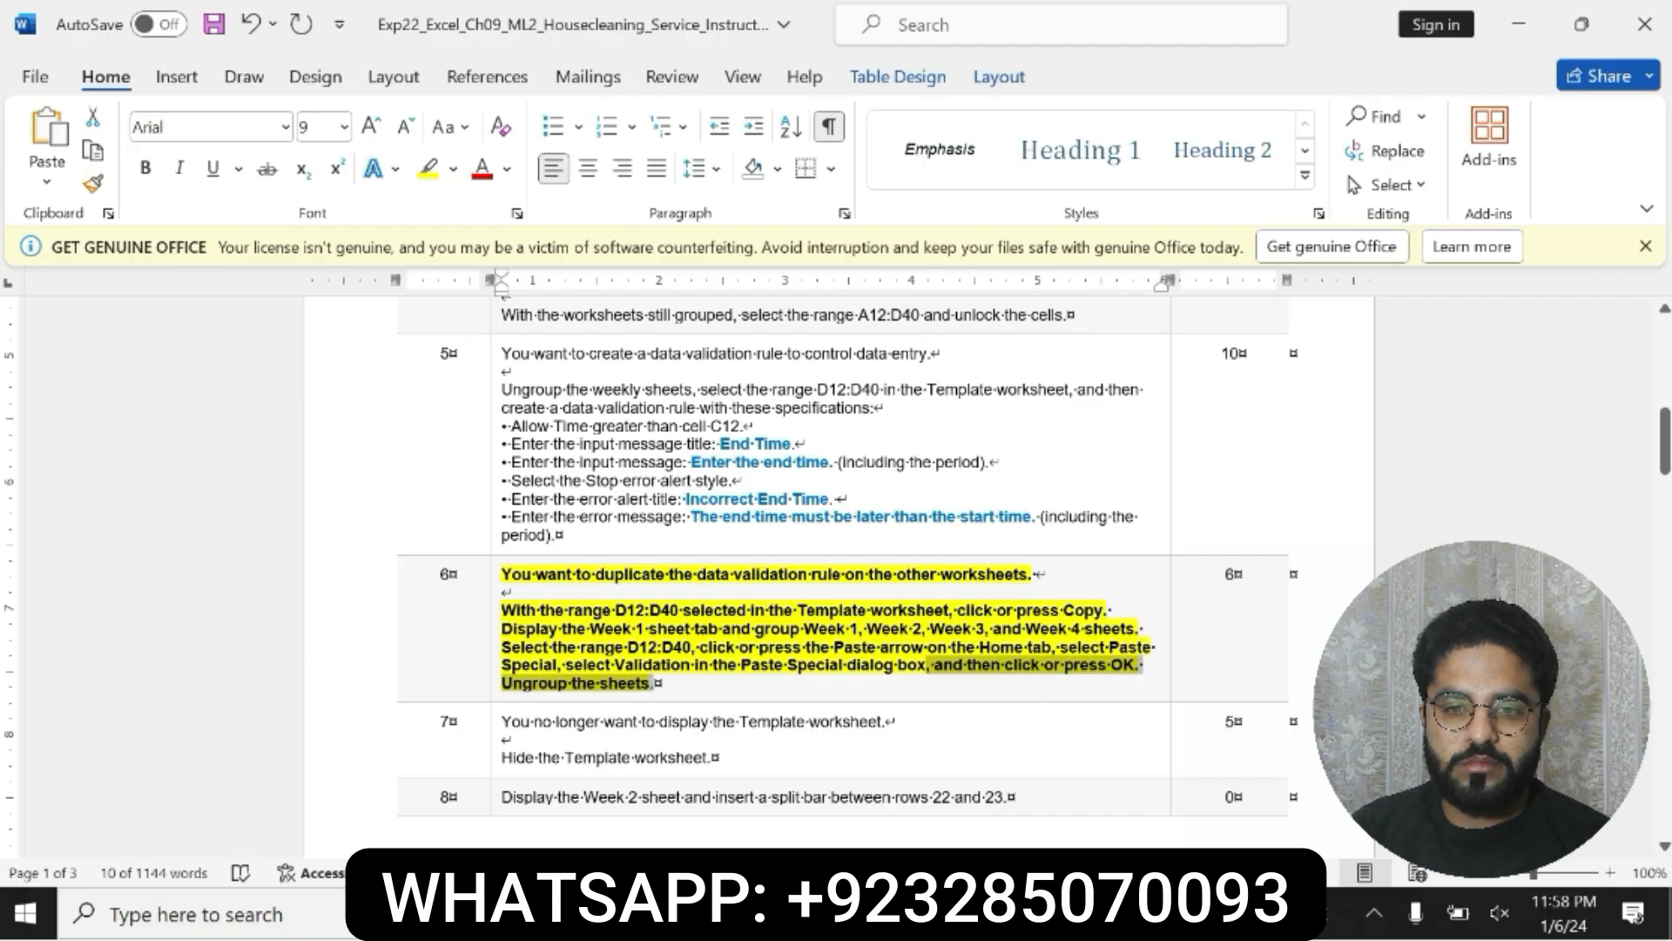
pyautogui.moveTo(701, 647); pyautogui.dragTo(871, 683)
pyautogui.click(949, 913)
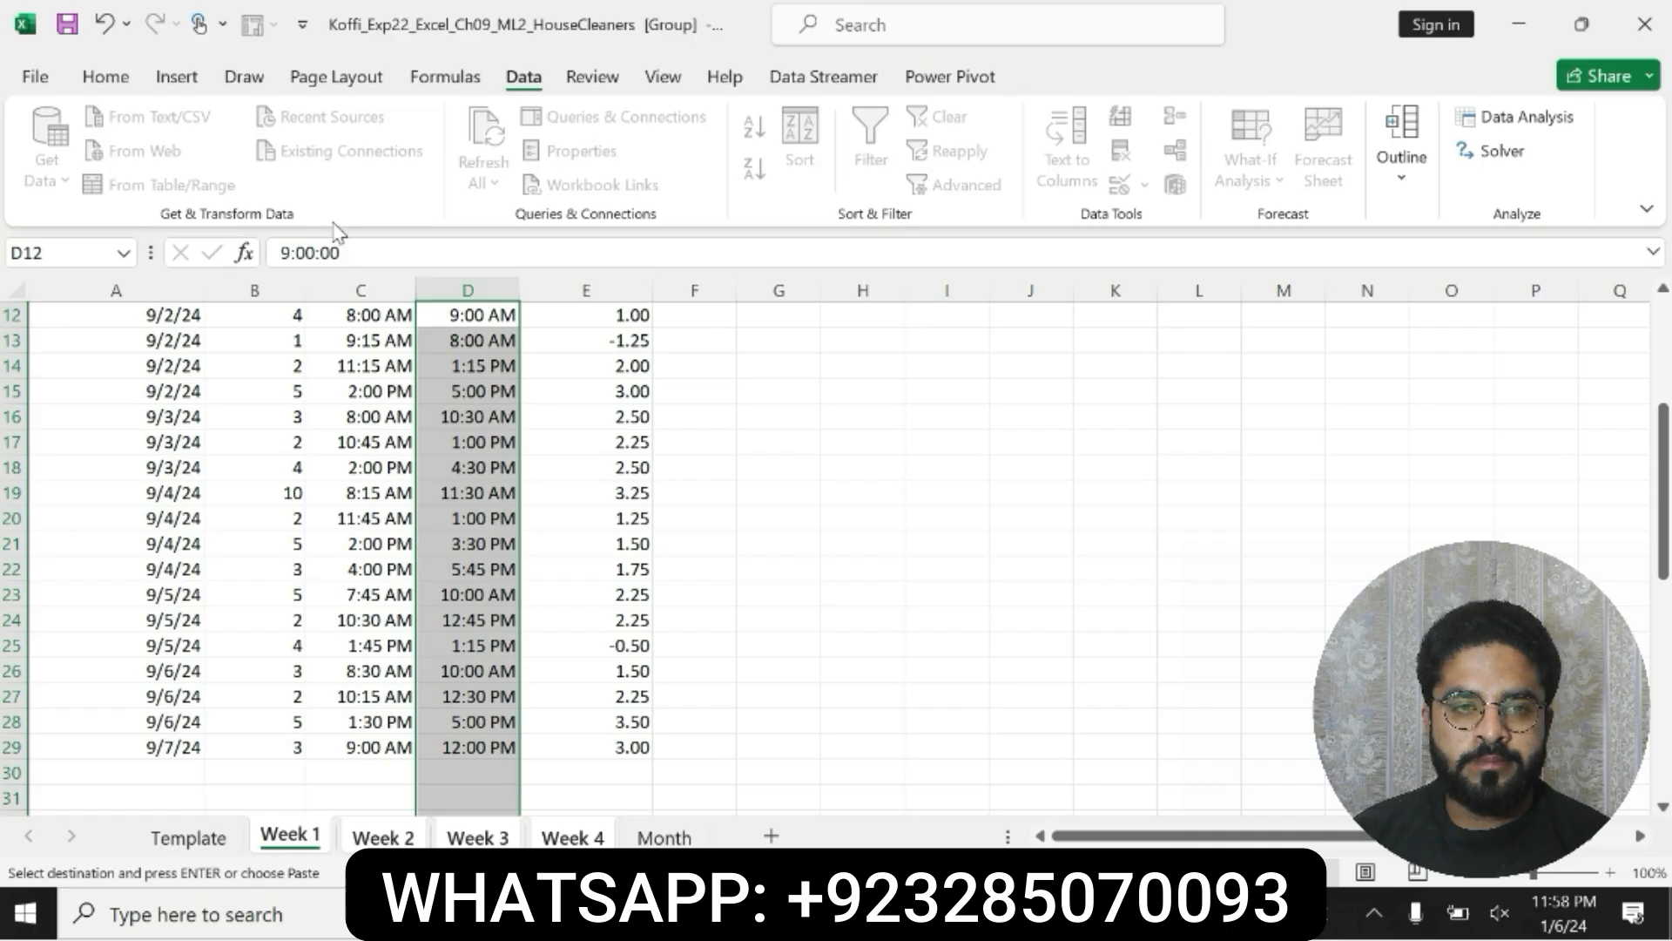
pyautogui.click(35, 79)
pyautogui.click(31, 81)
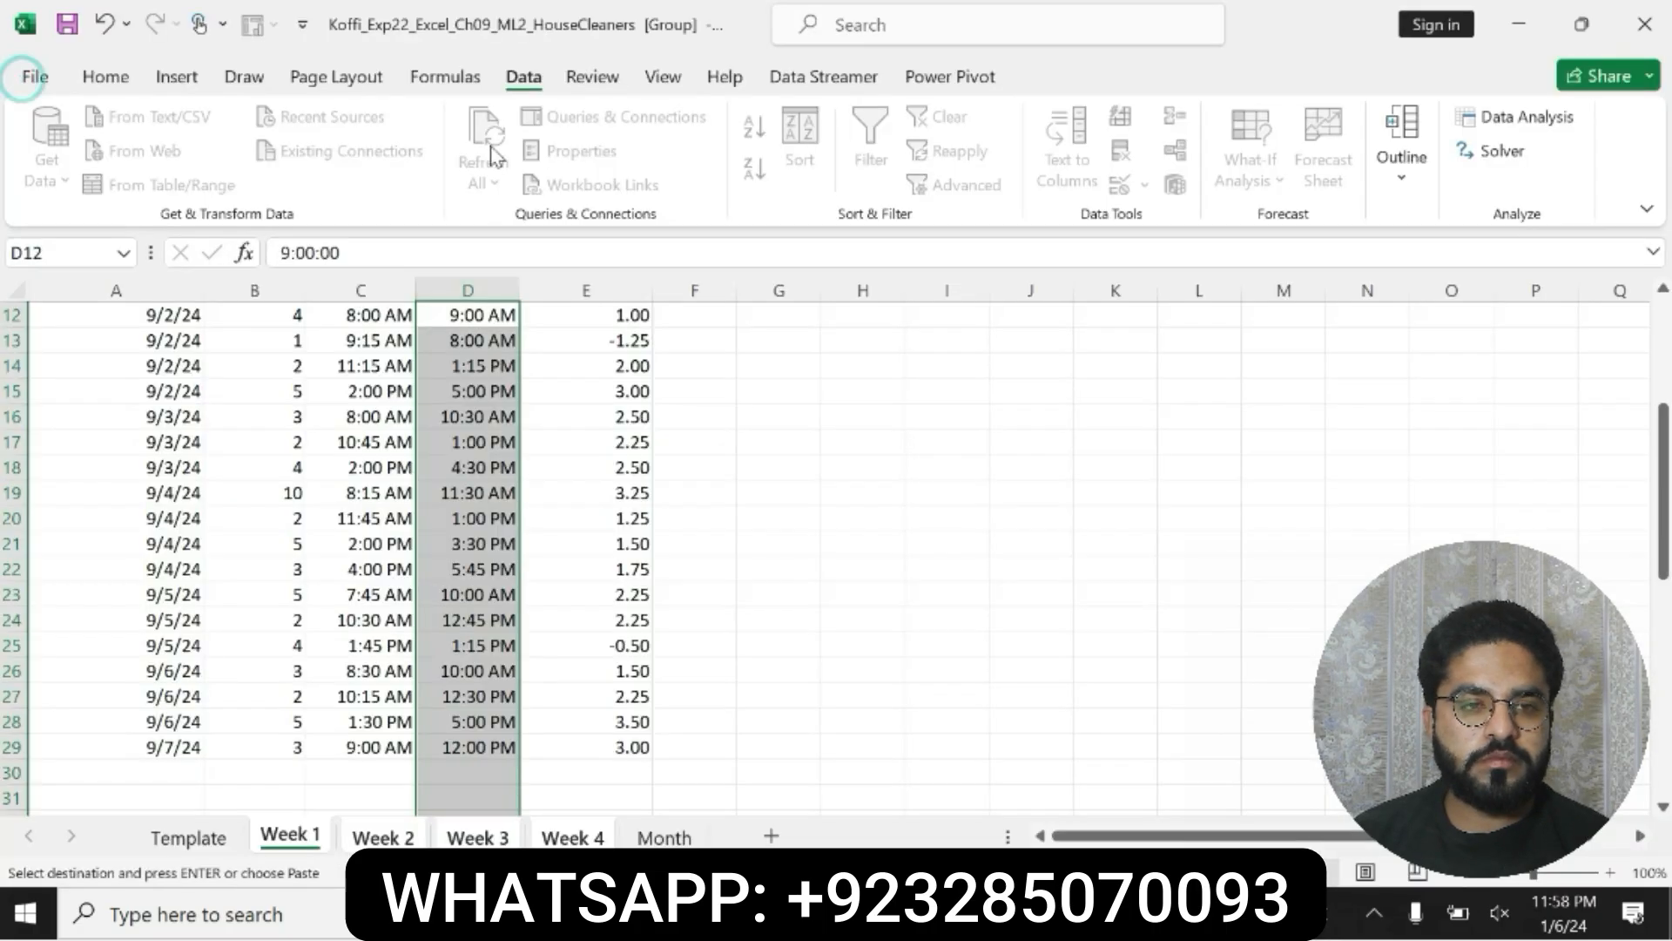
pyautogui.click(105, 77)
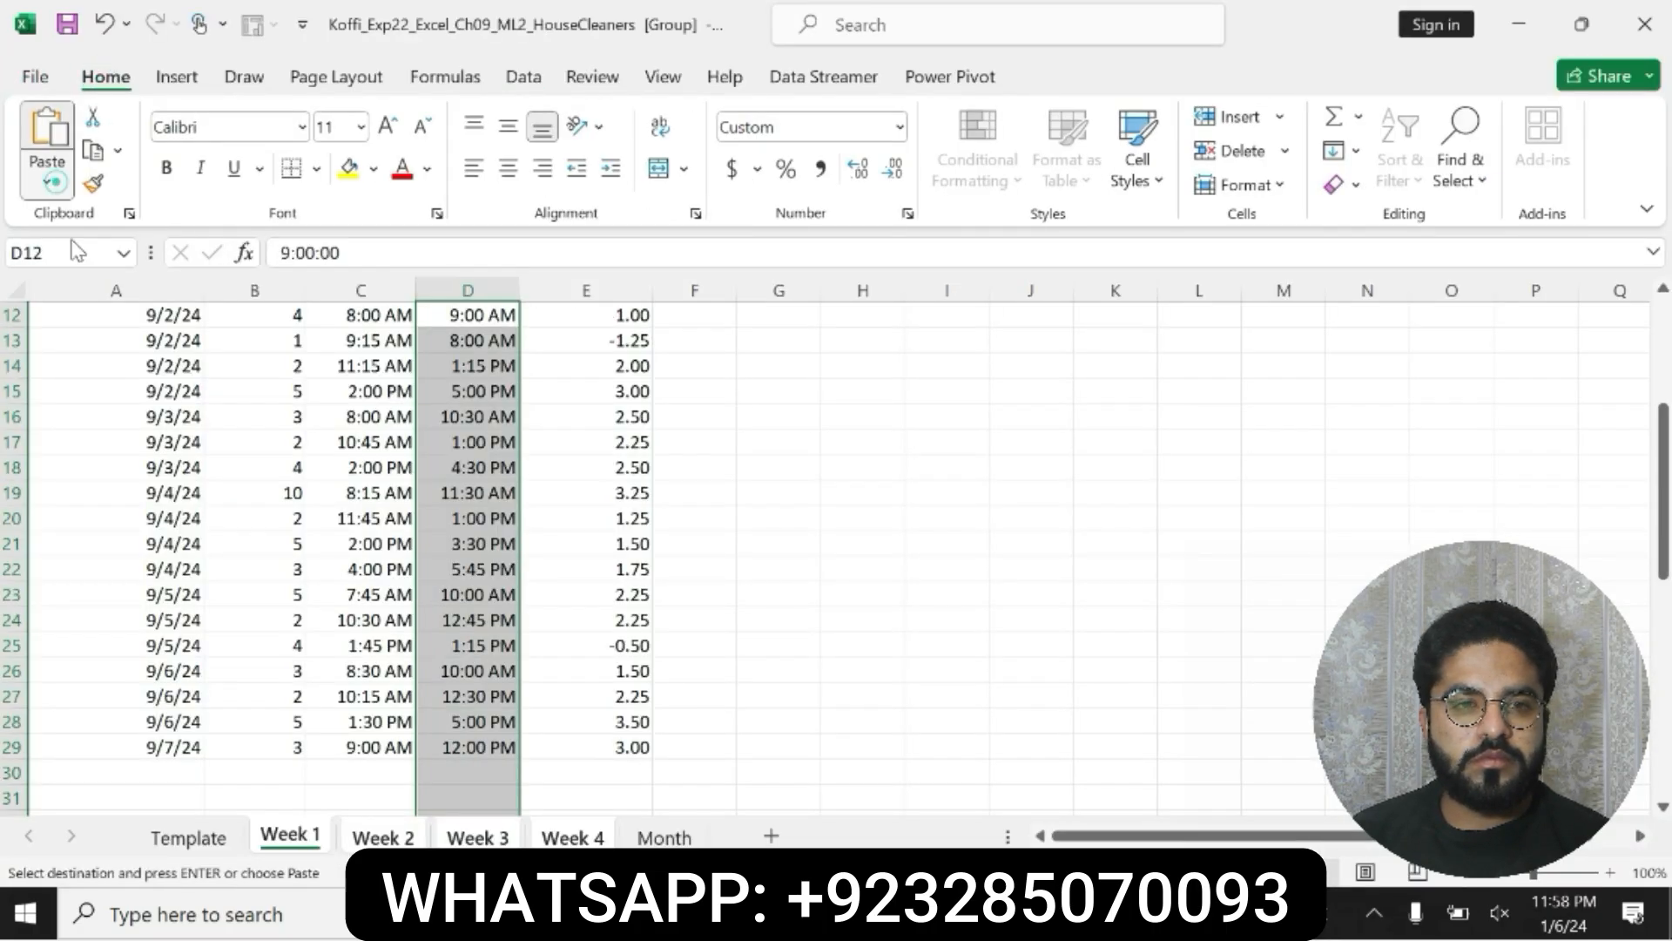
pyautogui.click(46, 182)
pyautogui.click(131, 496)
pyautogui.click(1070, 585)
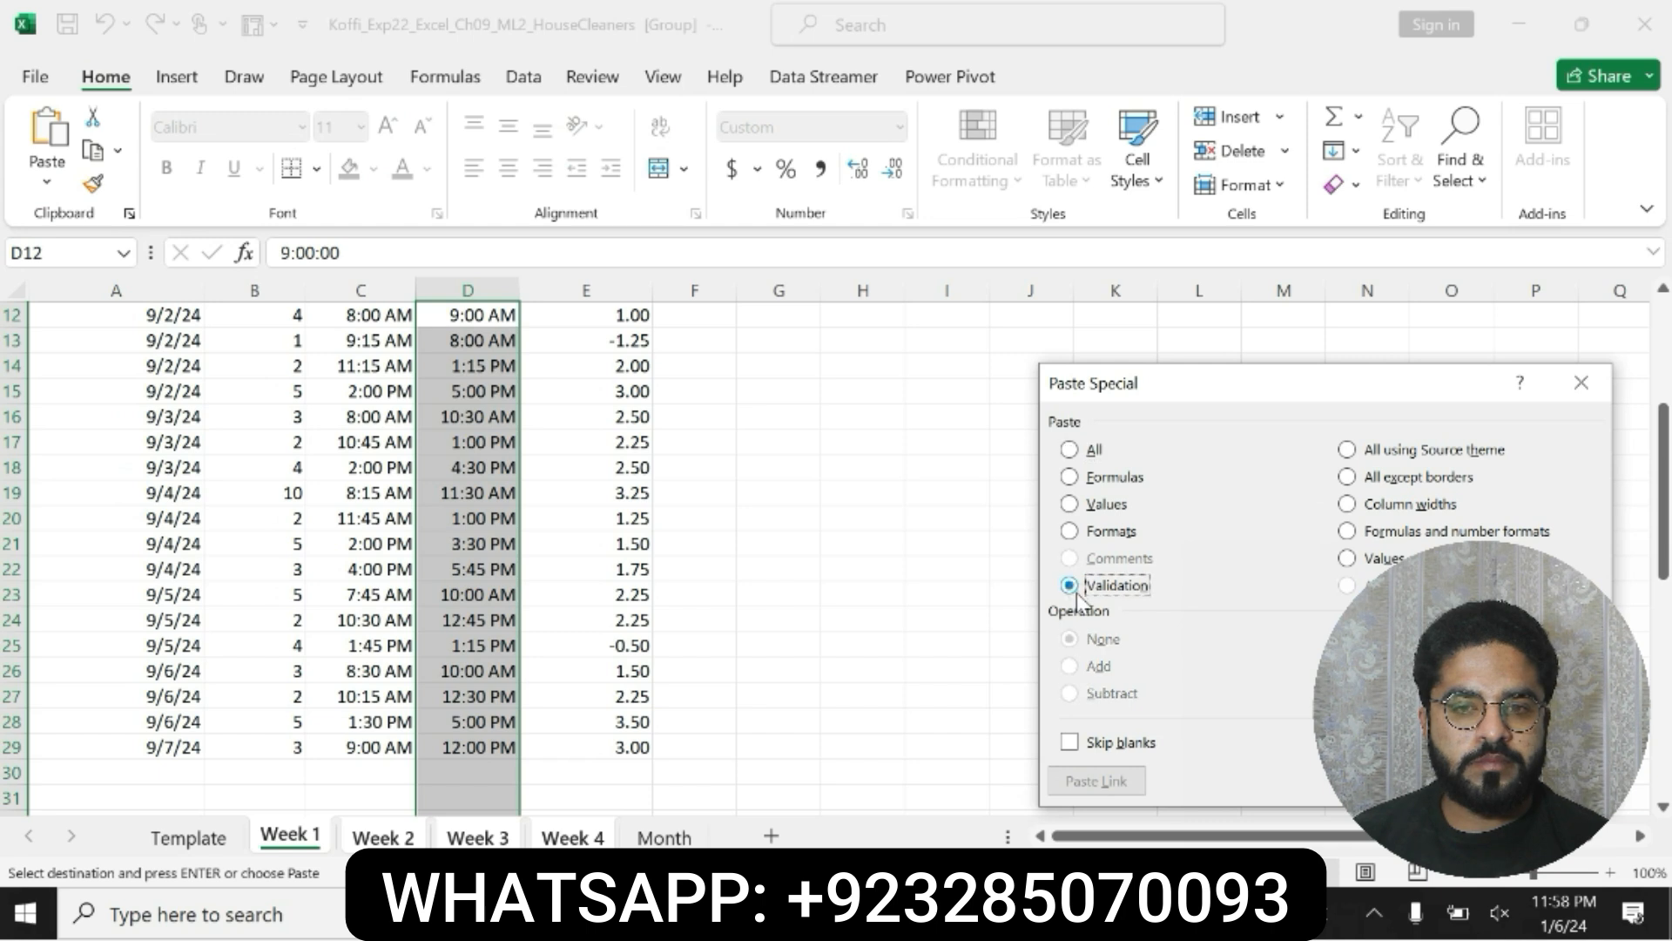
pyautogui.press('Return')
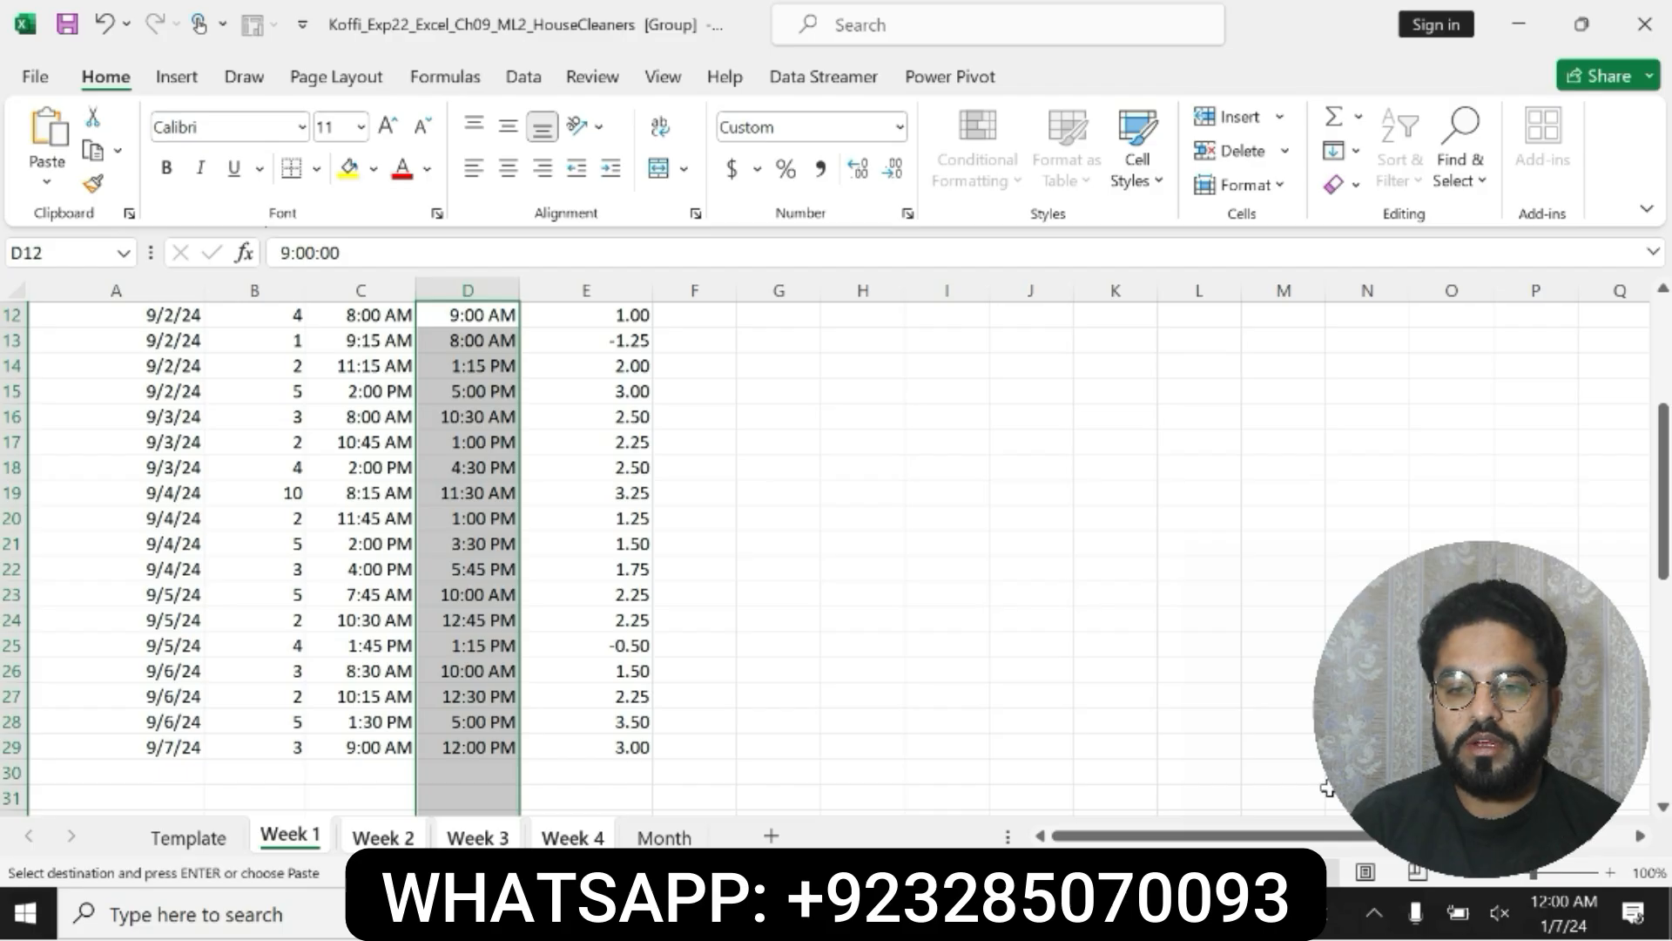
# Step: In Word, undo the highlighting and bold on step 6, then make the step 7 instructions bold and highlight them in yellow
pyautogui.hotkey('alt', 'Tab')
pyautogui.hotkey('ctrl', 'z')
pyautogui.hotkey('ctrl', 'z')
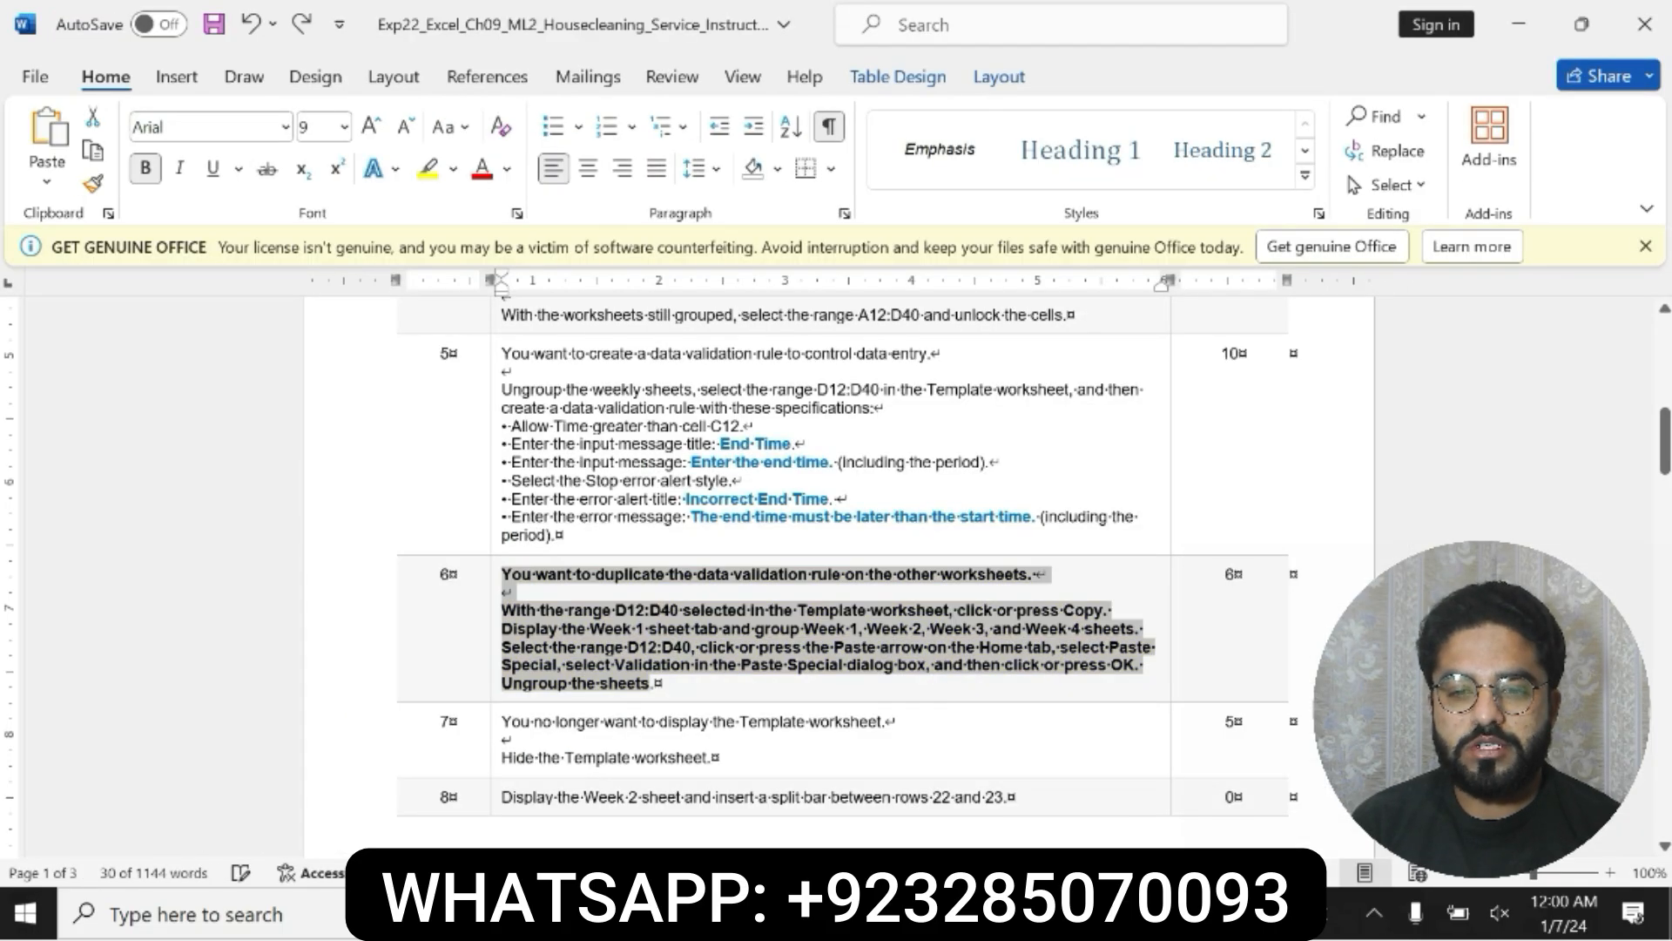
pyautogui.moveTo(707, 740); pyautogui.dragTo(505, 708)
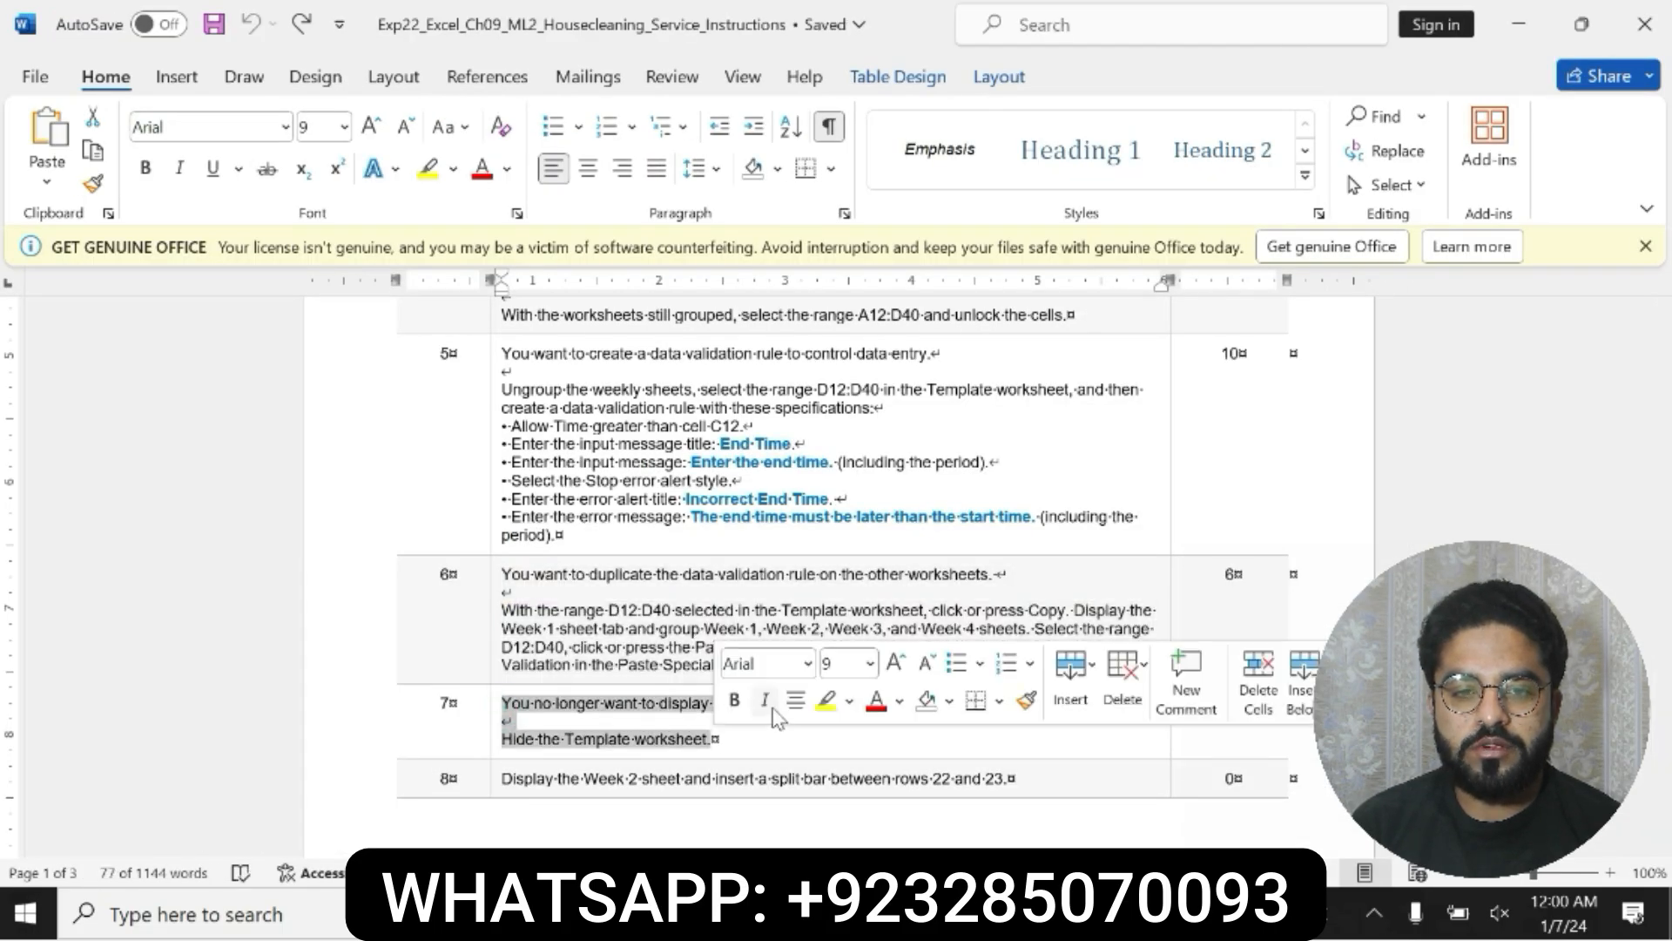
pyautogui.click(734, 699)
pyautogui.click(826, 699)
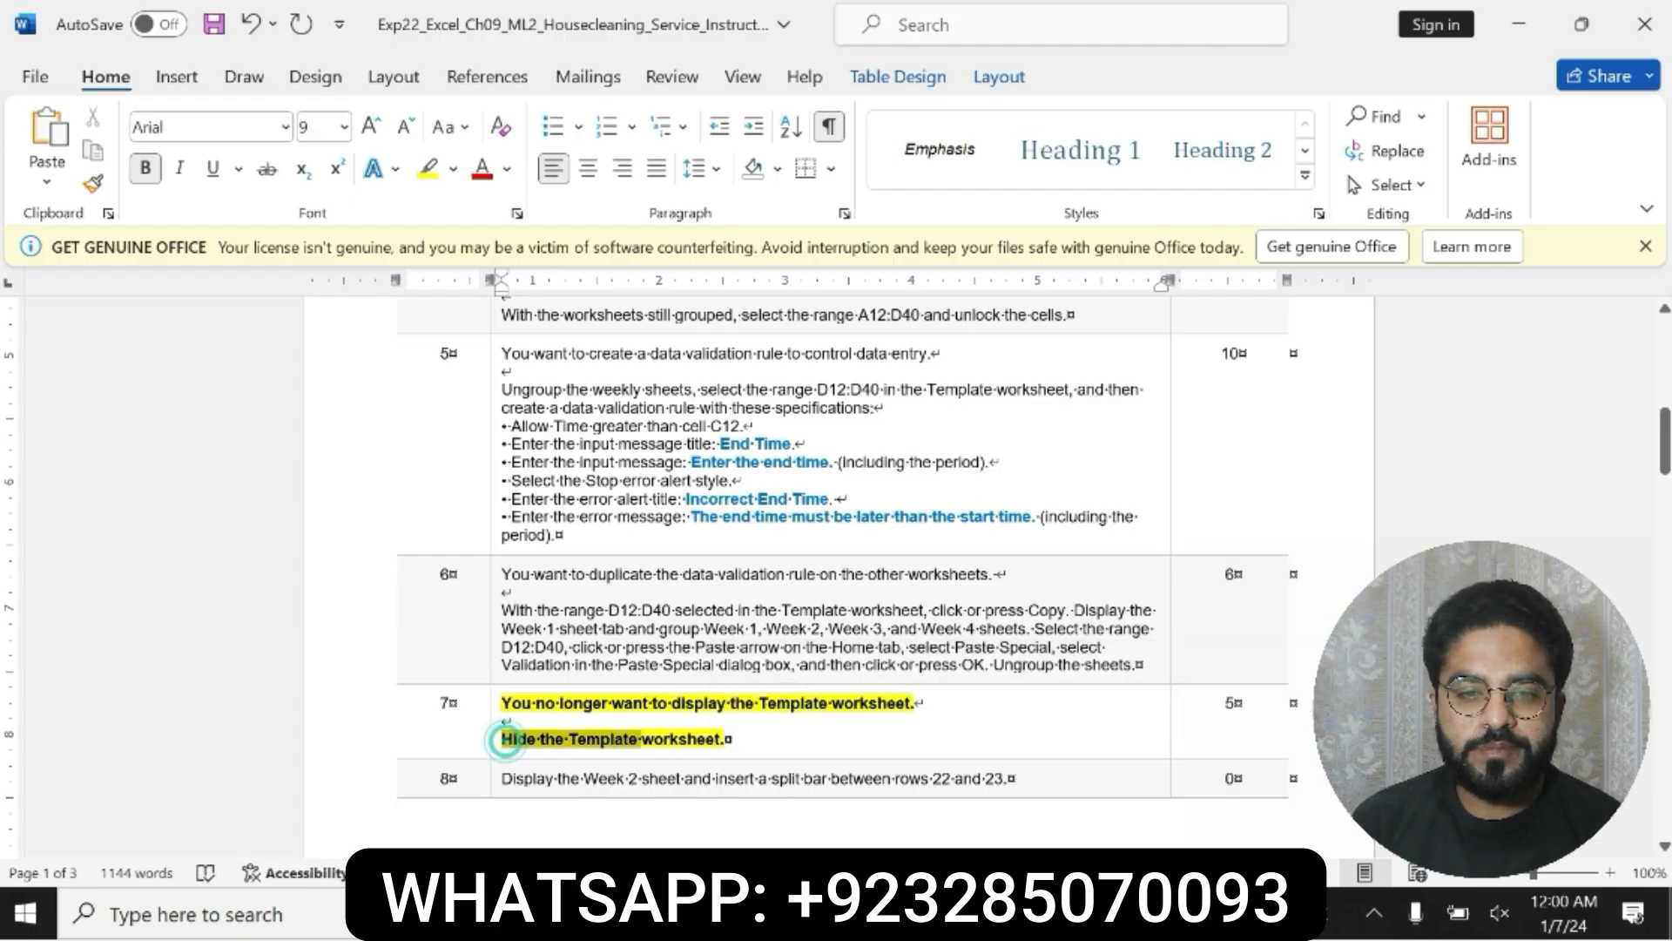
# Step: Switch to Excel and hide the Template worksheet
pyautogui.hotkey('alt', 'Tab')
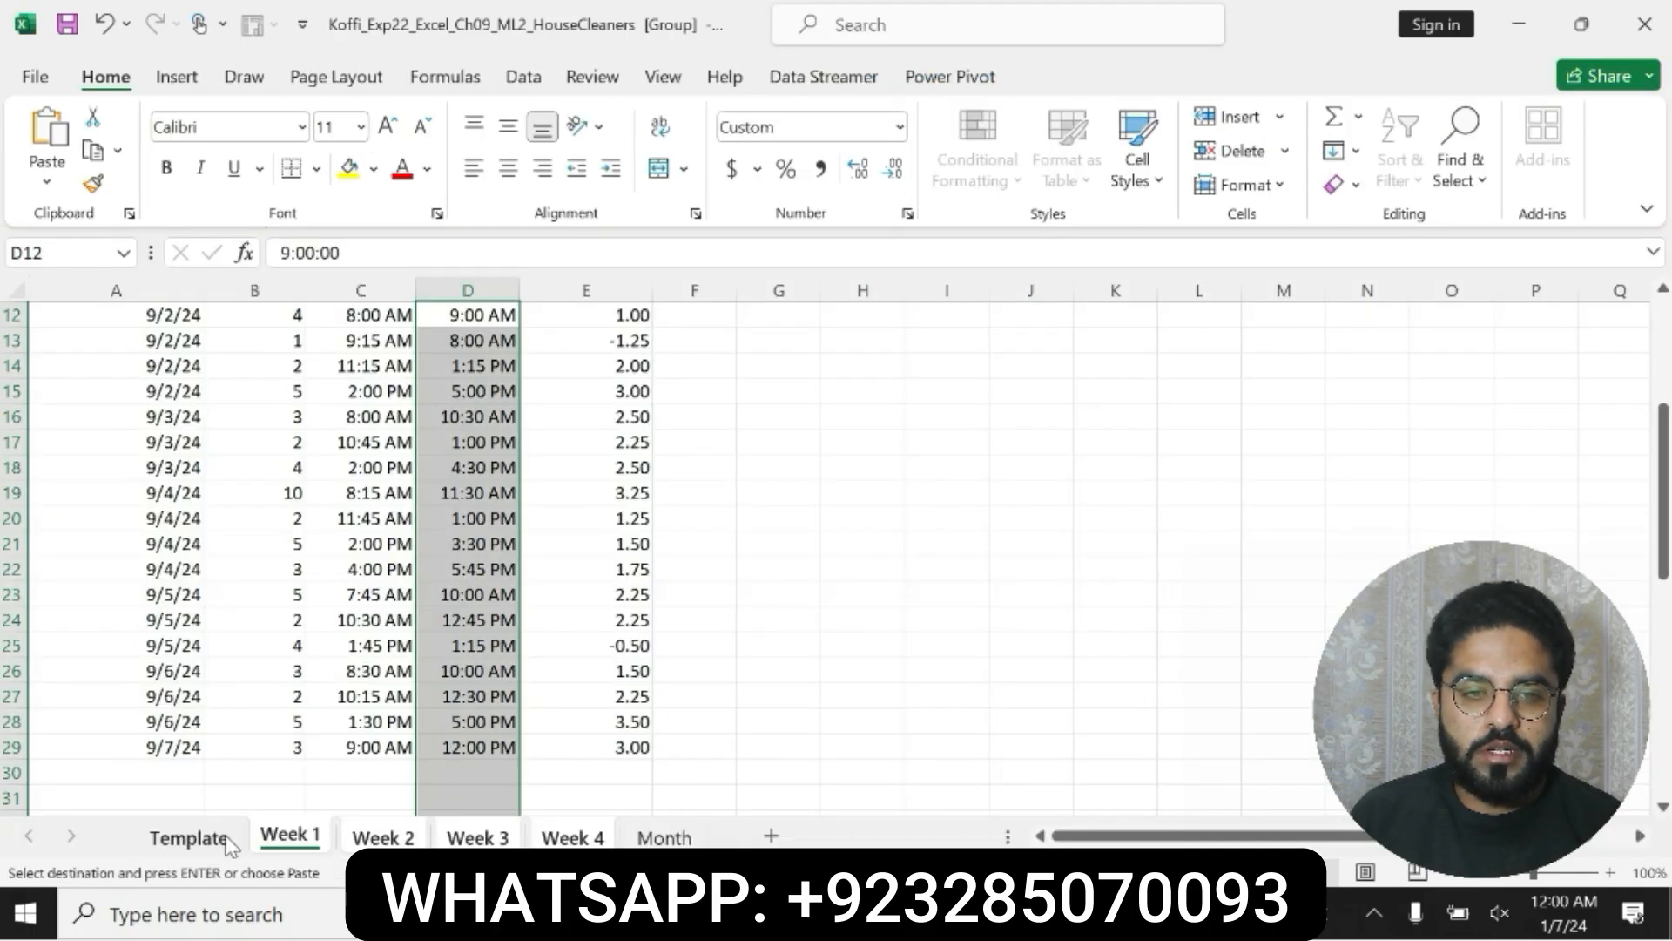
pyautogui.rightClick(193, 846)
pyautogui.click(242, 734)
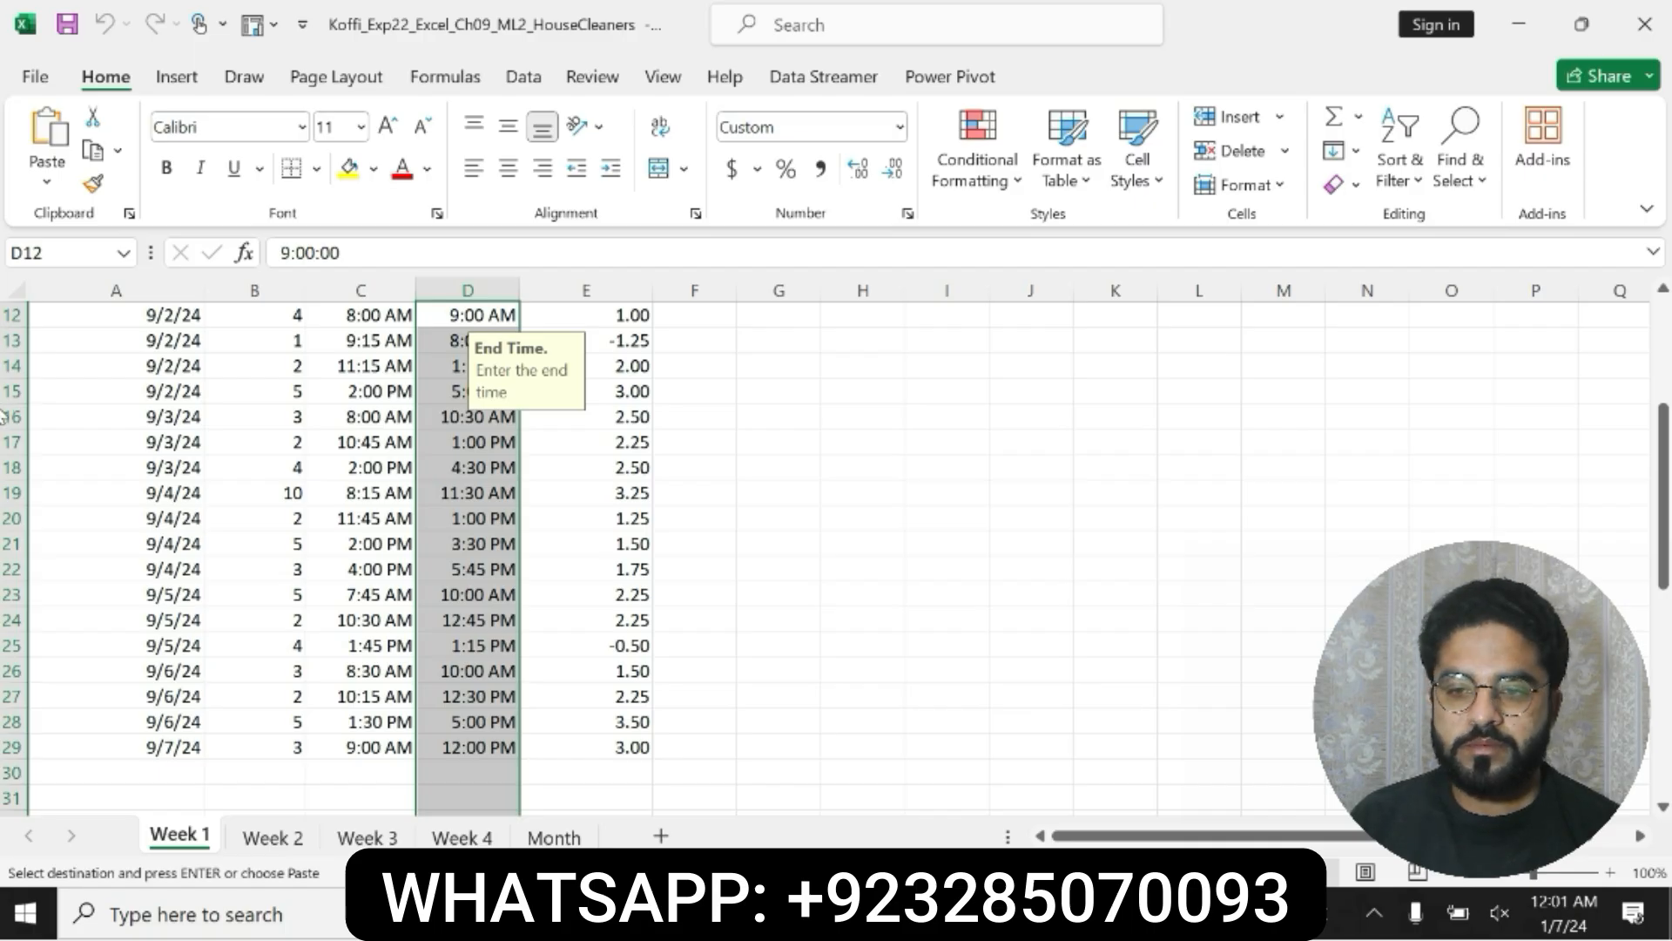
pyautogui.scroll(4, 4, 432)
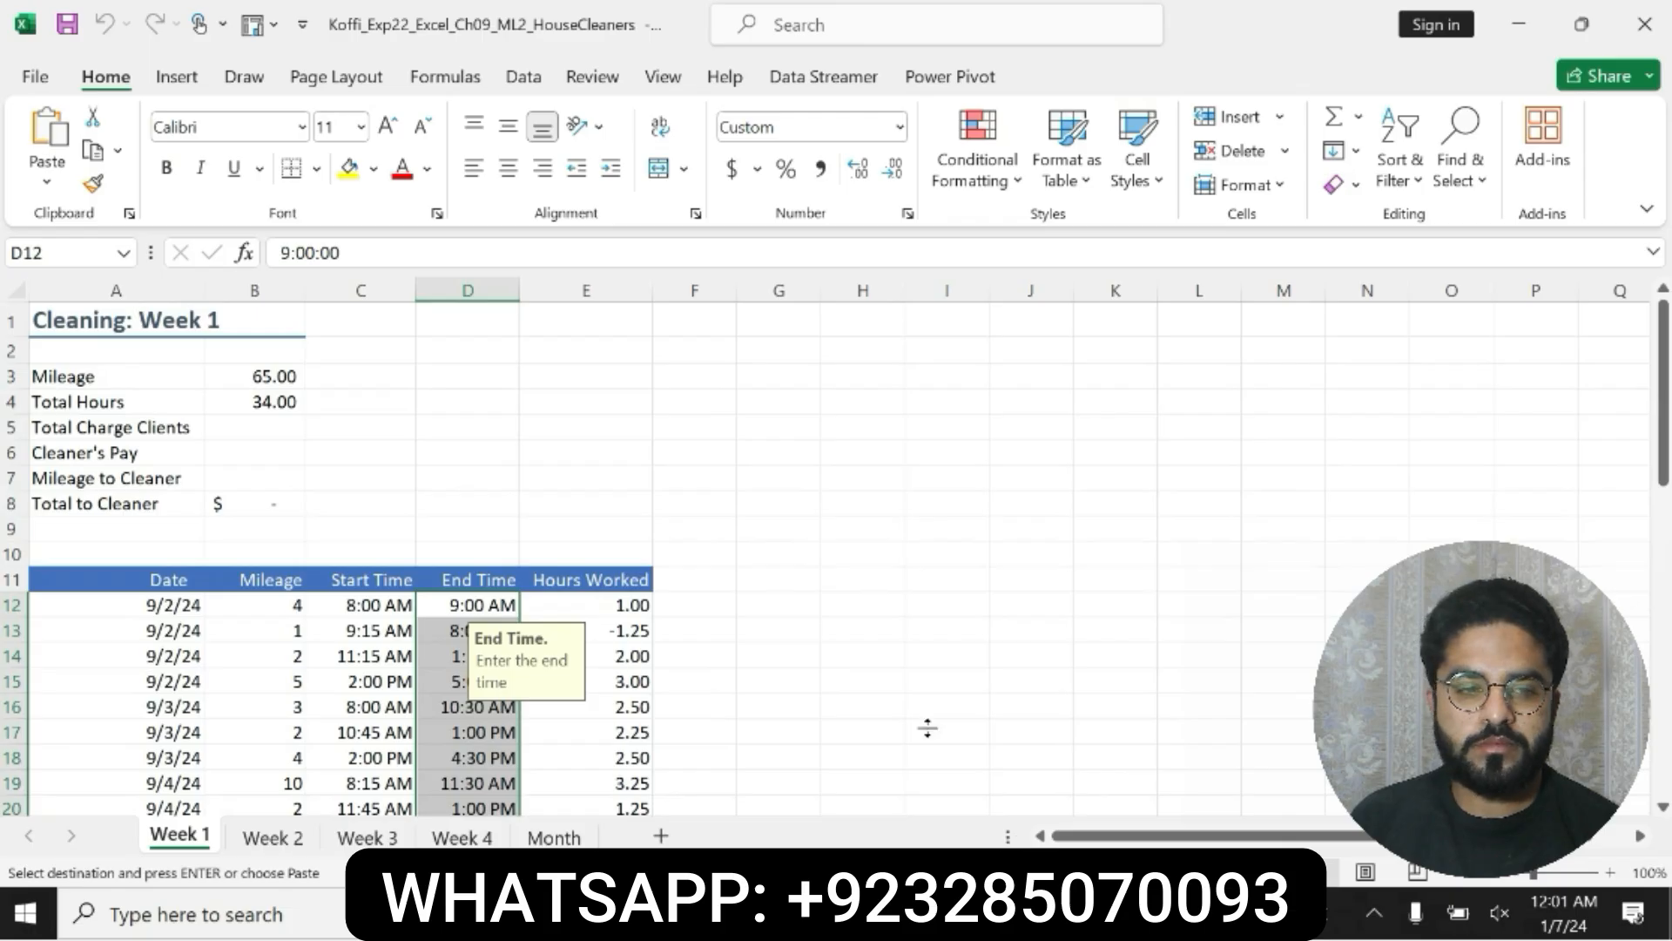
# Step: In Word, undo the formatting on step 7, then make the step 8 instruction bold and highlight it in yellow
pyautogui.hotkey('alt', 'Tab')
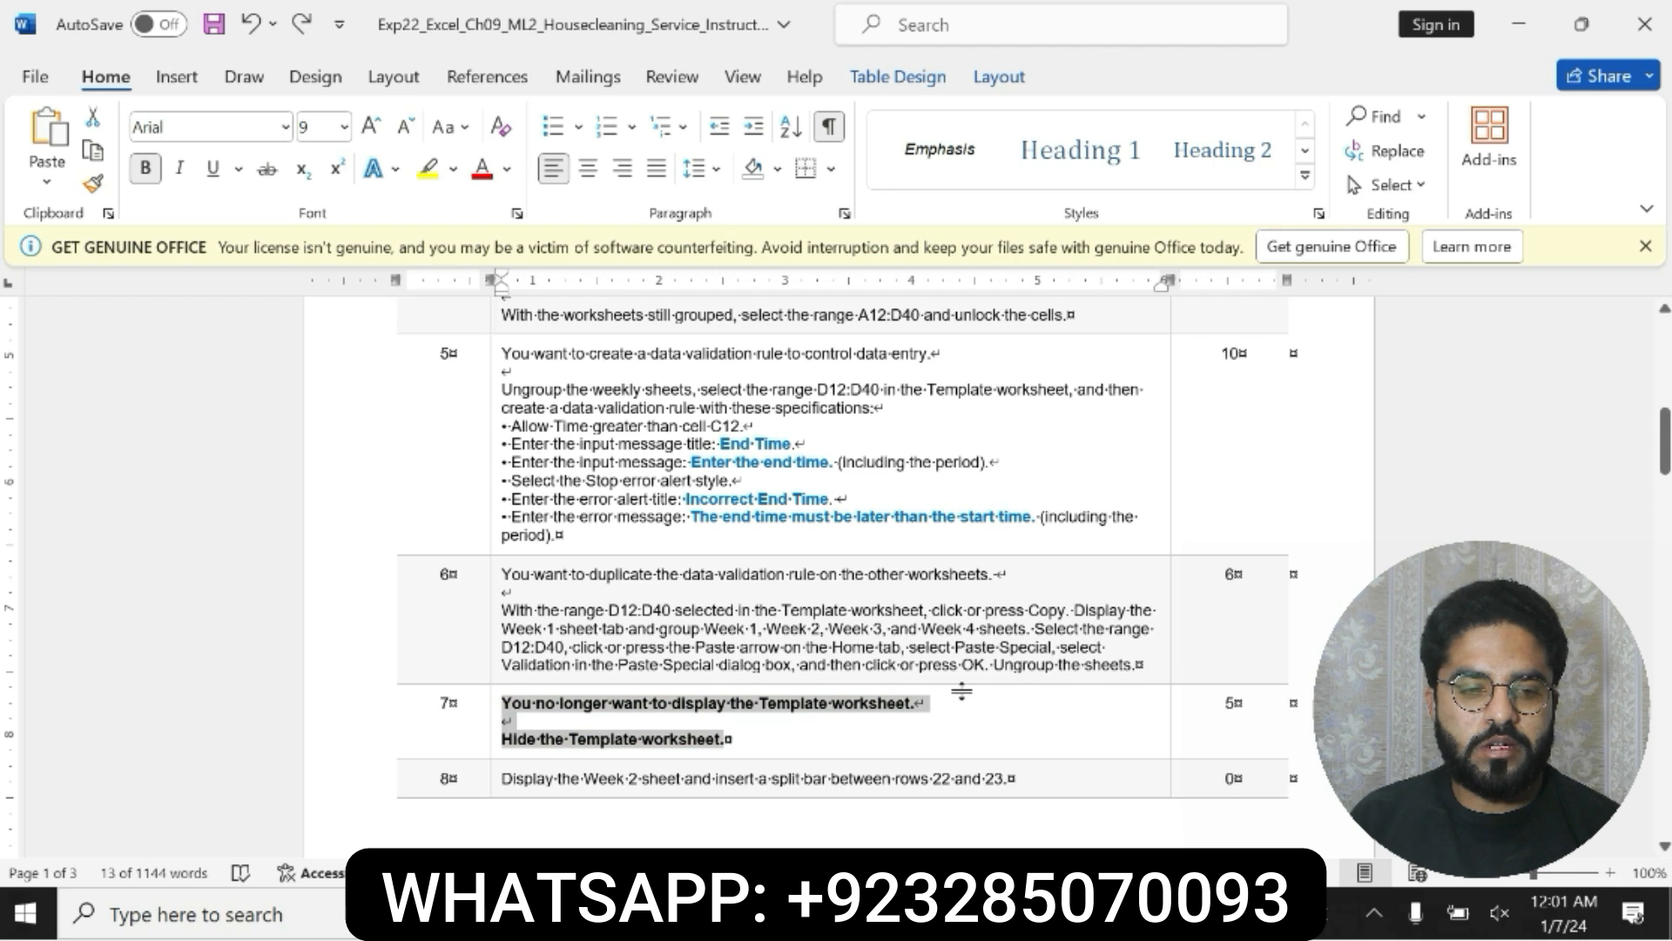
pyautogui.hotkey('ctrl', 'z')
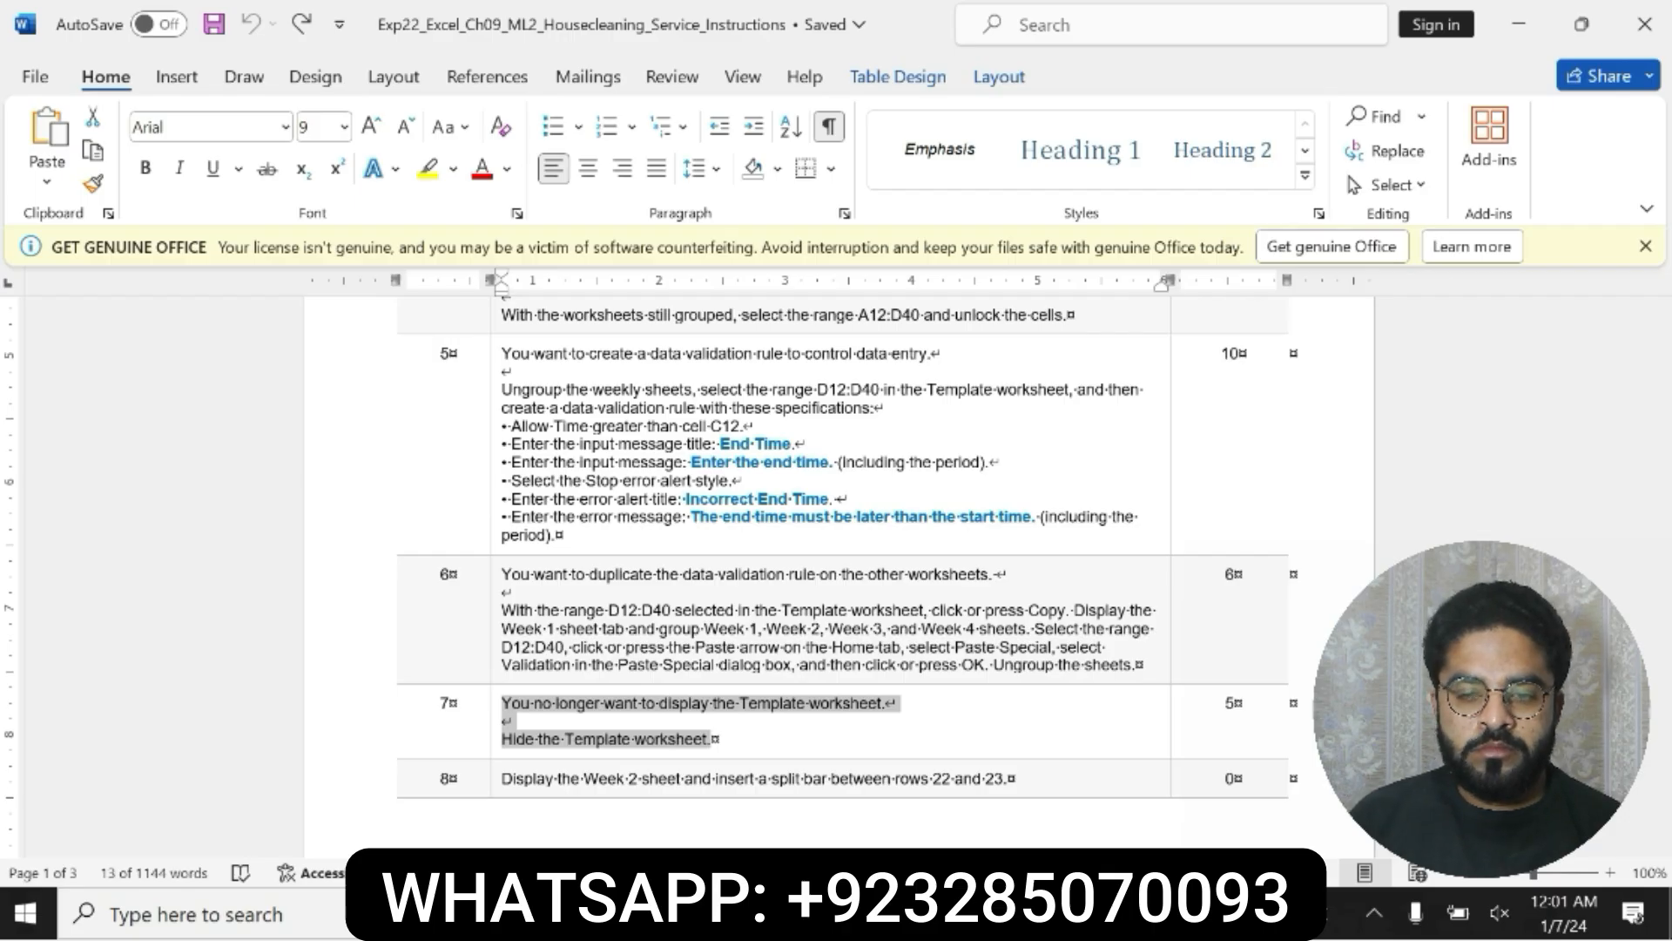
pyautogui.moveTo(503, 778); pyautogui.dragTo(1017, 778)
pyautogui.click(950, 739)
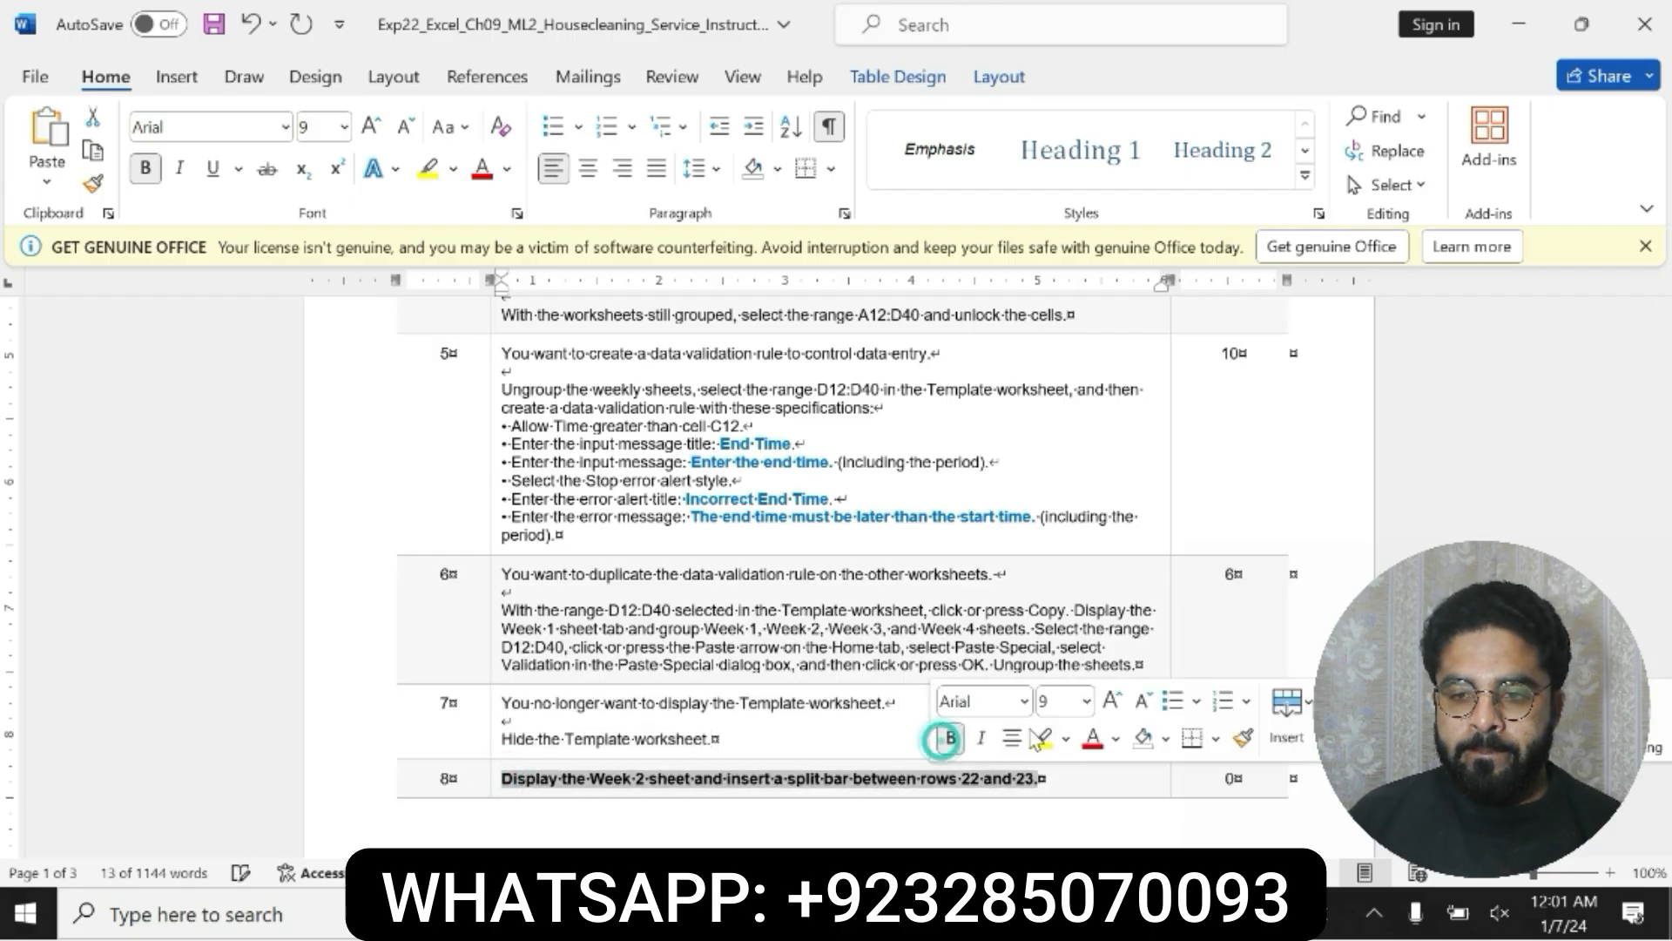
pyautogui.click(1040, 739)
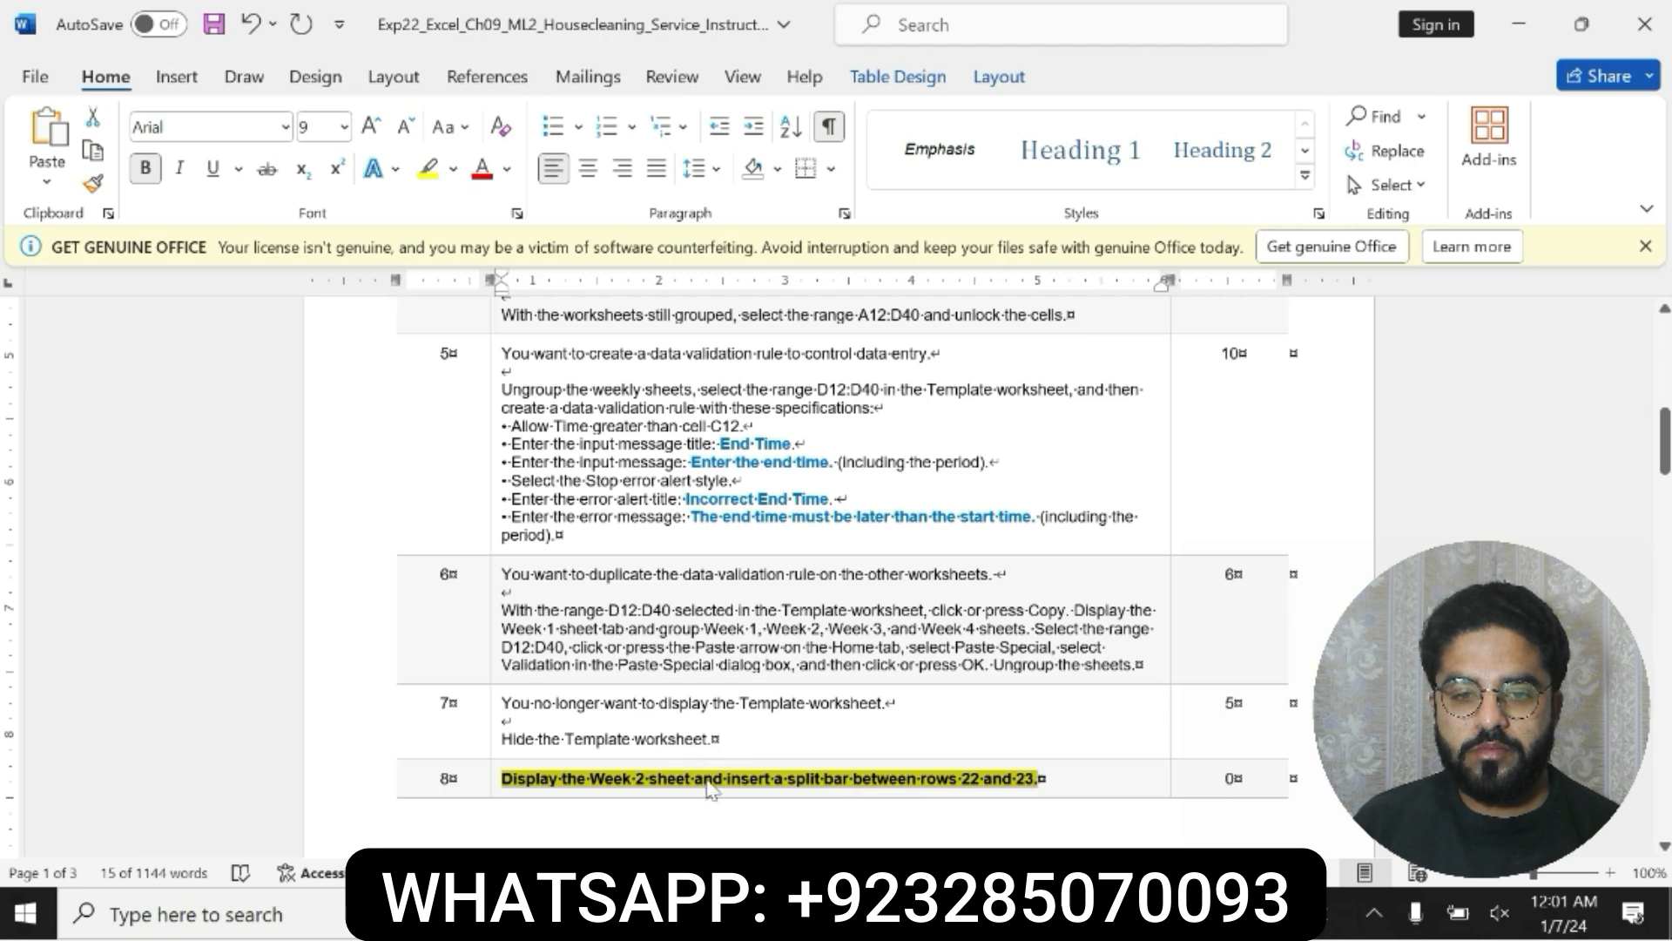
# Step: In Excel, display the Week 2 worksheet and insert a split bar between rows 22 and 23, rechecking step 8 in Word
pyautogui.hotkey('alt', 'Tab')
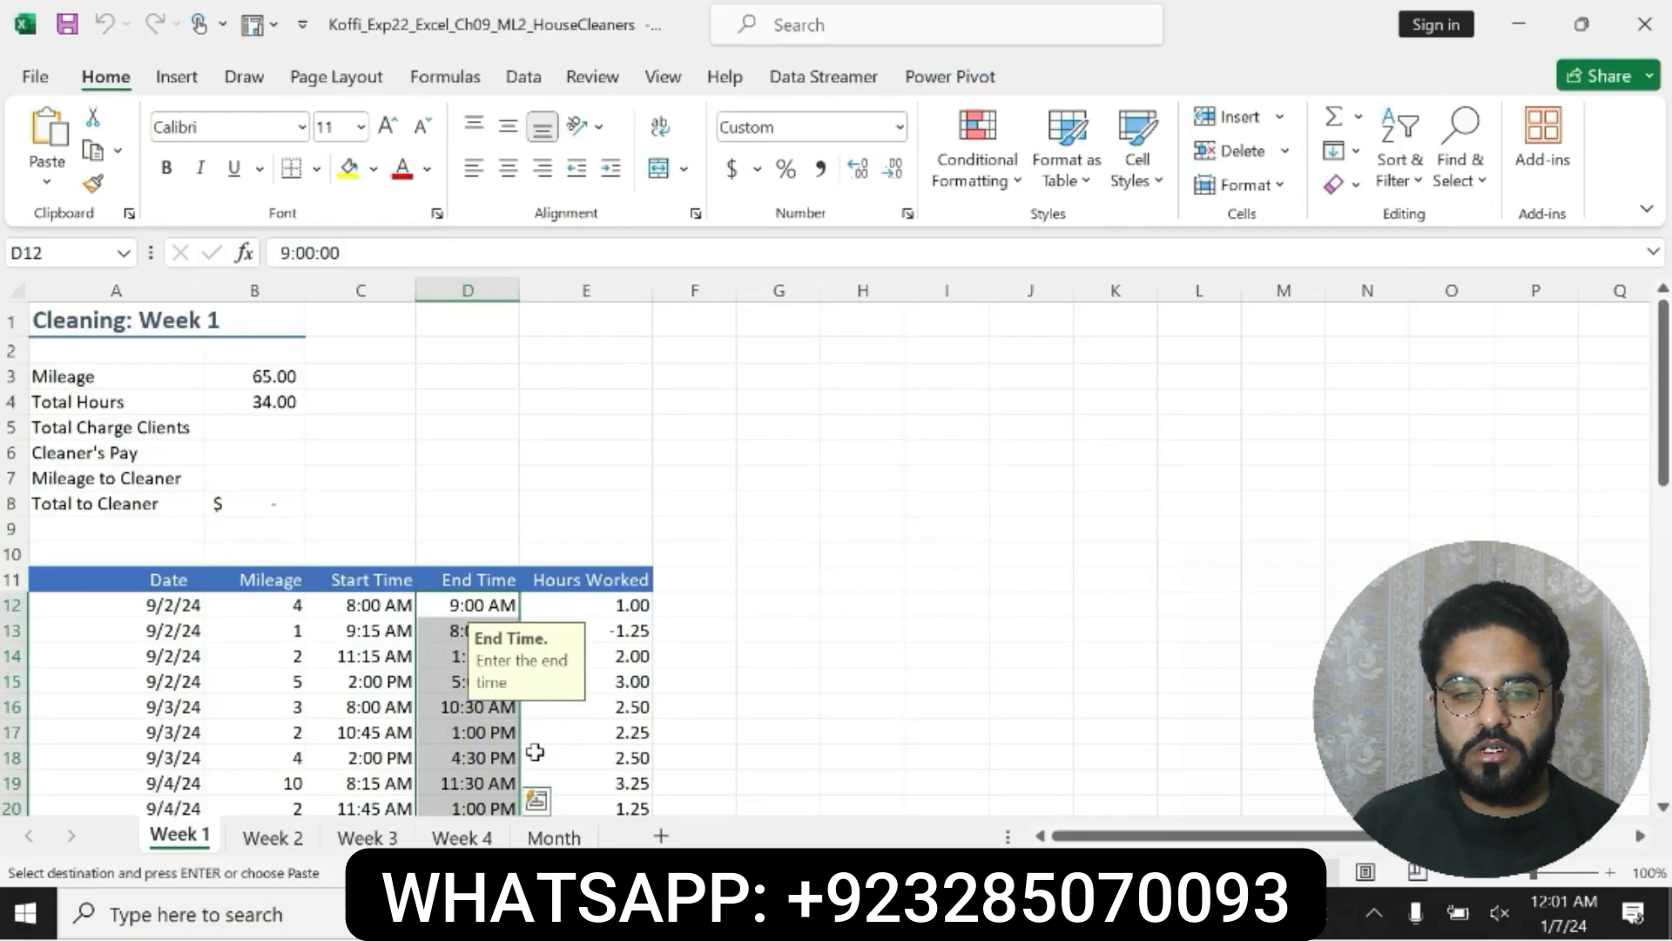
pyautogui.click(287, 834)
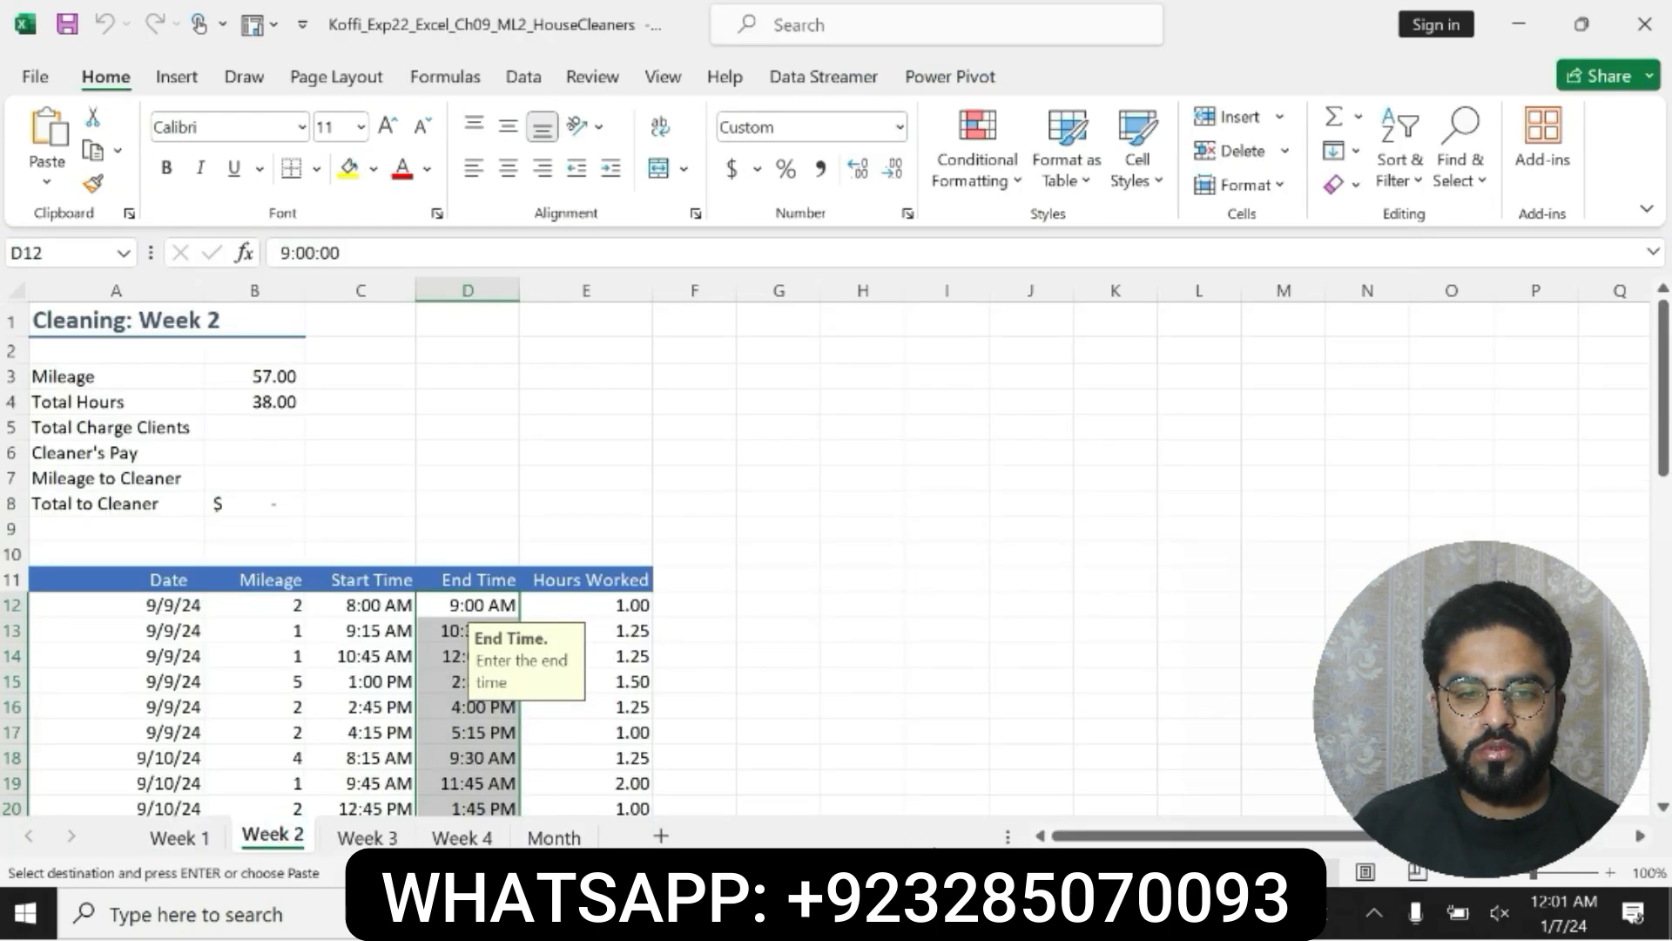
pyautogui.hotkey('alt', 'Tab')
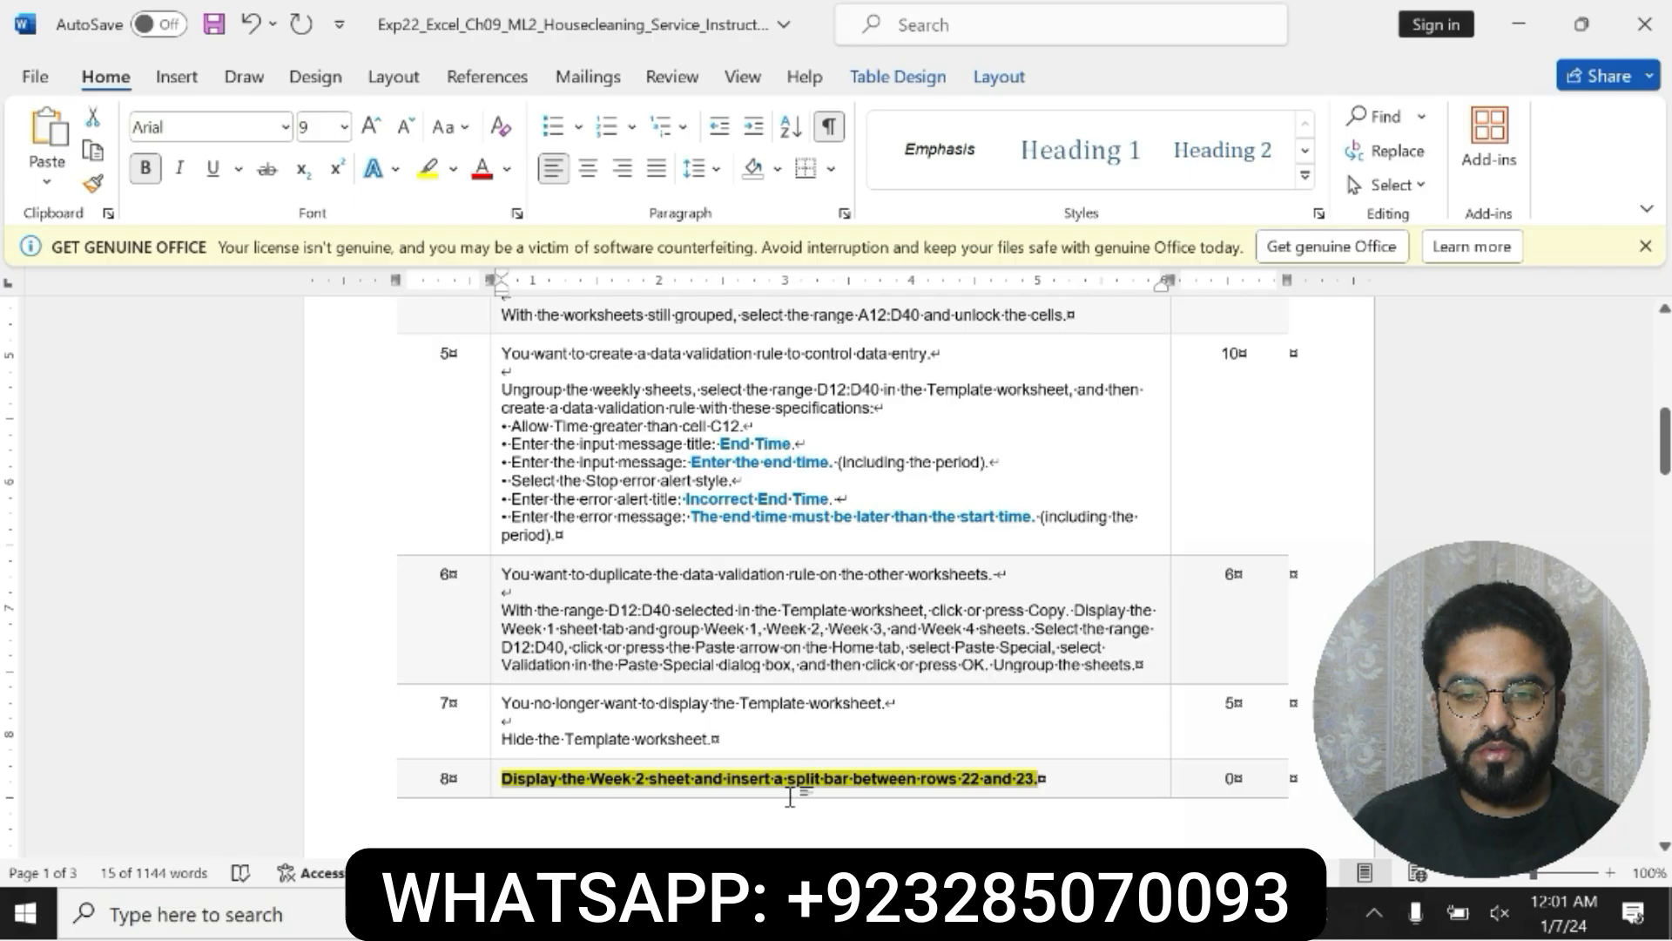
pyautogui.hotkey('alt', 'Tab')
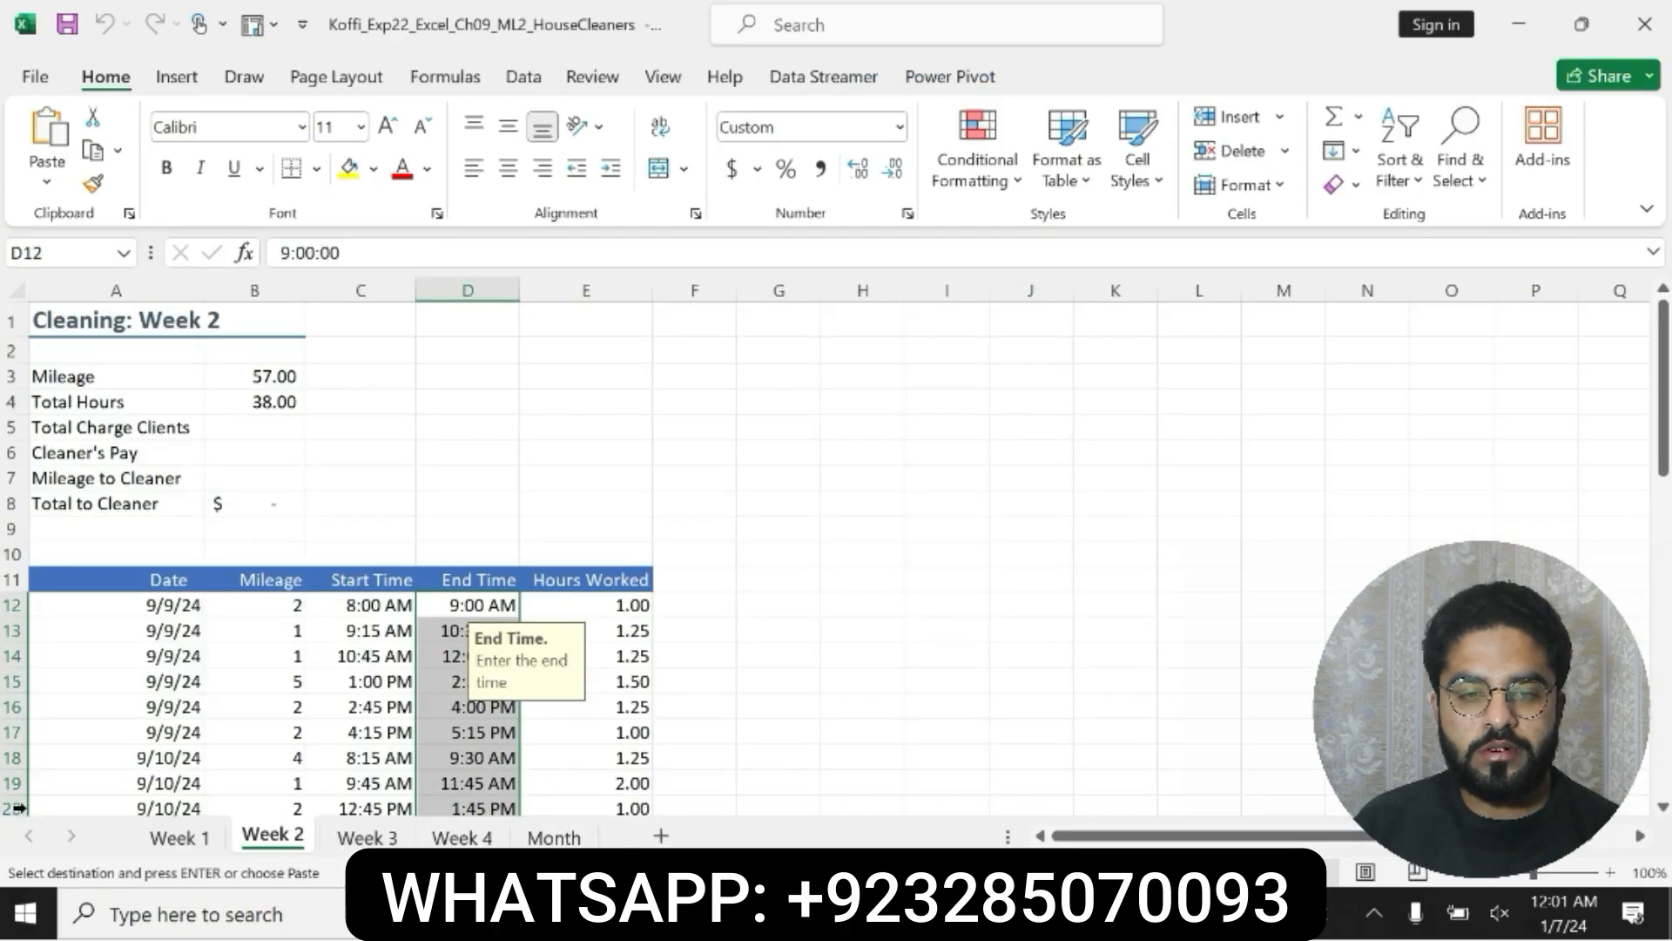
pyautogui.moveTo(1663, 418); pyautogui.dragTo(1663, 447)
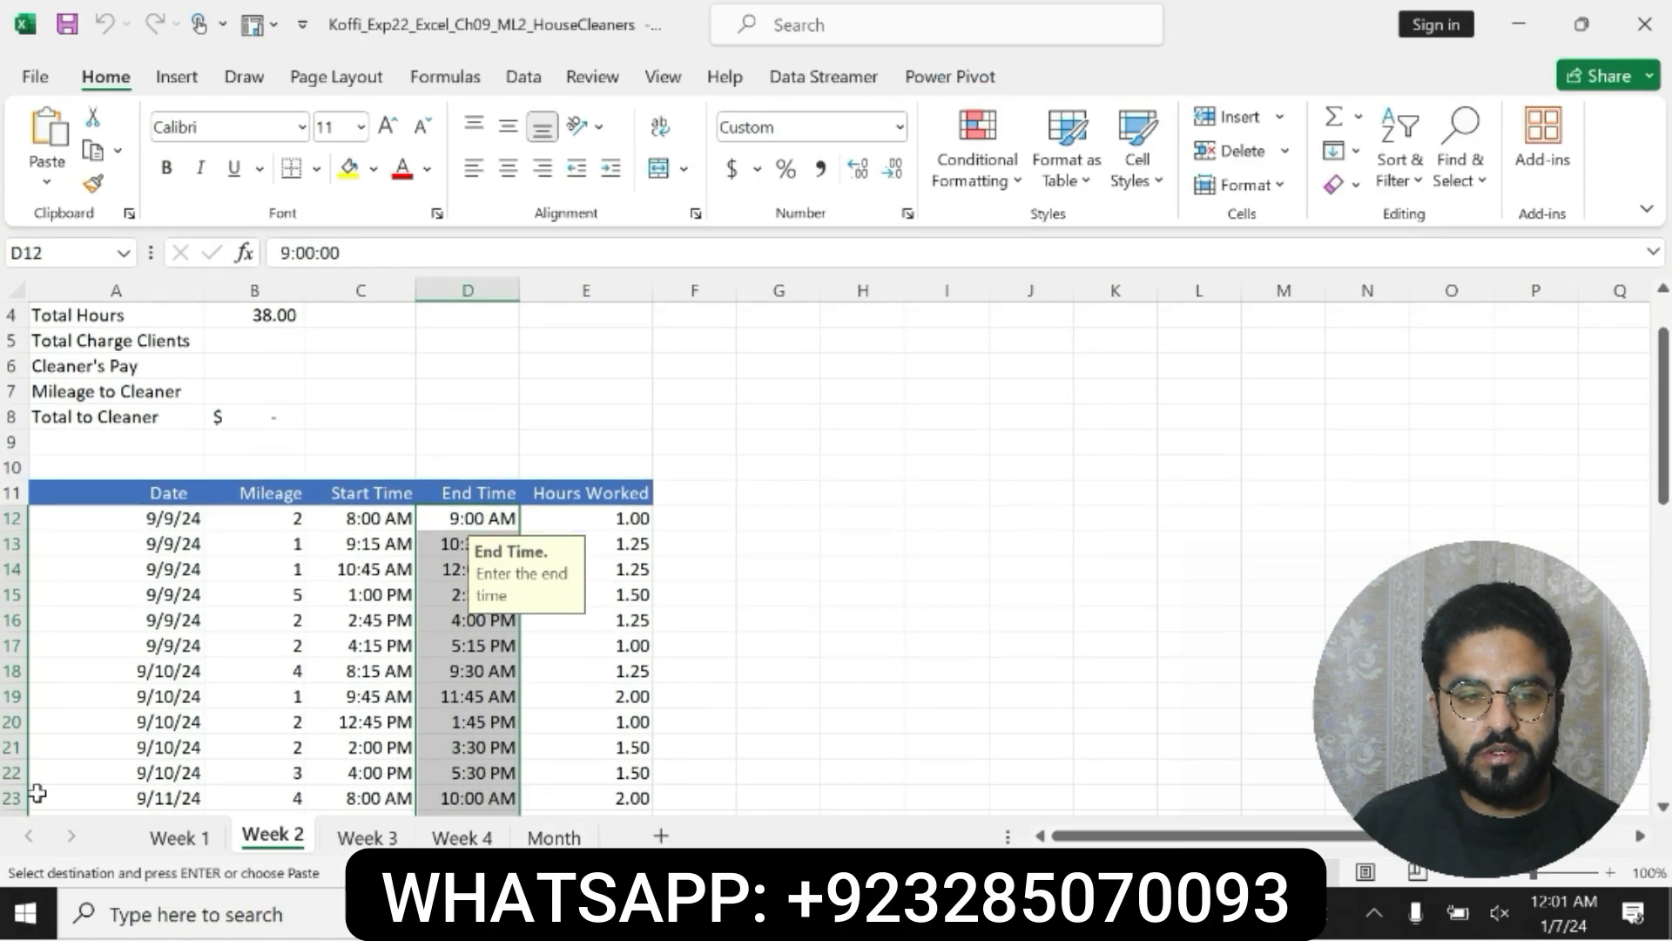
pyautogui.click(12, 798)
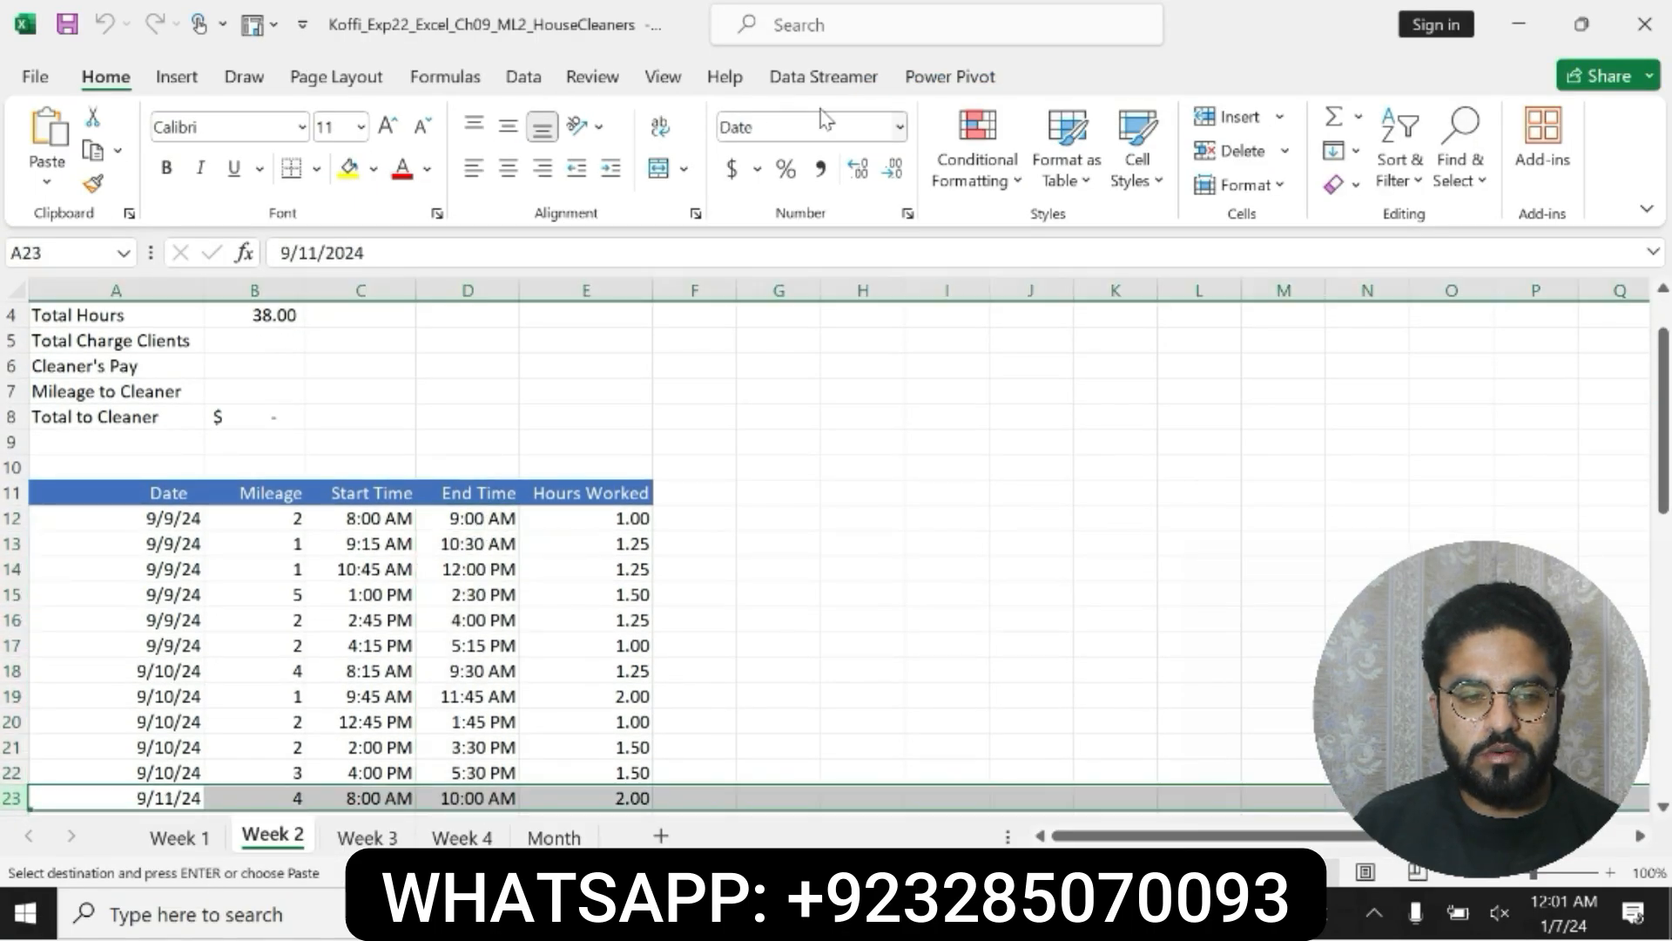
pyautogui.click(659, 77)
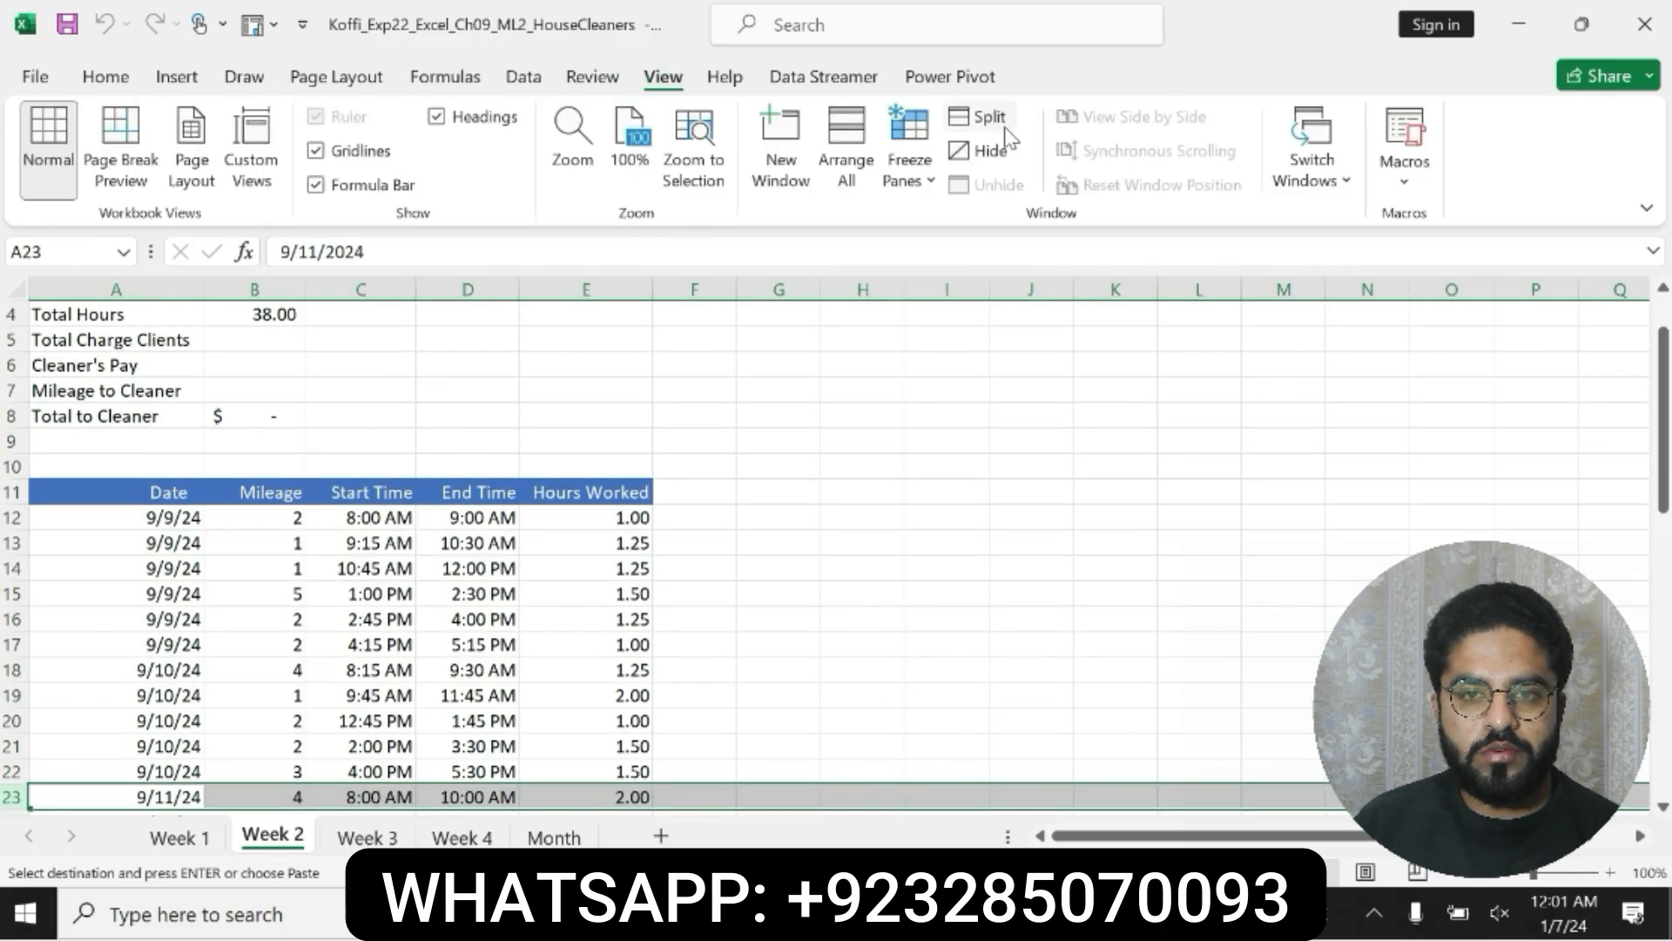
pyautogui.click(1005, 127)
pyautogui.click(1112, 466)
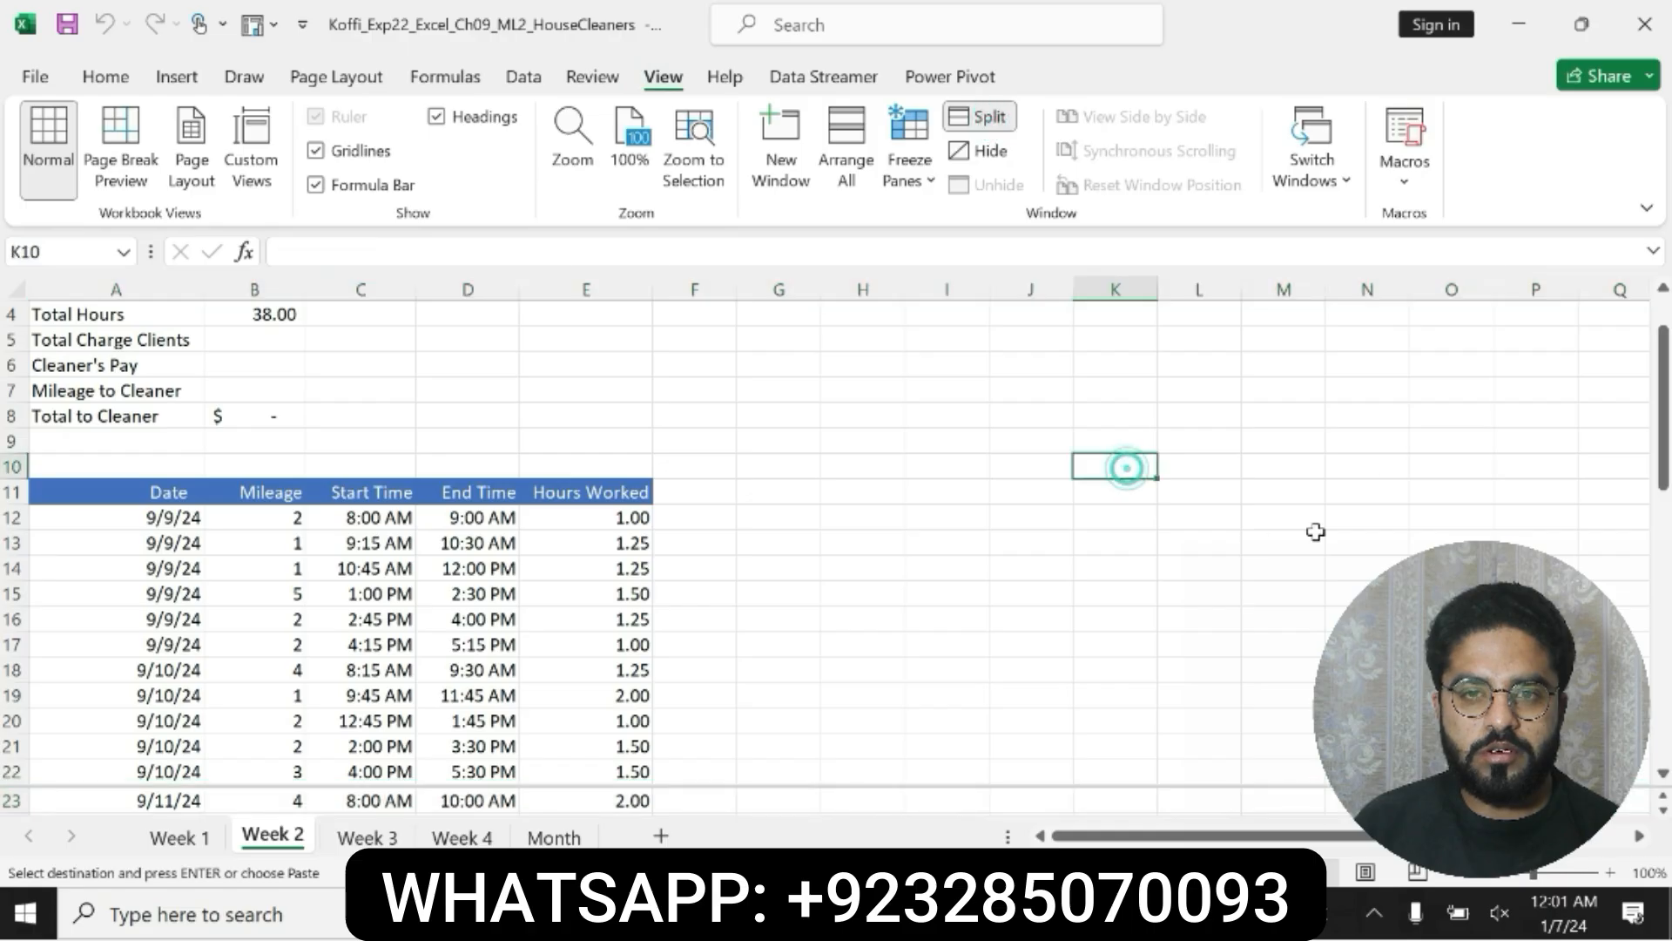
pyautogui.moveTo(1659, 454); pyautogui.dragTo(1650, 362)
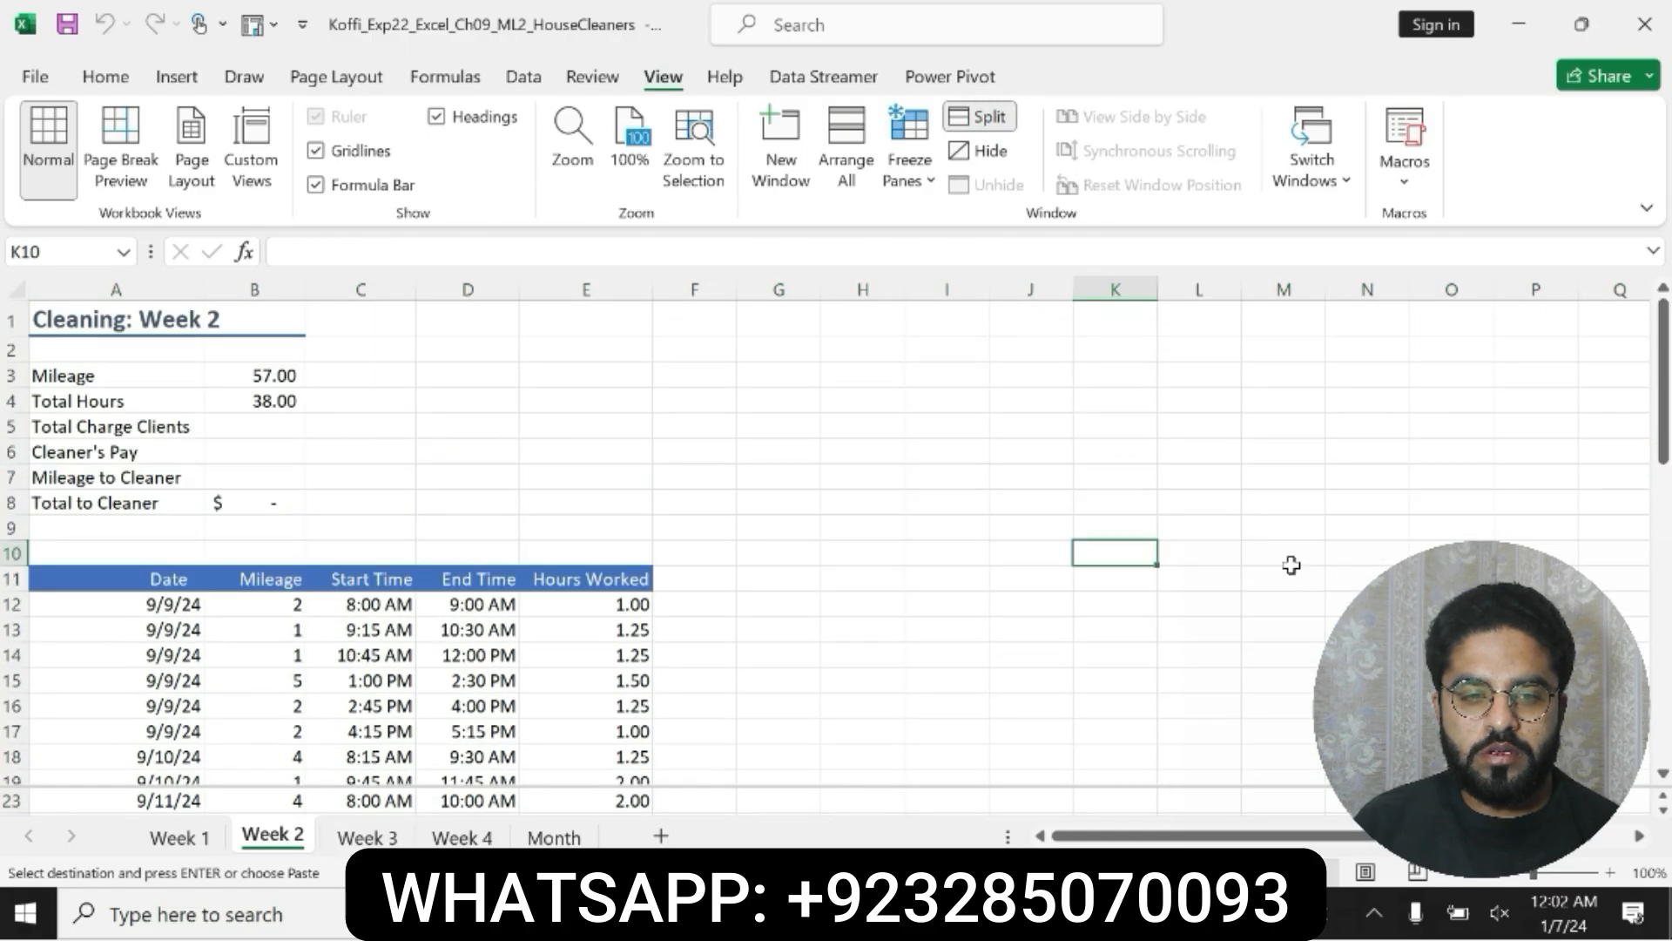
# Step: In Word, undo the formatting on step 8, then make the step 9 instructions bold and highlight them in yellow
pyautogui.hotkey('alt', 'Tab')
pyautogui.hotkey('ctrl', 'z')
pyautogui.hotkey('ctrl', 'z')
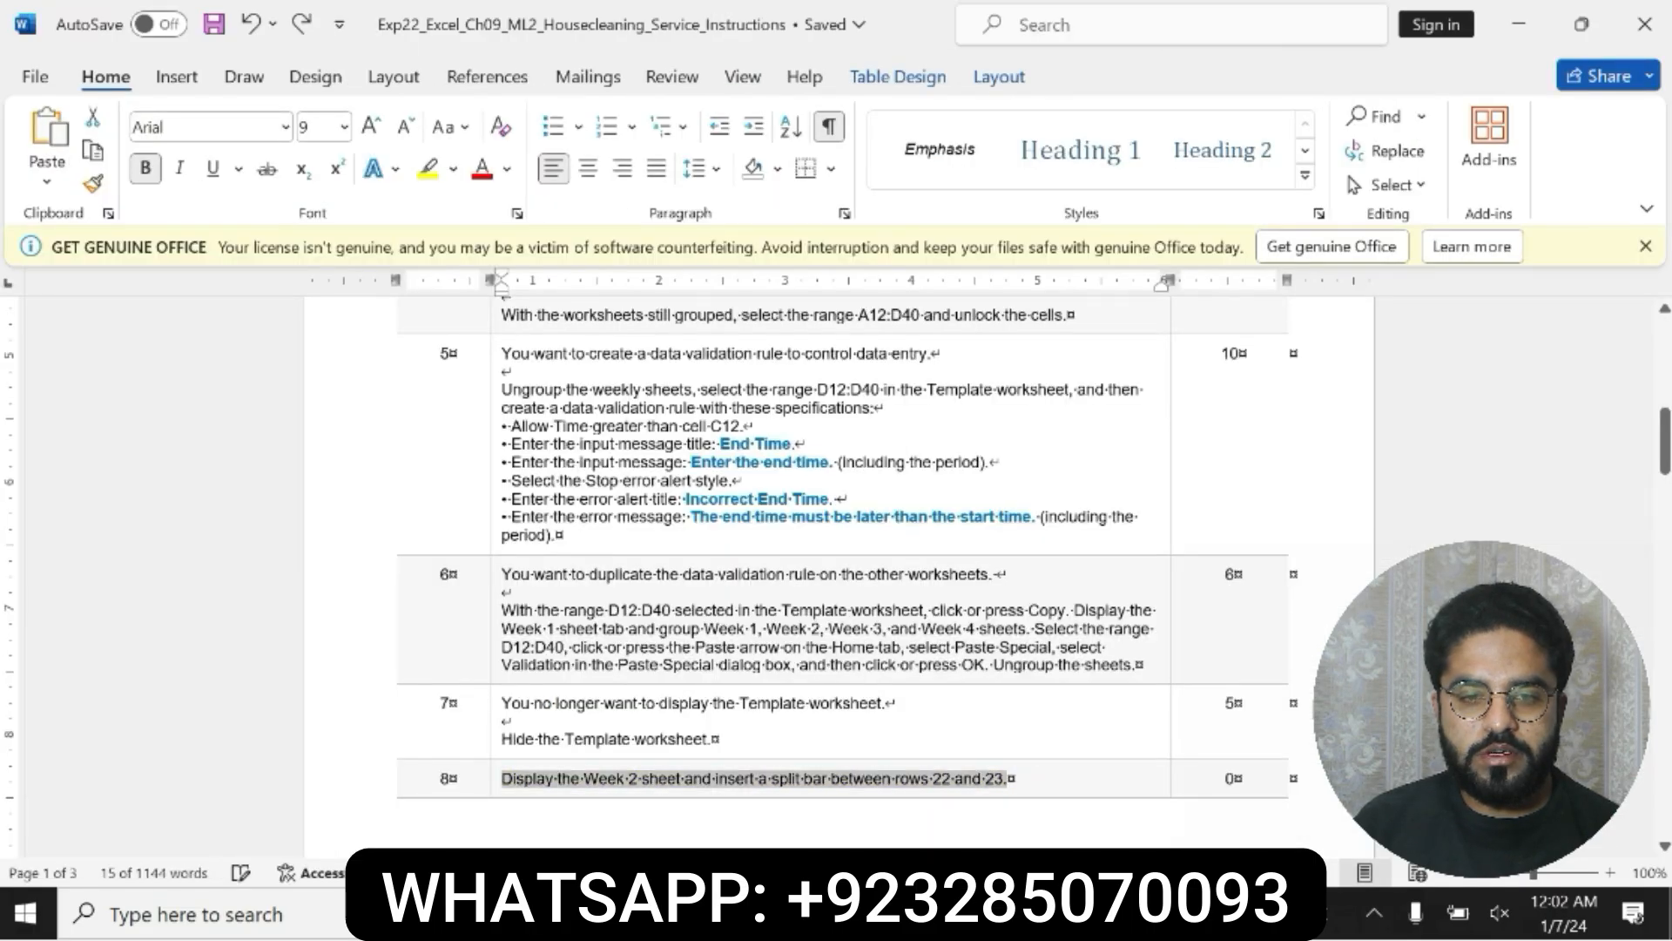
pyautogui.scroll(-10, 839, 572)
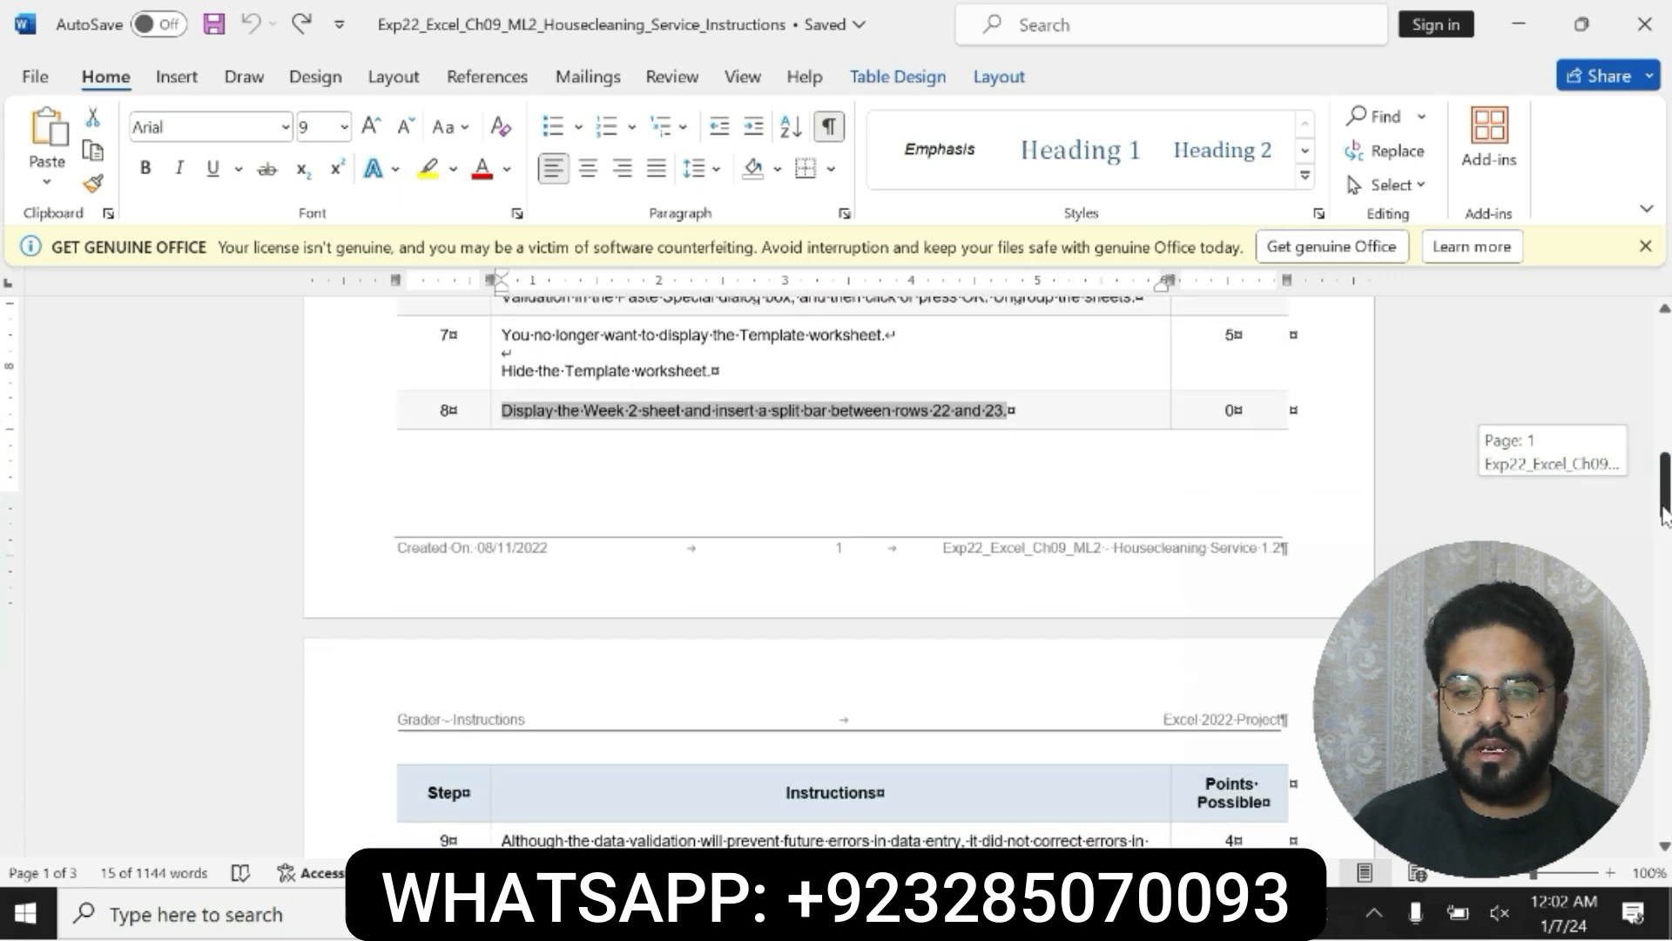
pyautogui.moveTo(502, 508); pyautogui.dragTo(1045, 612)
pyautogui.click(951, 571)
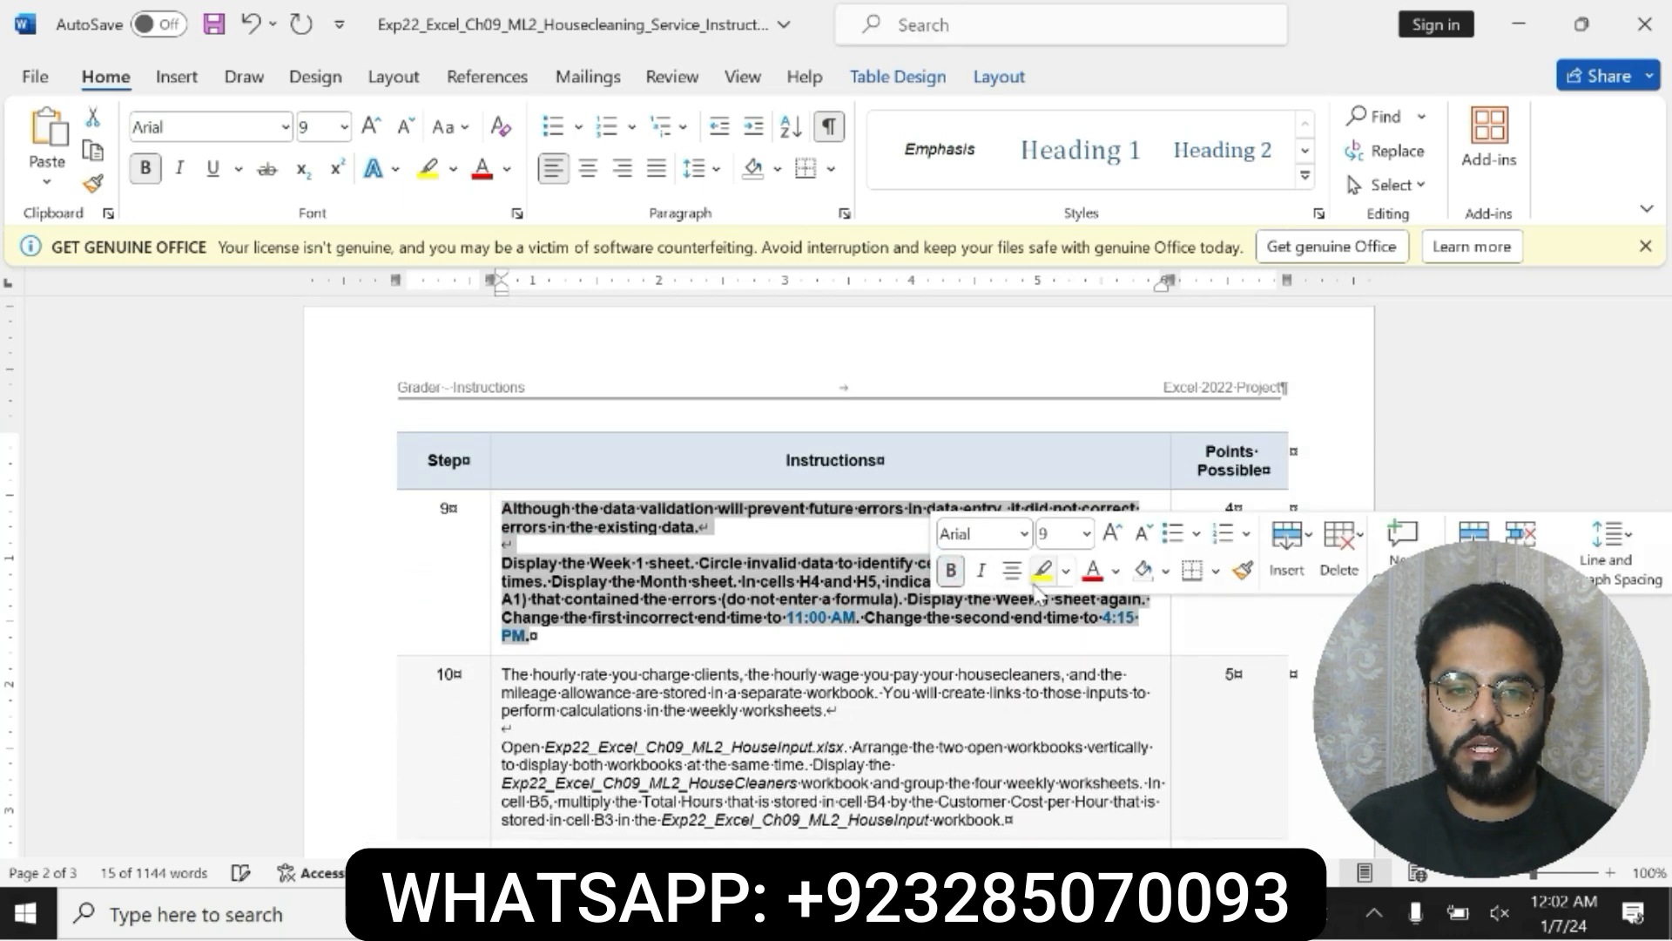
pyautogui.click(1043, 572)
# Step: Read the step 9 instructions on circling invalid end times in Word, and display the Week 1 worksheet in Excel
pyautogui.moveTo(501, 563); pyautogui.dragTo(1138, 619)
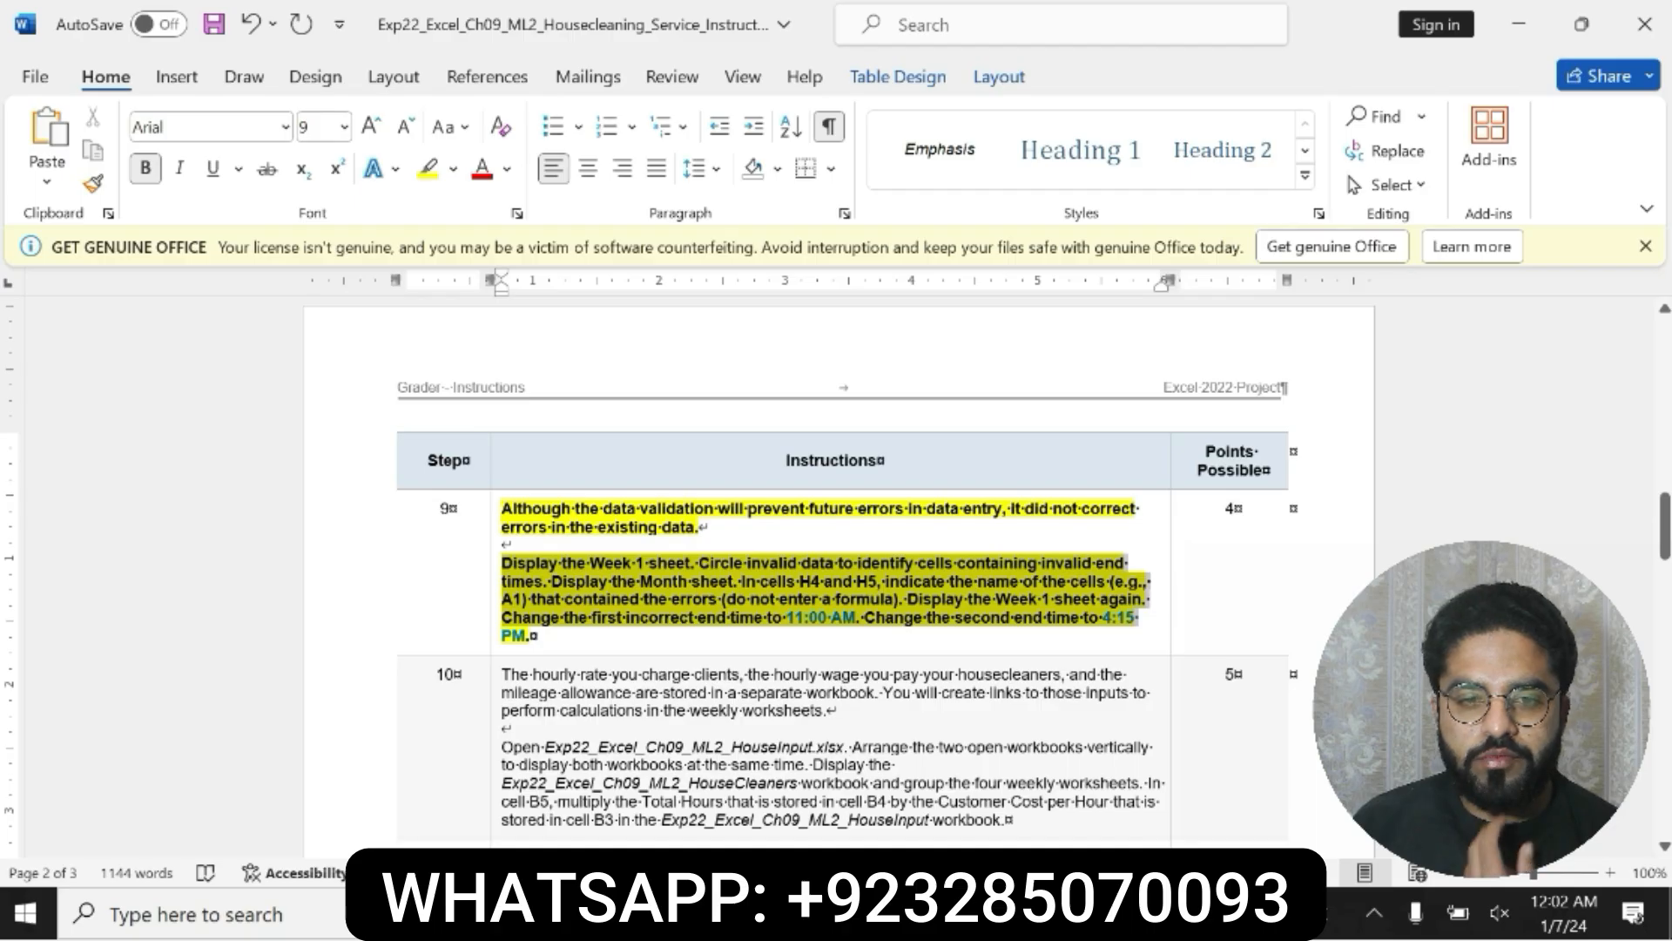
pyautogui.moveTo(1136, 620); pyautogui.dragTo(925, 637)
pyautogui.click(506, 562)
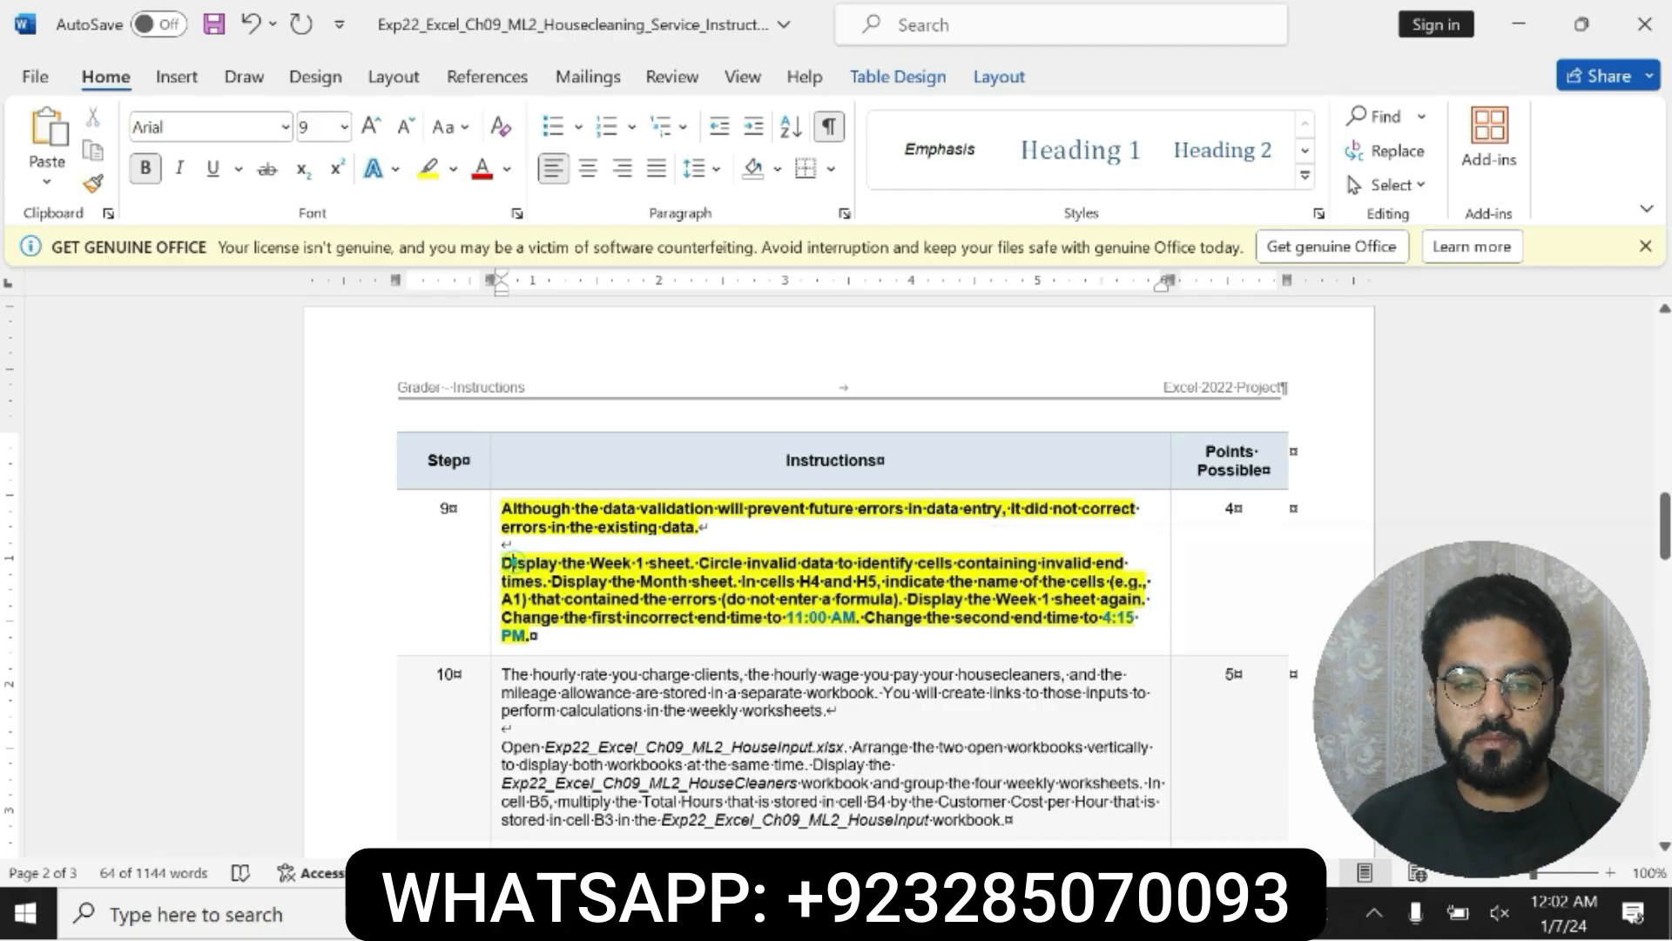
pyautogui.moveTo(505, 563); pyautogui.dragTo(533, 636)
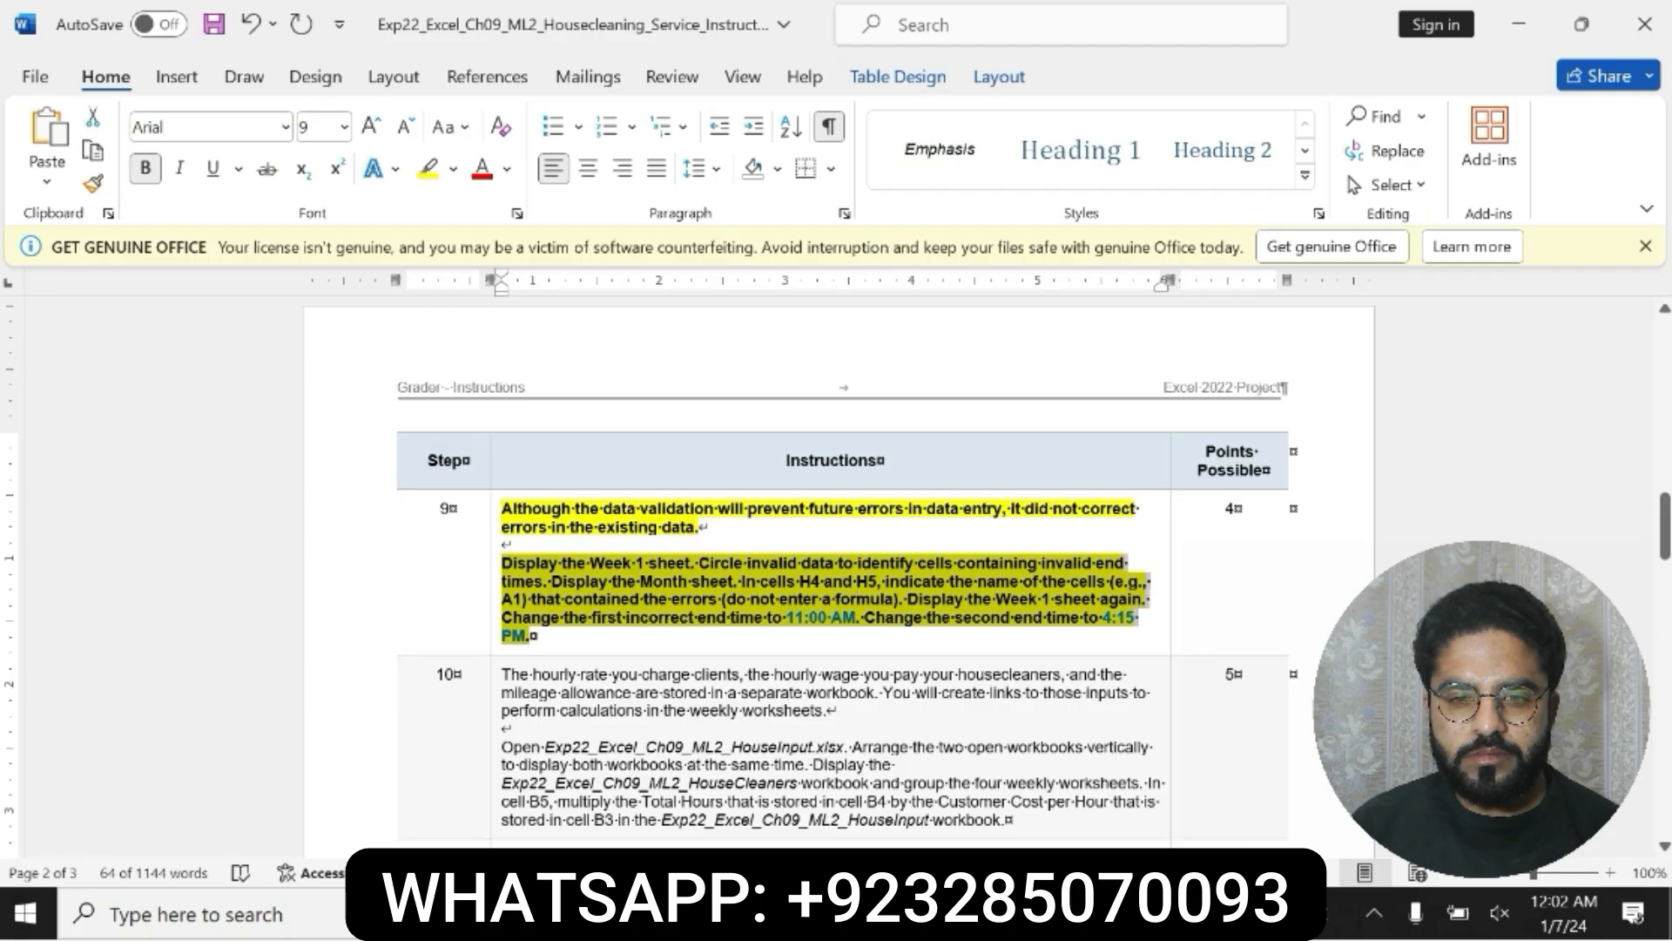
pyautogui.hotkey('alt', 'Tab')
pyautogui.moveTo(1662, 379)
pyautogui.mouseDown()
pyautogui.moveTo(1662, 395)
pyautogui.moveTo(1662, 374)
pyautogui.mouseUp()
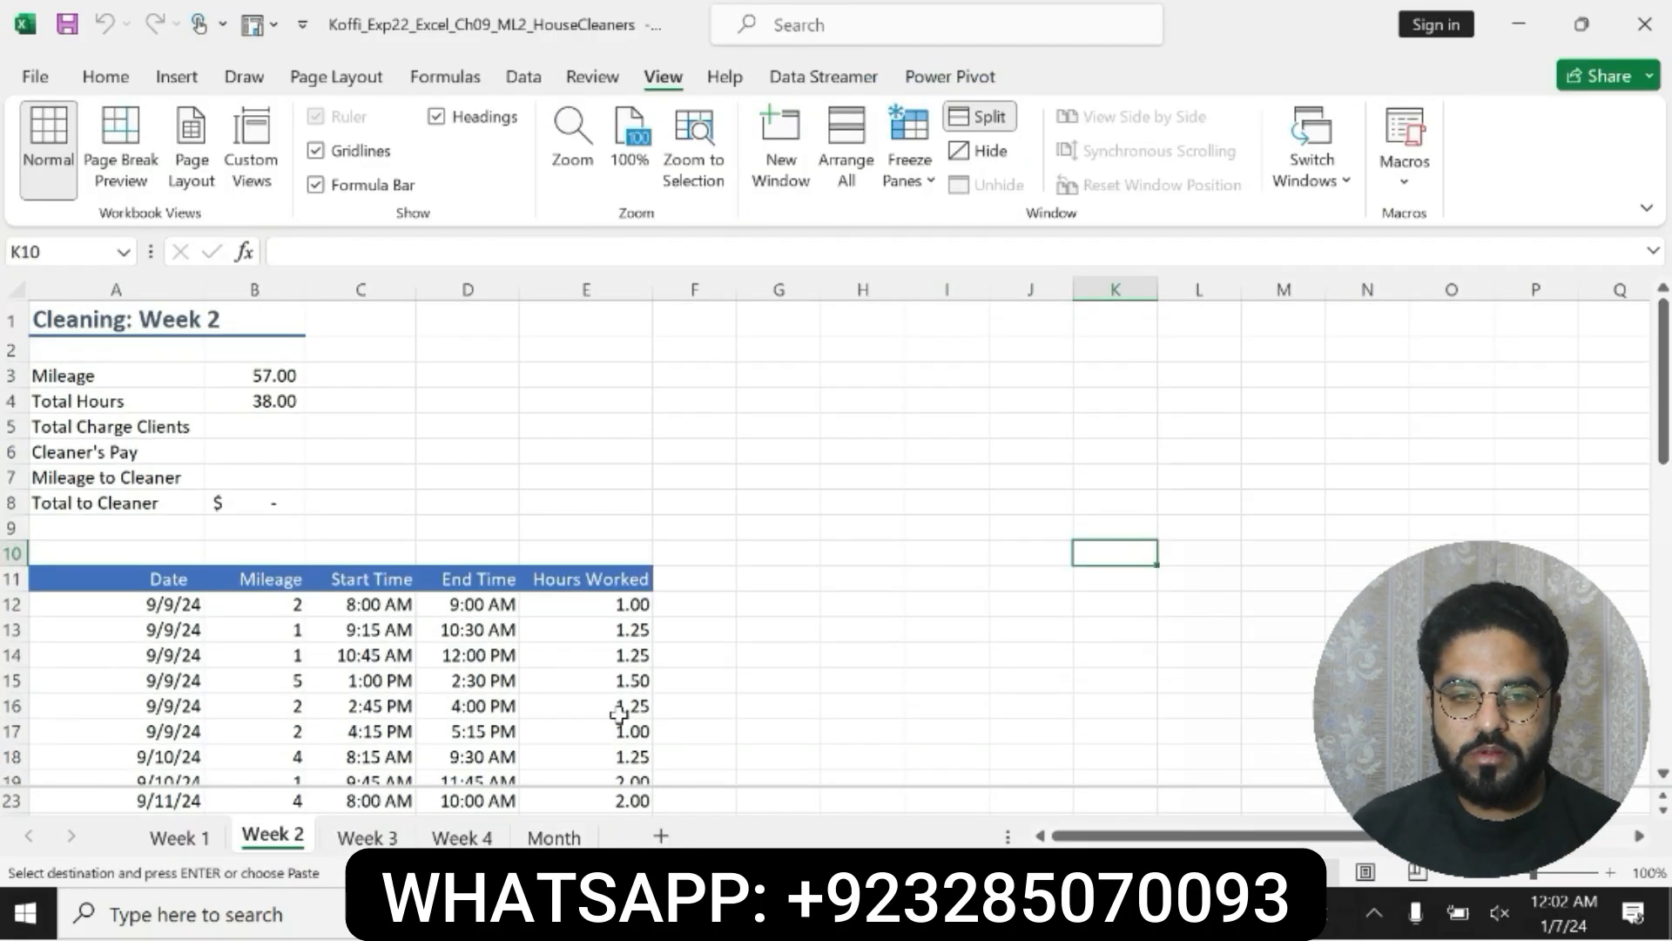
pyautogui.click(174, 838)
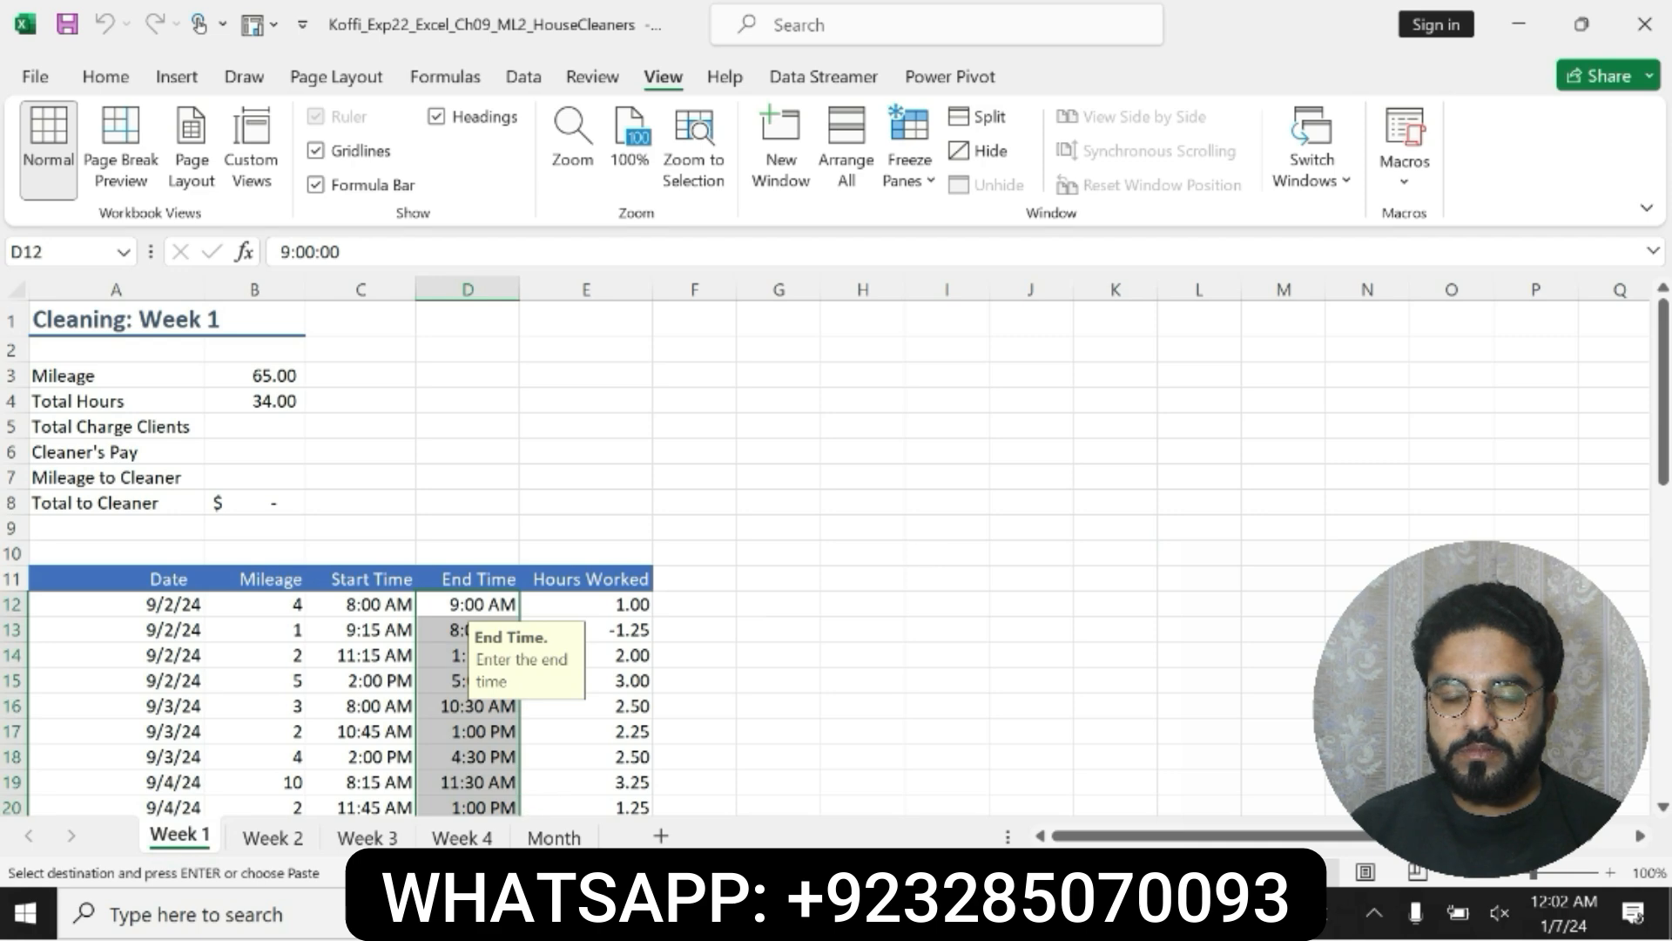
pyautogui.hotkey('alt', 'Tab')
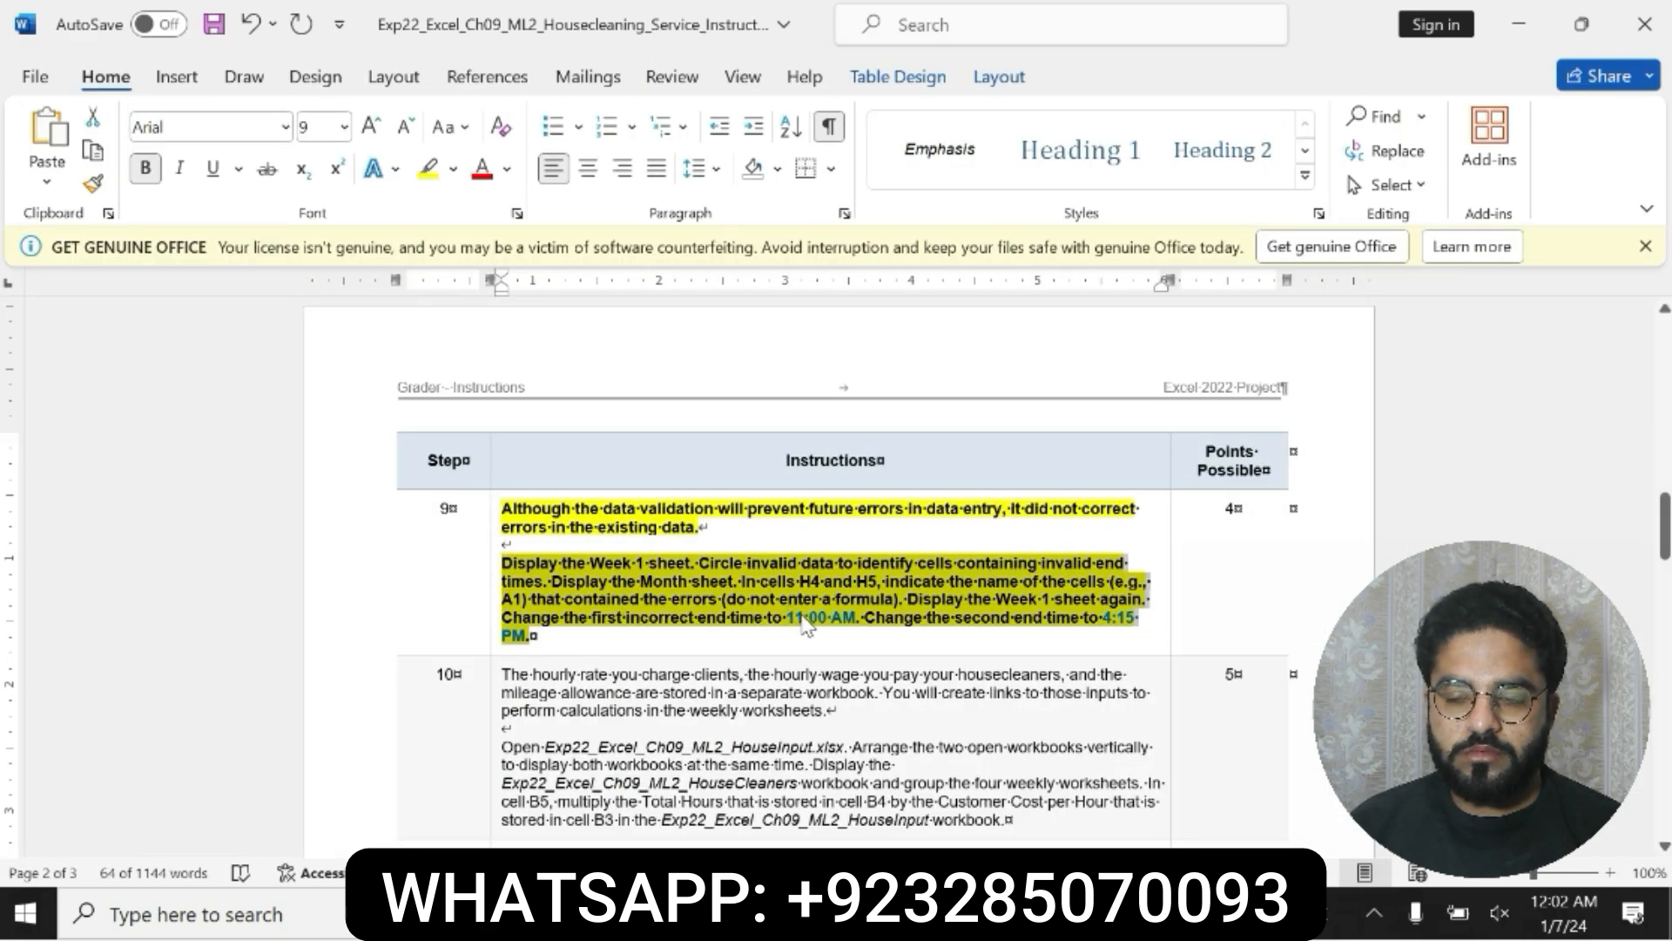
pyautogui.hotkey('alt', 'Tab')
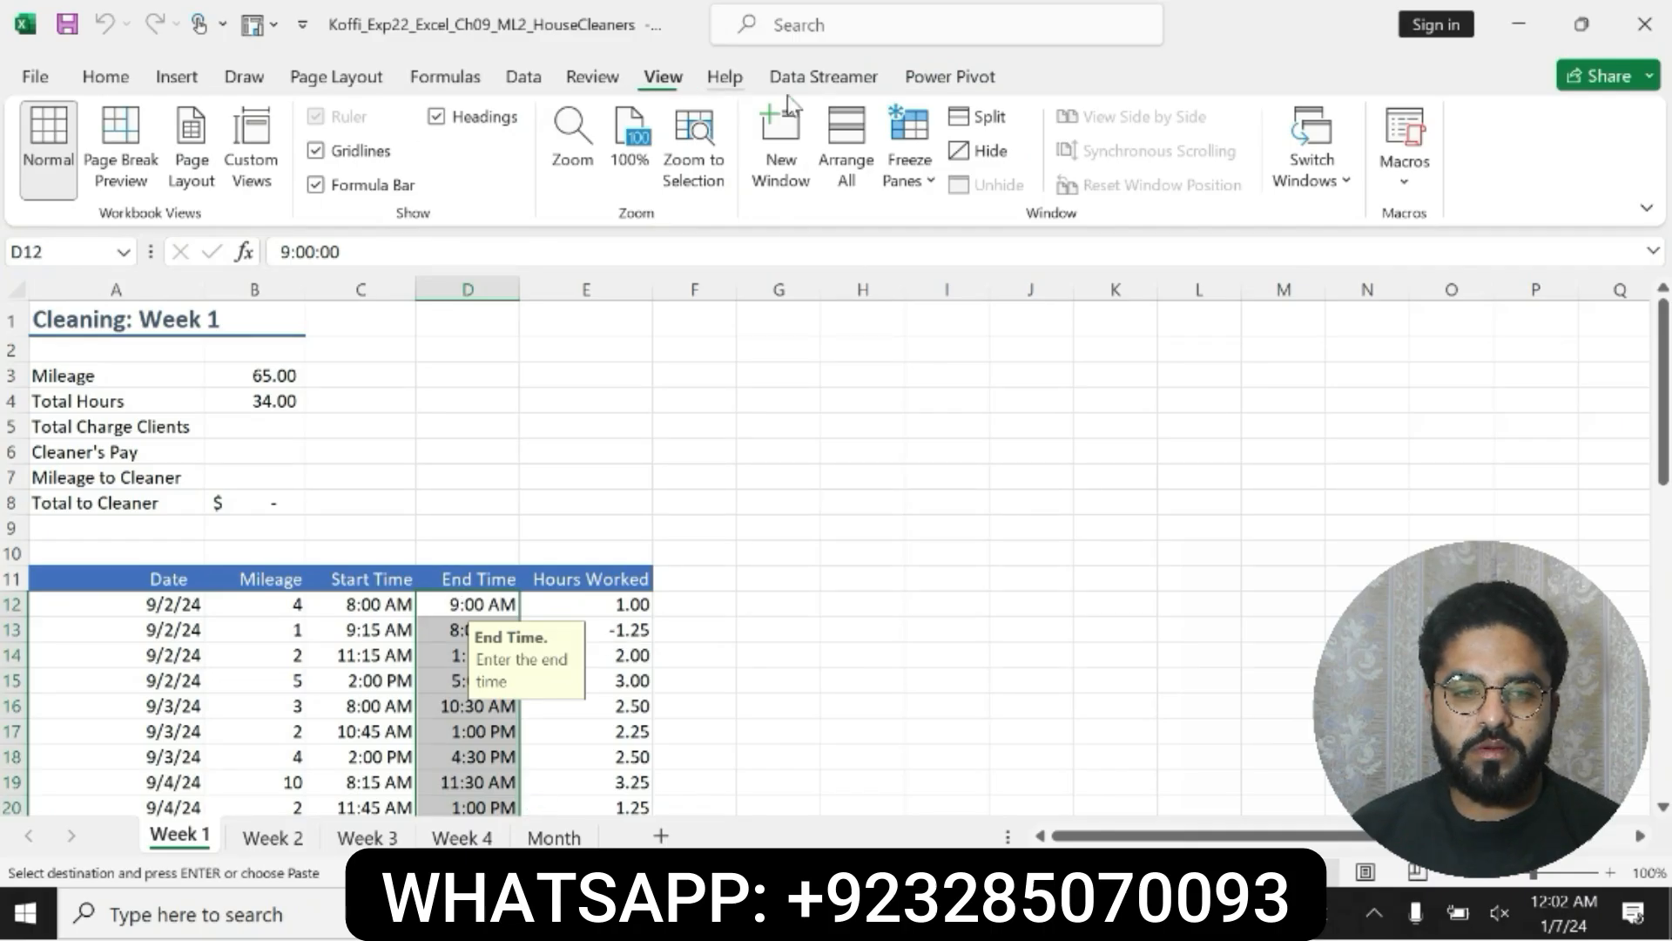
# Step: Circle the invalid end times on the Week 1 sheet, and reread the remaining step 9 instructions in Word
pyautogui.click(523, 78)
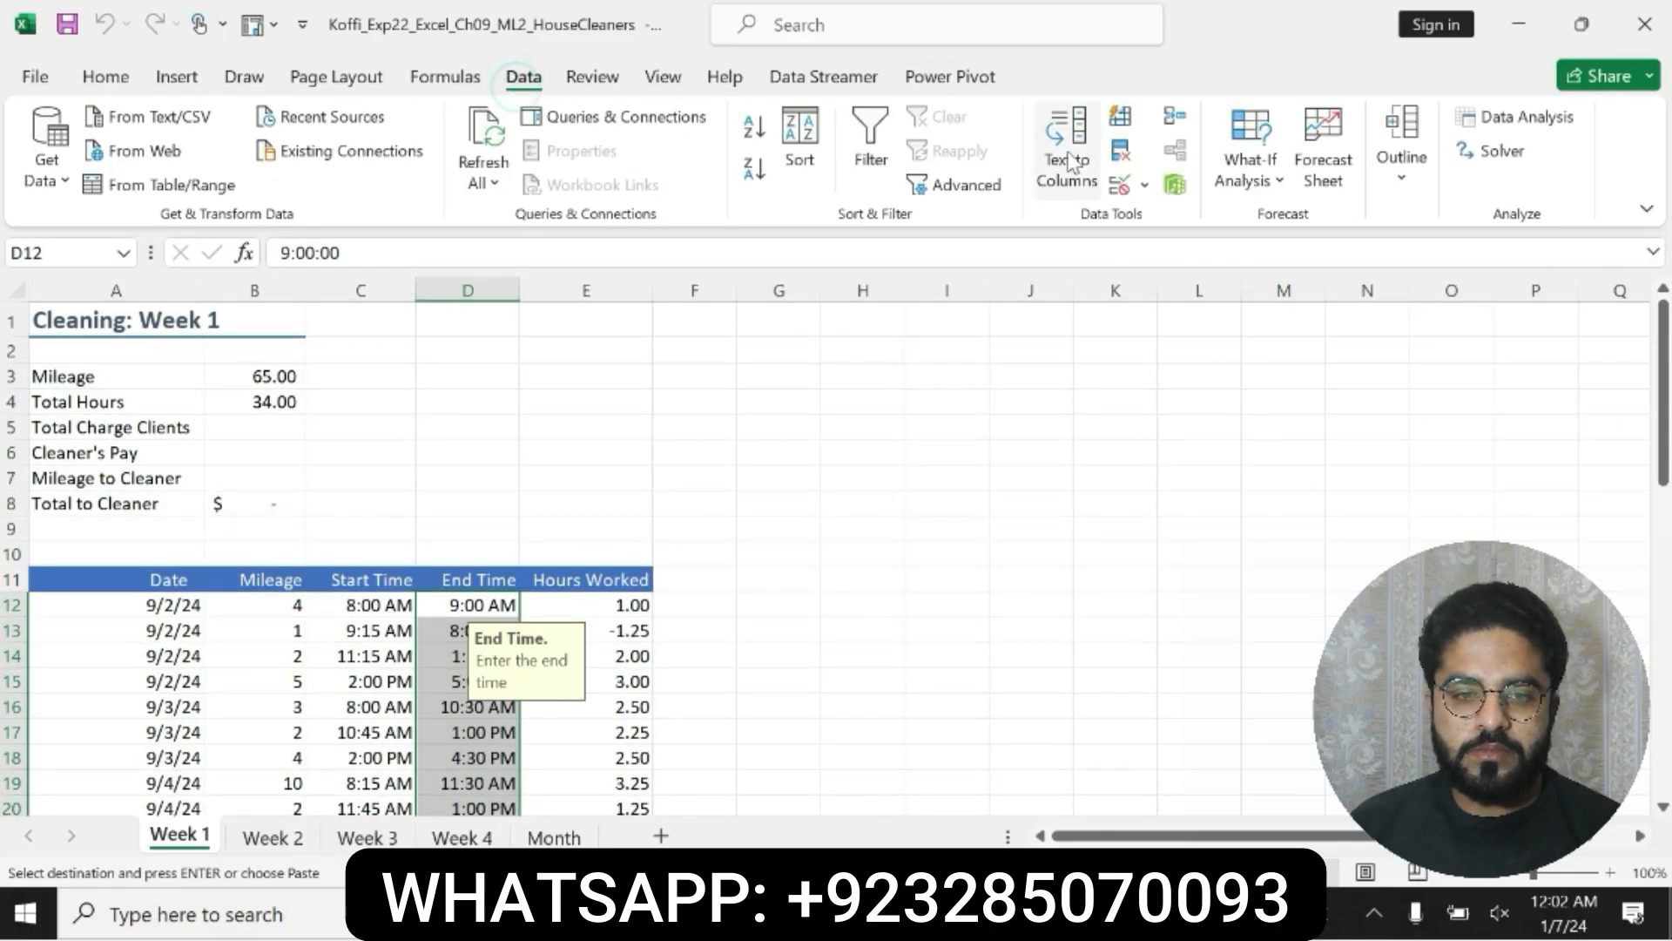
pyautogui.click(1144, 184)
pyautogui.click(1162, 254)
pyautogui.hotkey('alt', 'Tab')
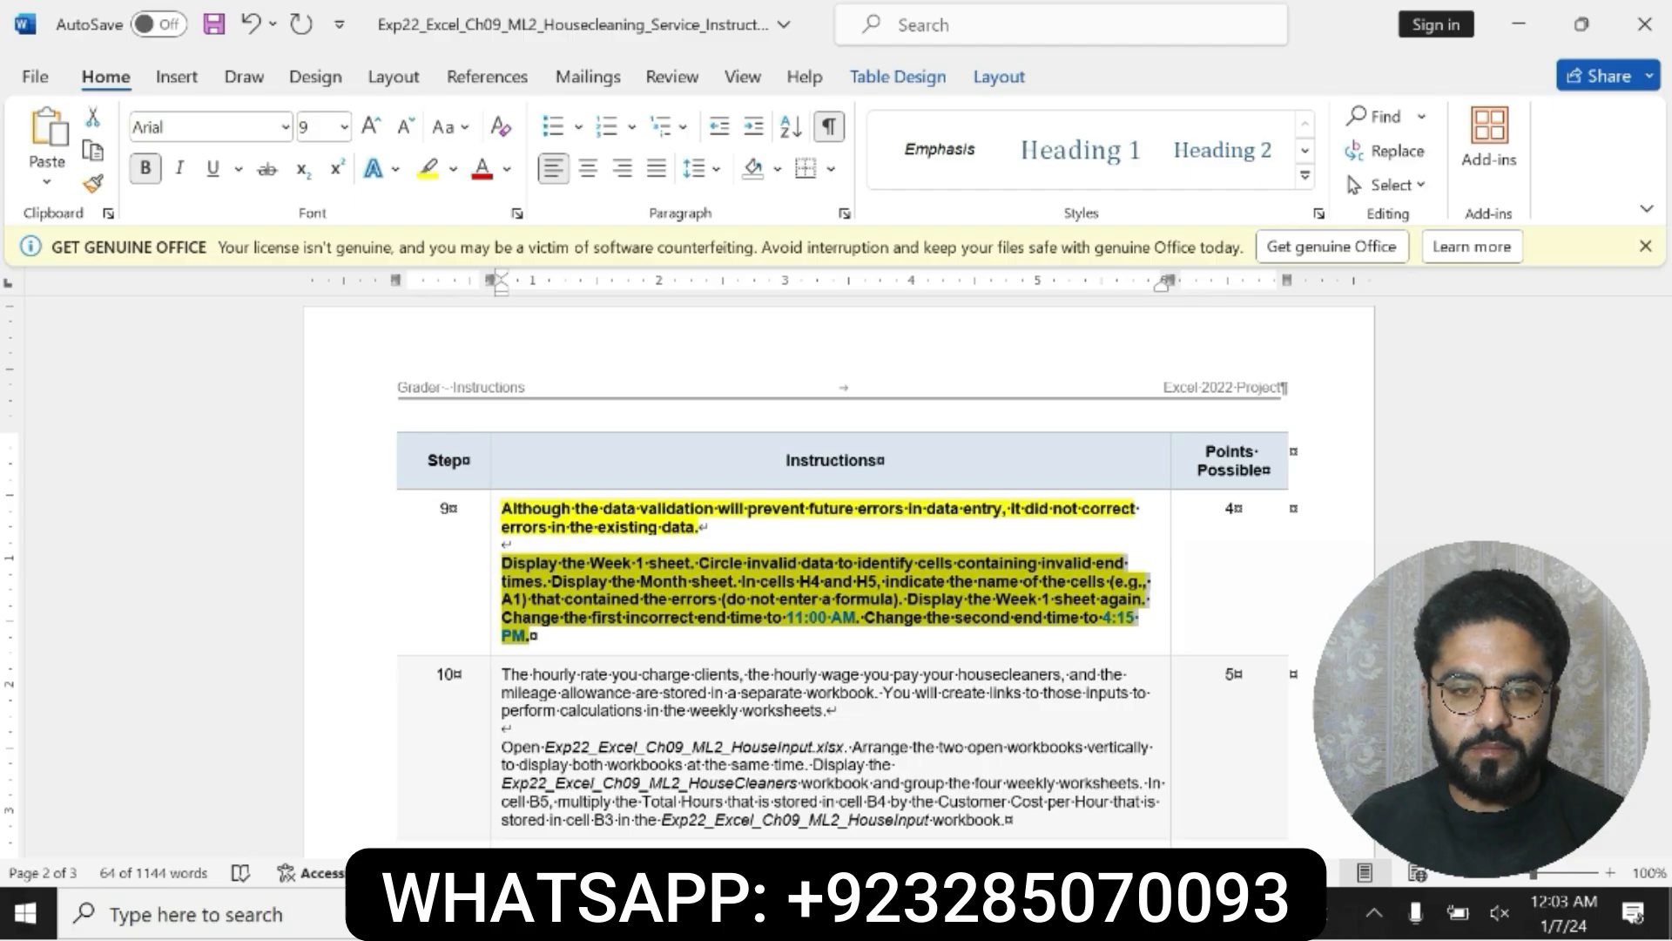
pyautogui.click(554, 575)
pyautogui.moveTo(505, 570); pyautogui.dragTo(866, 631)
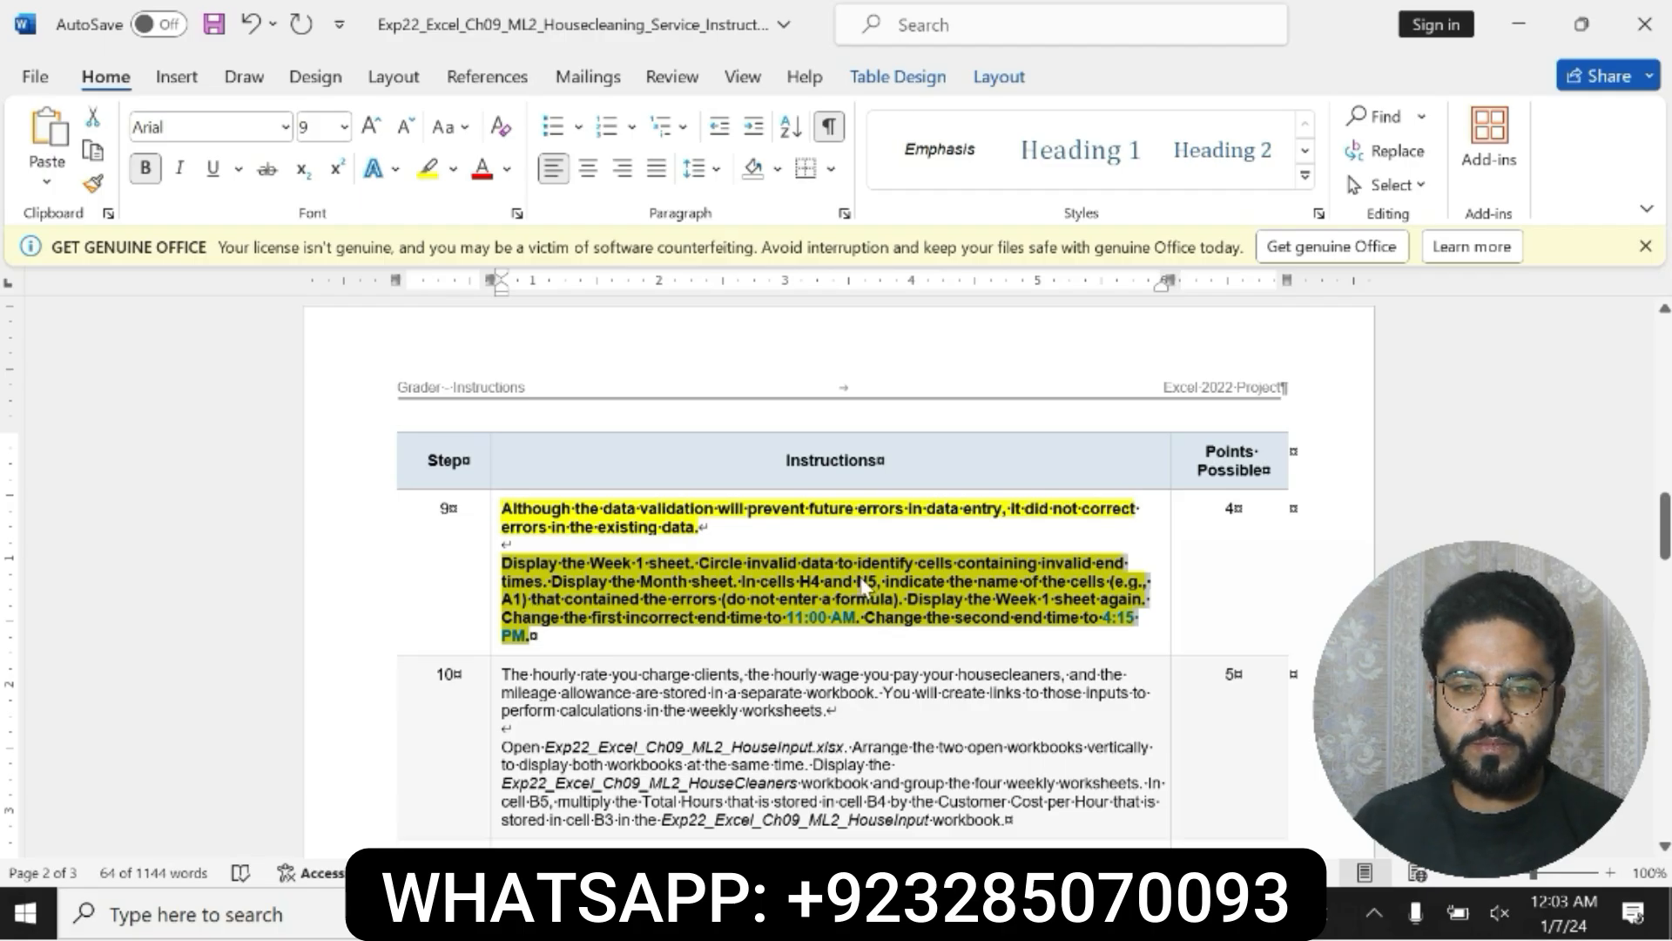
pyautogui.click(544, 602)
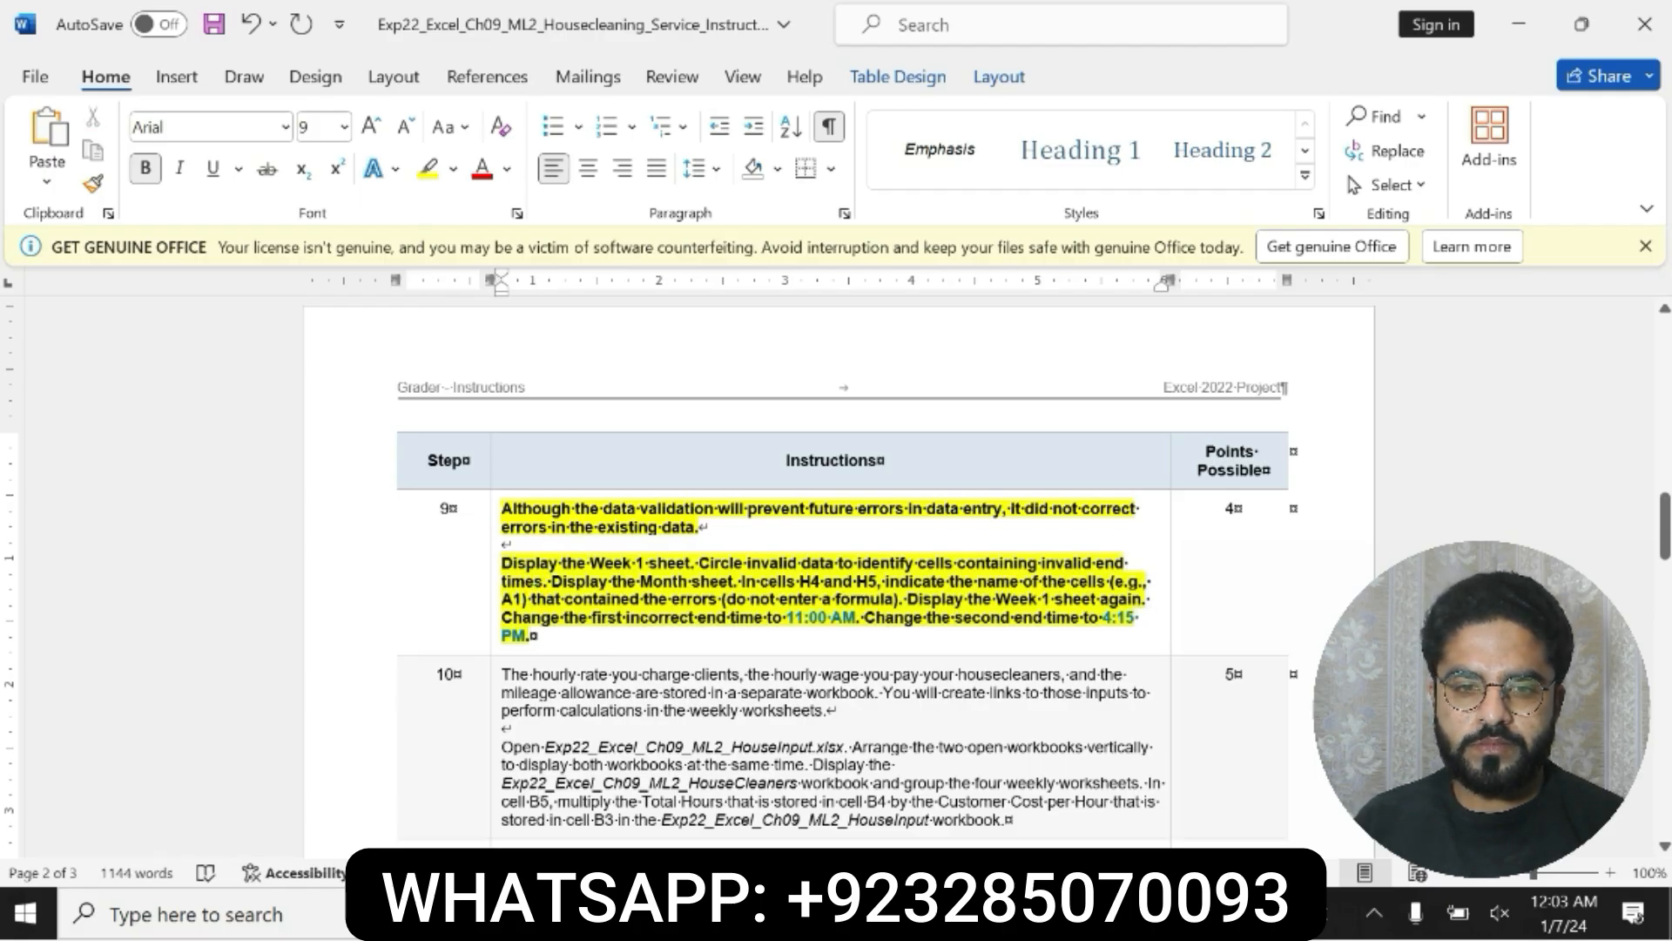
pyautogui.moveTo(552, 582); pyautogui.dragTo(1027, 634)
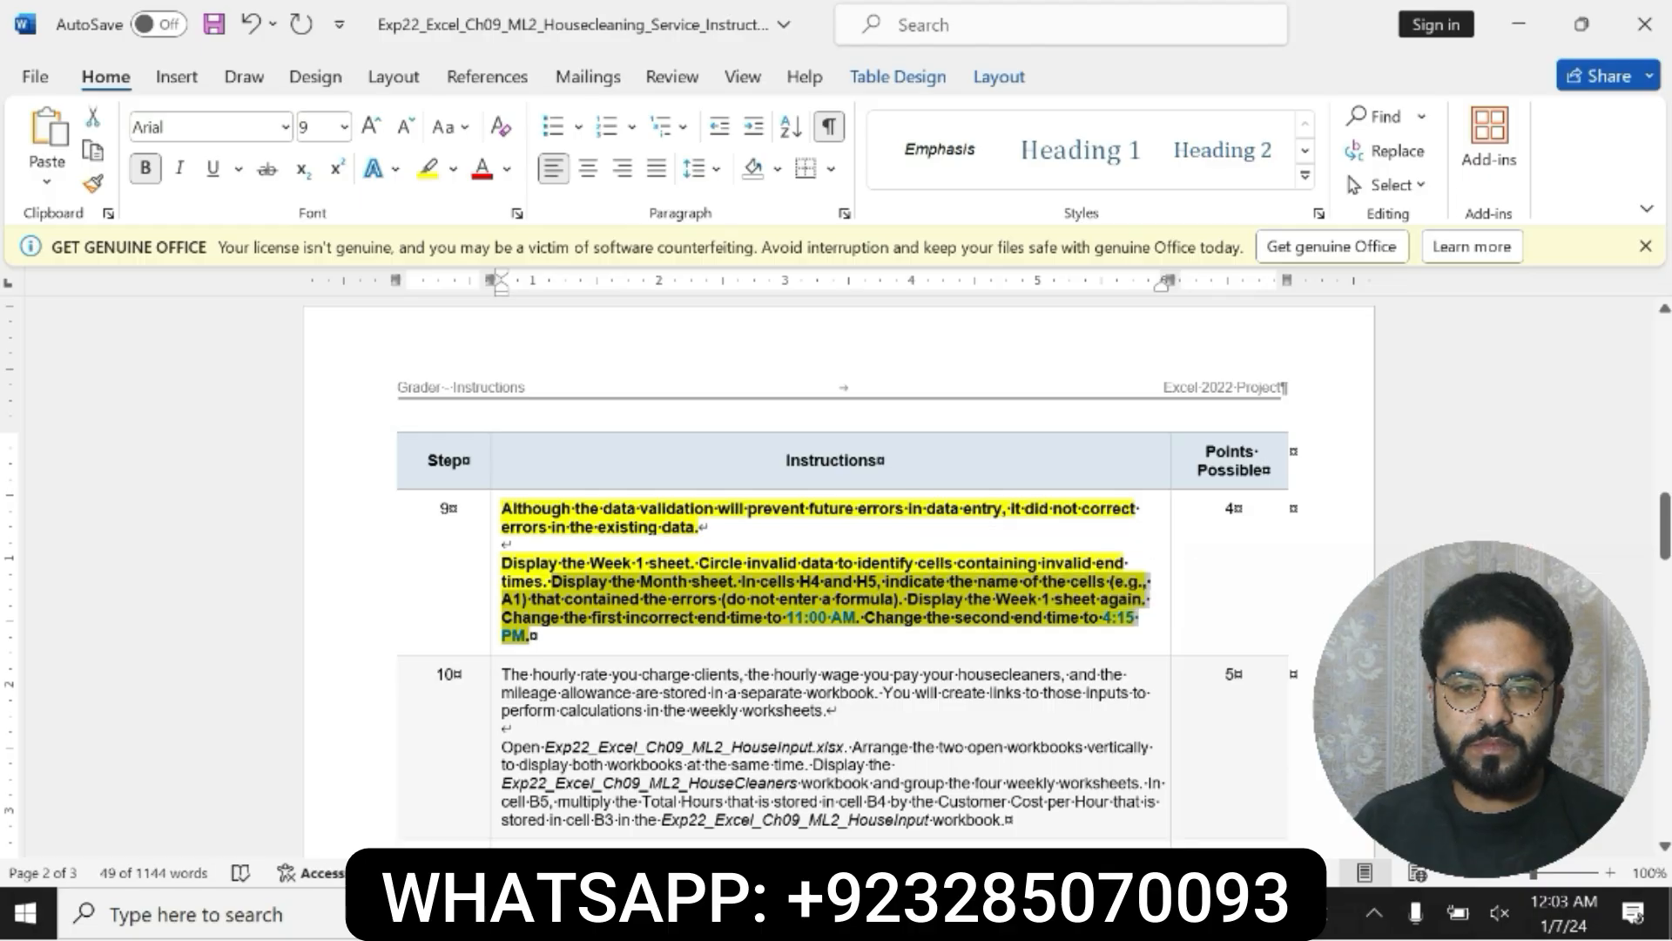
# Step: In Excel, set the end time in cell D13 of the Week 1 sheet to 11:00
pyautogui.hotkey('alt', 'Tab')
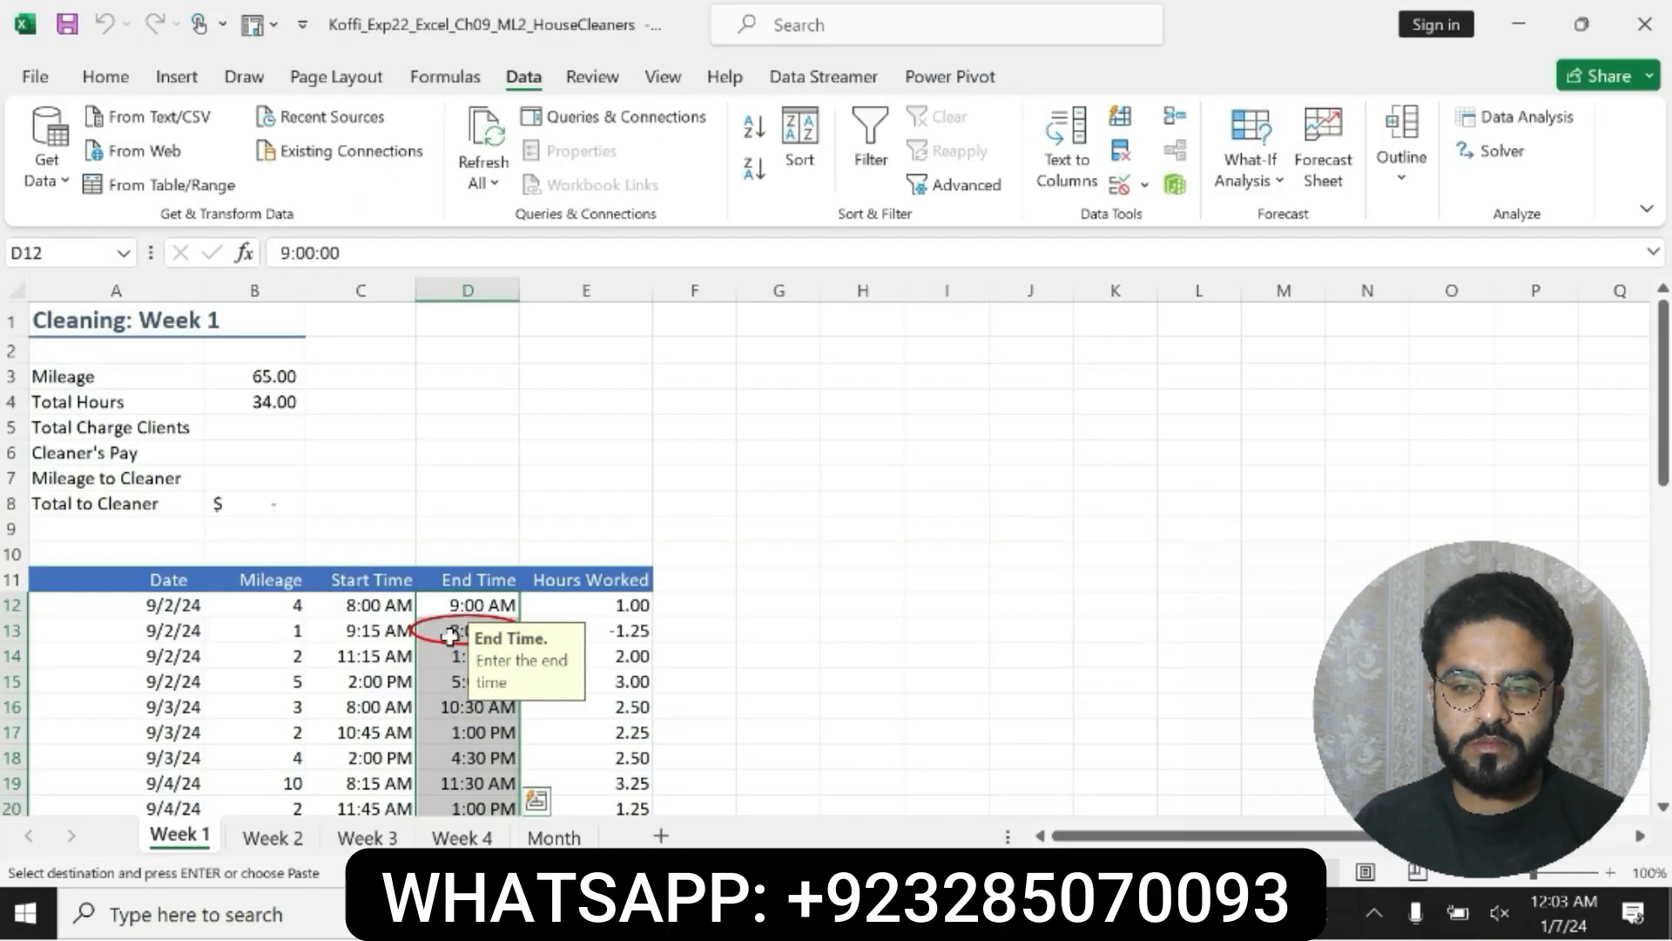
pyautogui.moveTo(349, 250); pyautogui.dragTo(258, 252)
pyautogui.press('BackSpace')
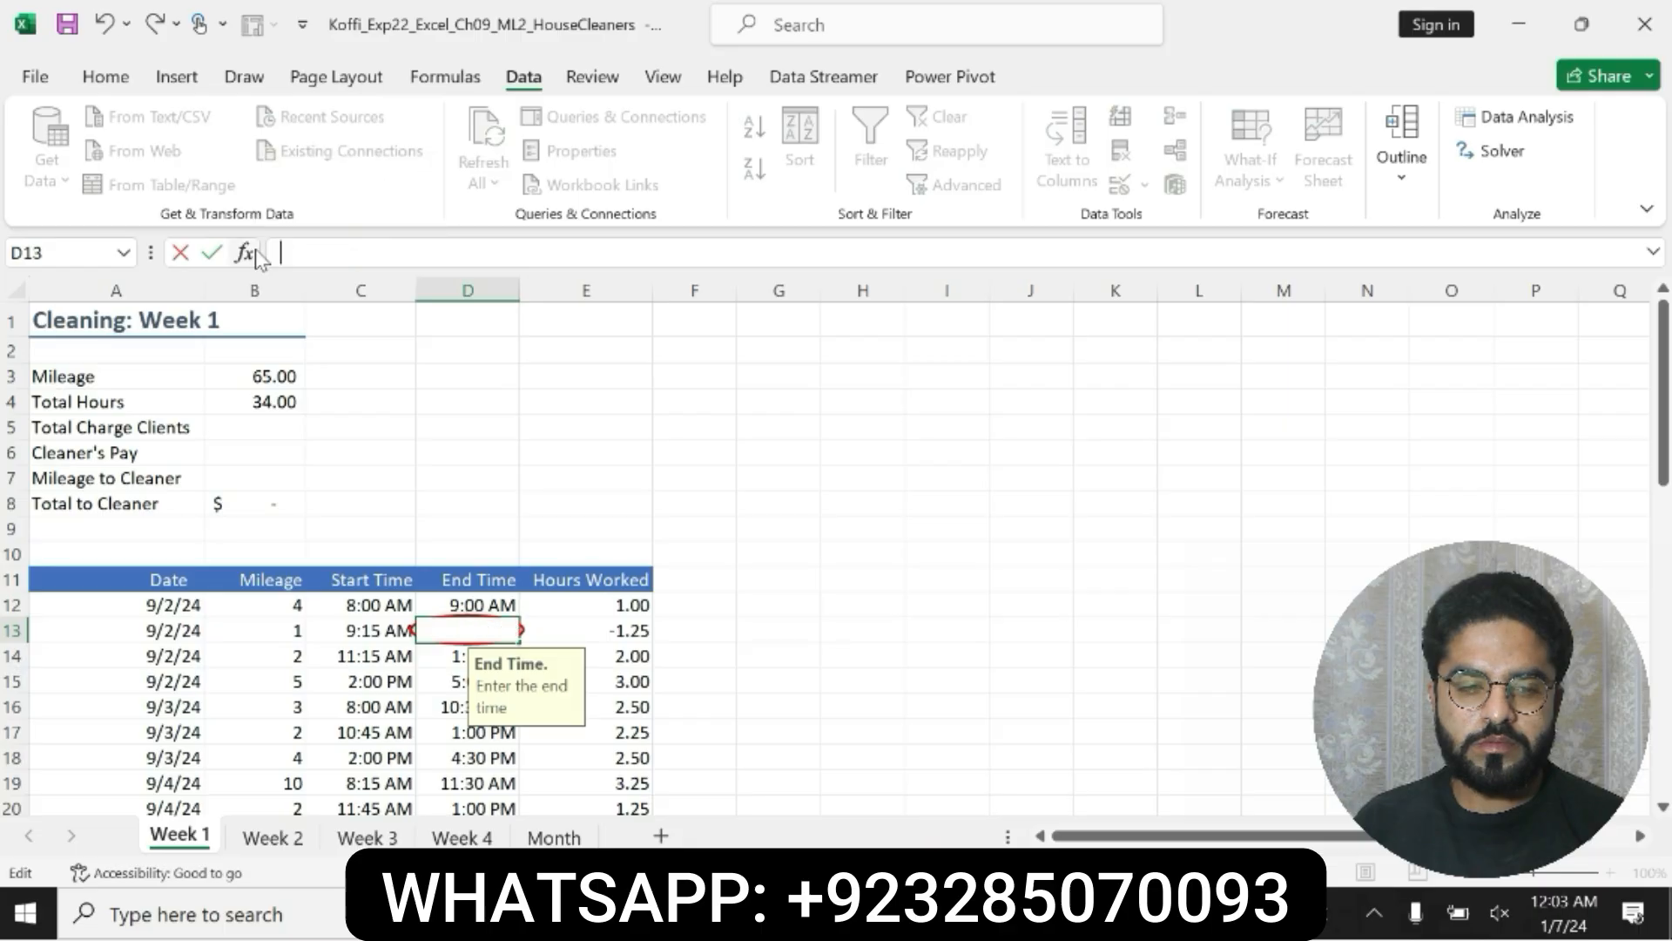
pyautogui.write('11:00')
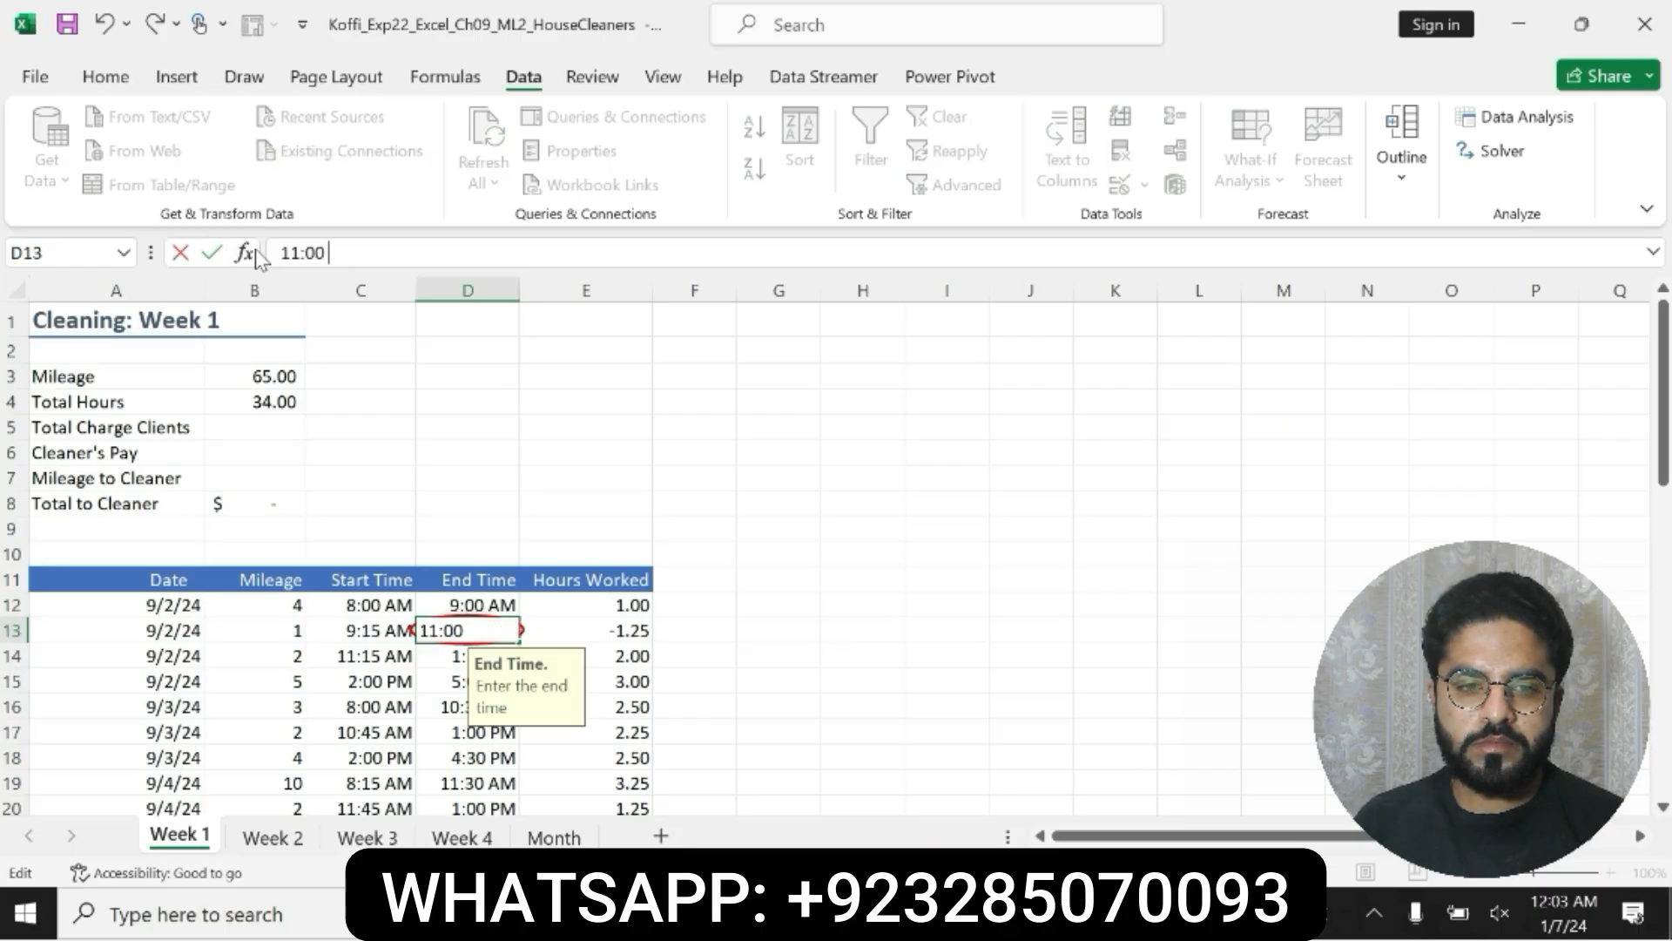
pyautogui.press('Return')
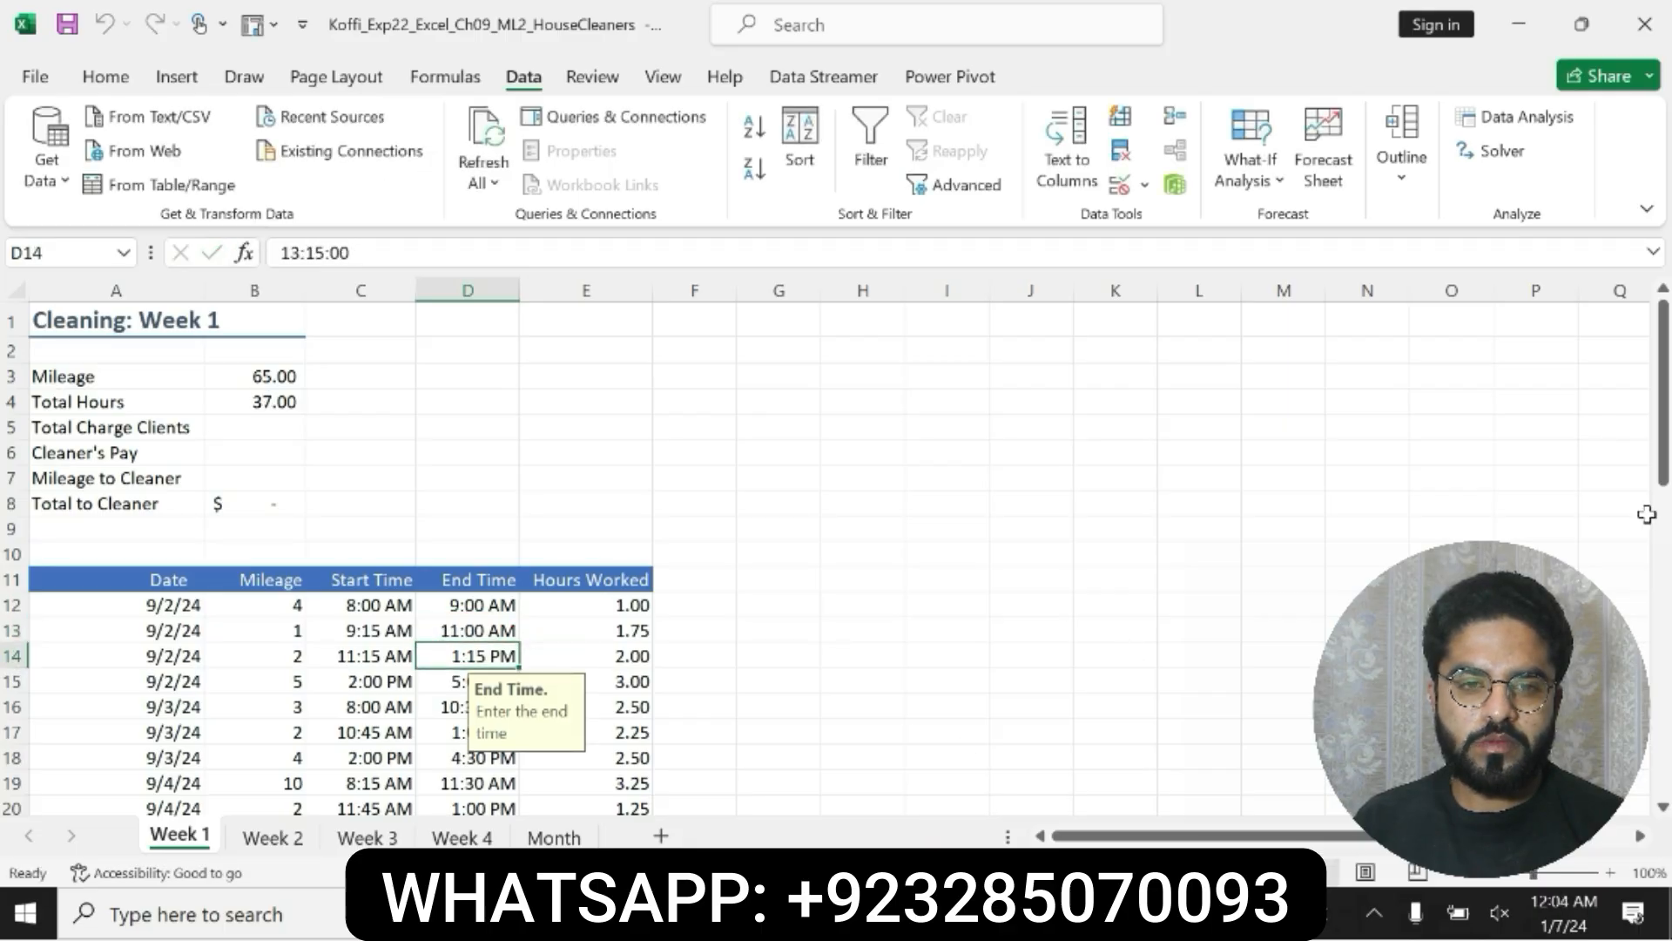
# Step: Try to enter 4:15 as the end time in the circled cell D25, without specifying AM or PM
pyautogui.moveTo(1659, 505); pyautogui.dragTo(1664, 592)
pyautogui.click(475, 696)
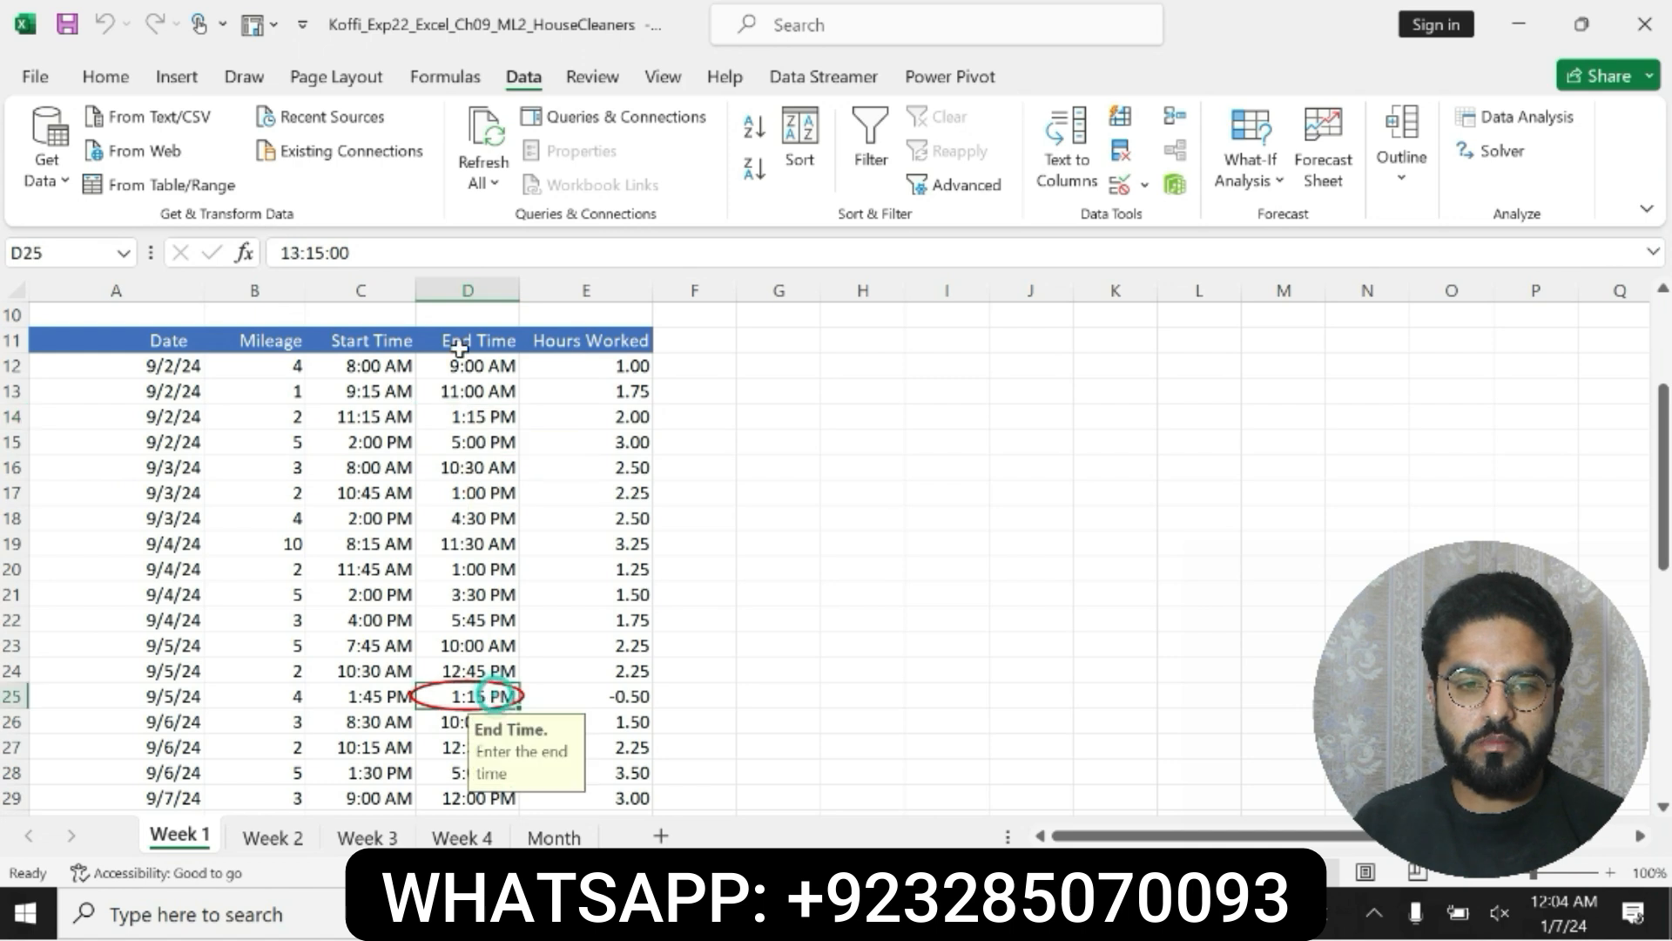
pyautogui.doubleClick(314, 253)
pyautogui.press('BackSpace')
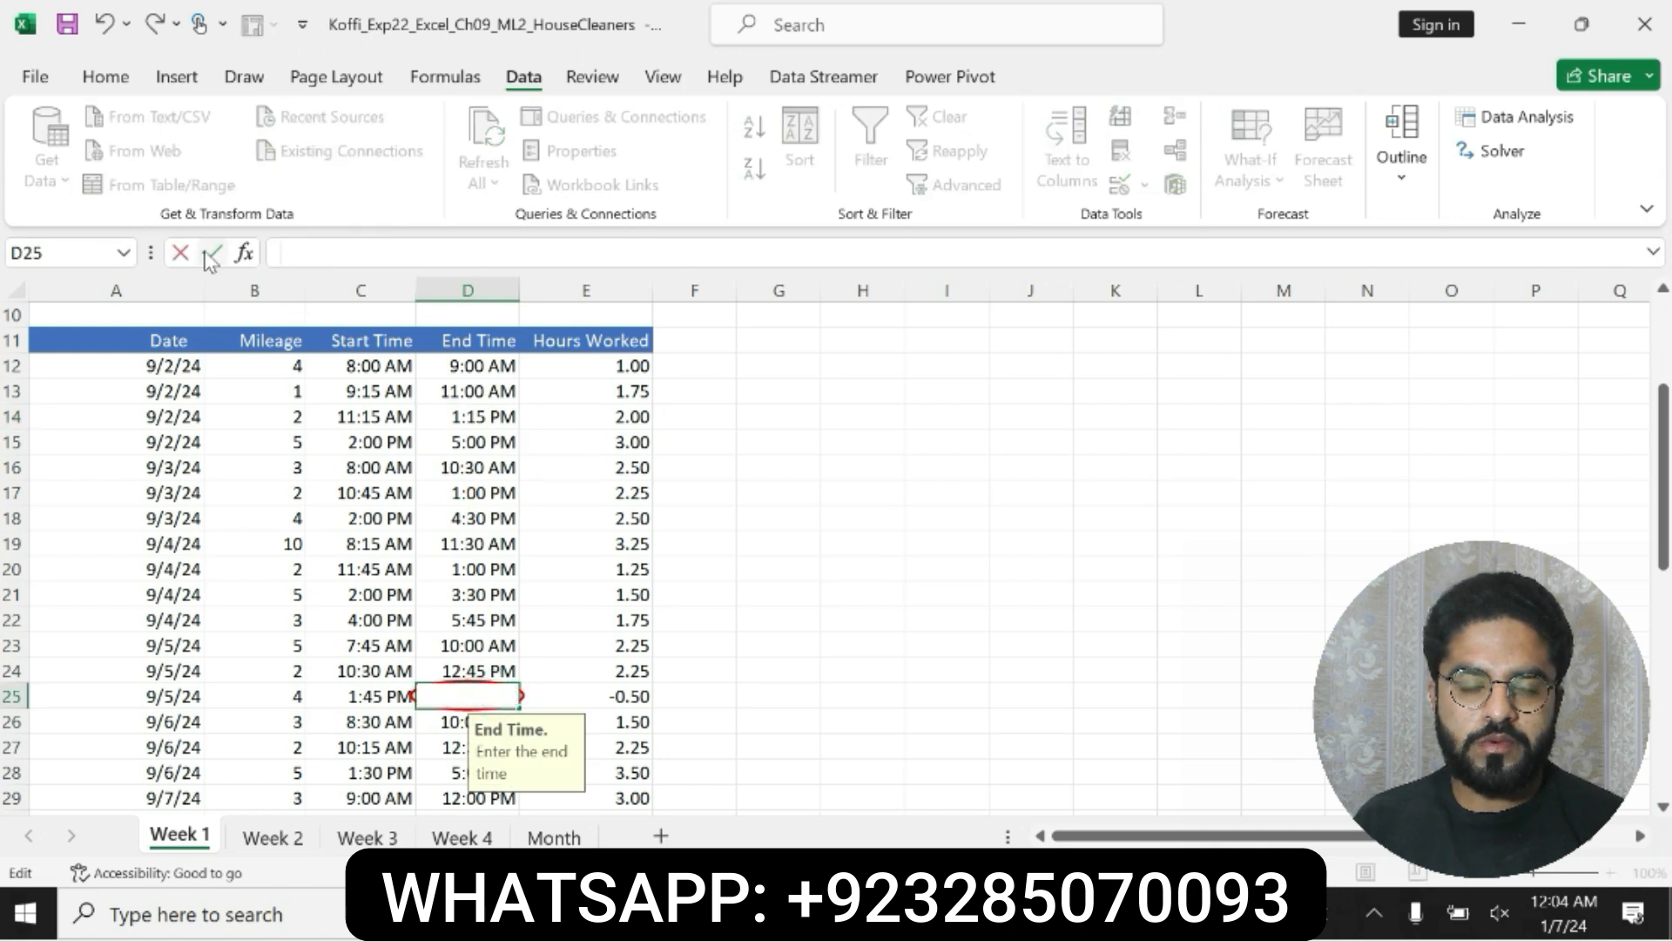
pyautogui.write('4:15')
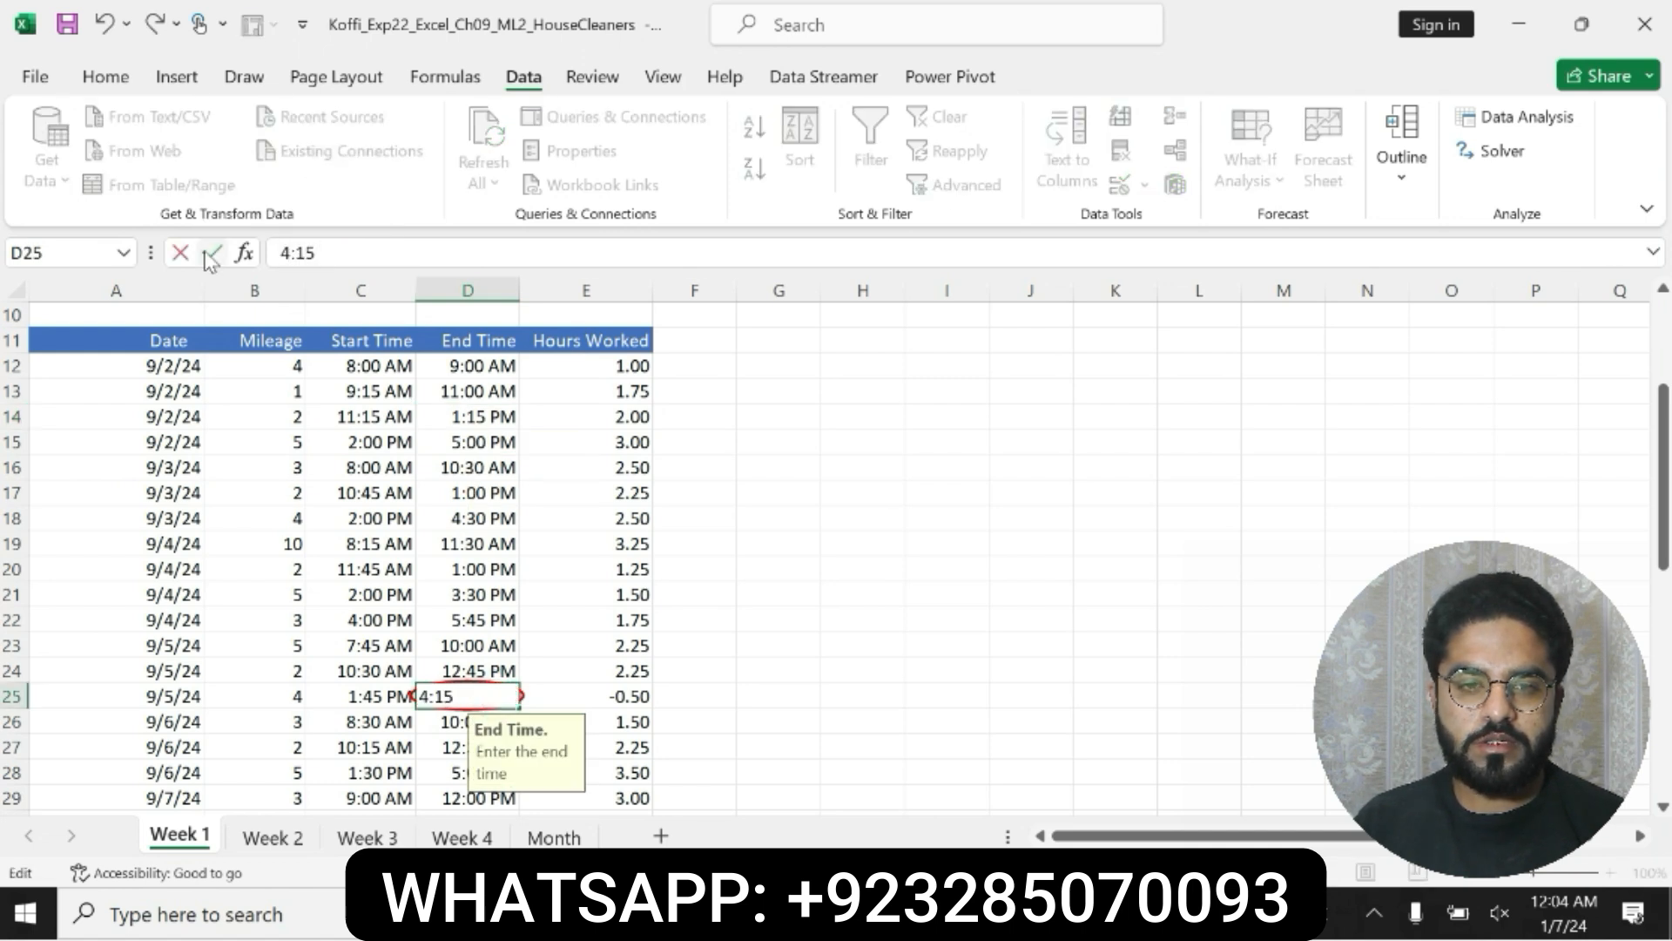
pyautogui.click(211, 254)
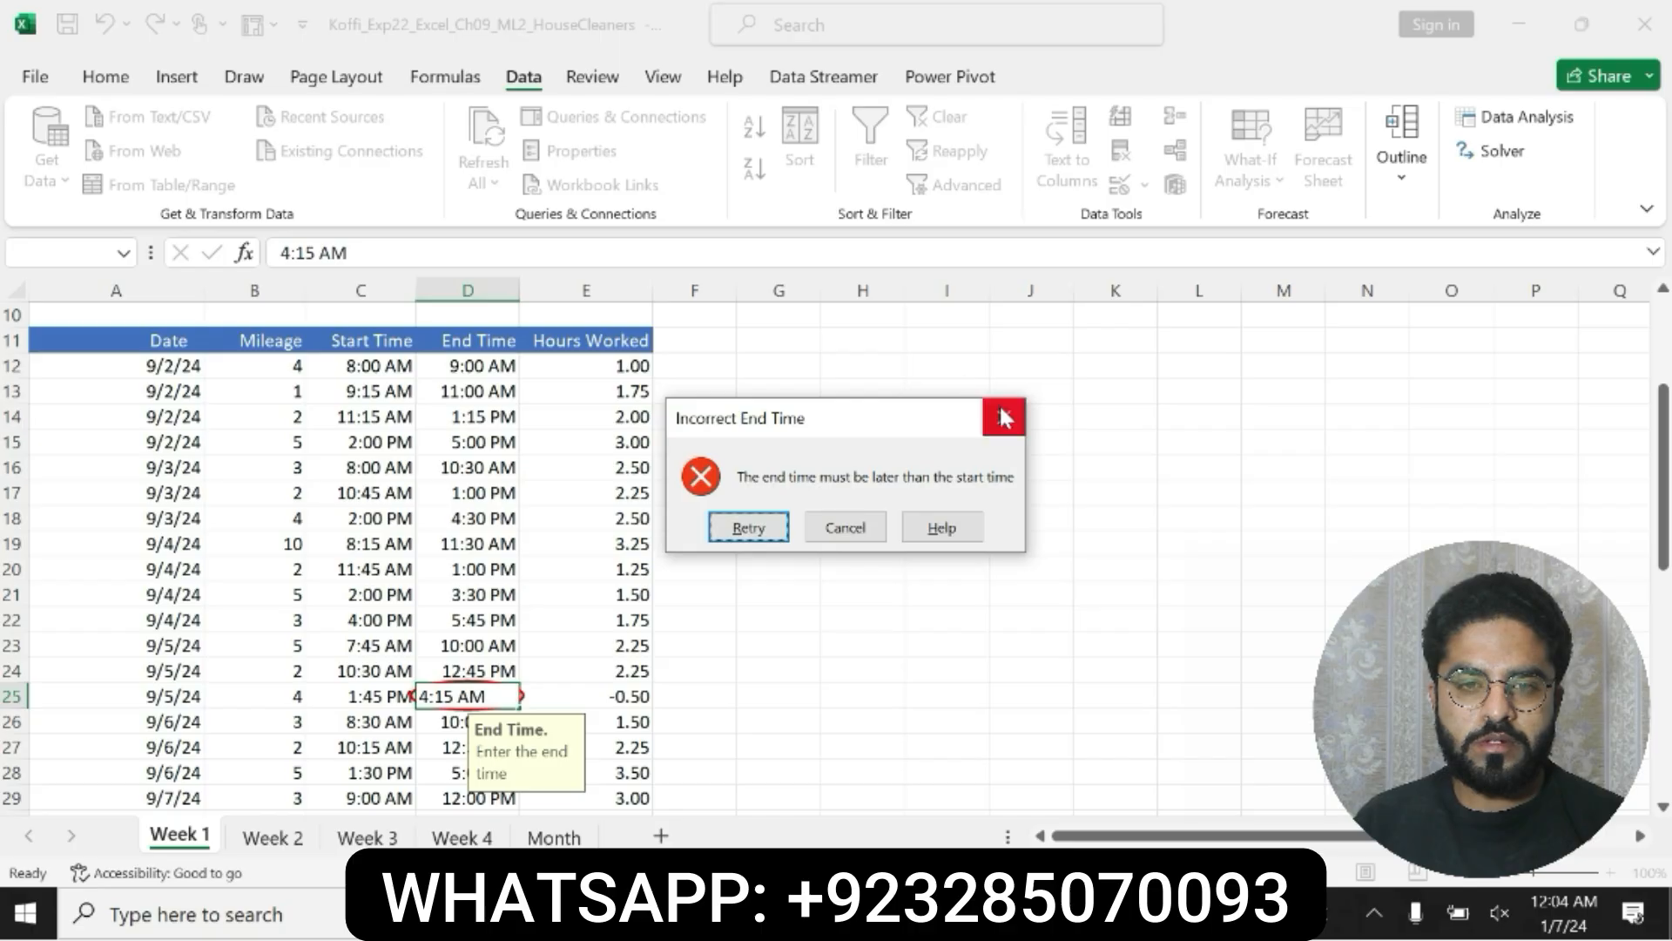
pyautogui.click(1003, 418)
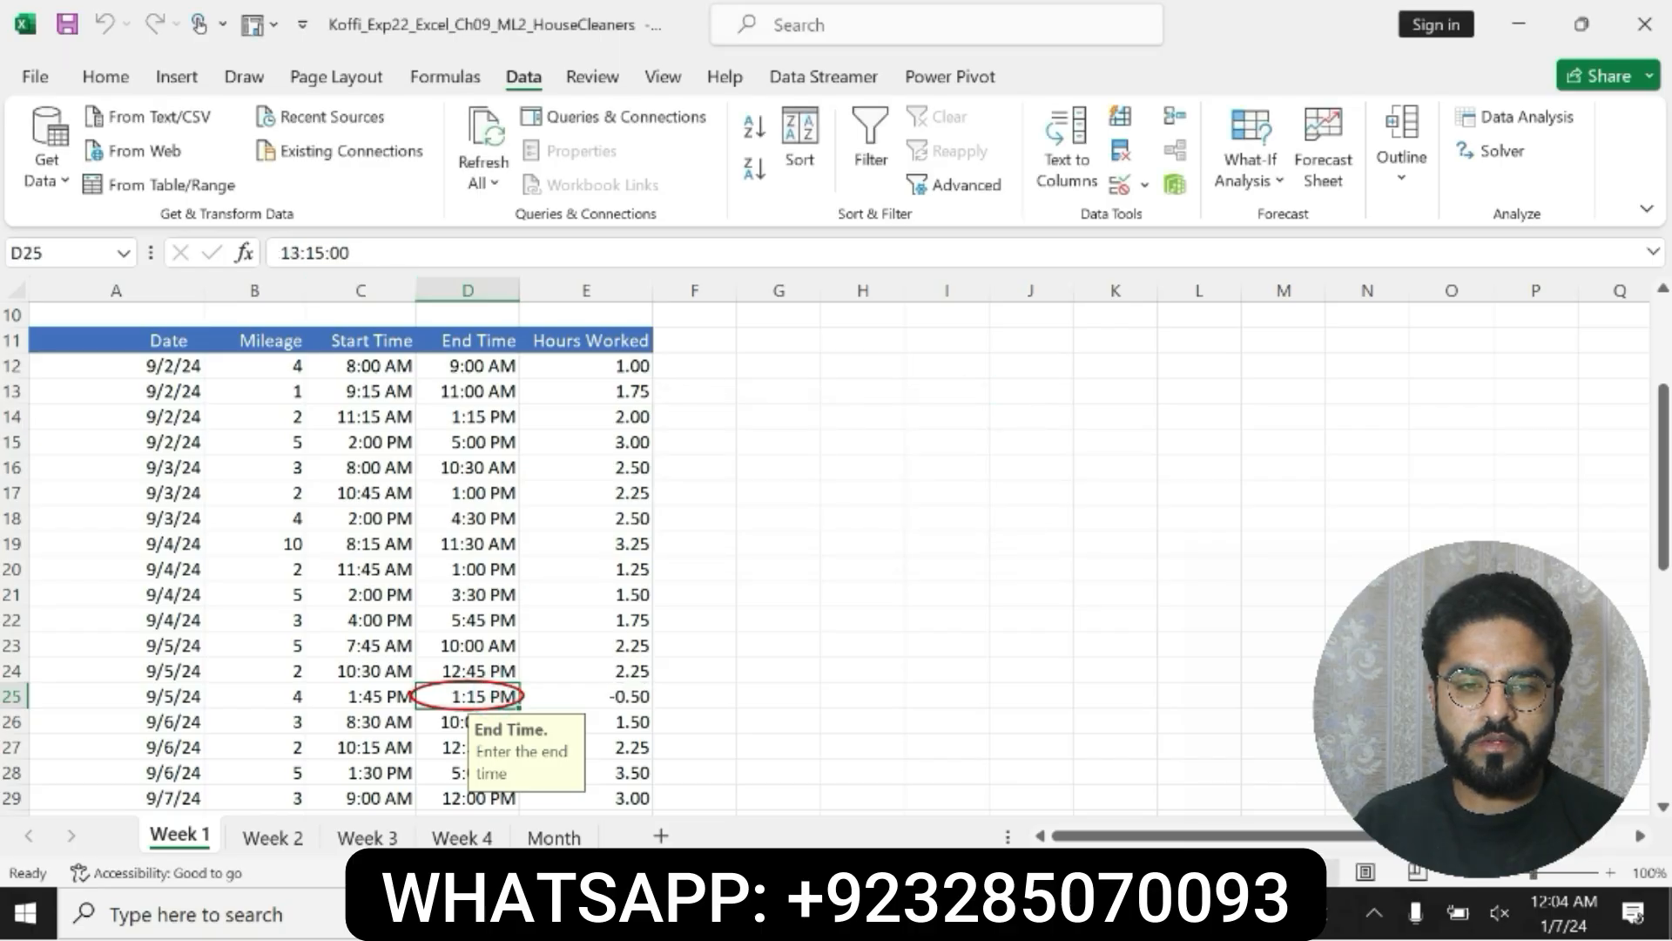
# Step: Set the end time in cell D25 to 4:15 PM
pyautogui.doubleClick(362, 262)
pyautogui.press('BackSpace')
pyautogui.write('4:1')
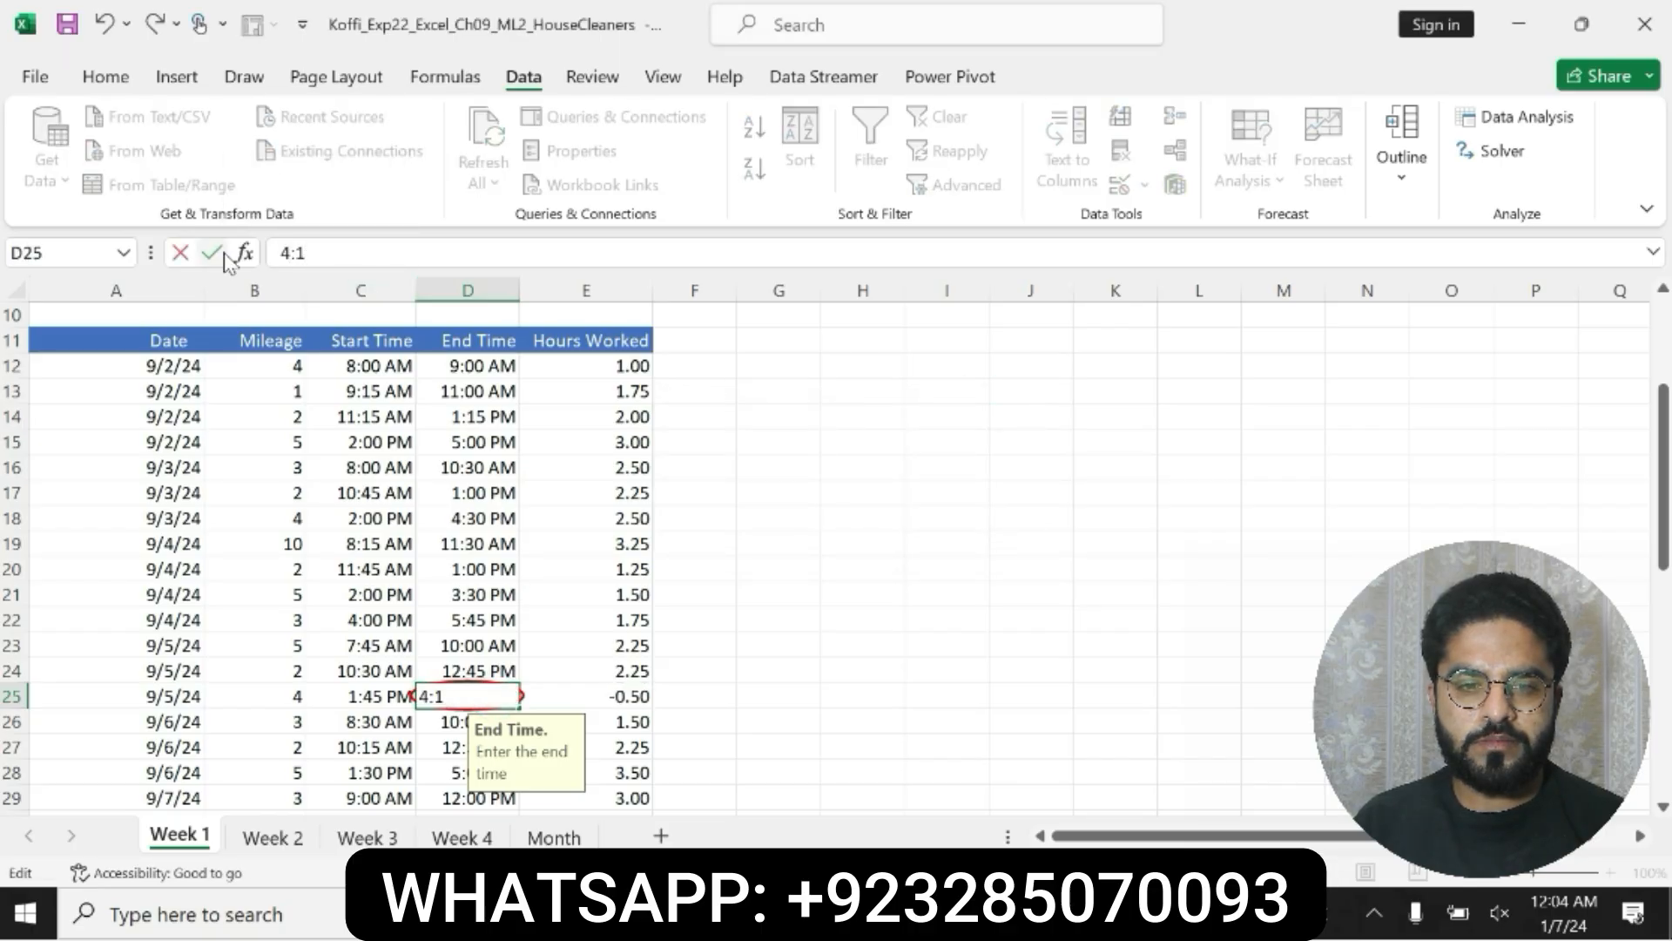
pyautogui.write('5 PM')
pyautogui.press('Return')
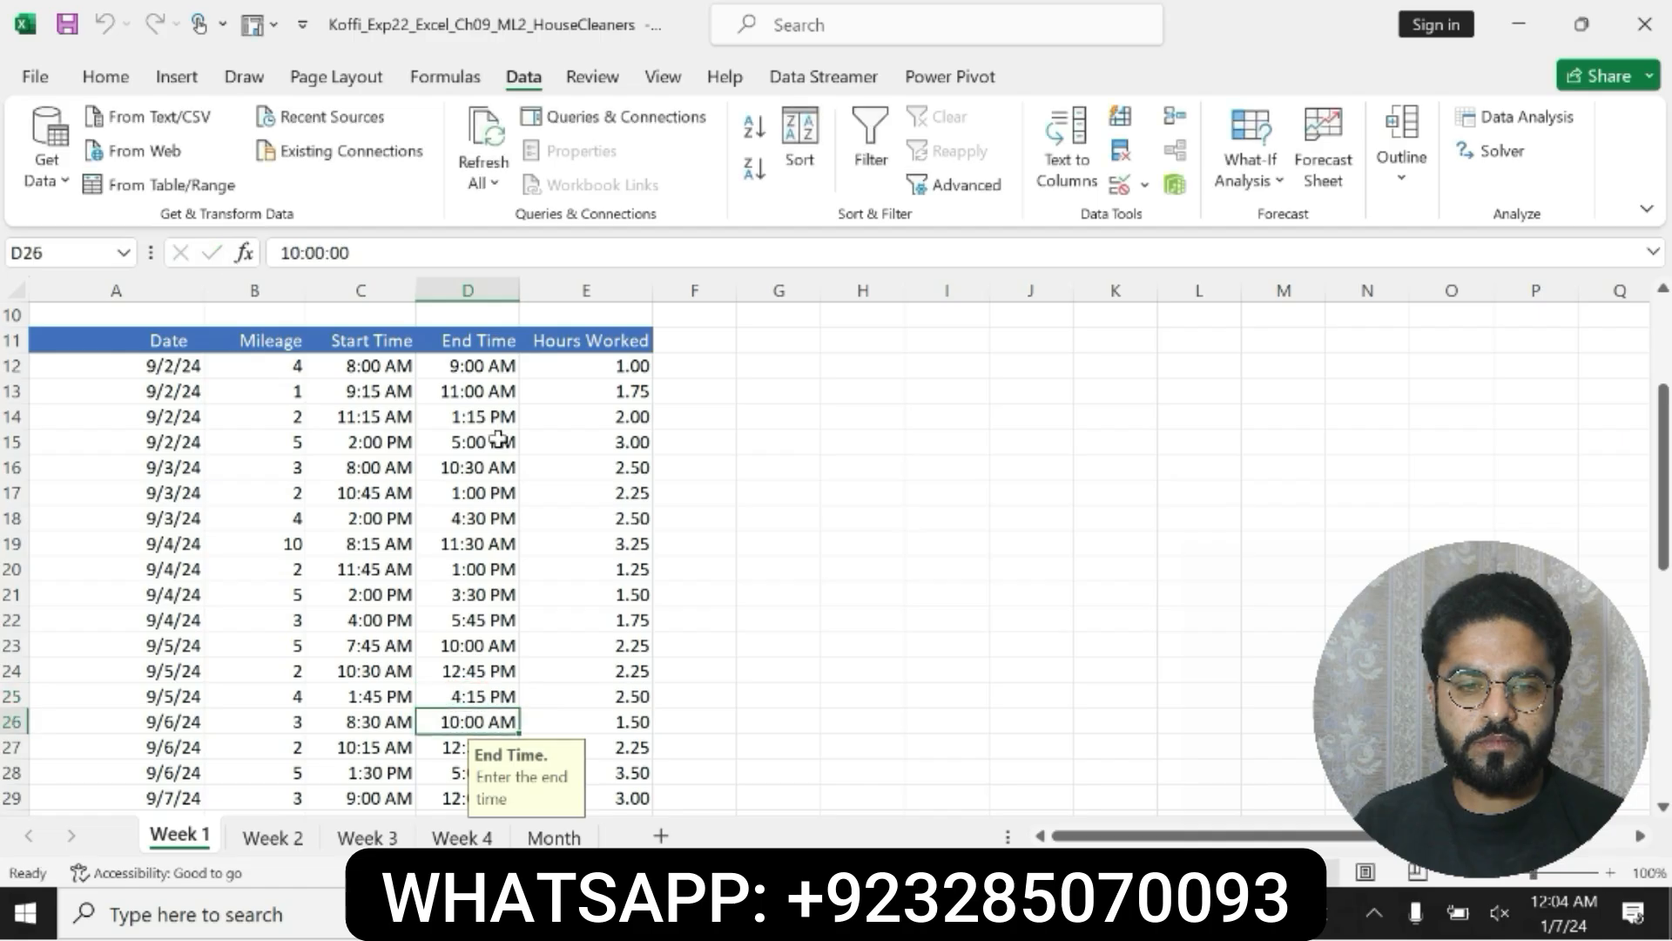
pyautogui.moveTo(1665, 443); pyautogui.dragTo(1665, 355)
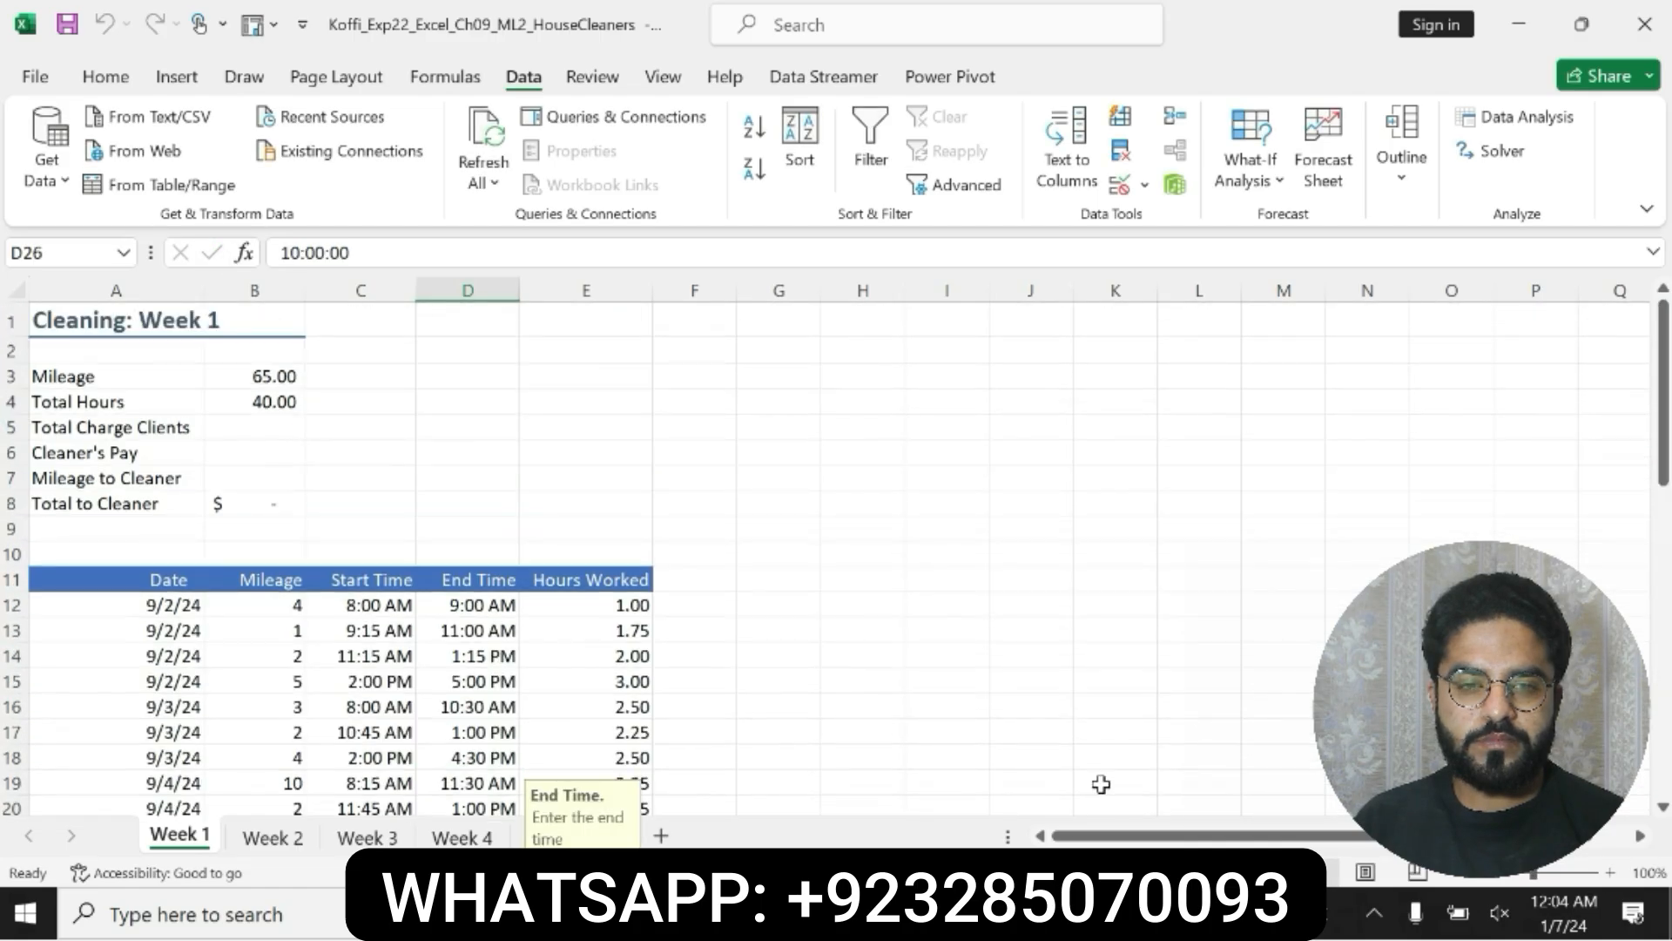
# Step: In Word, undo the bold and highlight formatting on the step 9 instructions and return to the document's beginning
pyautogui.click(940, 913)
pyautogui.hotkey('ctrl', 'z')
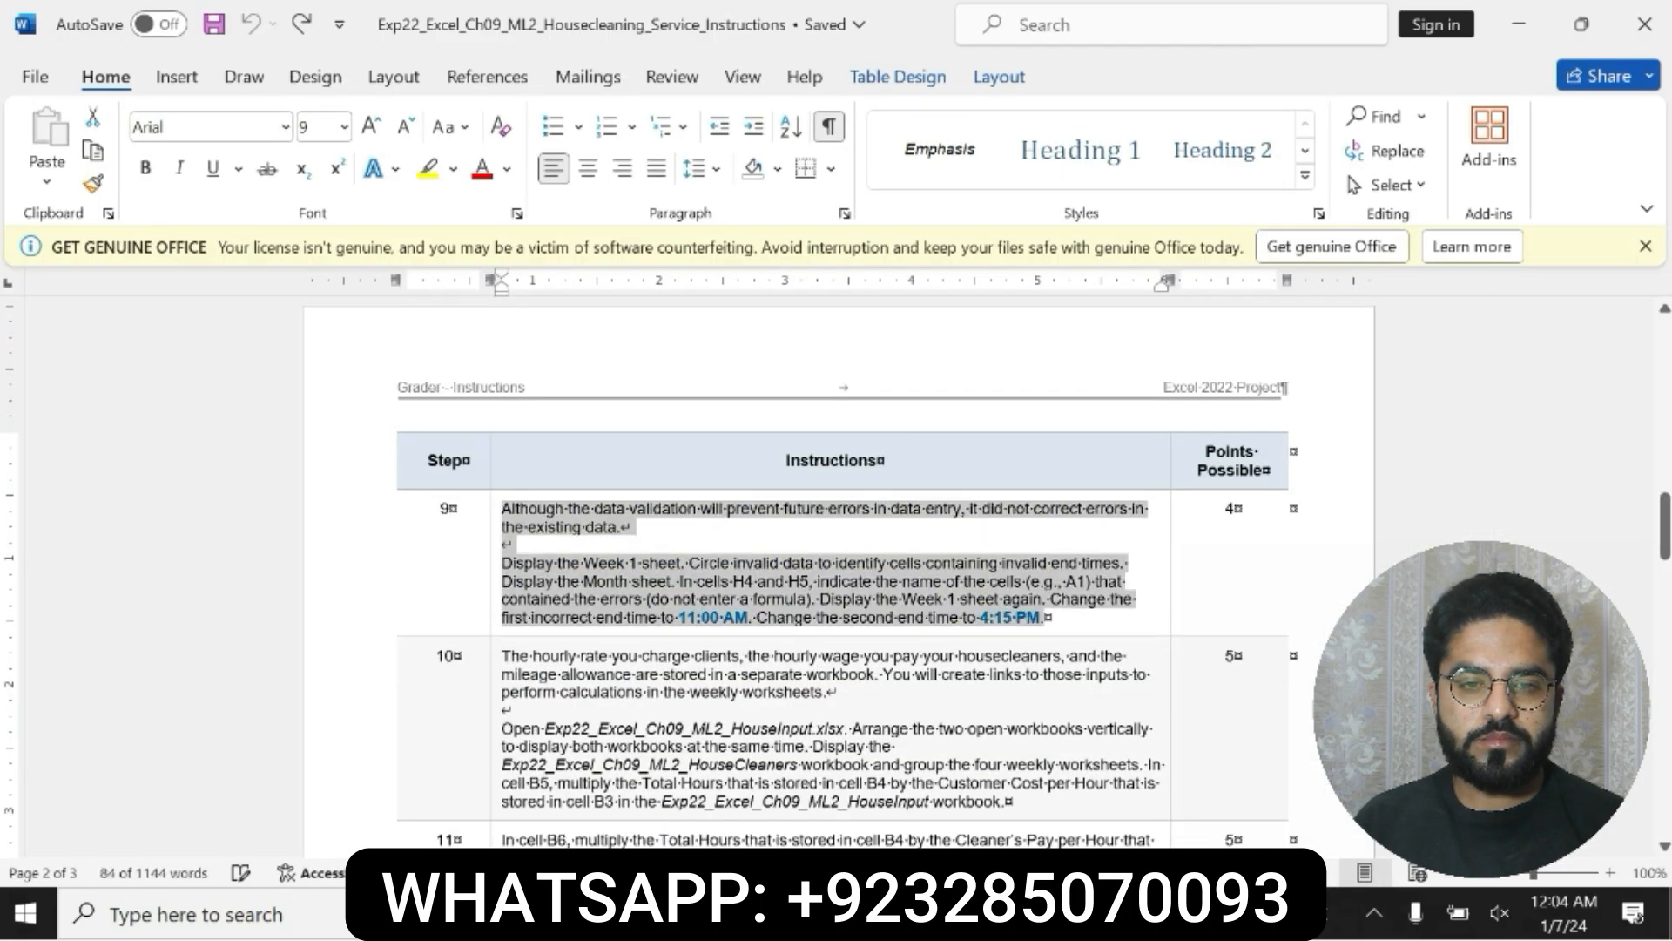
pyautogui.moveTo(1665, 540); pyautogui.dragTo(3, 340)
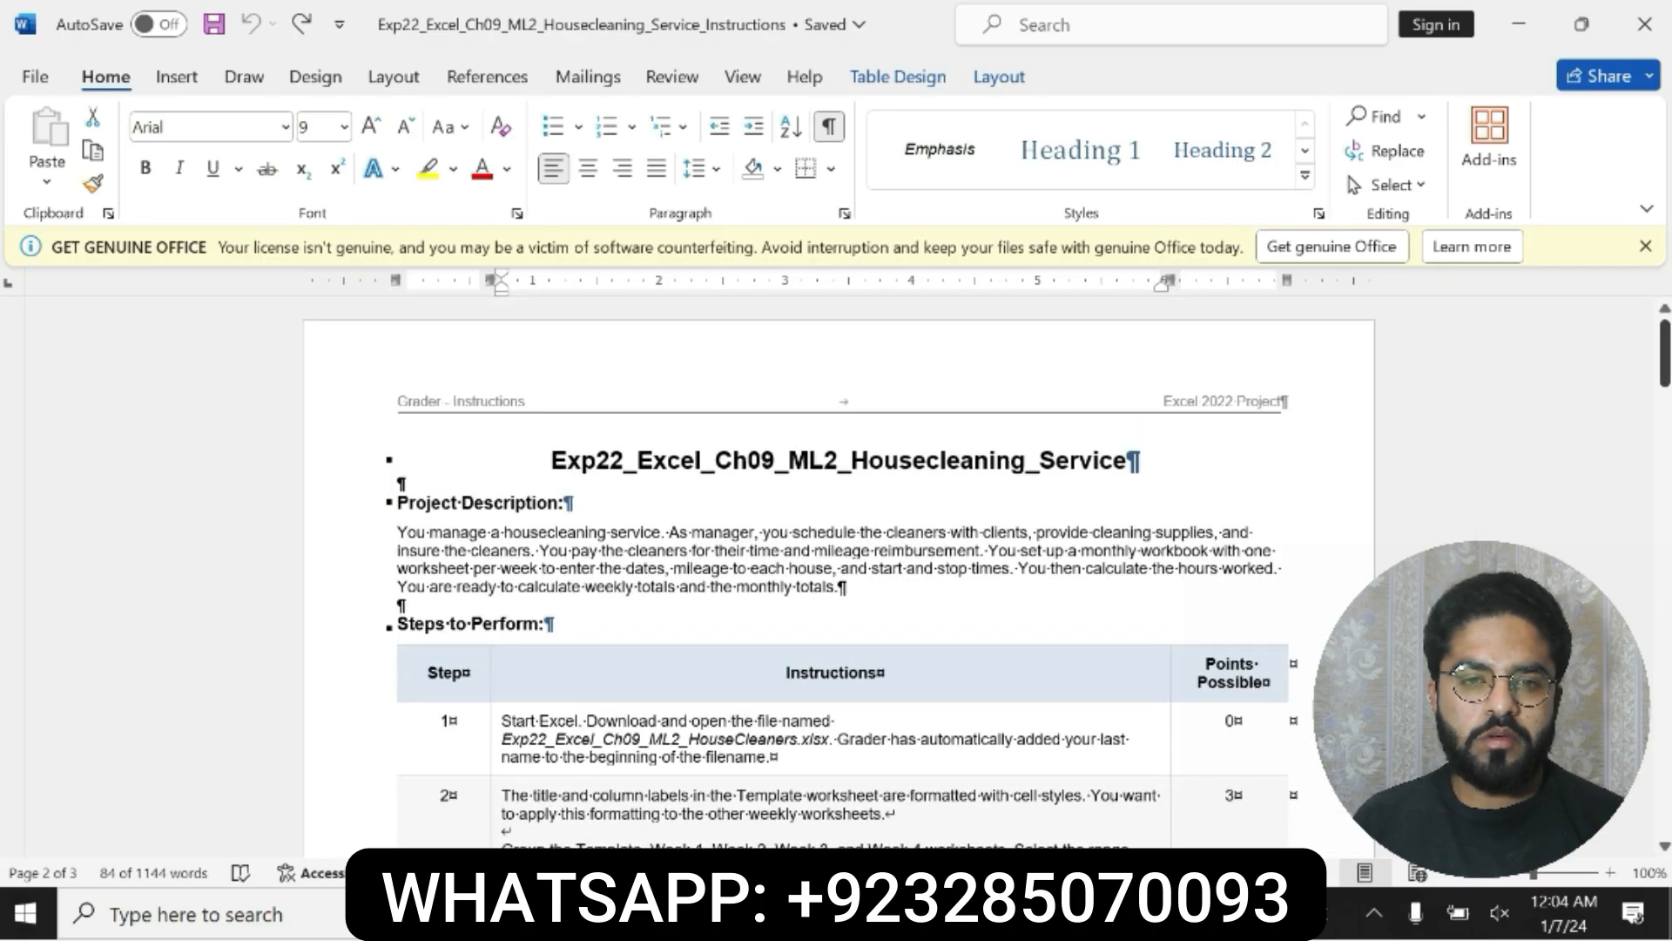